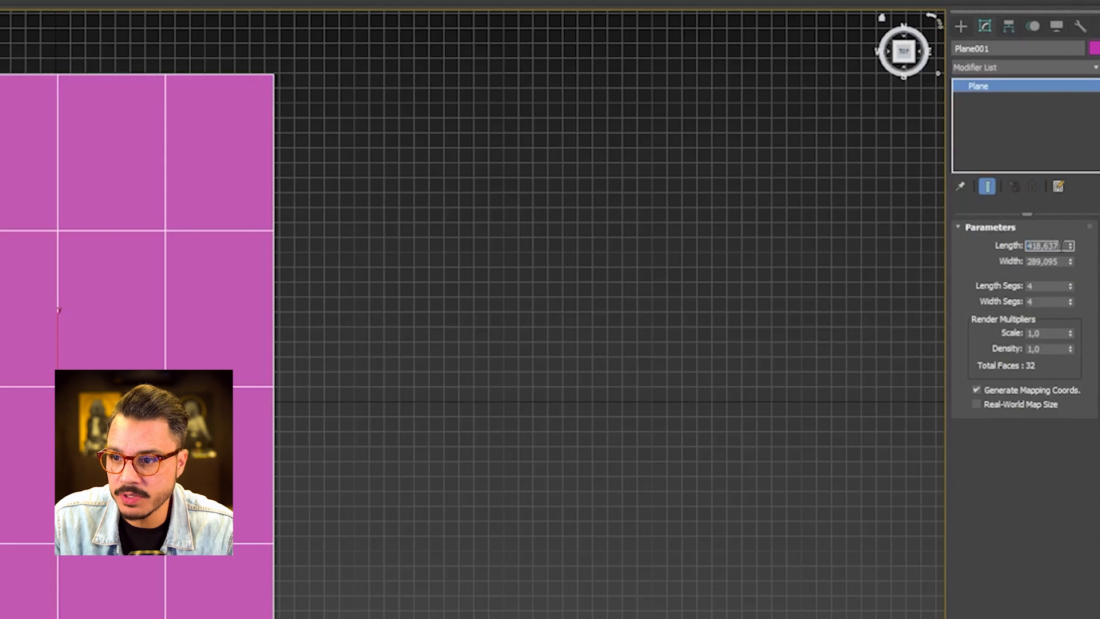
Set the plane's length to 650 and its width to 450
type("650")
key("Return")
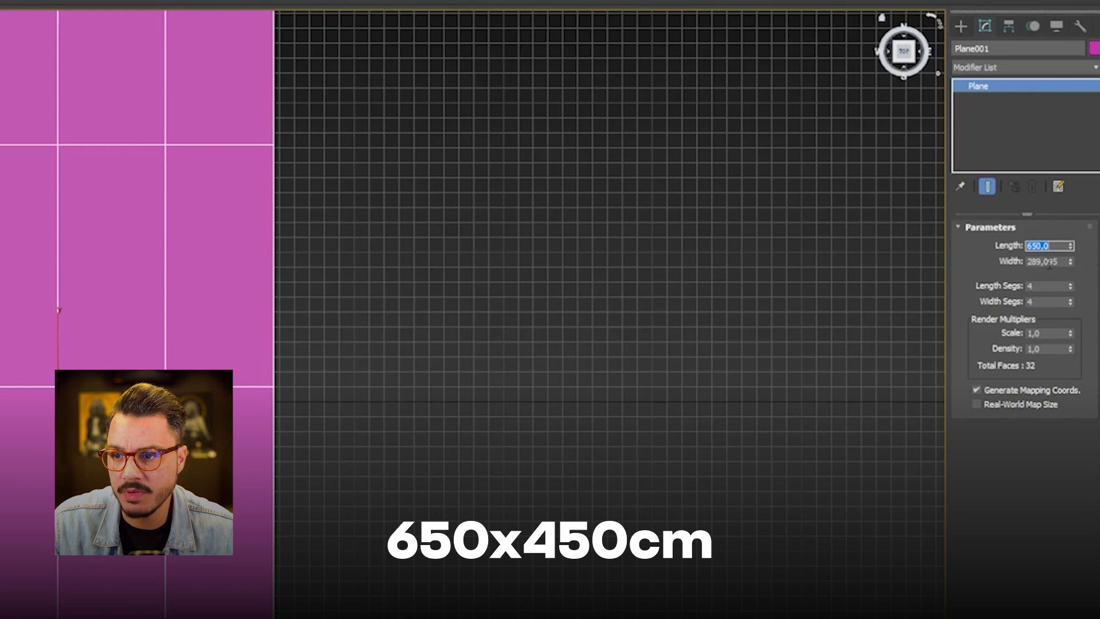
key("Tab")
type("450")
key("Return")
scroll(164, 477, "down", 5)
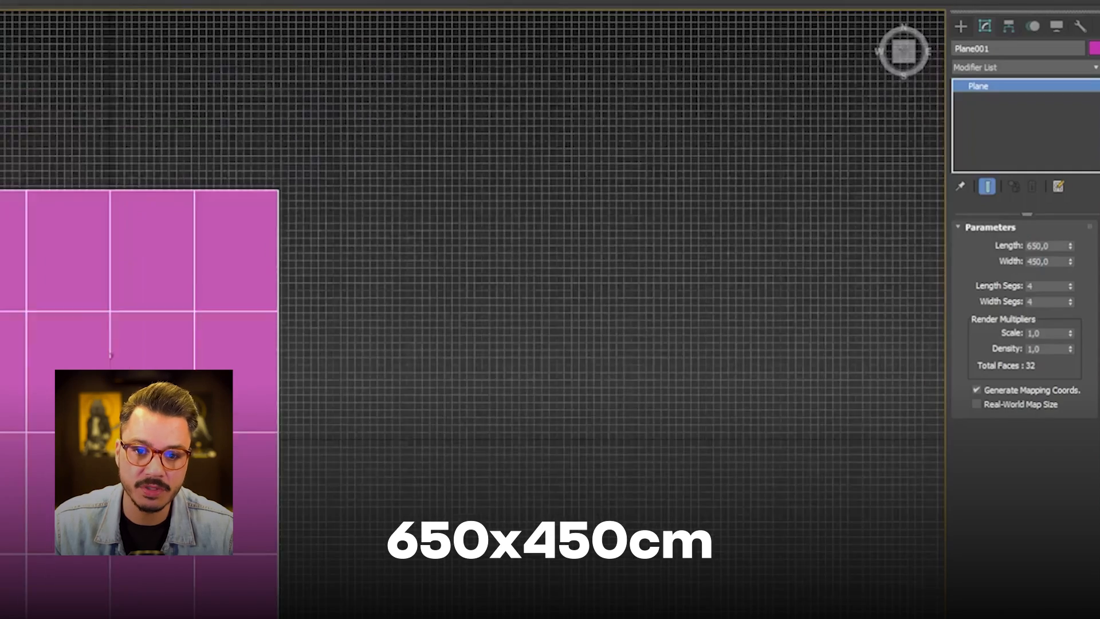
Hide the viewport grid and convert the plane to an Editable Poly
middle_click_drag(110, 355, 156, 321, "alt")
key("z")
key("g")
scroll(156, 345, "down", 4)
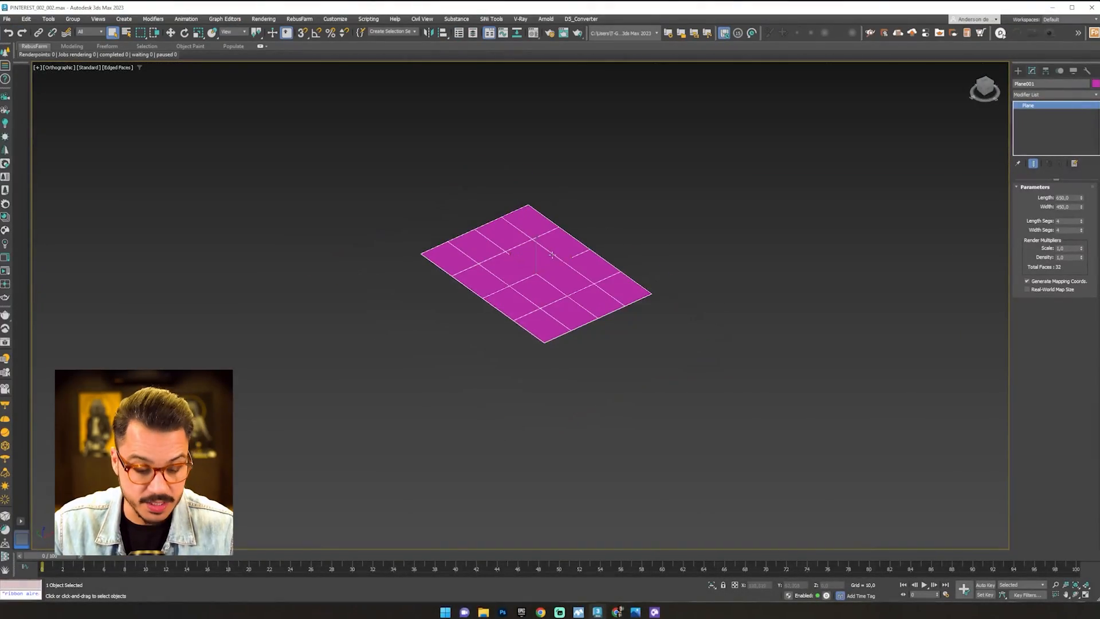
key("g")
key("g")
scroll(589, 273, "up", 3)
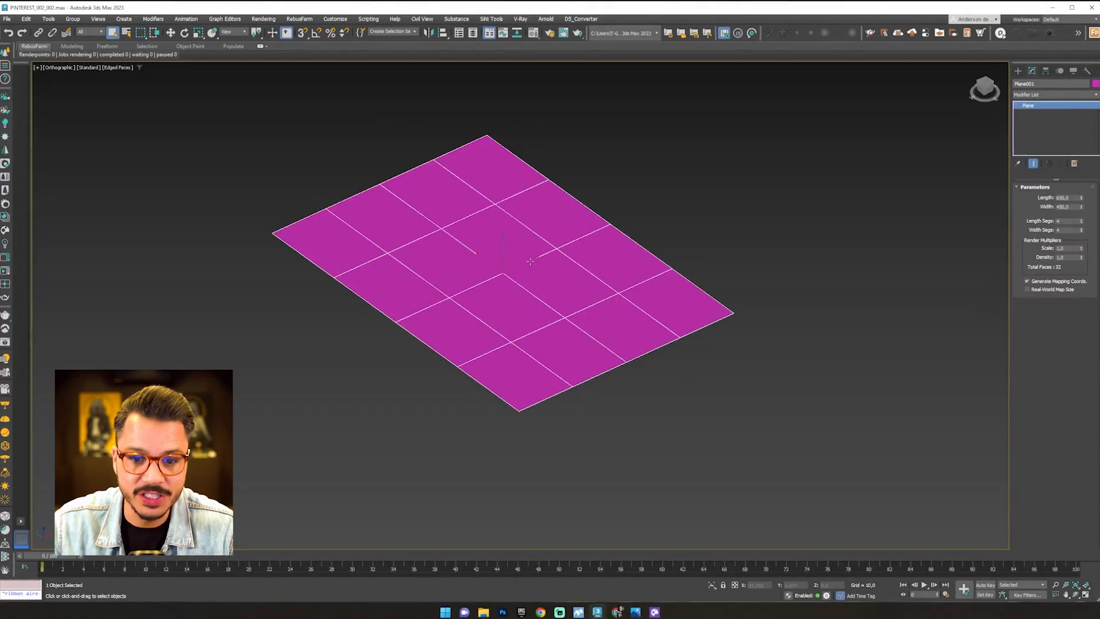
right_click(514, 205)
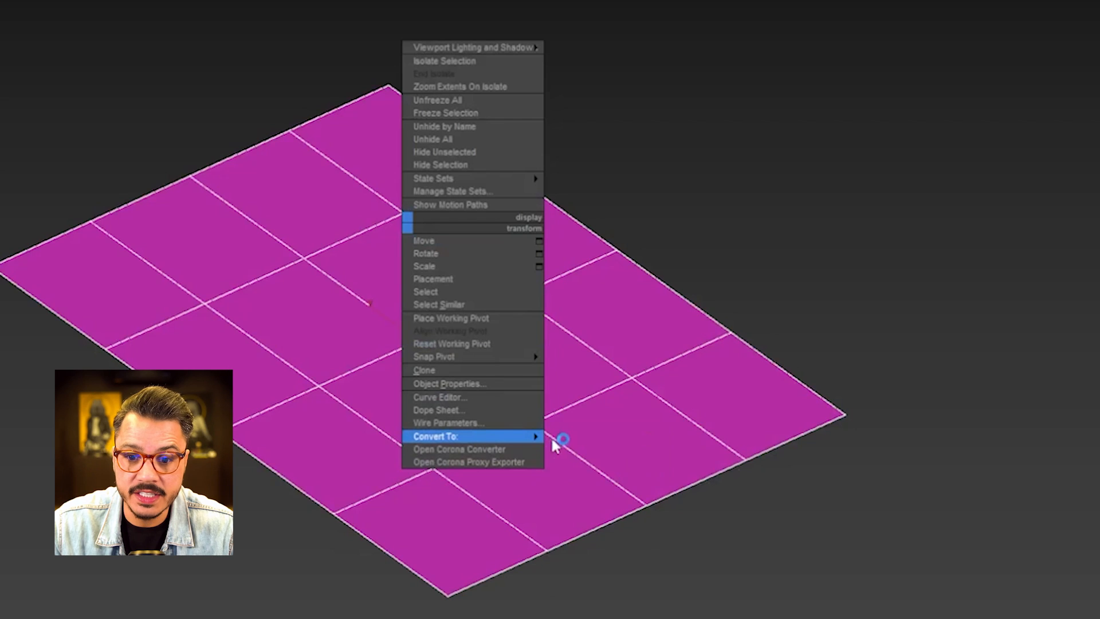
mouse_move(567, 318)
left_click(573, 449)
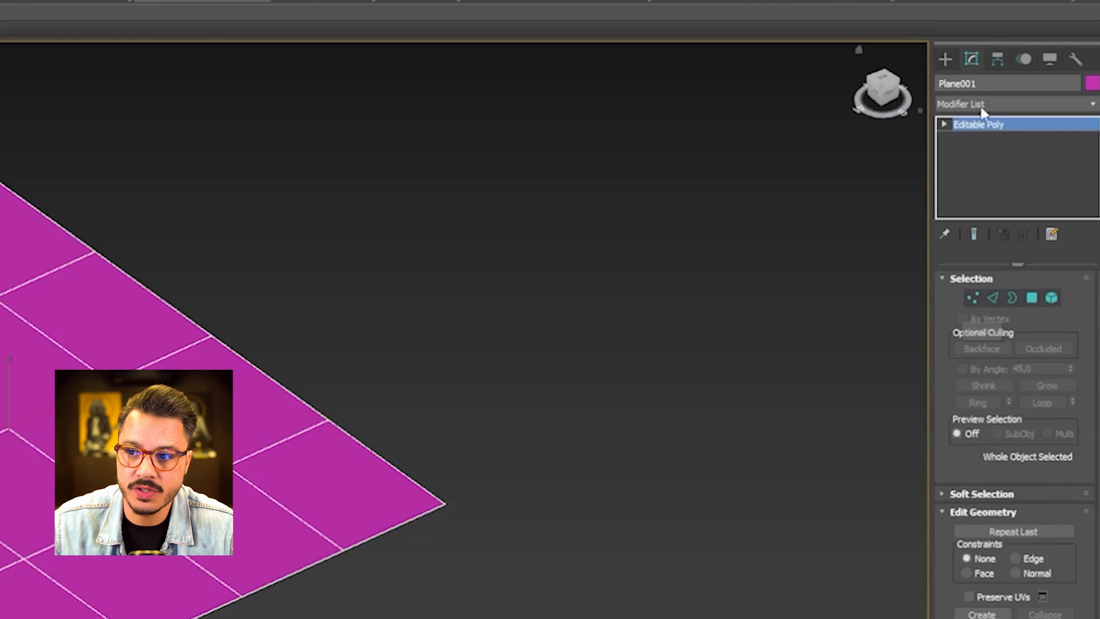
Extrude the eight boundary edges along the plane's two long sides with height 0 and width 20
left_click(993, 295)
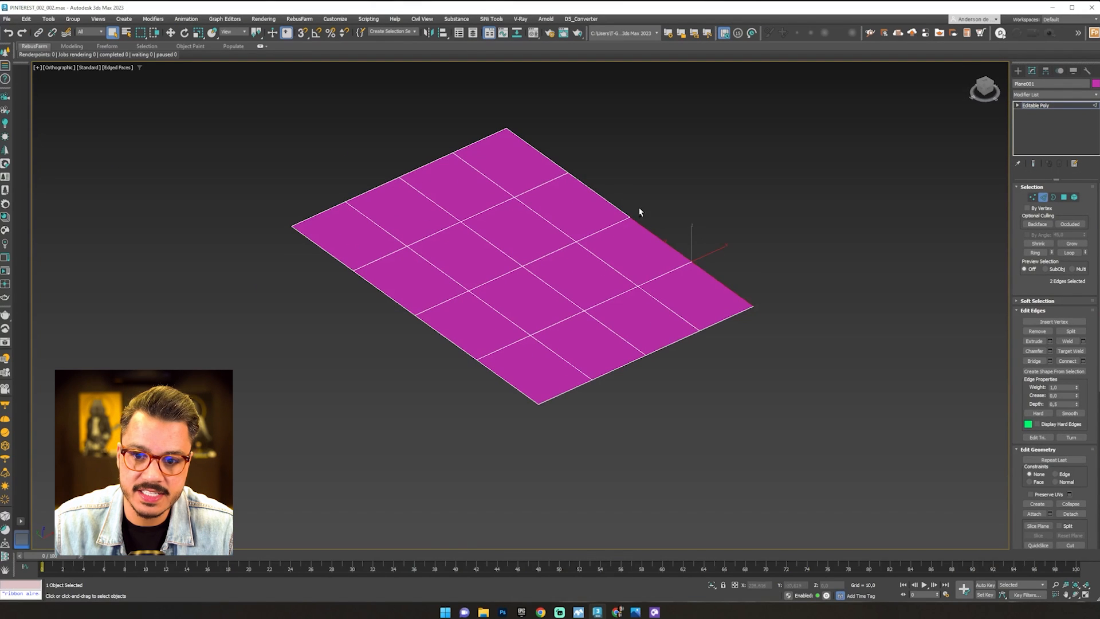
left_click(604, 198, "ctrl")
left_click(535, 151, "ctrl")
left_click(327, 252, "ctrl")
left_click(384, 292, "ctrl")
left_click(446, 337, "ctrl")
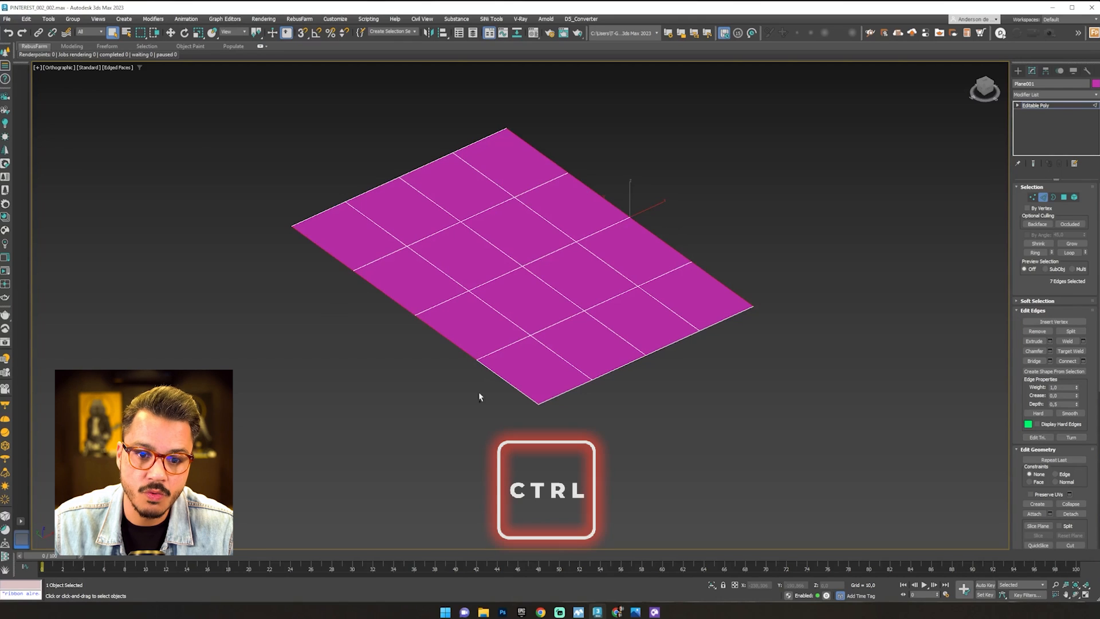
left_click(499, 375, "ctrl")
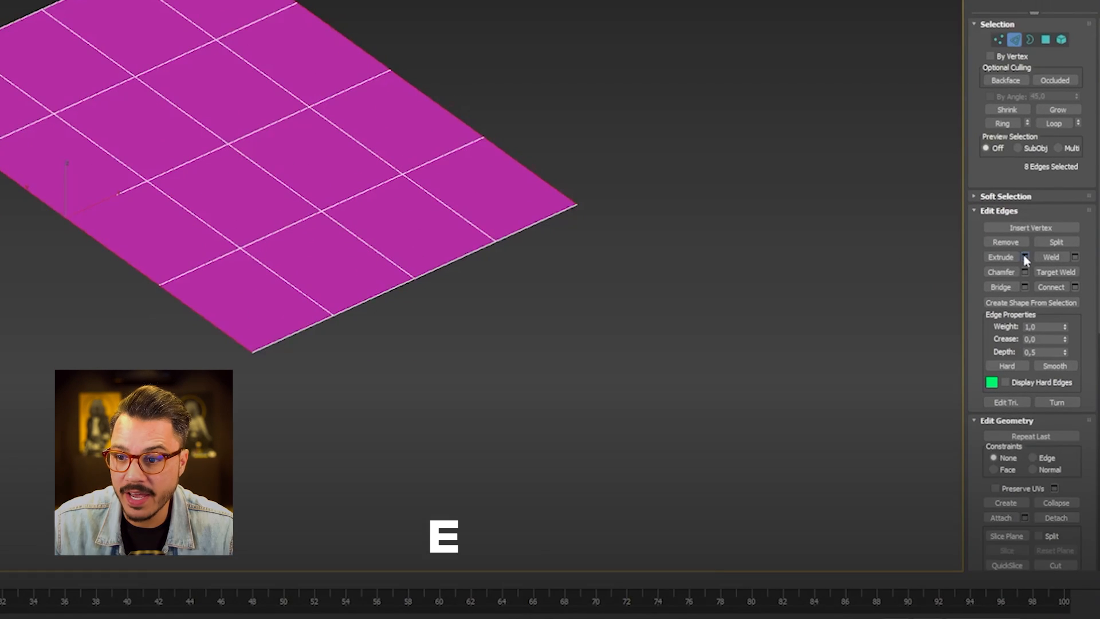
left_click(1024, 258)
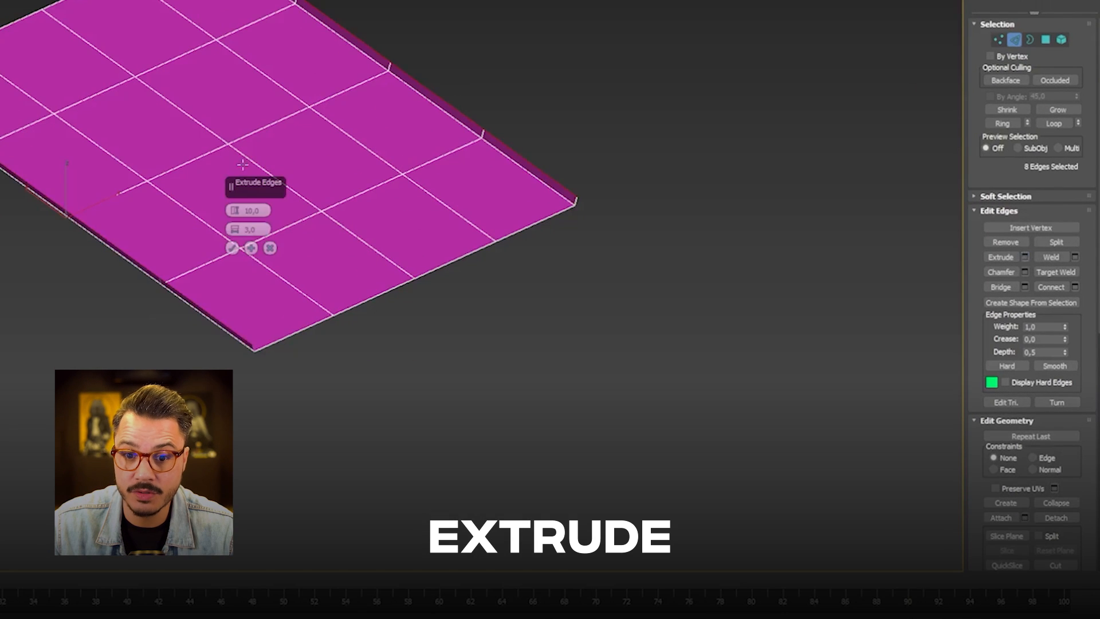
double_click(262, 211)
type("0")
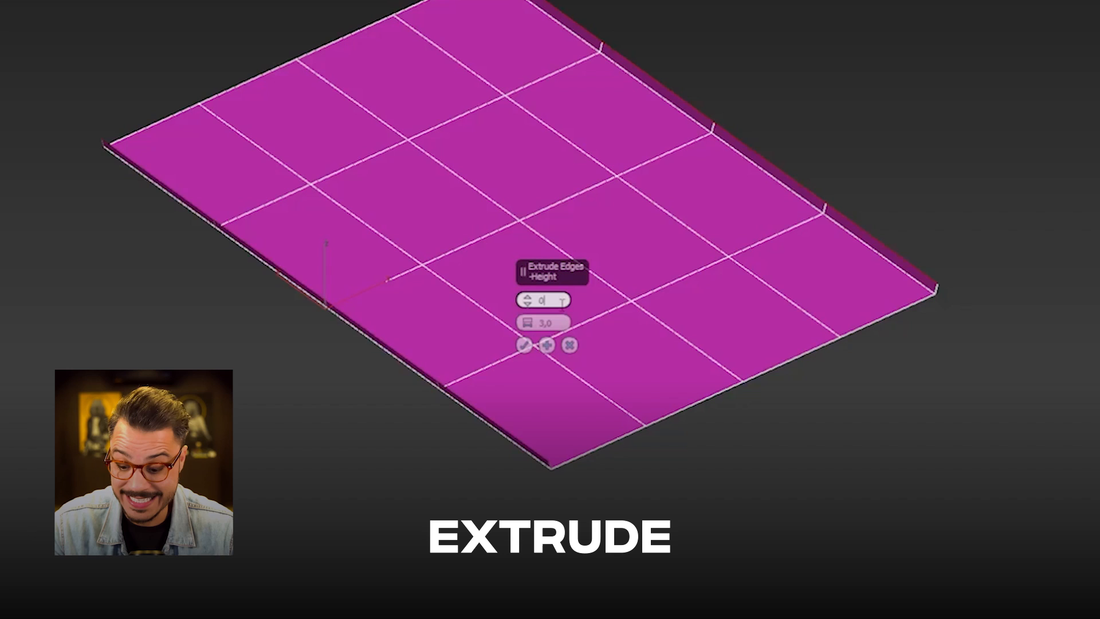
key("Return")
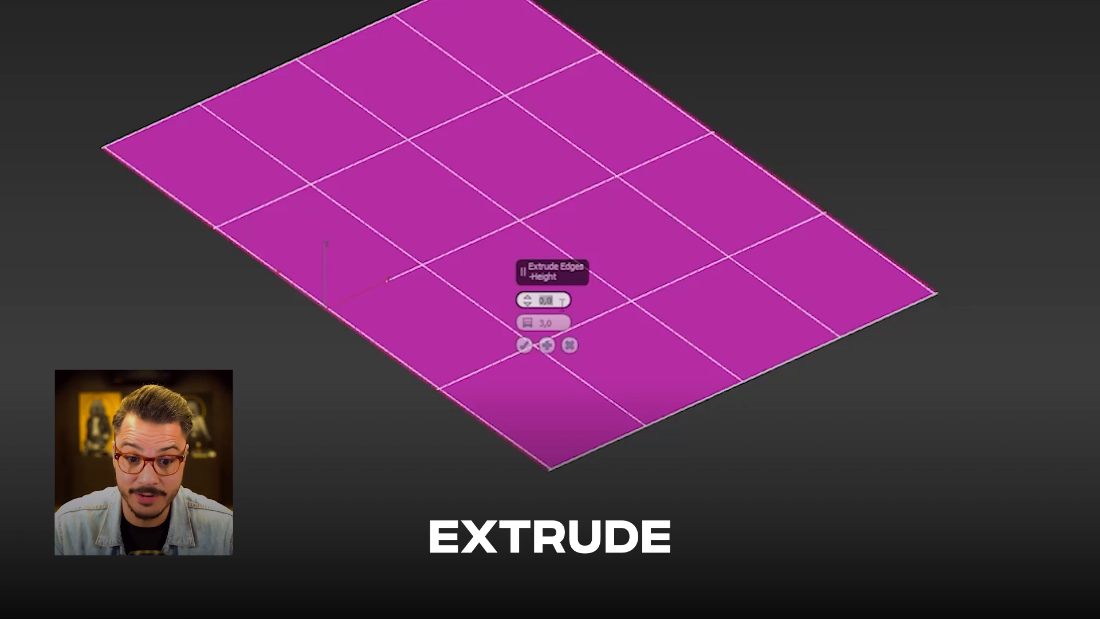
left_click(547, 323)
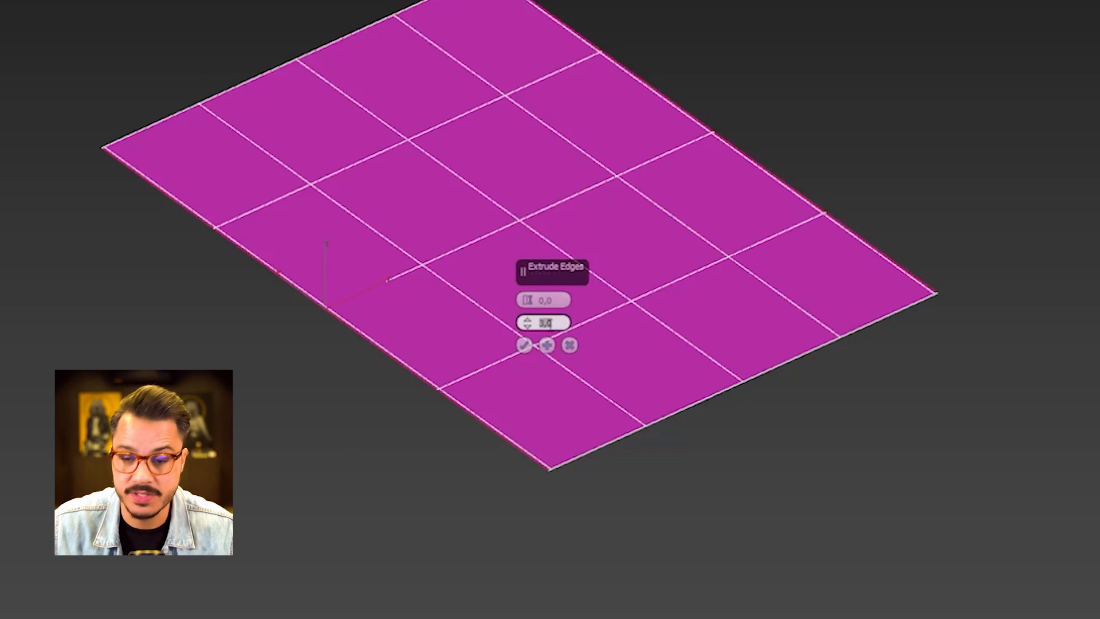
type("20")
key("Return")
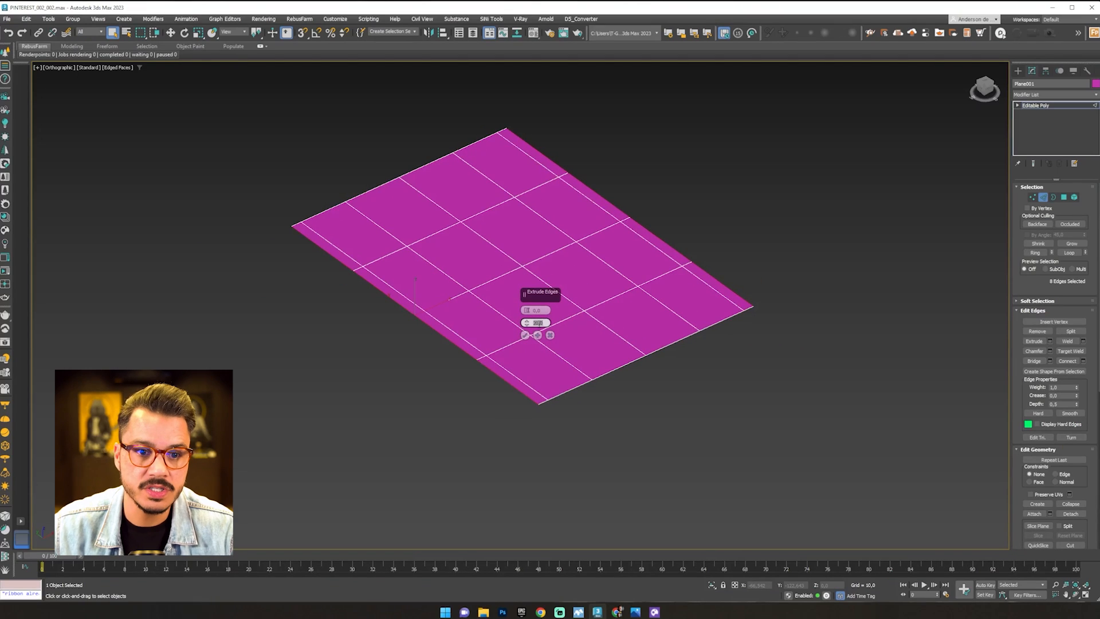
left_click(525, 335)
Extrude all twelve boundary edges along the plane's two short sides with height 0 and width 20
middle_click_drag(710, 354, 702, 333)
scroll(766, 302, "up", 4)
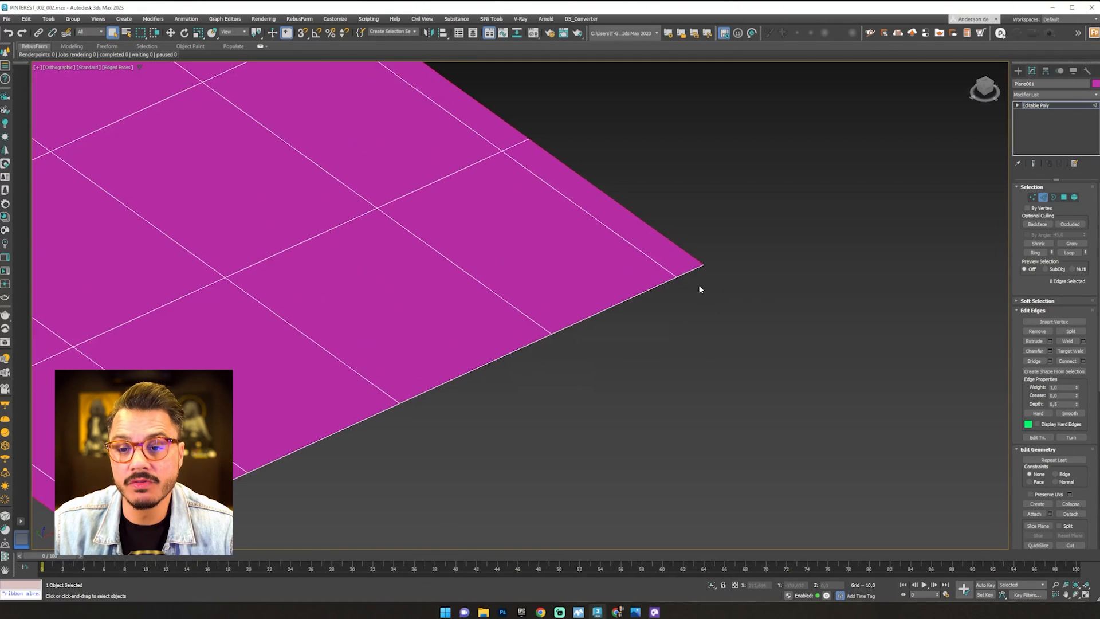
left_click(691, 275)
left_click(615, 304, "ctrl")
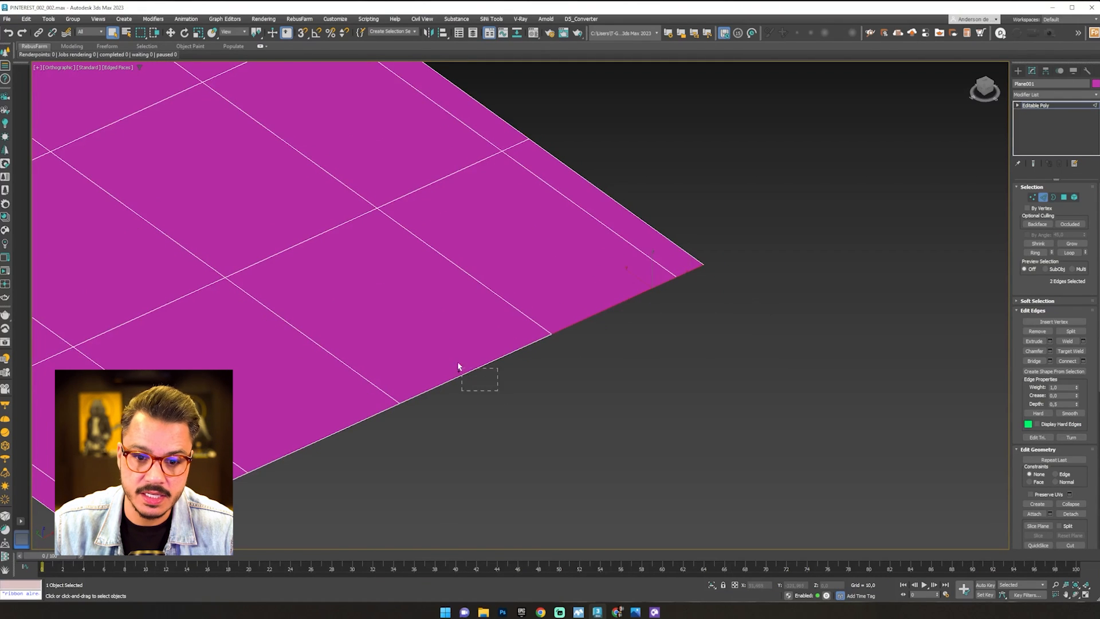
left_click(467, 373, "ctrl")
left_click(324, 441, "ctrl")
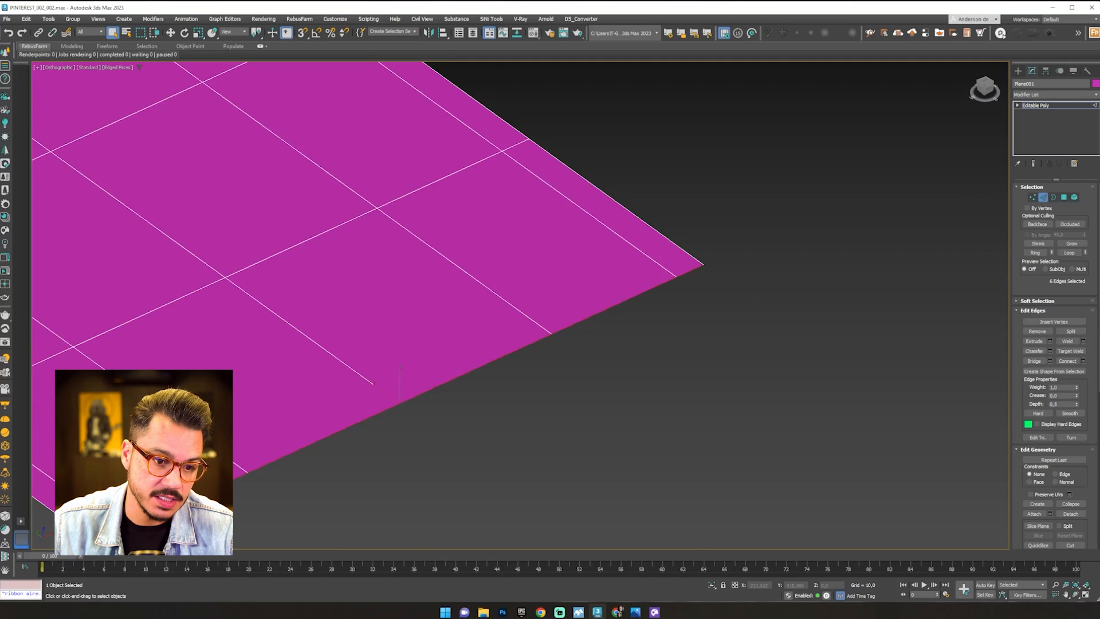
scroll(261, 403, "down", 6)
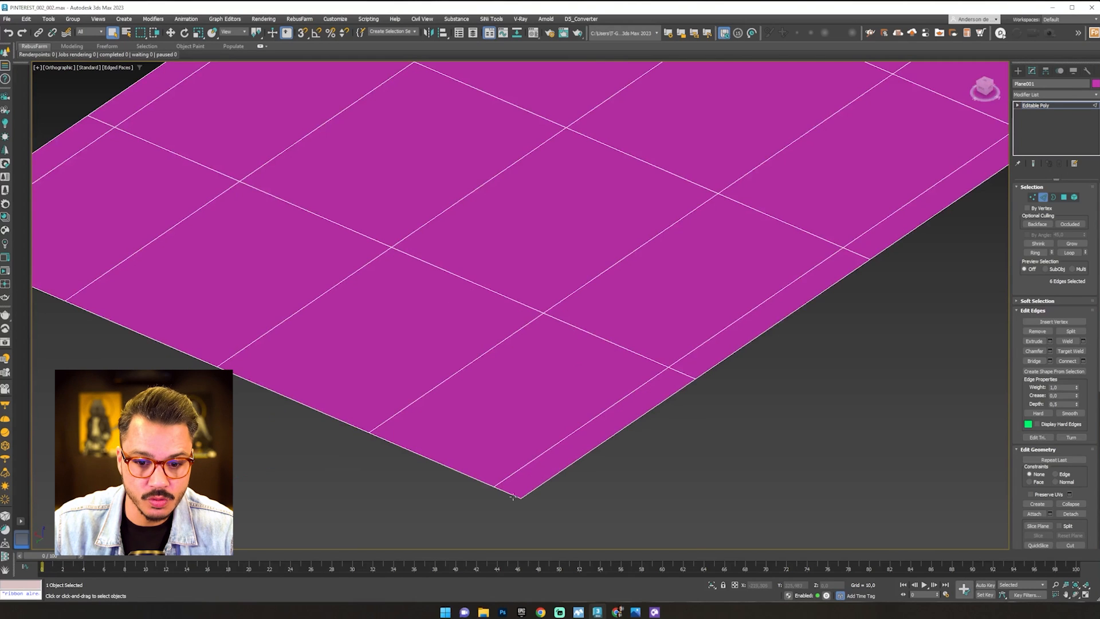
left_click(506, 493, "ctrl")
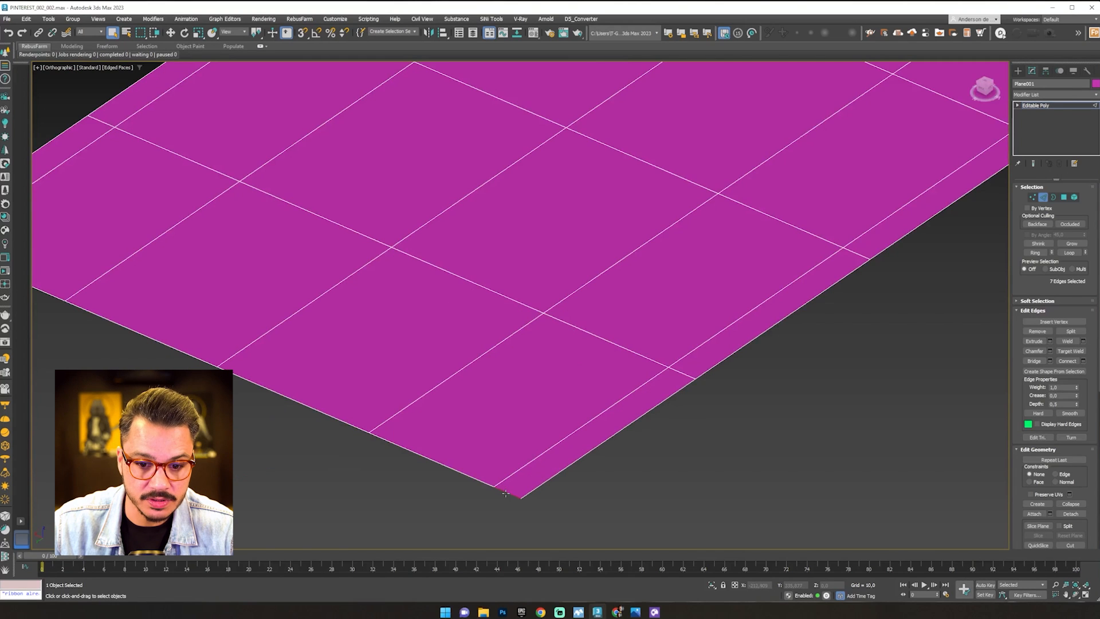
left_click(428, 456, "ctrl")
left_click(292, 395, "ctrl")
left_click(152, 335, "ctrl")
middle_click_drag(151, 335, 479, 313)
left_click(332, 282, "ctrl")
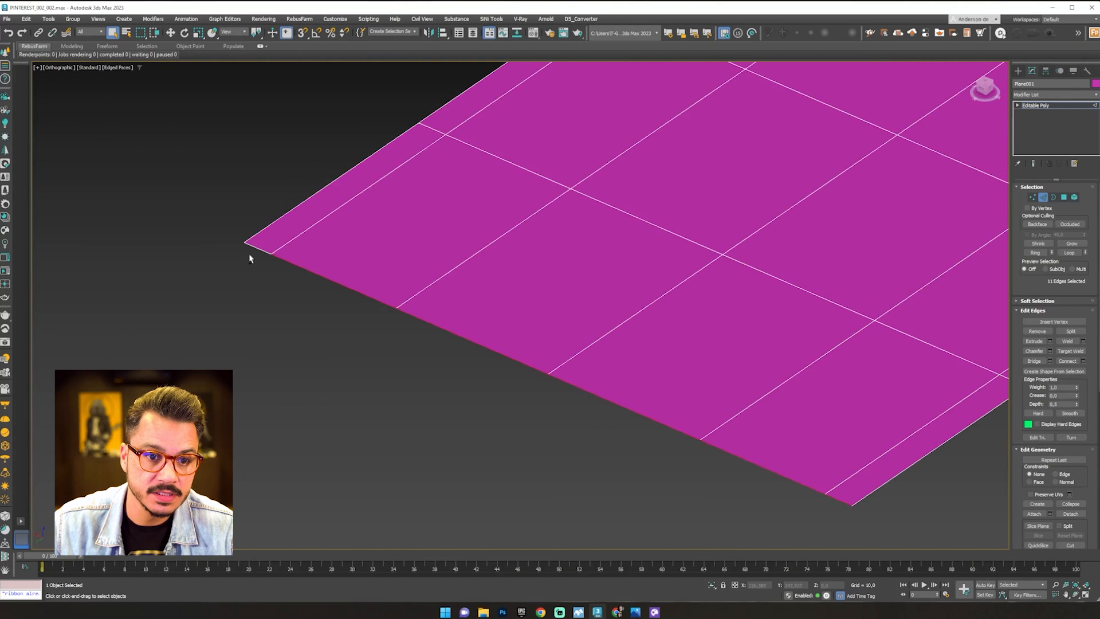
left_click(254, 248, "ctrl")
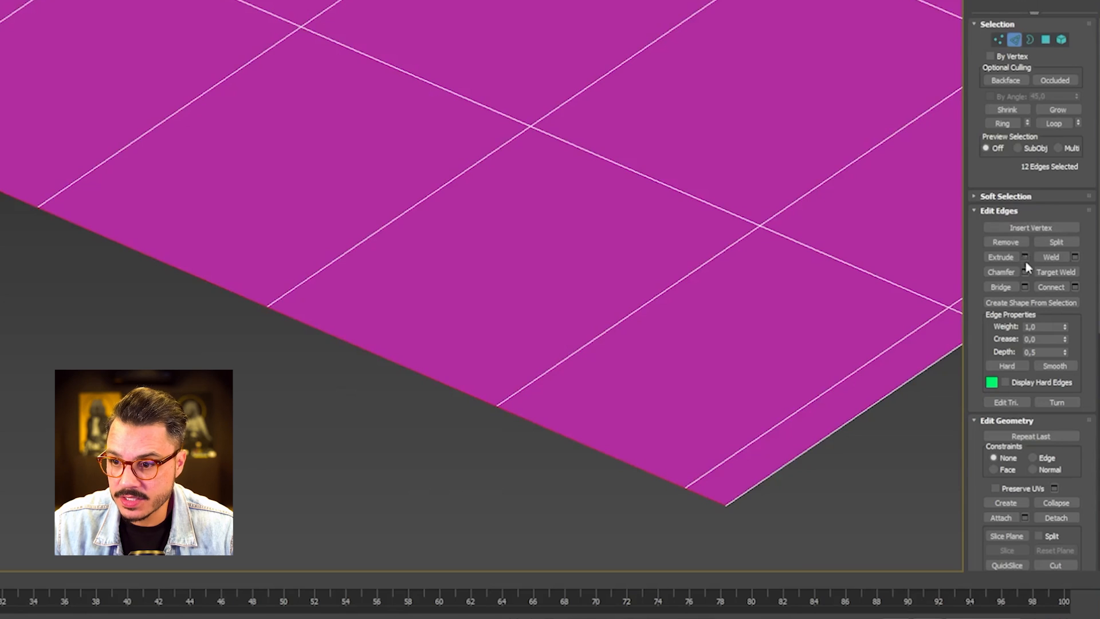
left_click(1025, 256)
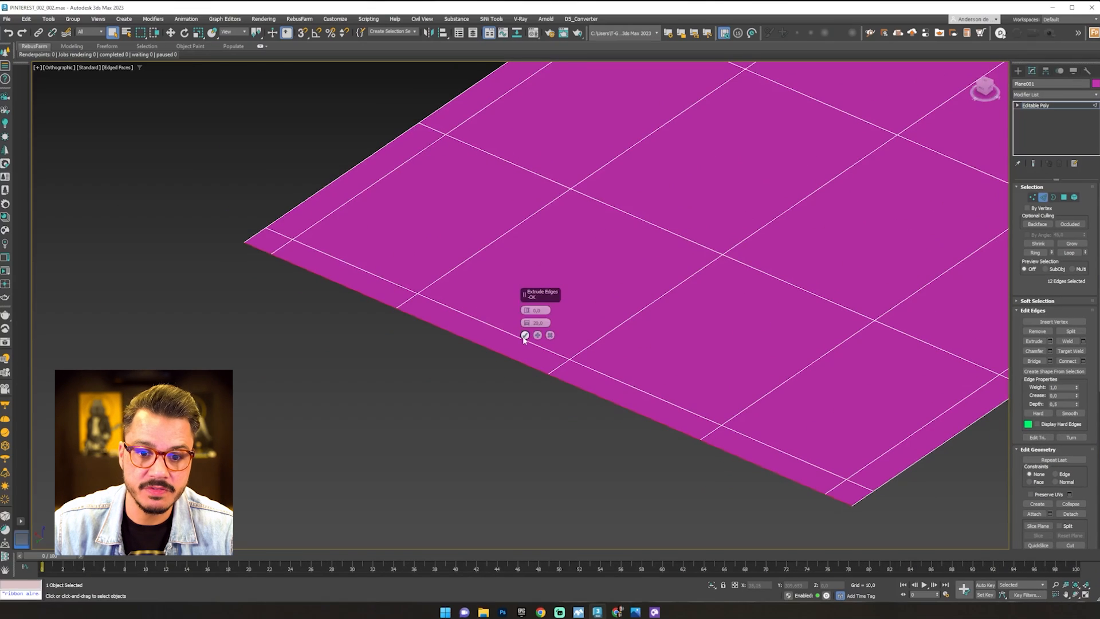
left_click(524, 336)
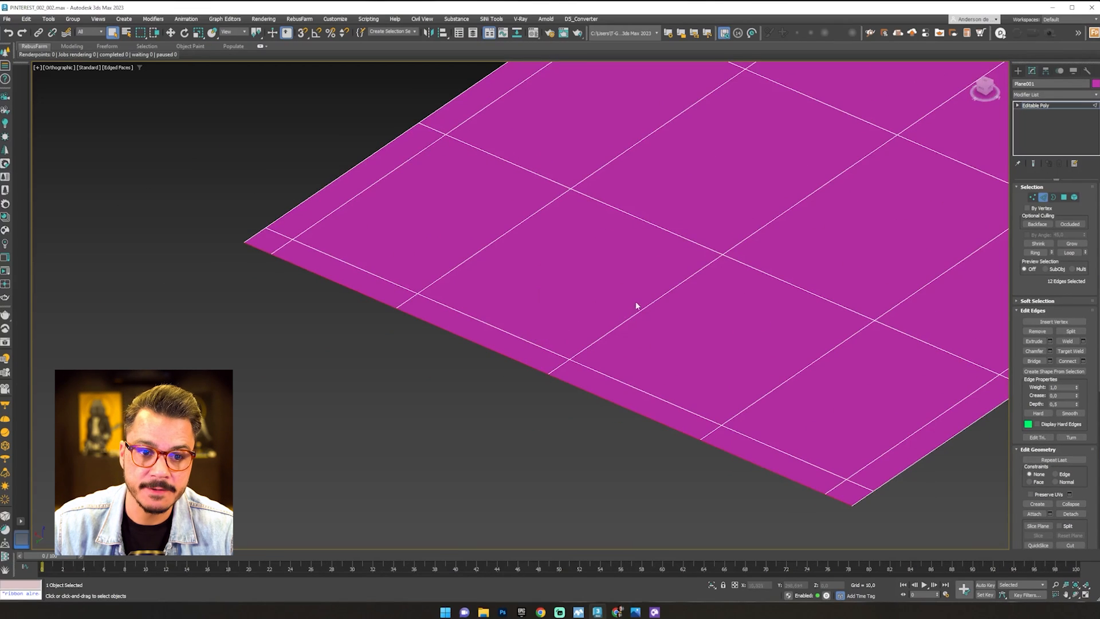
Select only the narrow polygons of the perimeter strip, leaving all sixteen inner polygons out of the selection
scroll(702, 336, "down", 5)
scroll(694, 336, "up", 3)
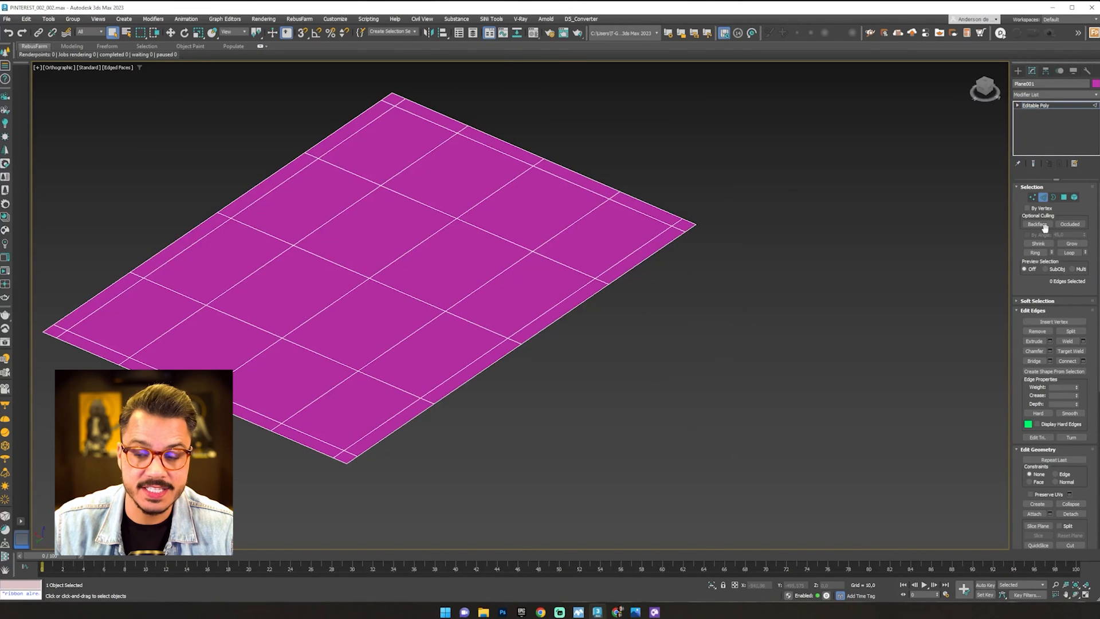
left_click(1063, 197)
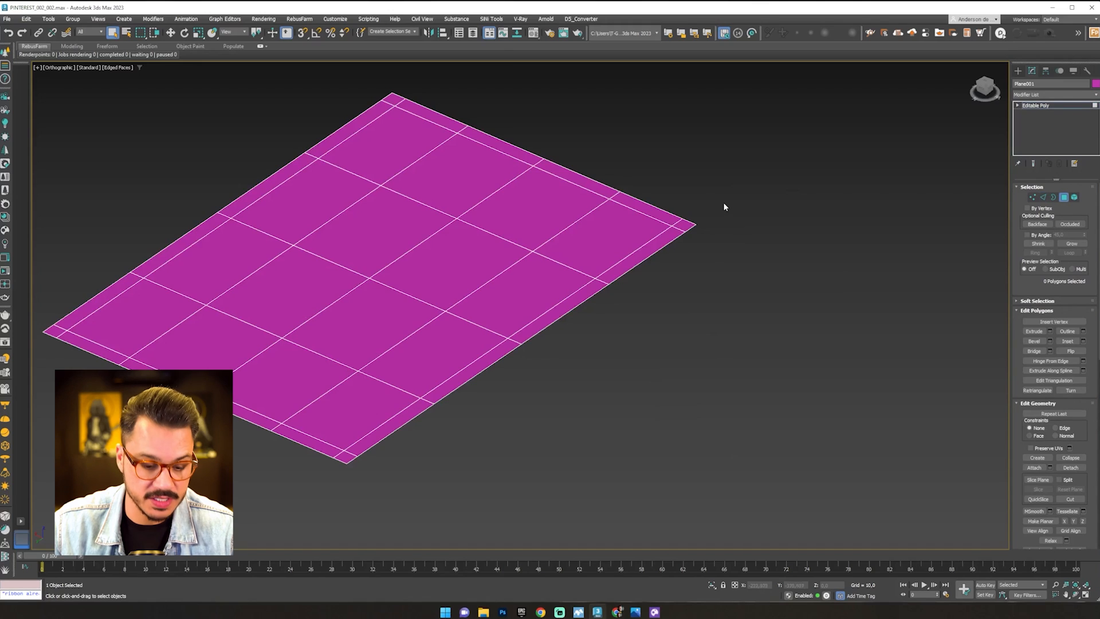
key("t")
scroll(696, 225, "down", 3)
key("ctrl+a")
scroll(661, 193, "up", 3)
left_click(661, 193, "alt")
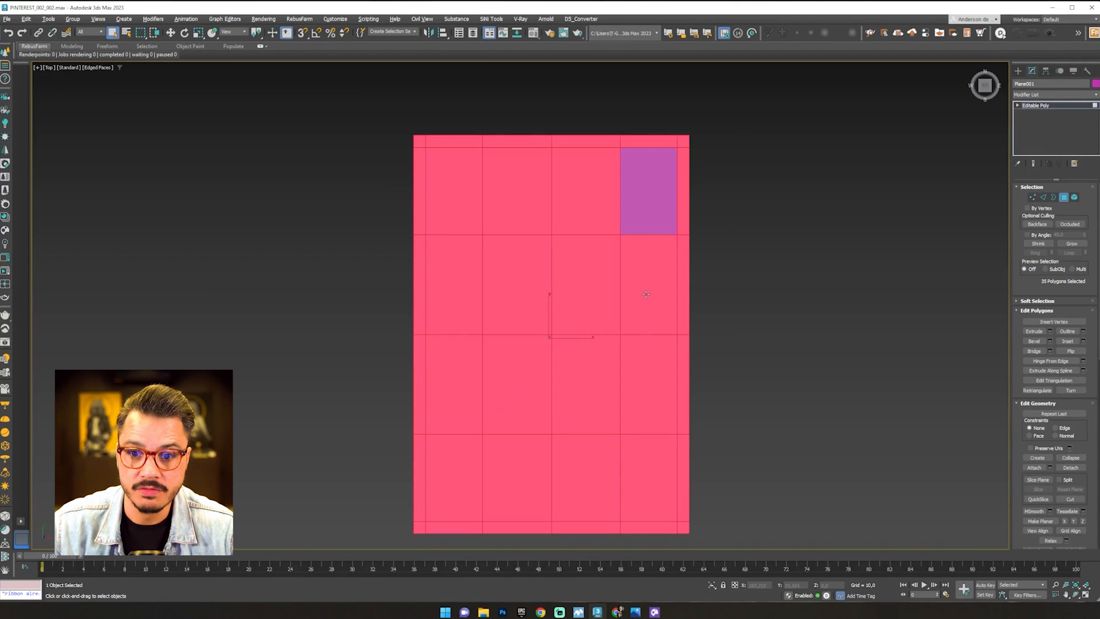
left_click(646, 293, "ctrl")
left_click(647, 384, "ctrl")
left_click(648, 476, "ctrl")
left_click(585, 477, "ctrl")
left_click(586, 384, "ctrl")
left_click(584, 286, "ctrl")
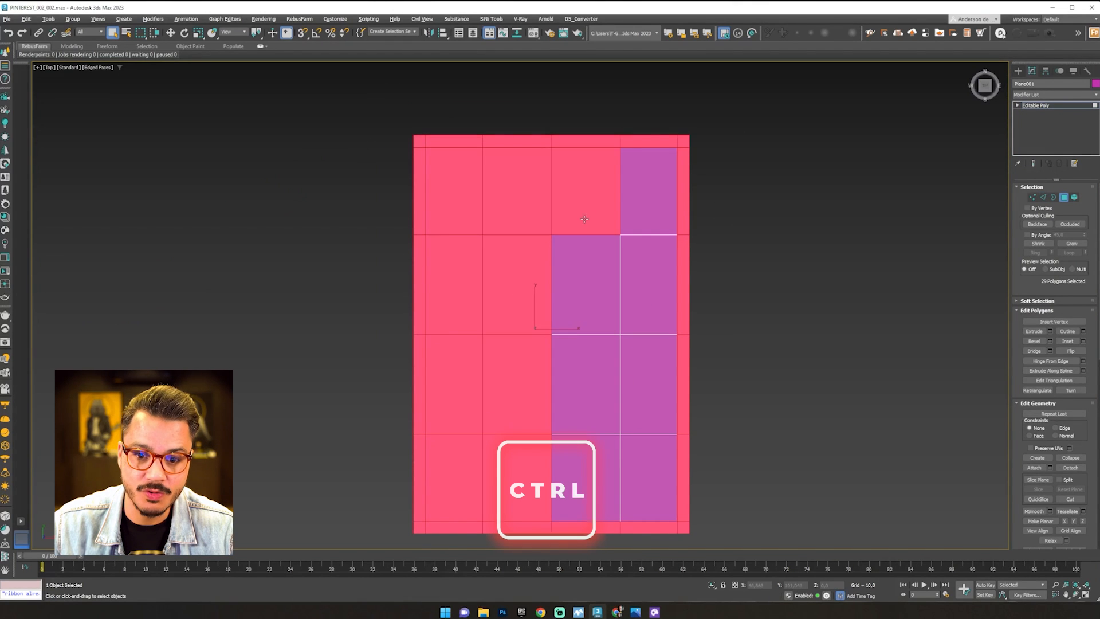
left_click(584, 219, "ctrl")
left_click(518, 192, "ctrl")
left_click(518, 283, "ctrl")
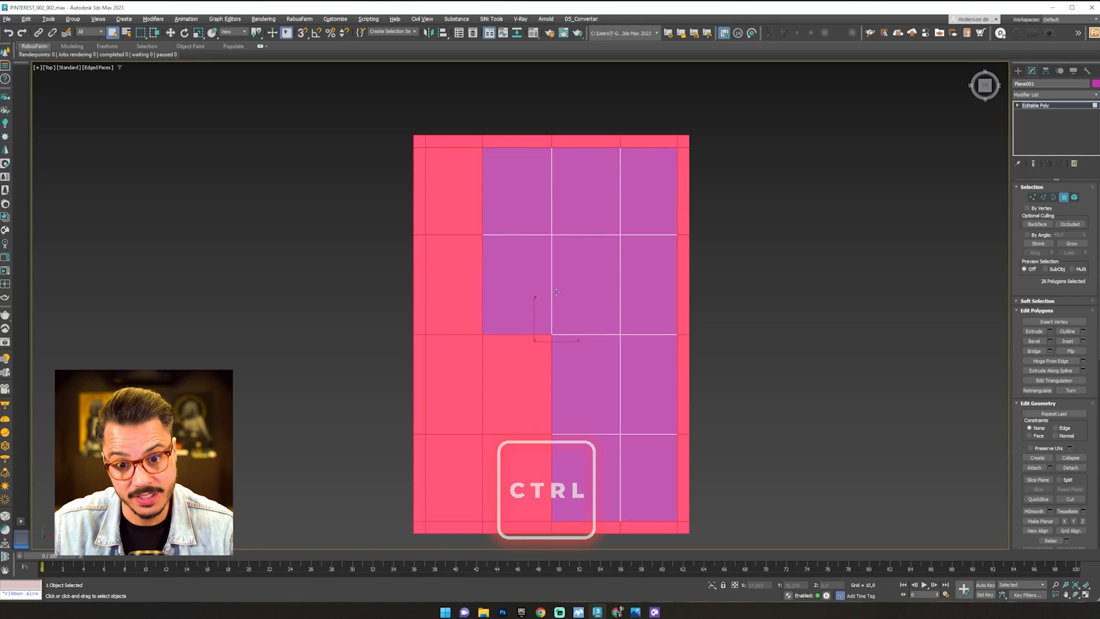
left_click(538, 288, "shift")
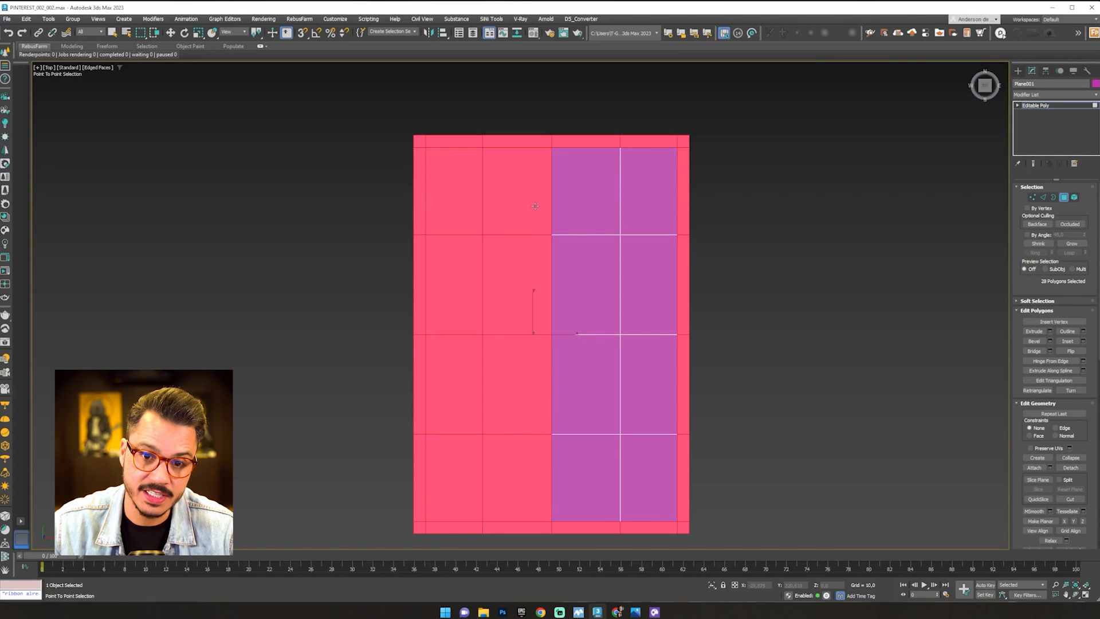
left_click(535, 206, "shift")
left_click(518, 379, "alt")
left_click(508, 468, "alt")
left_click(459, 471, "alt")
left_click(458, 385, "alt")
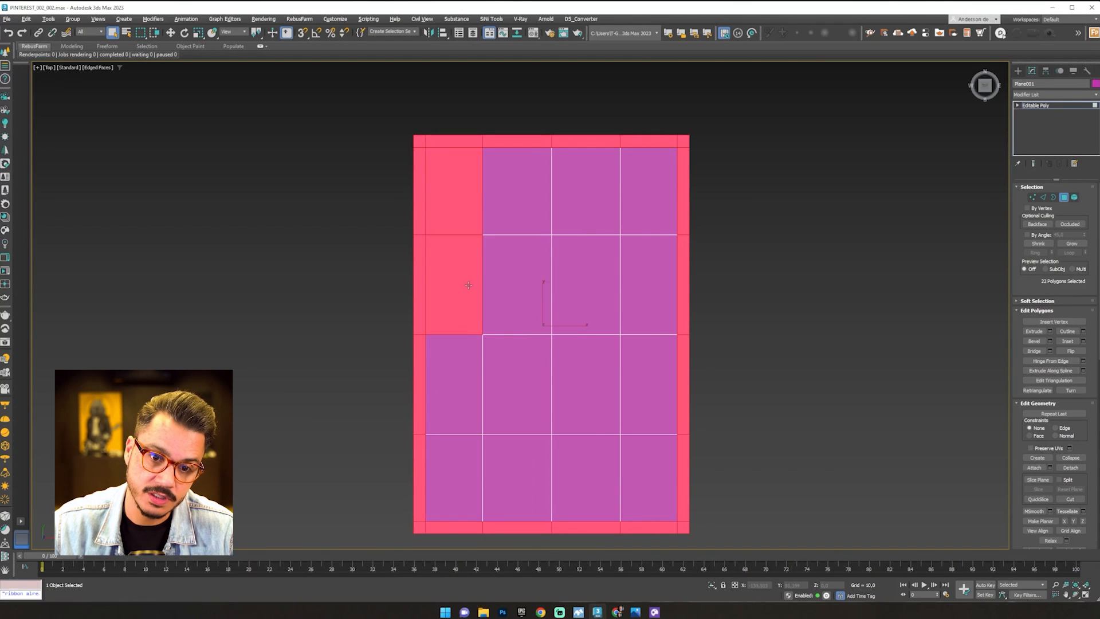
left_click(465, 285, "alt")
left_click(461, 197, "alt")
Detach the selected perimeter polygons as a separate object named PAREDES
middle_click_drag(498, 338, 574, 331, "alt")
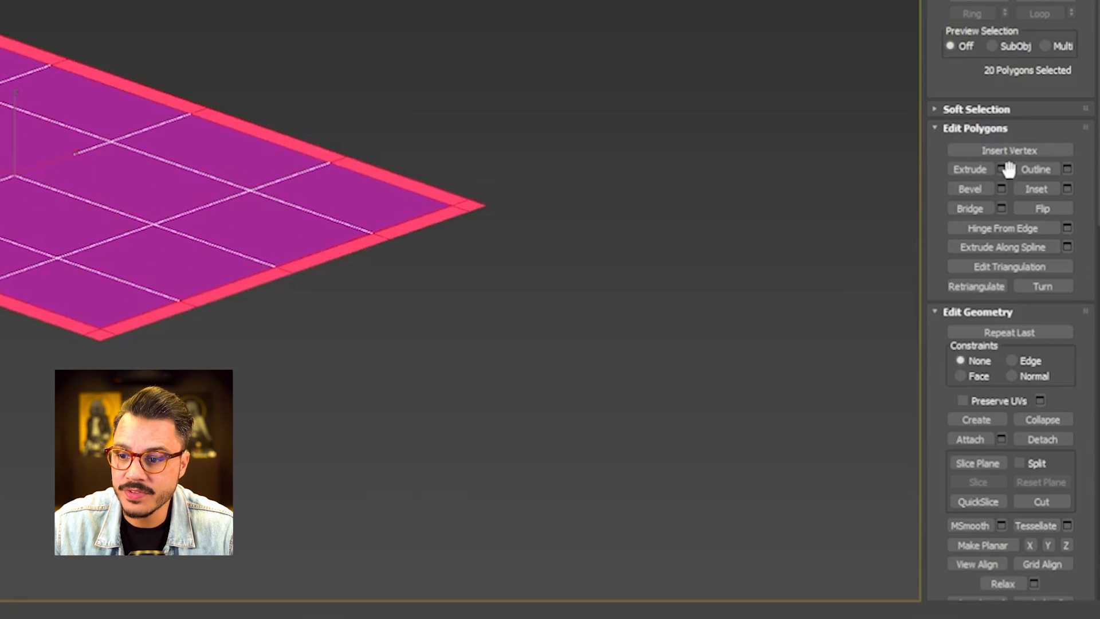
left_click(1042, 438)
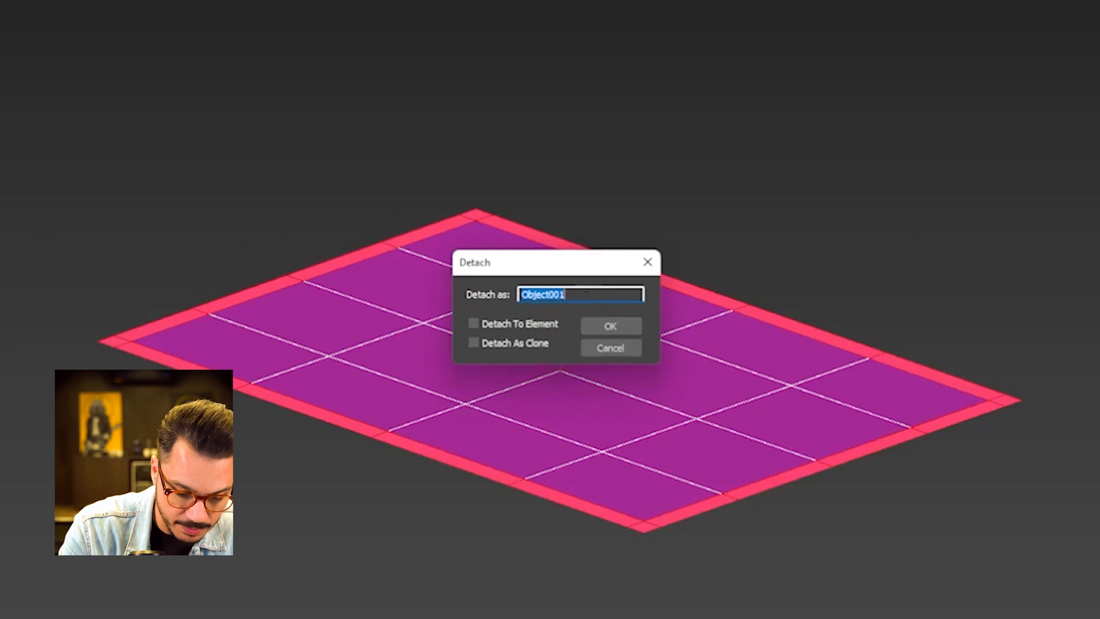
type("PAREDES")
key("Return")
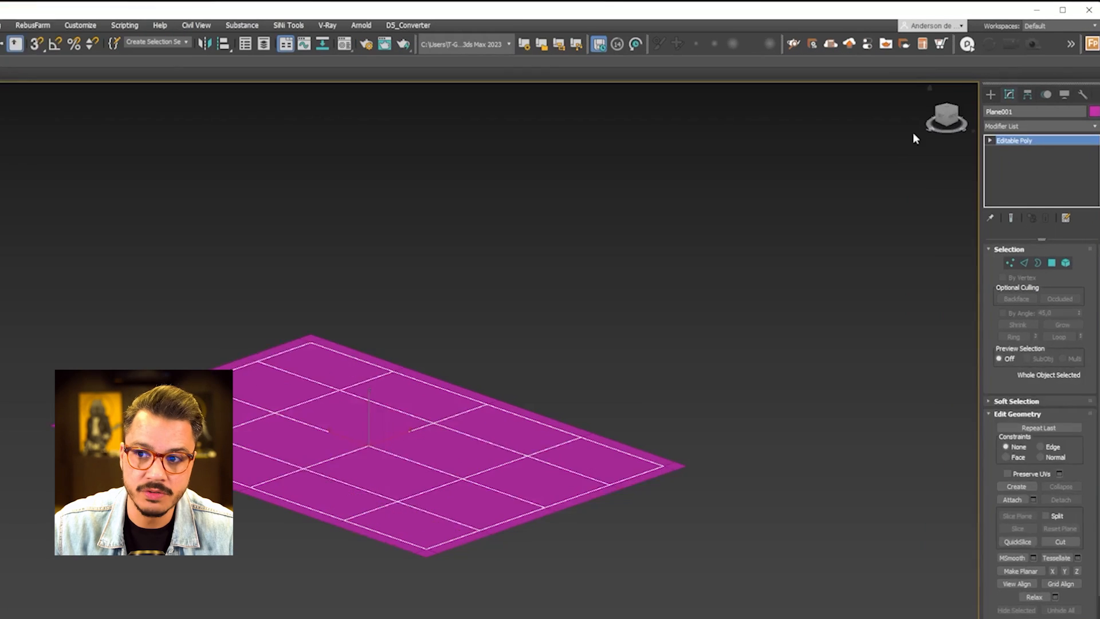
Rename the remaining inner plane object as PISO
right_click(1051, 82)
left_click(1043, 84)
double_click(1027, 117)
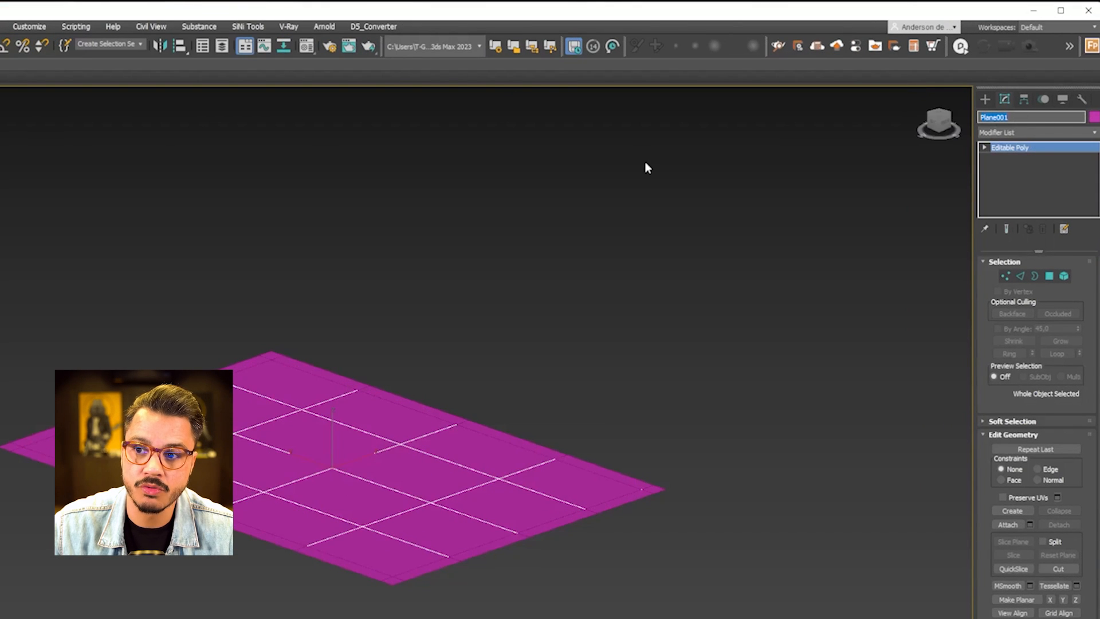
type("Pl")
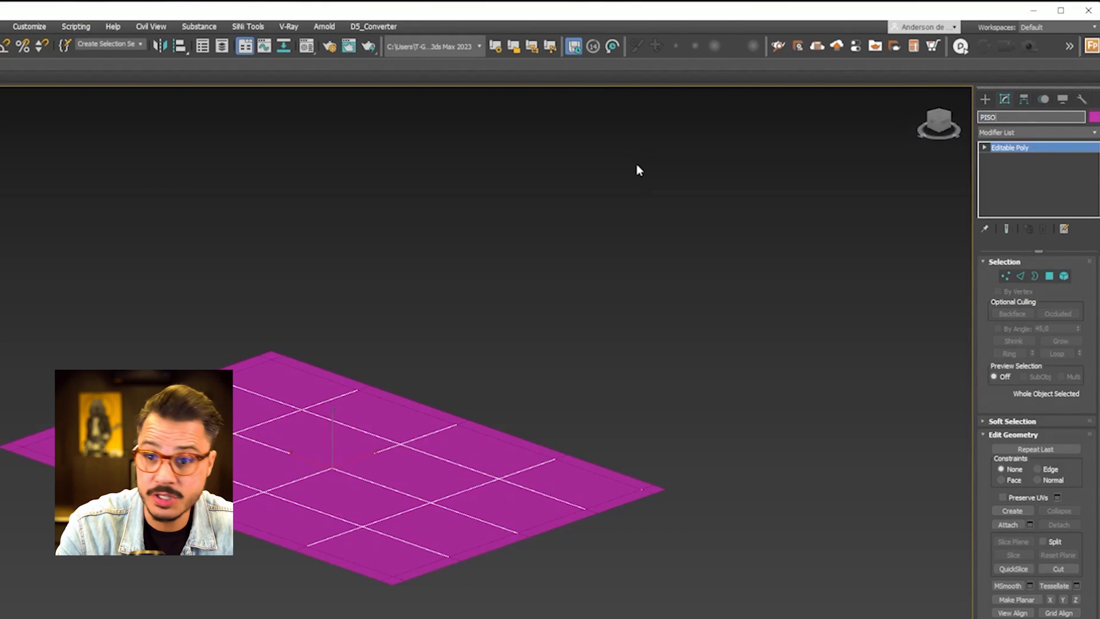
Apply a Shell modifier to the PAREDES object with an Outer Amount of 210
left_click(652, 505)
left_click(654, 493)
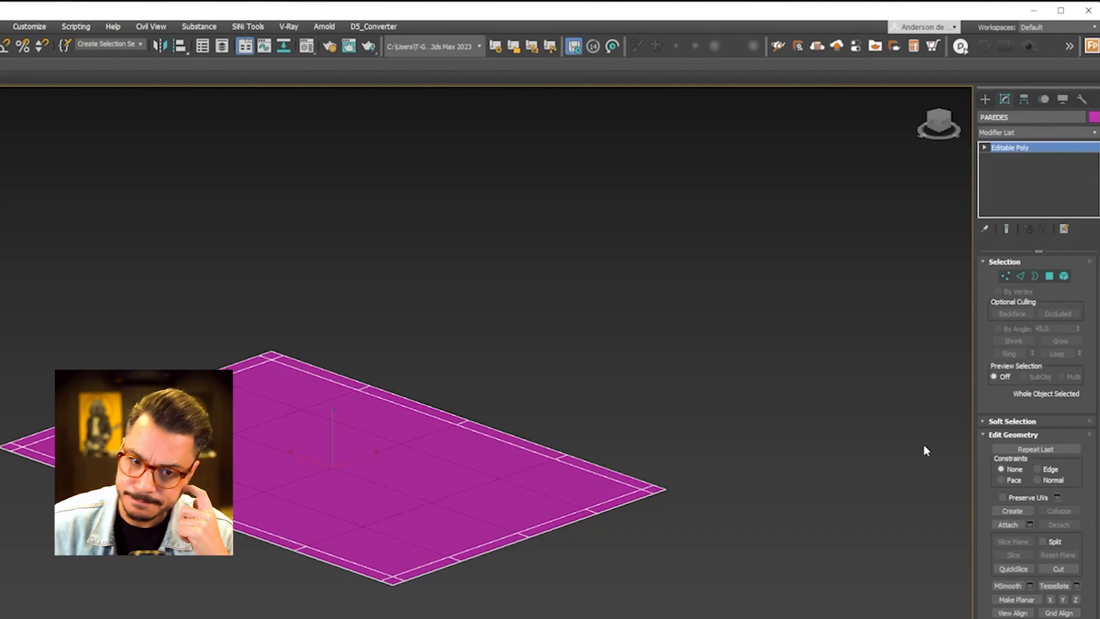
left_click(1088, 133)
type("sh")
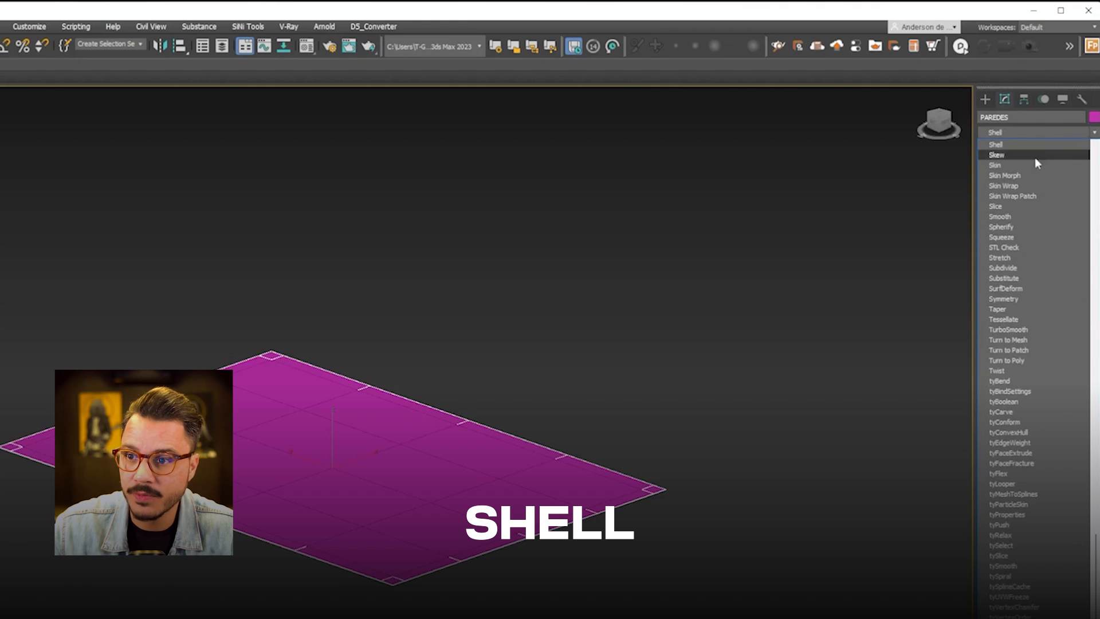
left_click(1035, 145)
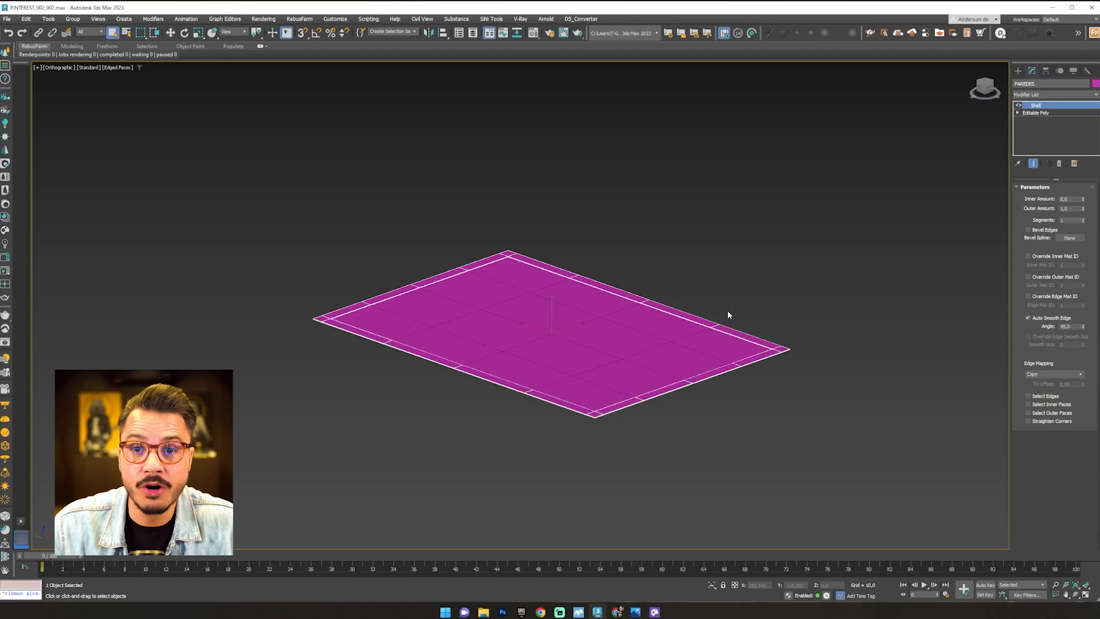
double_click(1070, 208)
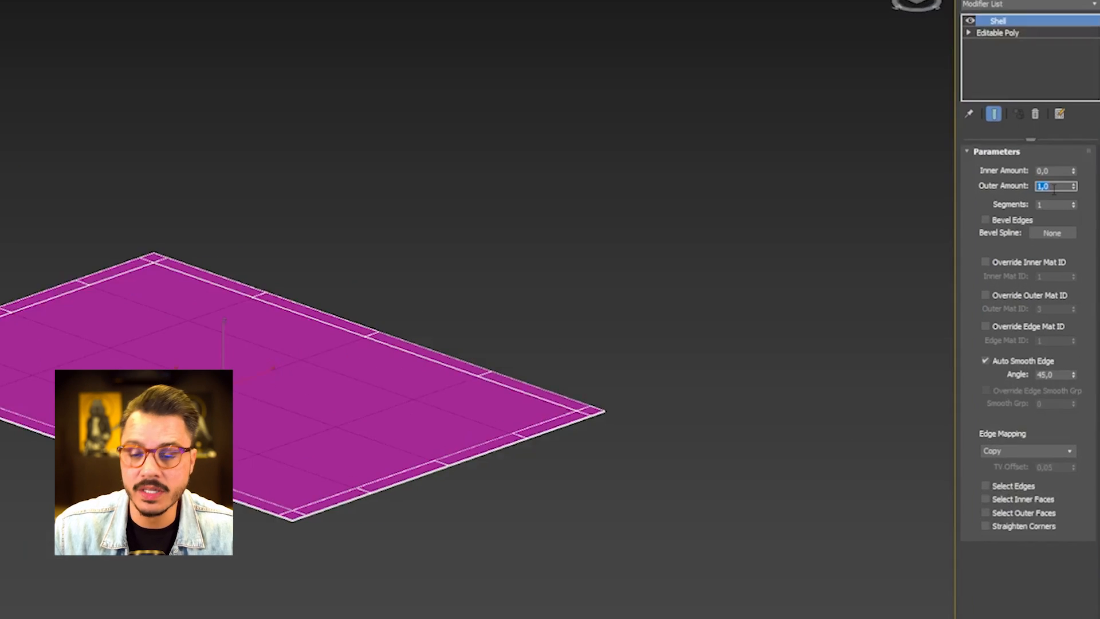
type("210")
key("Return")
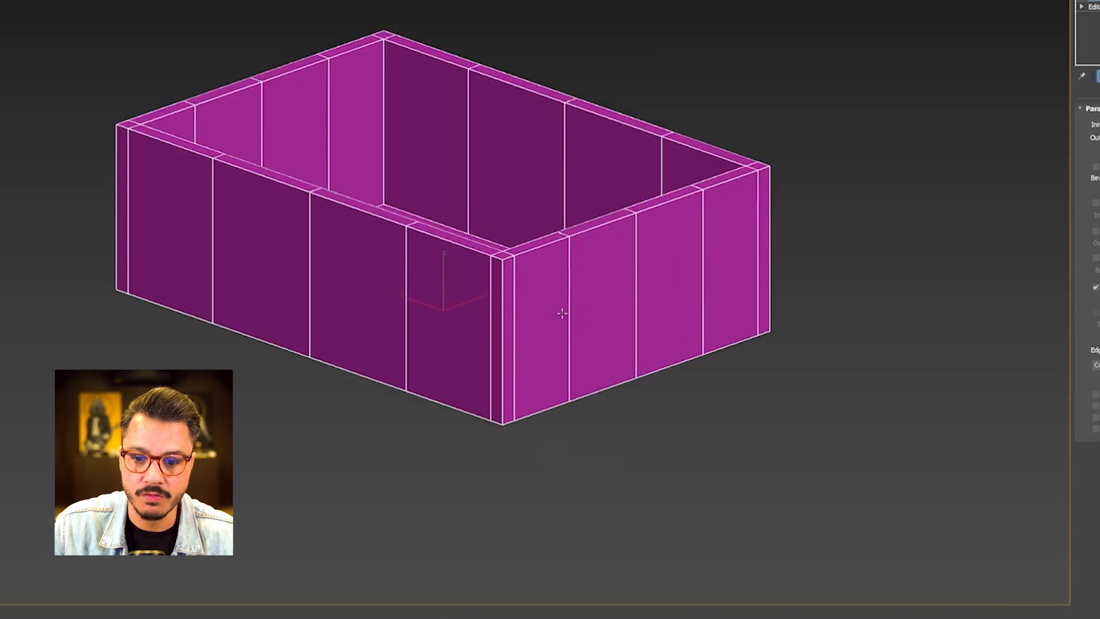
Convert the shelled PAREDES object to an Editable Poly
right_click(562, 313)
mouse_move(578, 467)
left_click(694, 476)
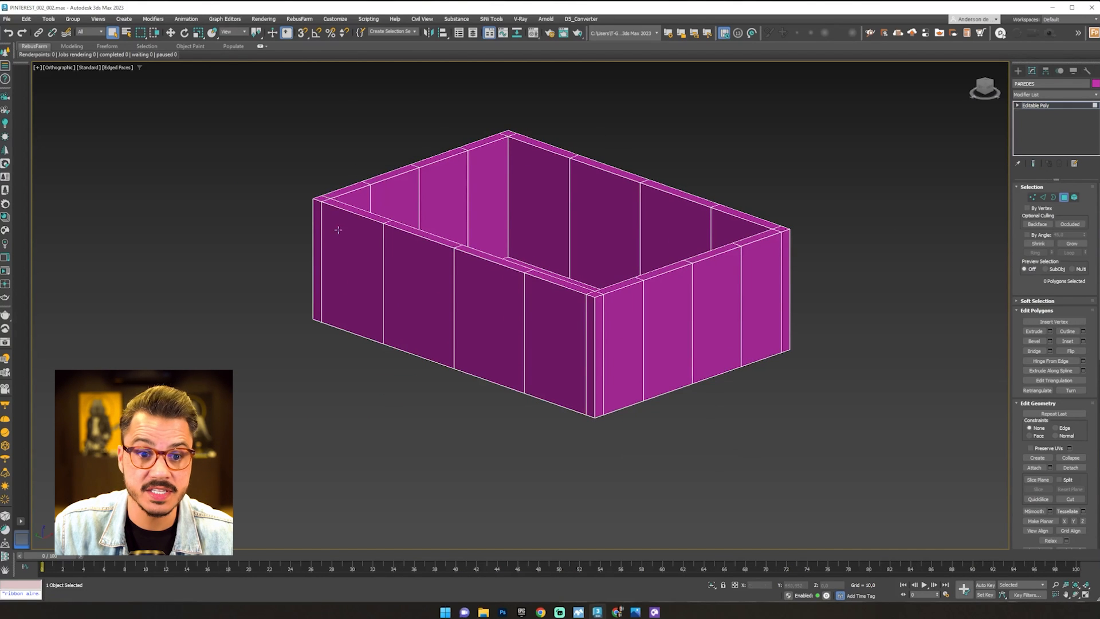
Select only the polygons on the top face of the PAREDES walls, excluding all side and bottom polygons
key("f")
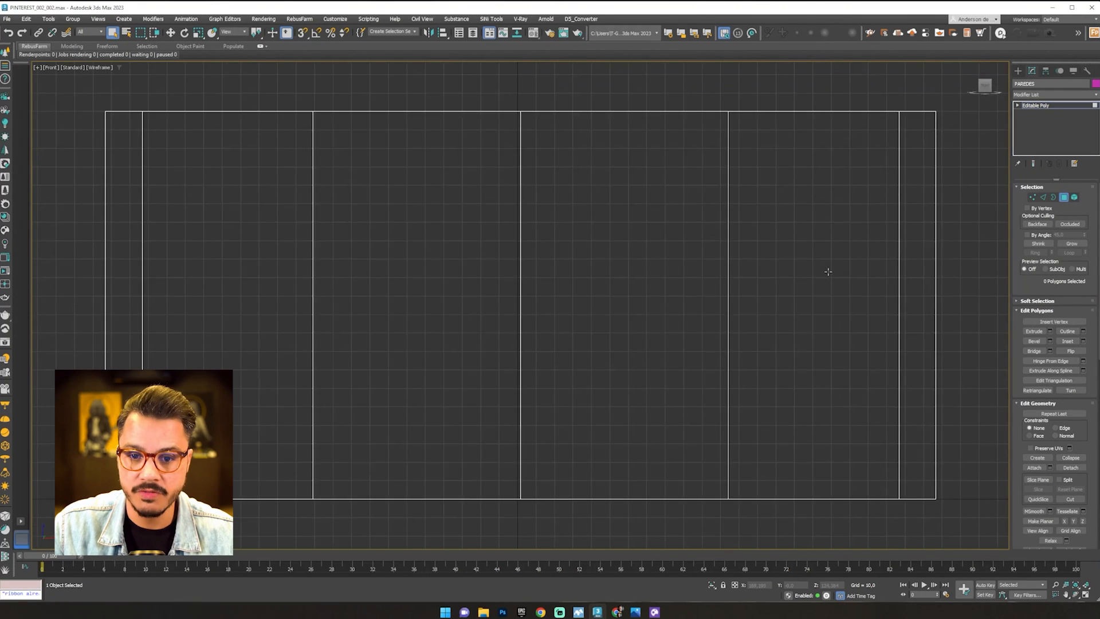
scroll(731, 295, "down", 5)
key("g")
left_click_drag(699, 193, 237, 255)
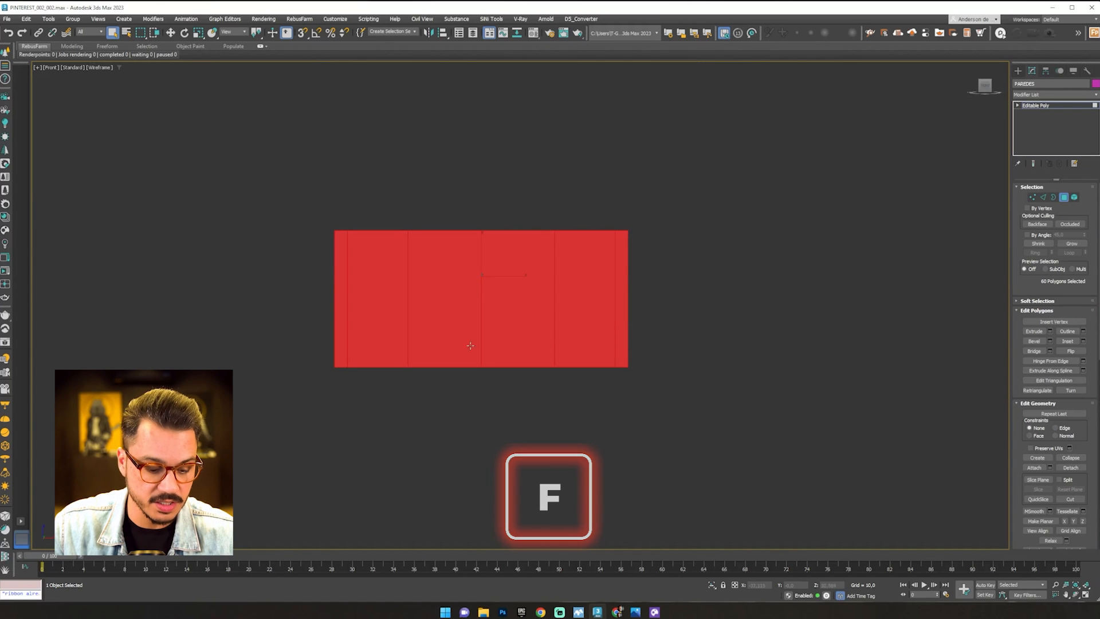
left_click_drag(685, 297, 184, 436, "alt")
mouse_move(265, 303)
middle_mouse_down("alt")
mouse_move(286, 355)
mouse_move(532, 294)
middle_mouse_up("alt")
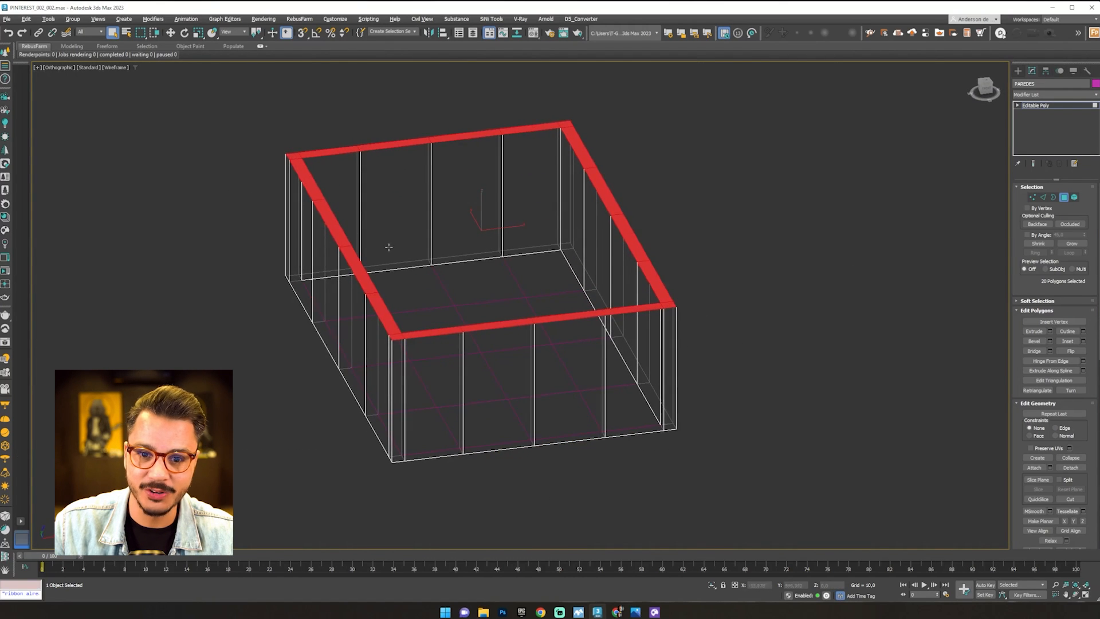
mouse_move(385, 245)
middle_mouse_down("alt")
mouse_move(427, 232)
mouse_move(460, 242)
middle_mouse_up("alt")
key("F3")
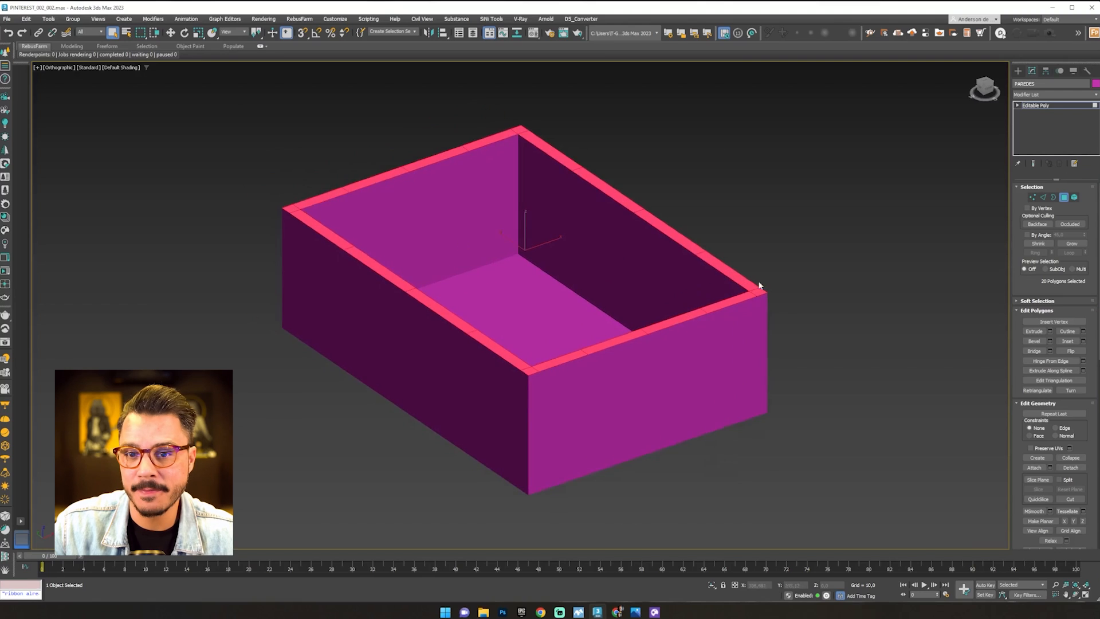
Extrude the selected top polygons upward to add a second wall tier, and show the model shaded with edges
left_click(994, 262)
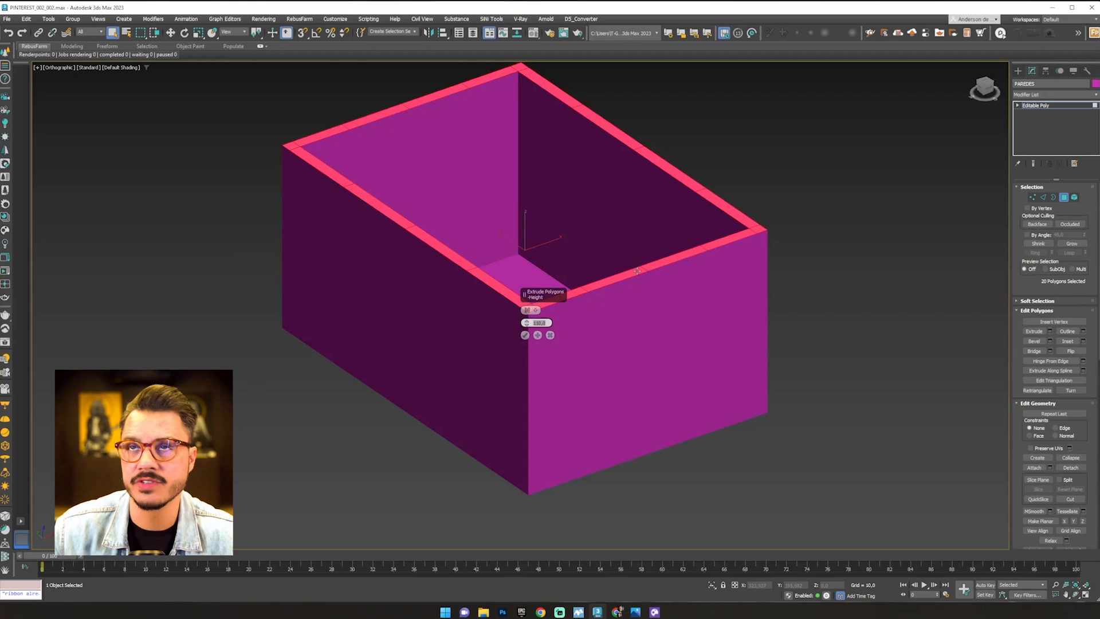
left_click(524, 334)
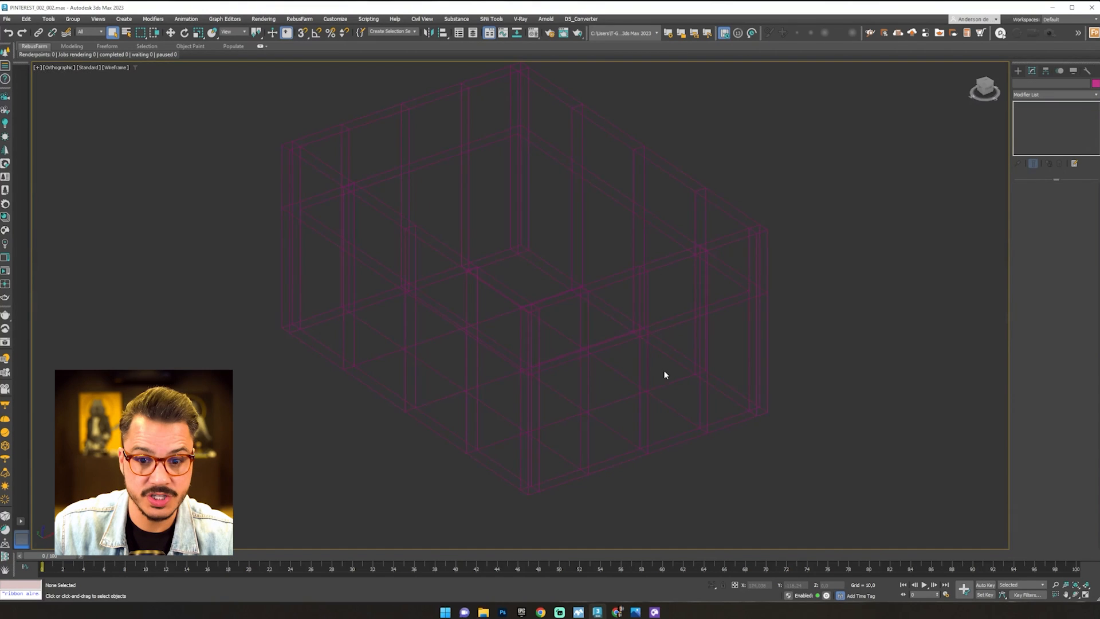
key("F3")
left_click(647, 312)
left_click(601, 97)
left_click(526, 147)
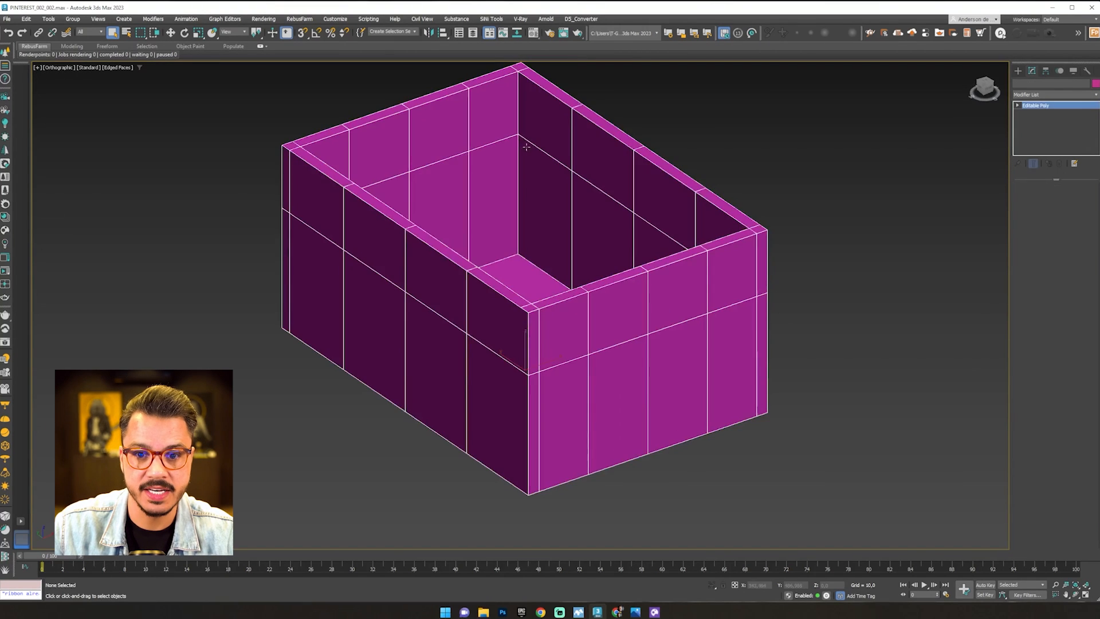
Clone the PISO floor upward as one independent copy named TETO
middle_click_drag(526, 147, 543, 313, "alt")
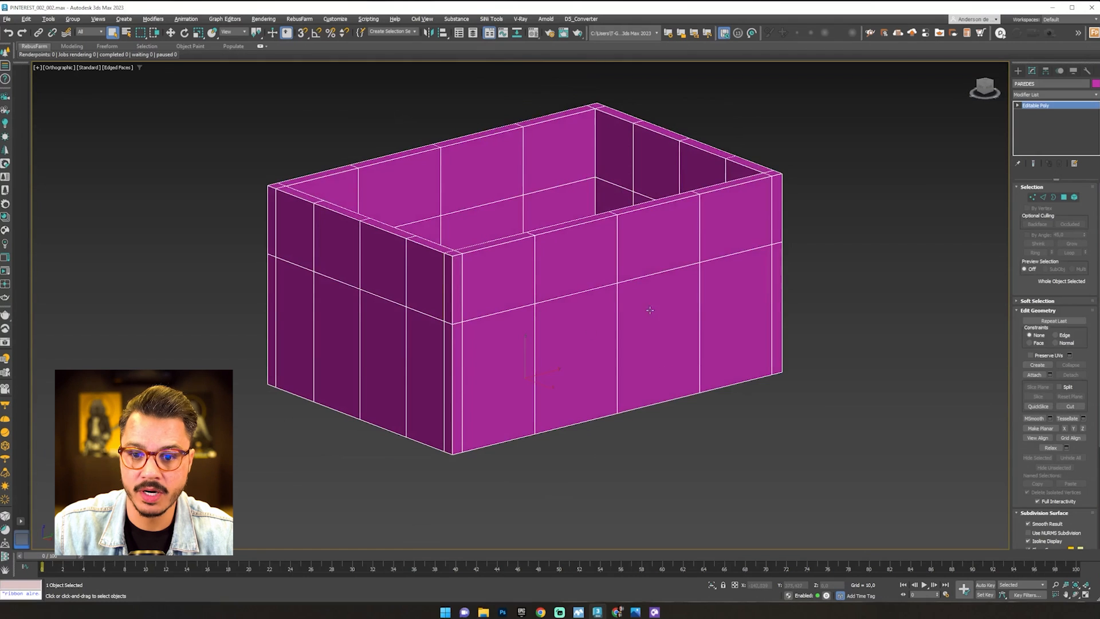
middle_click_drag(649, 309, 500, 300, "alt")
left_click(536, 295)
key("w")
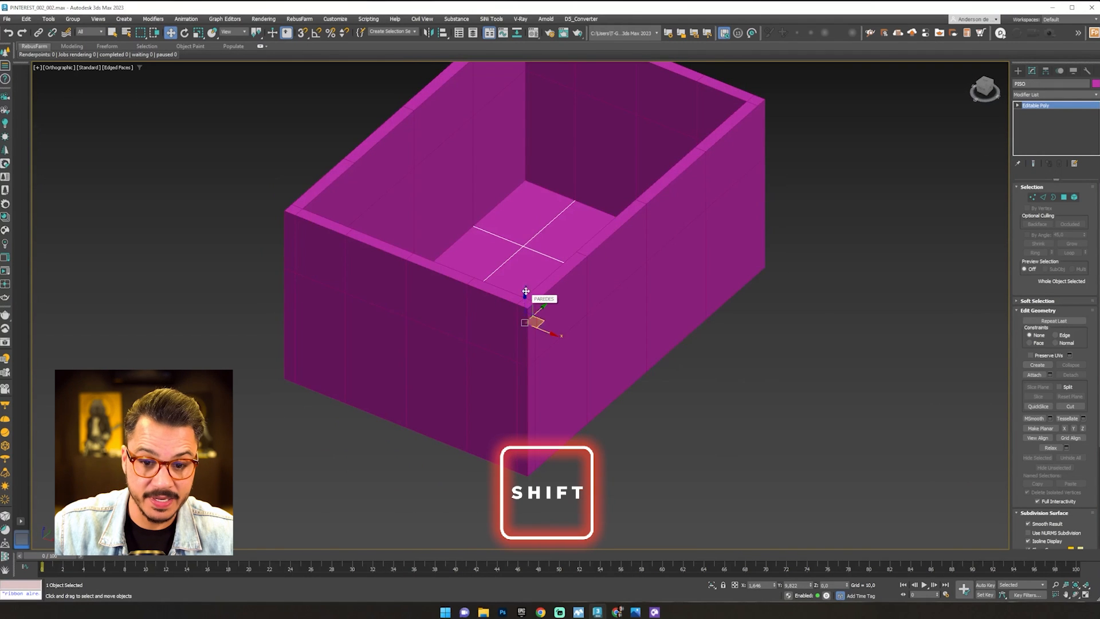
mouse_move(524, 300)
left_mouse_down("shift")
mouse_move(523, 103)
mouse_move(476, 12)
left_mouse_up("shift")
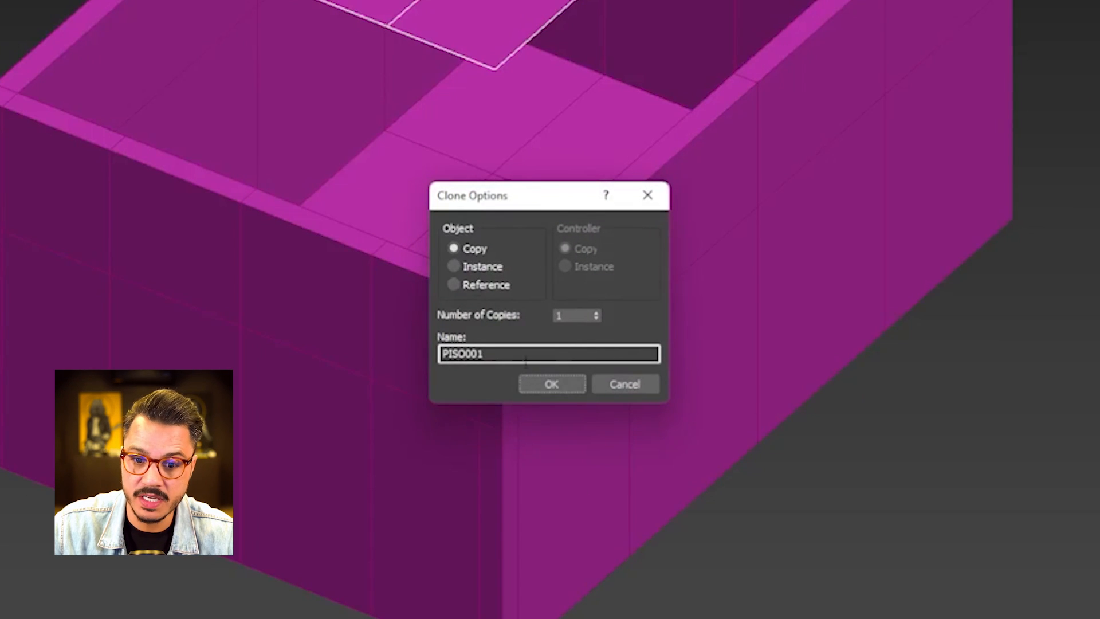
type("TETO")
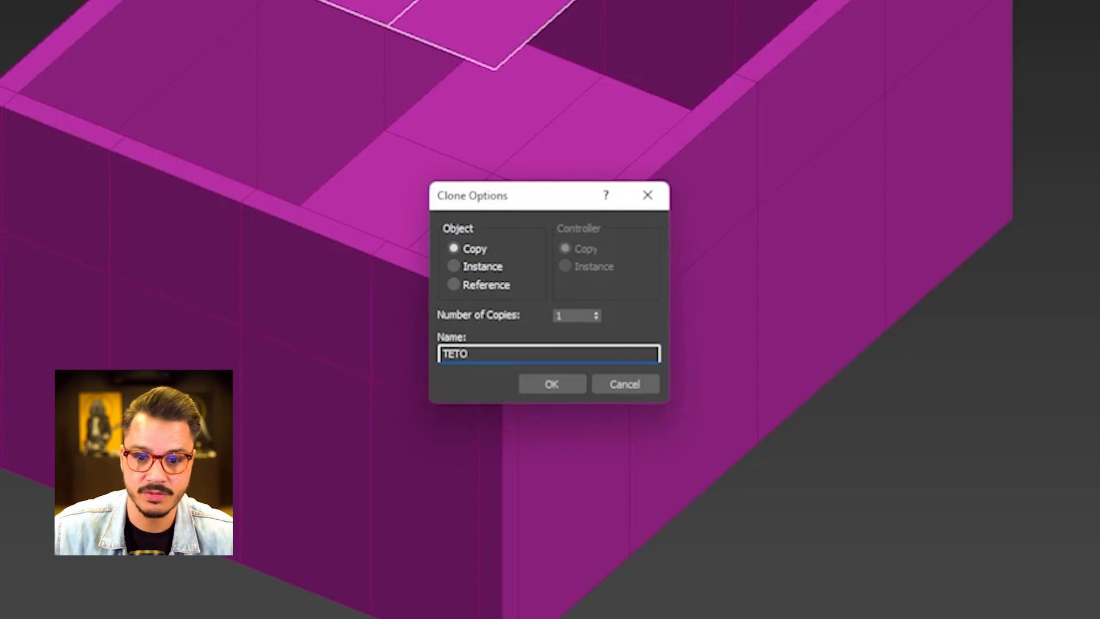
left_click(553, 382)
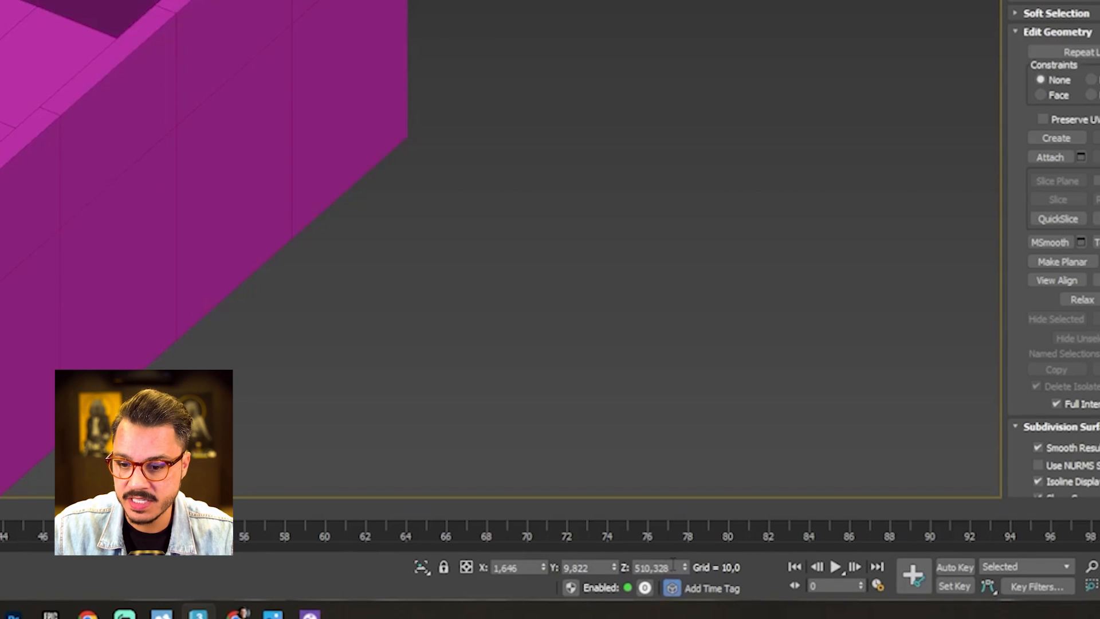
Set the TETO object's Z position to 310
double_click(653, 567)
type("310")
key("Return")
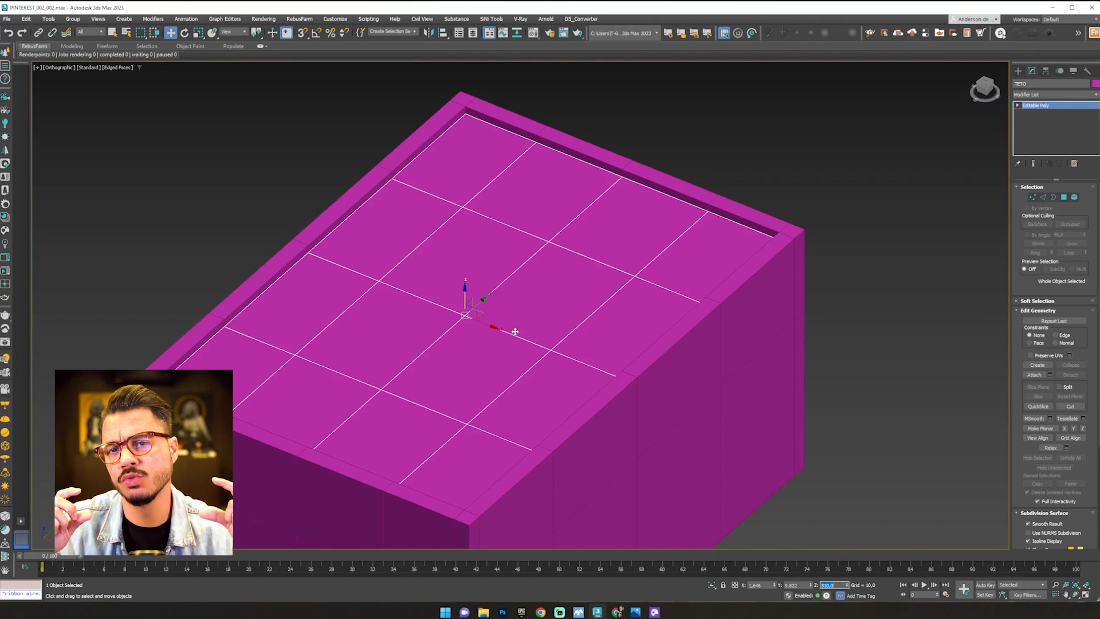
Apply a Shell modifier to TETO with an Outer Amount of 10
left_click(1067, 97)
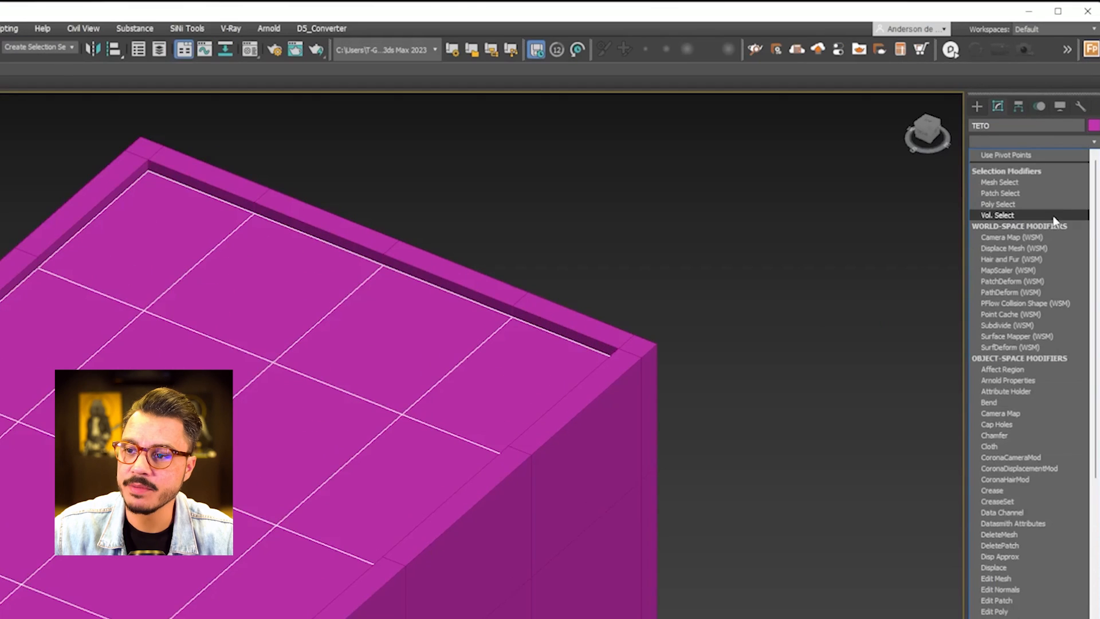
type("sh")
key("Return")
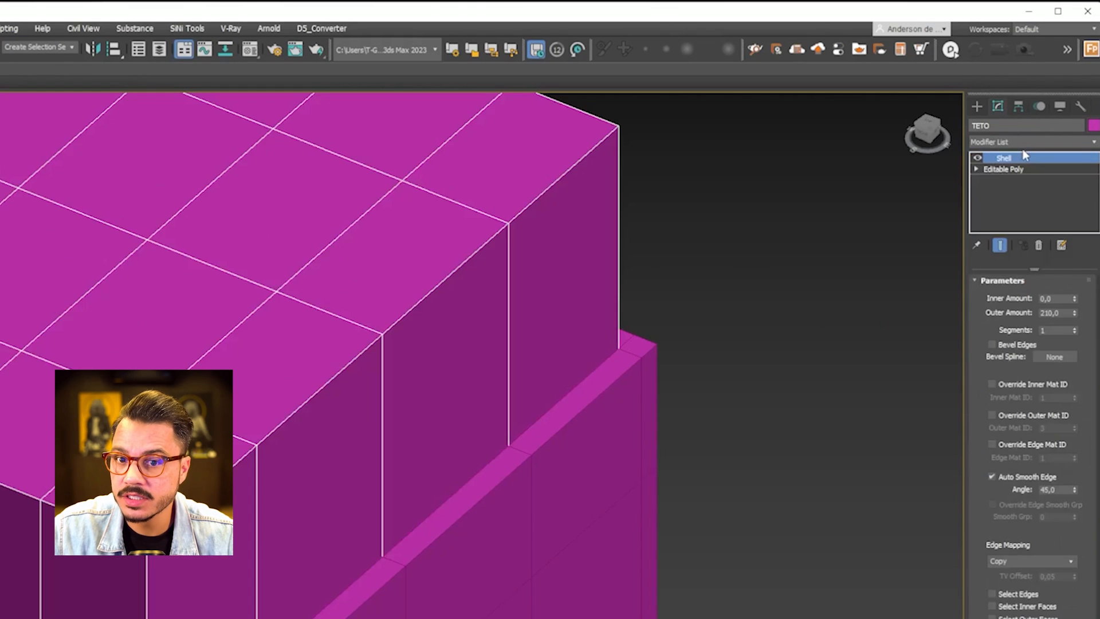
left_click(1053, 312)
type("10")
key("Return")
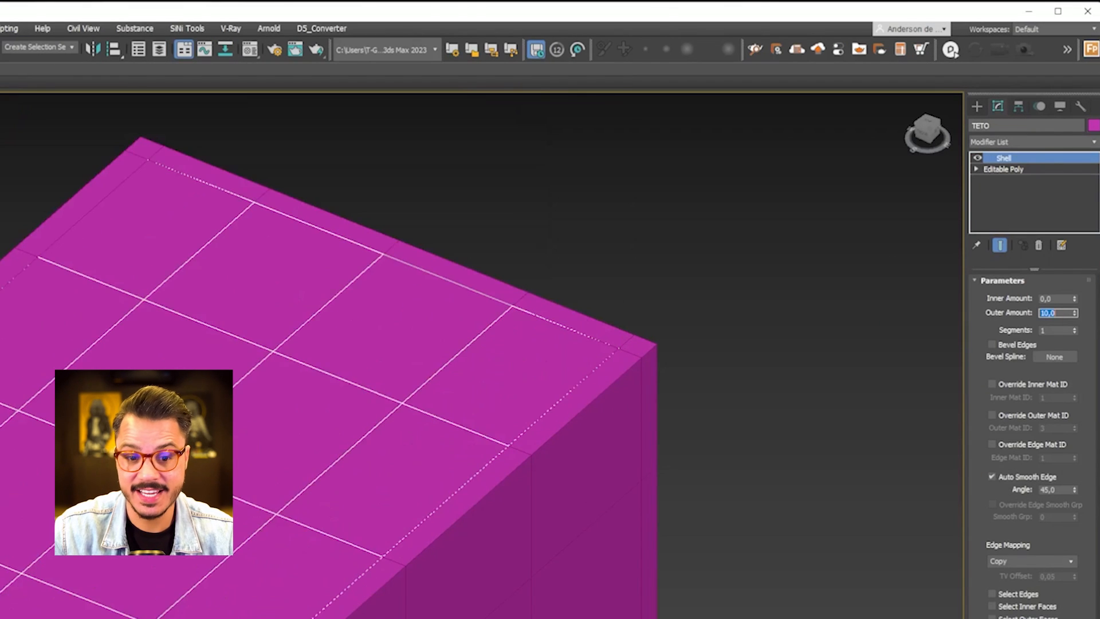
left_click(572, 284)
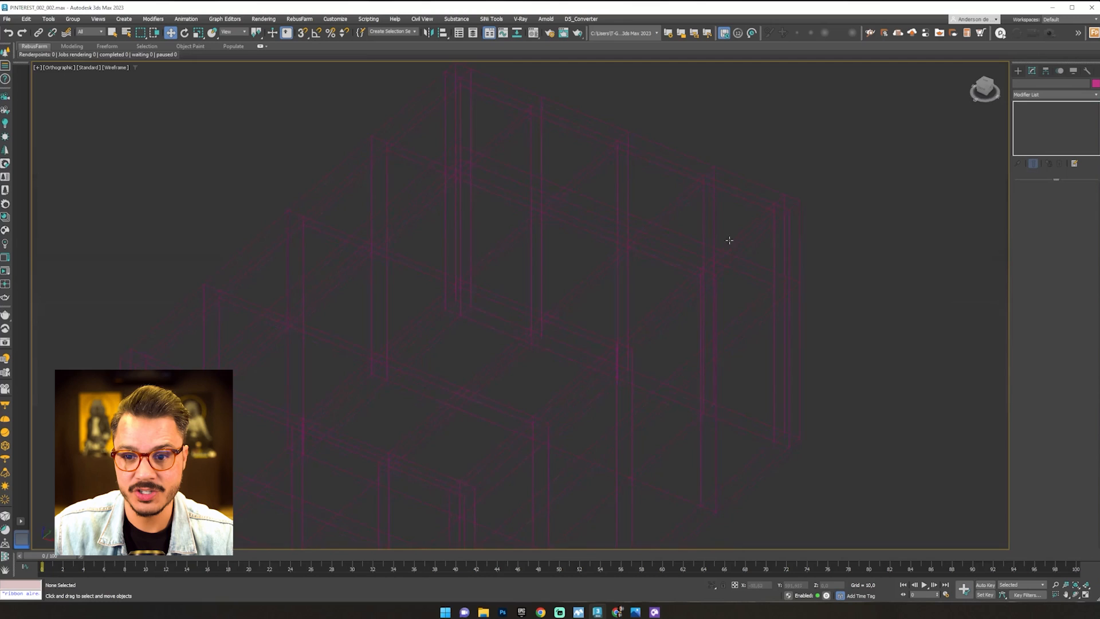
key("F3")
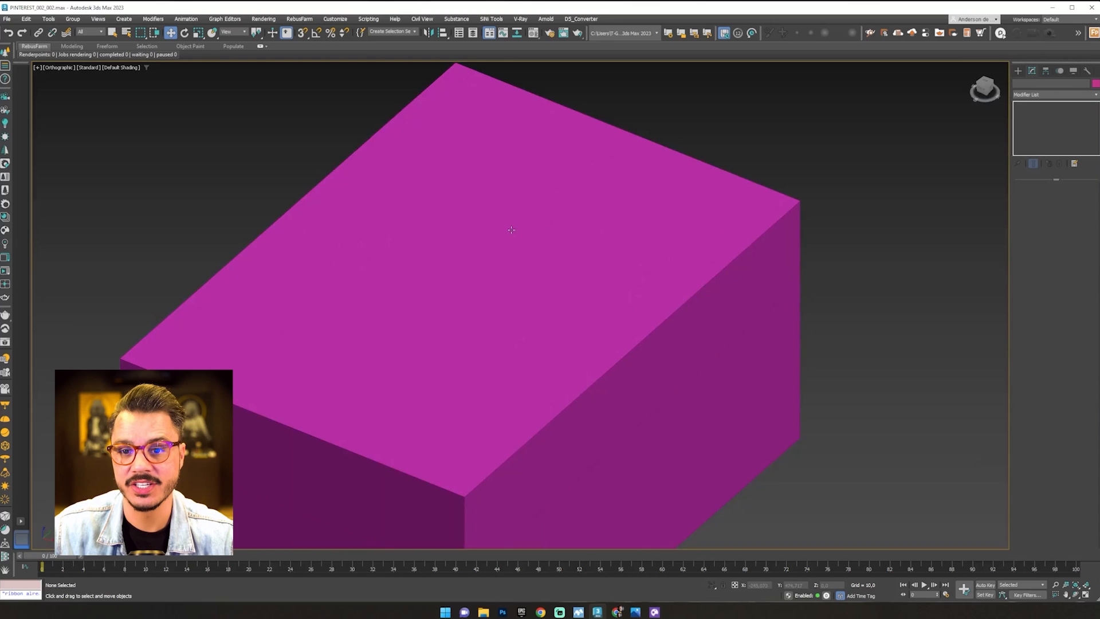
Hide the TETO ceiling and the PISO floor so only the walls stay displayed
left_click(240, 408)
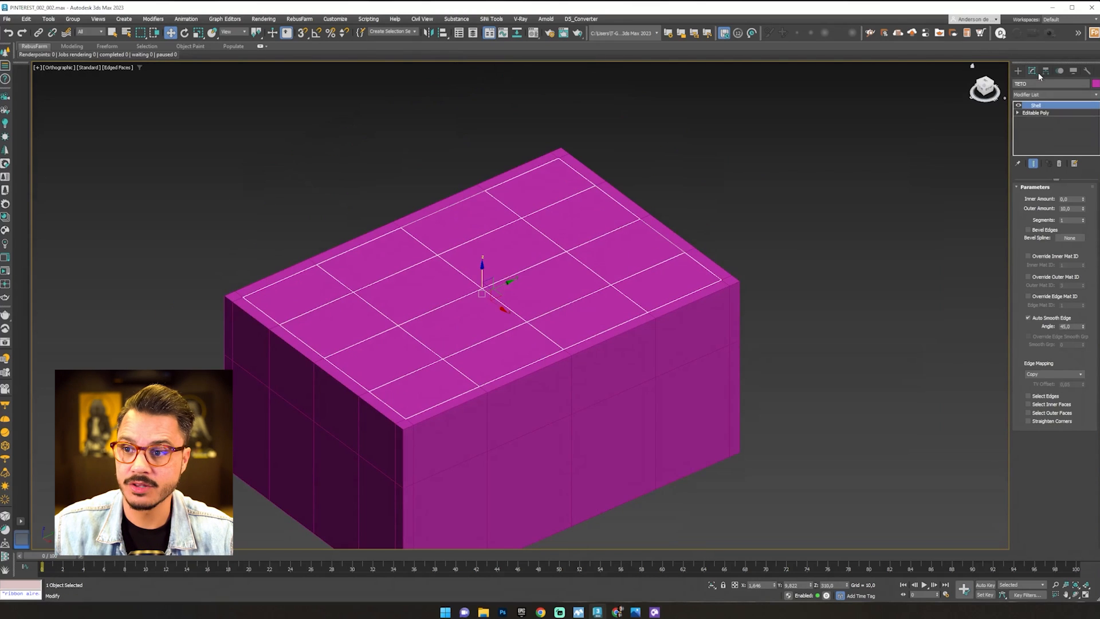
left_click(1073, 71)
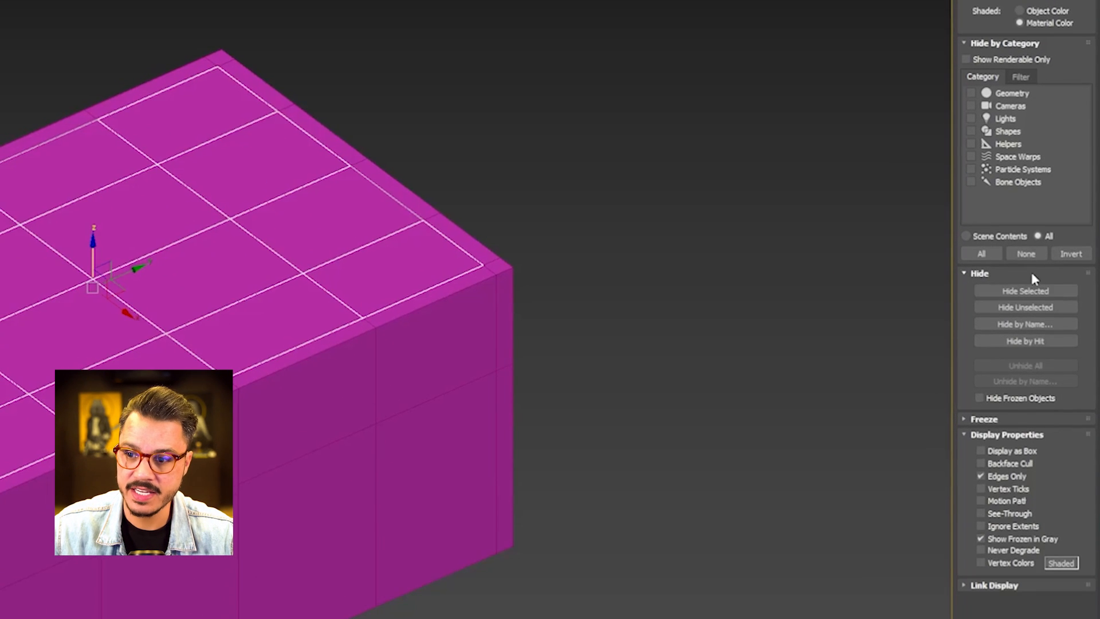
left_click(1025, 421)
left_click(295, 491)
middle_click_drag(598, 334, 652, 355, "alt")
left_click(500, 322)
left_click(1065, 297)
middle_click_drag(659, 395, 549, 365, "alt")
Open a doorway in PAREDES by deleting the third full-width lower polygon of the long front wall, after trying an outward extrusion on it
left_click(797, 327)
middle_click_drag(797, 327, 705, 421)
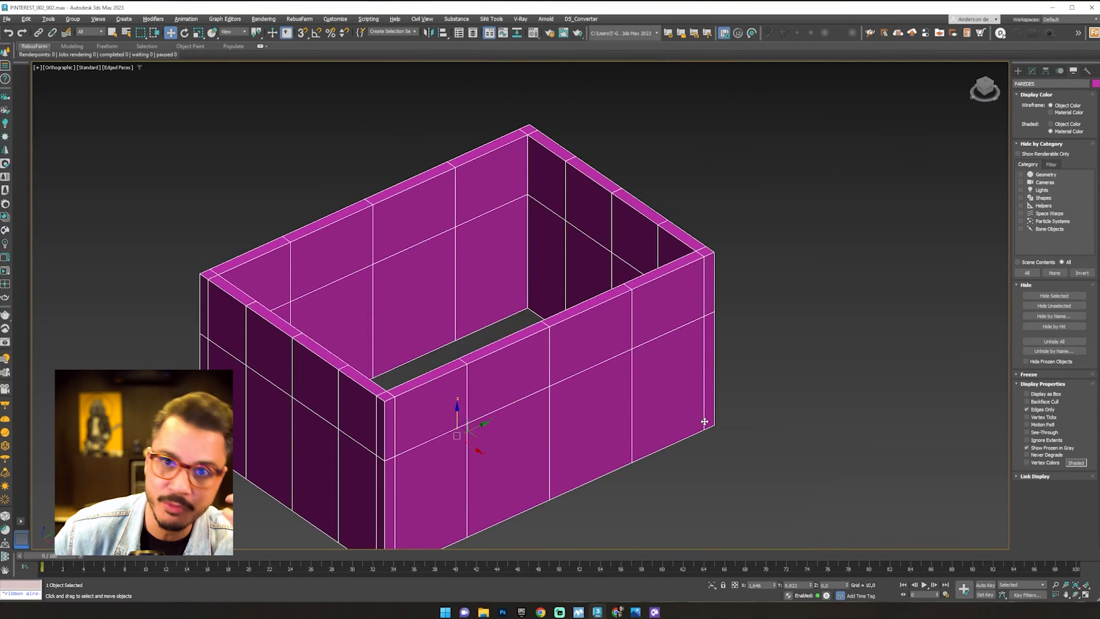
middle_click_drag(702, 351, 727, 322)
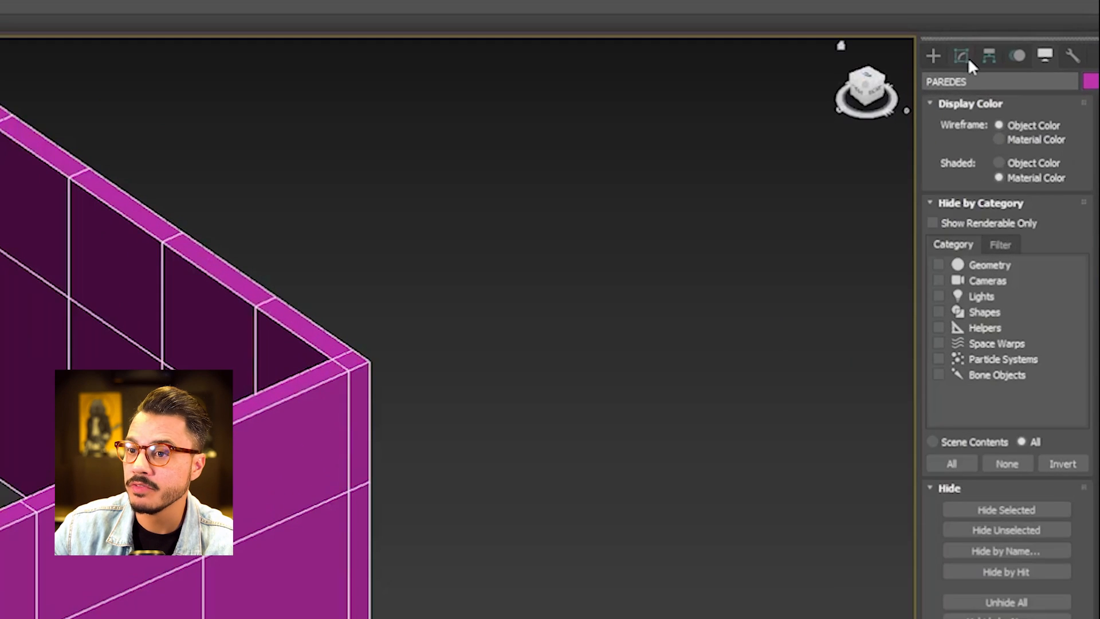
left_click(1031, 71)
left_click(1024, 312)
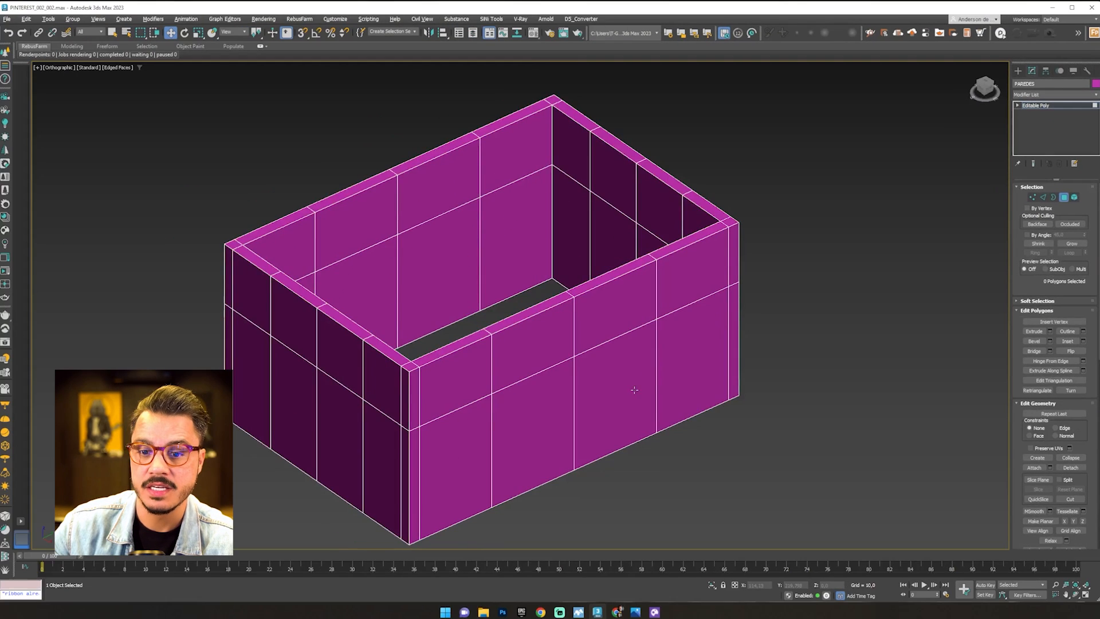
left_click(647, 419)
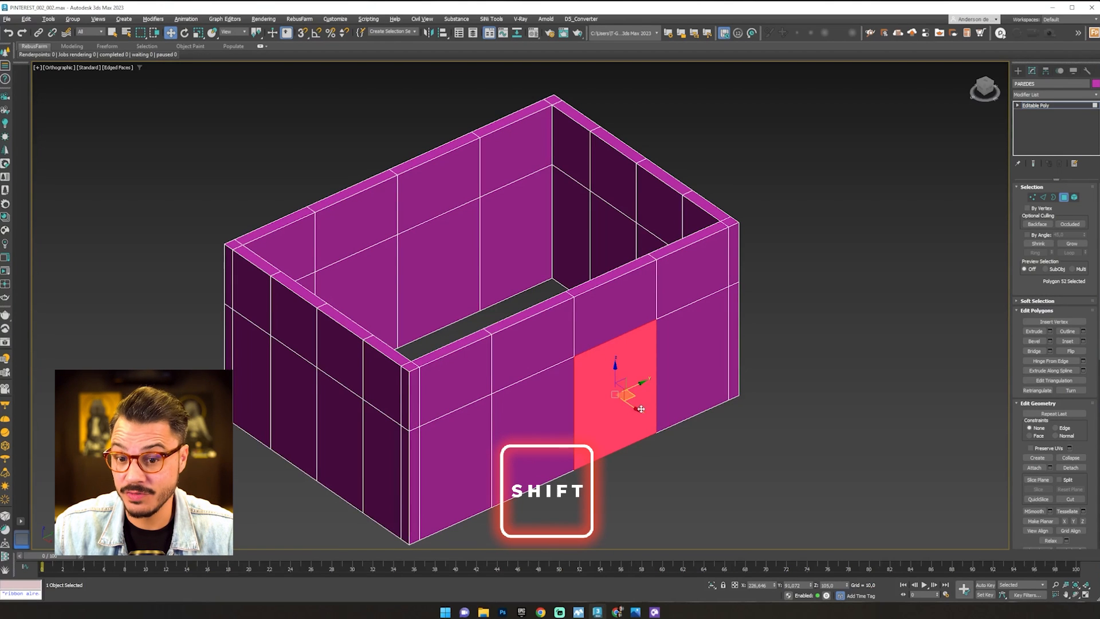
left_click_drag(658, 427, 710, 476, "shift")
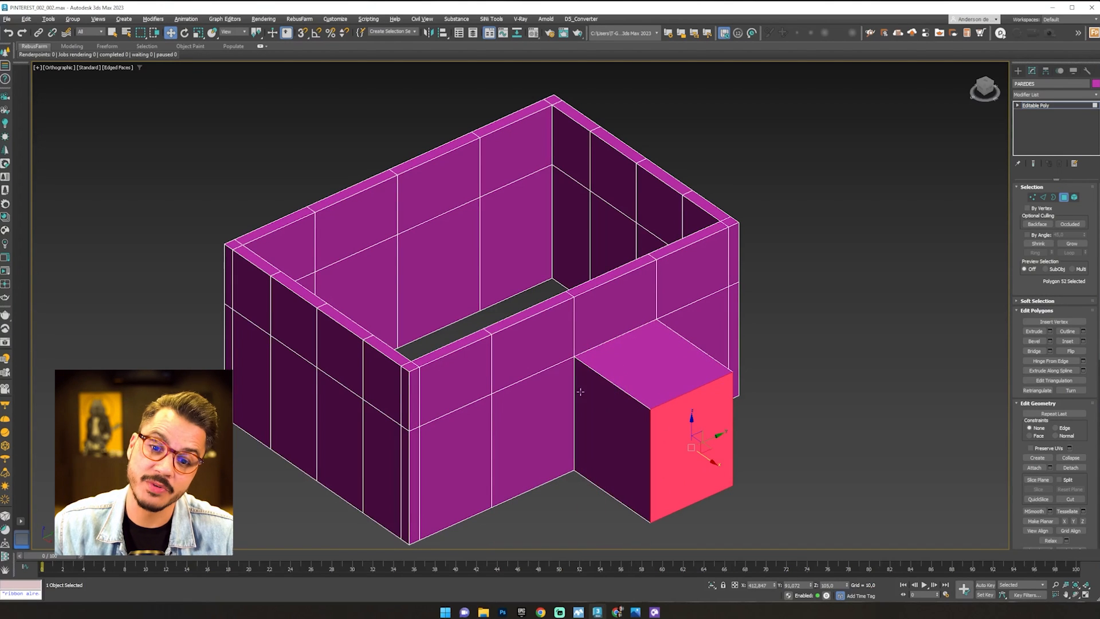
key("ctrl+z")
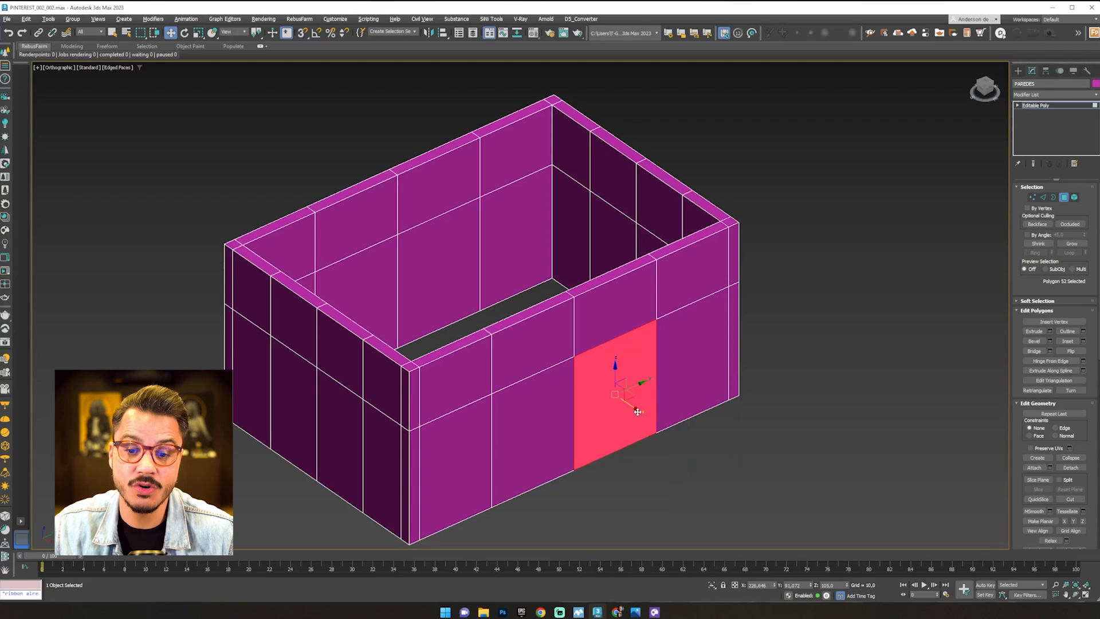
key("Delete")
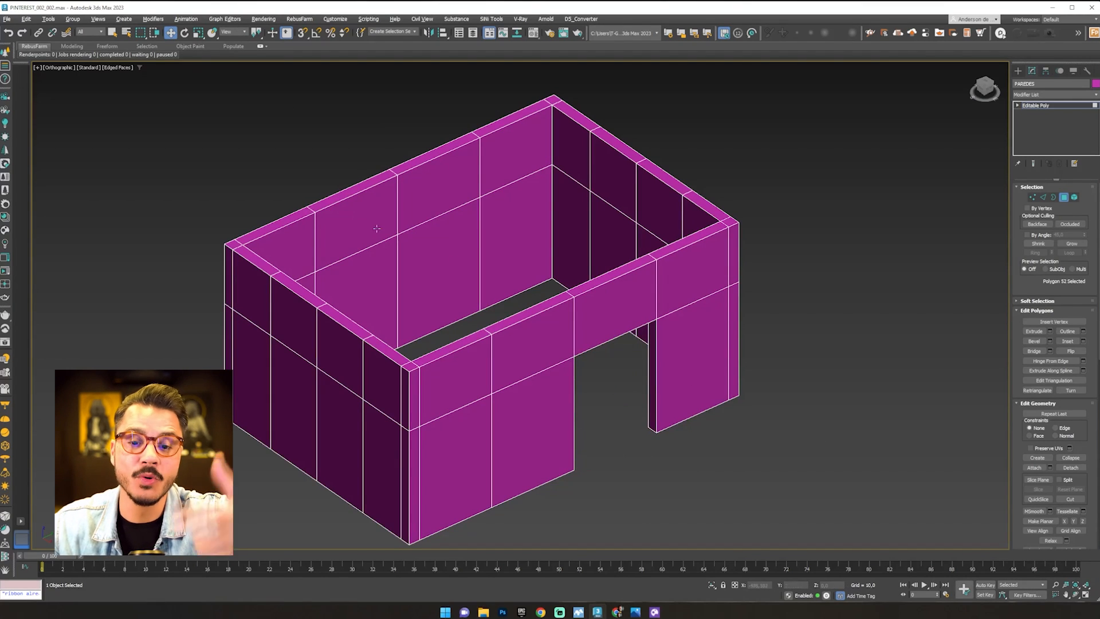
Leave polygon editing on PAREDES, deselect it, and unhide all objects so the floor and ceiling are displayed again
middle_click_drag(562, 365, 619, 359, "alt")
left_click(1062, 198)
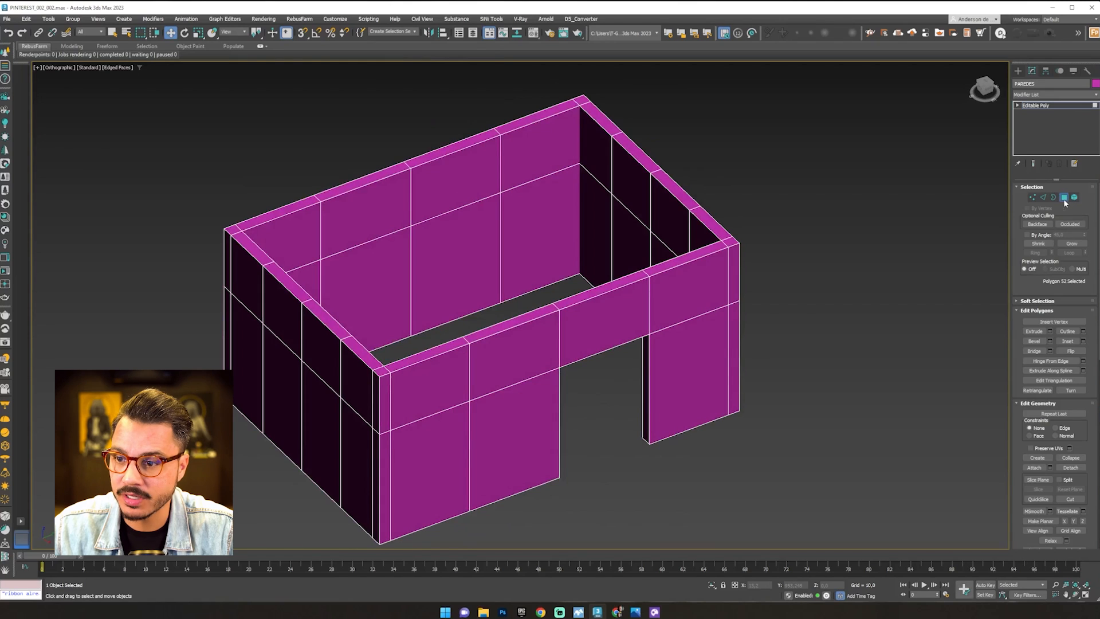
left_click(802, 336)
left_click(1072, 74)
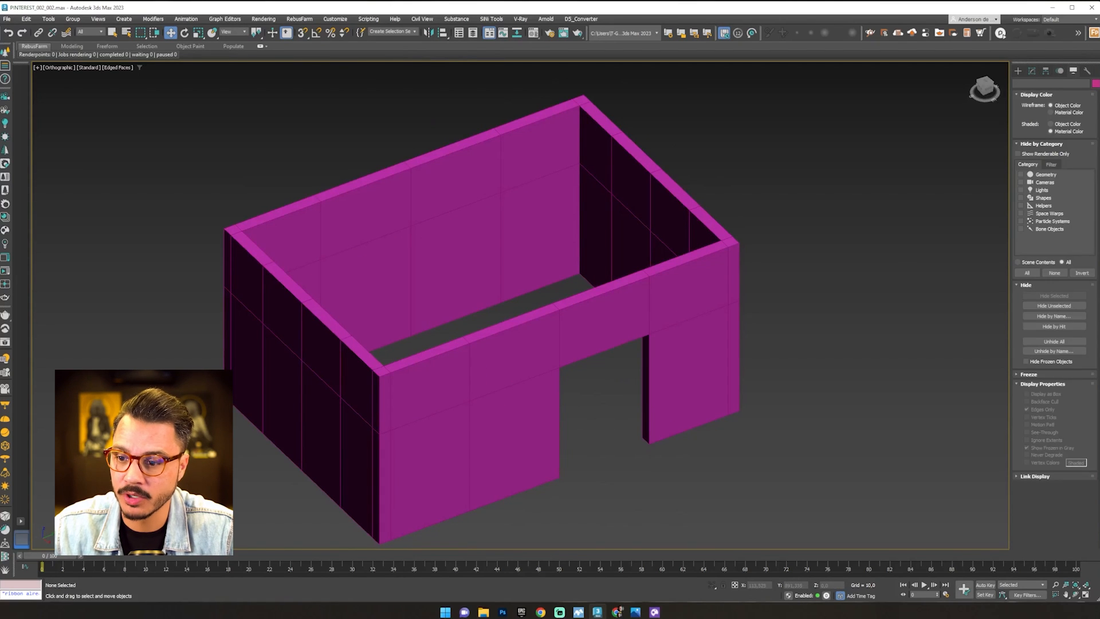
left_click(1065, 355)
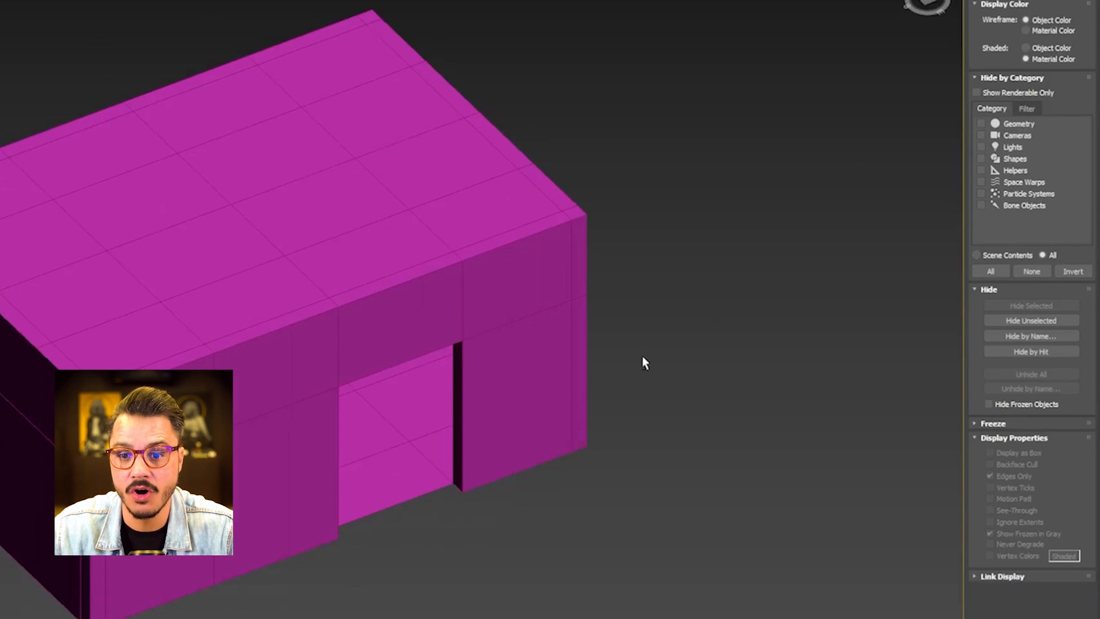
Examine the complete room from several angles and from above, checking how the walls and ceiling fit together
middle_click_drag(642, 356, 662, 330, "alt")
left_click(711, 307)
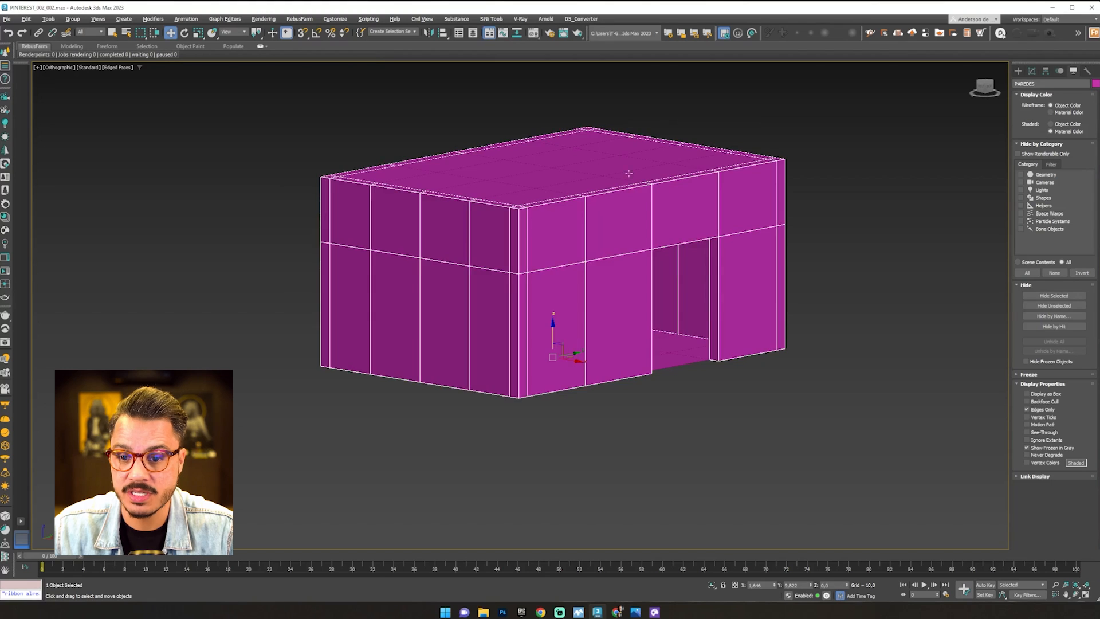
left_click(607, 166)
key("z")
middle_click_drag(621, 395, 622, 315, "alt")
middle_click_drag(626, 355, 752, 307, "alt")
scroll(752, 307, "down", 3)
left_click(851, 304)
key("t")
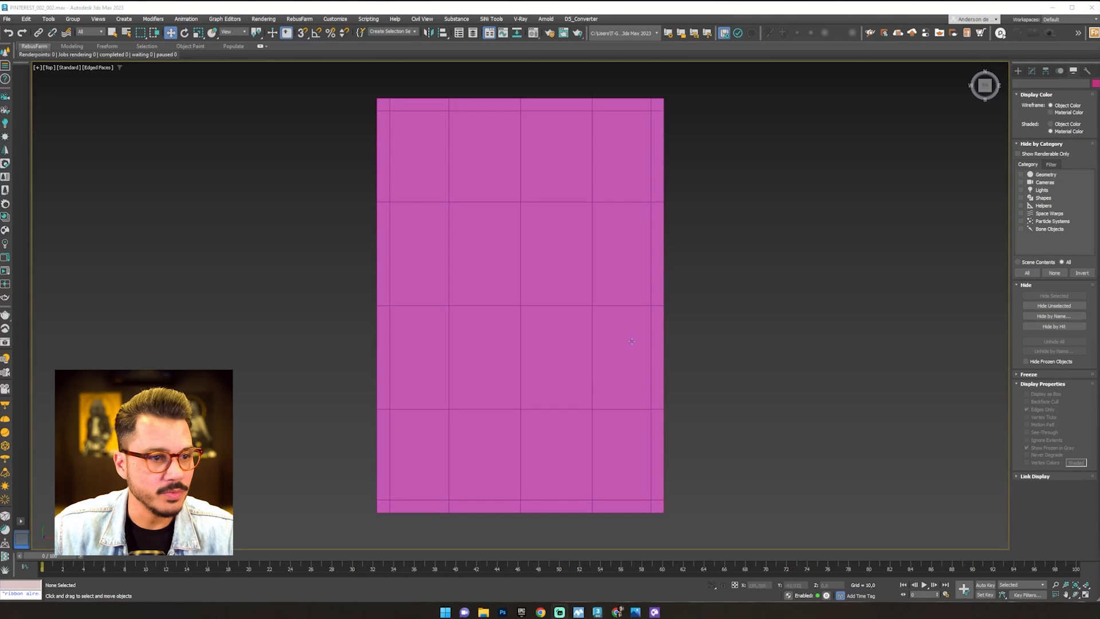
middle_click_drag(572, 465, 387, 349, "alt")
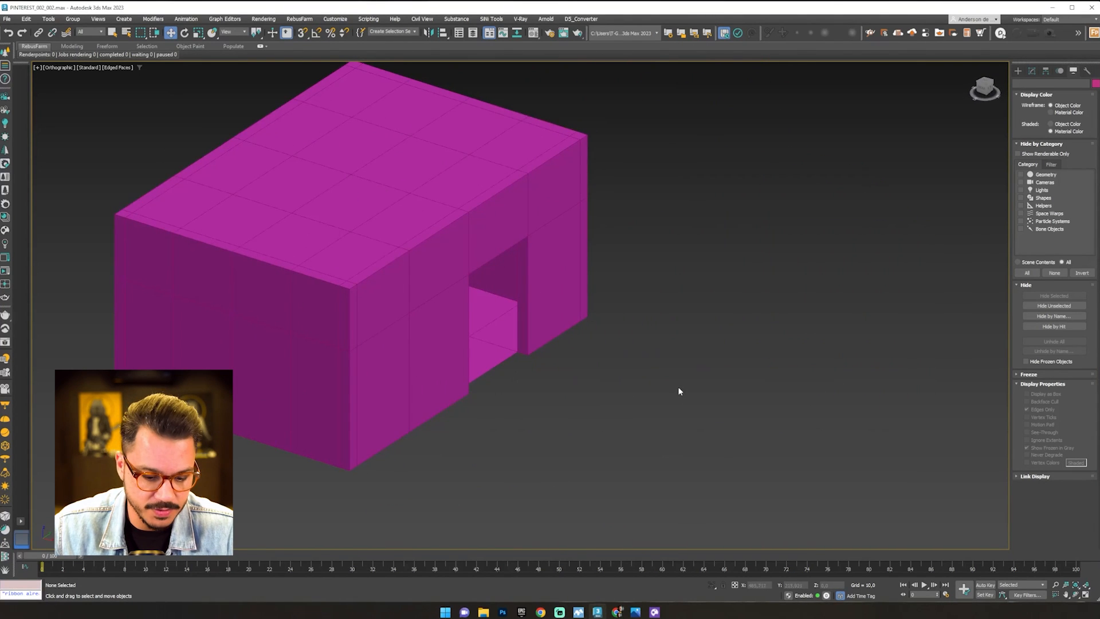
Set up the first material slot as a CoronaPhysicalMtl named PINTURA
key("m")
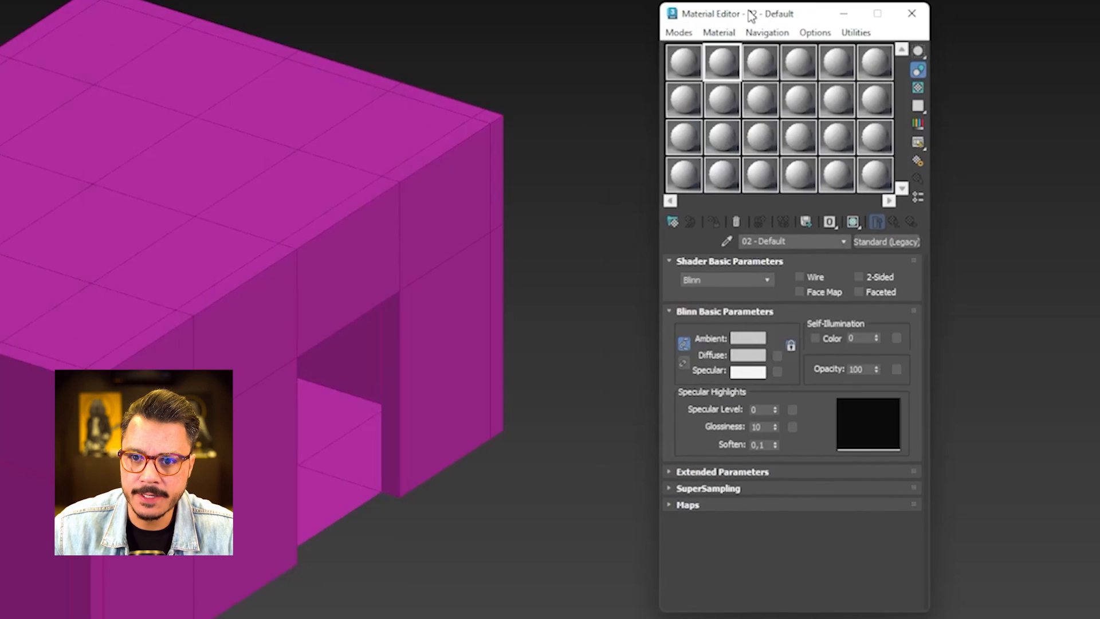
left_click(680, 109)
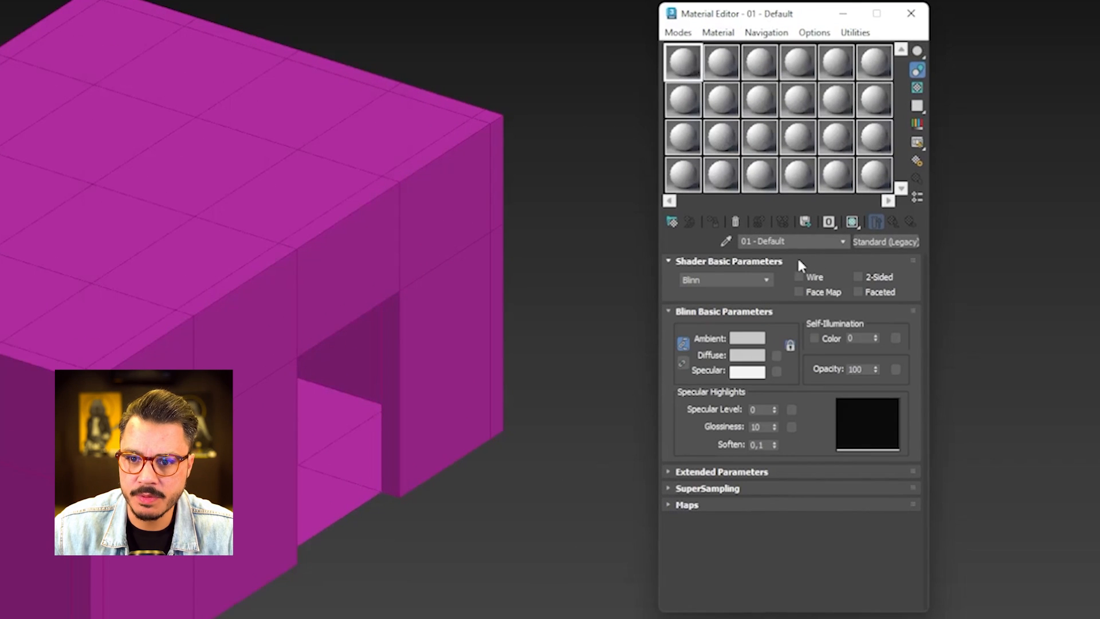
type("PINTURA")
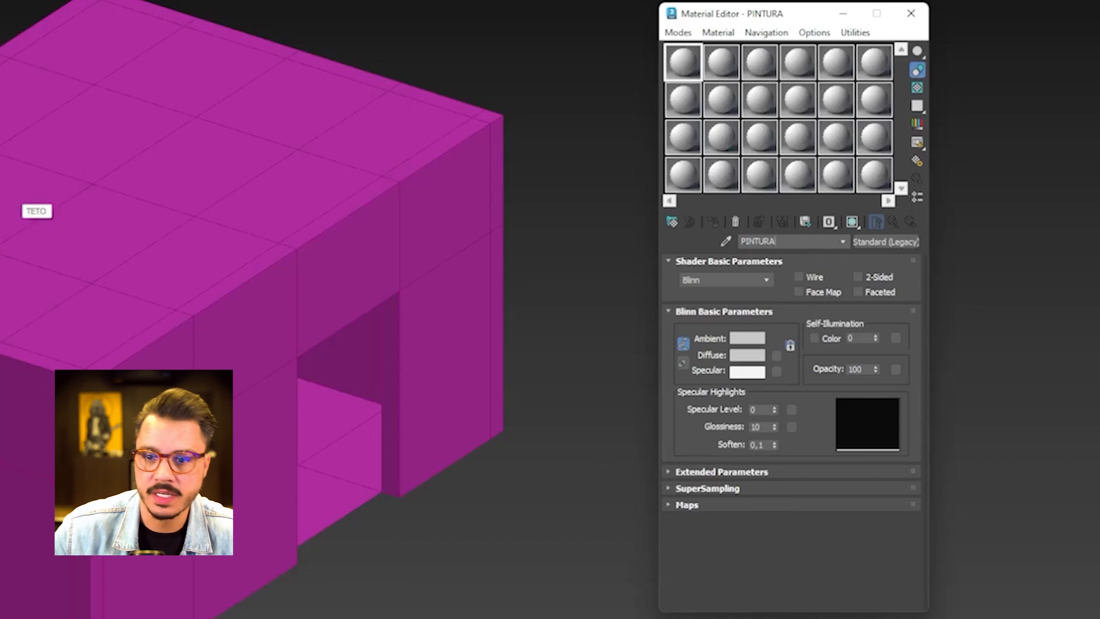
left_click(877, 241)
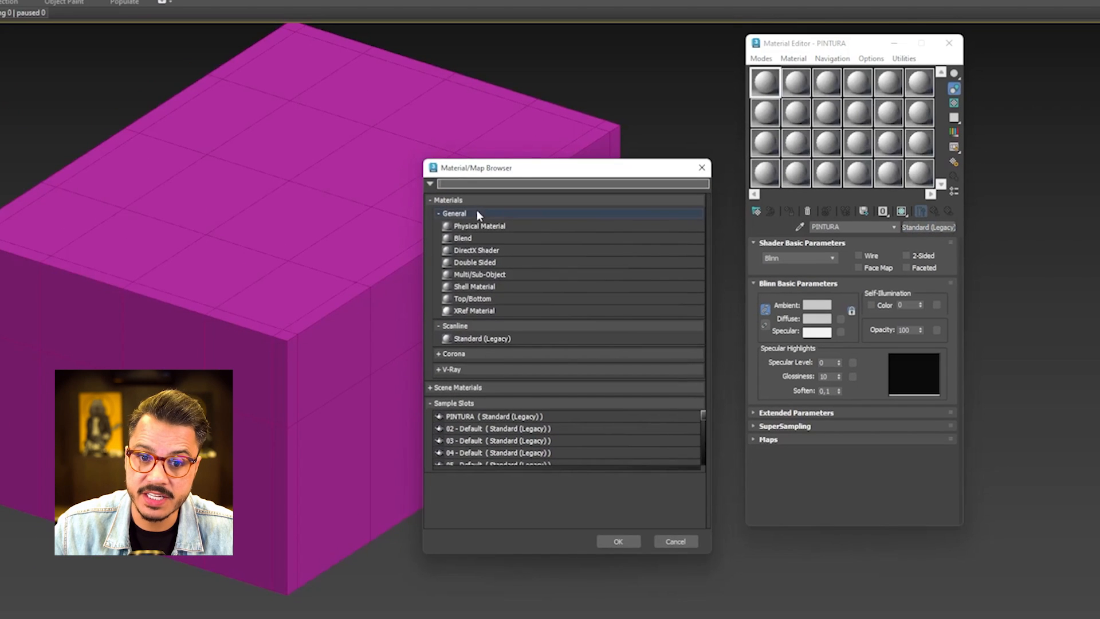
left_click(325, 224)
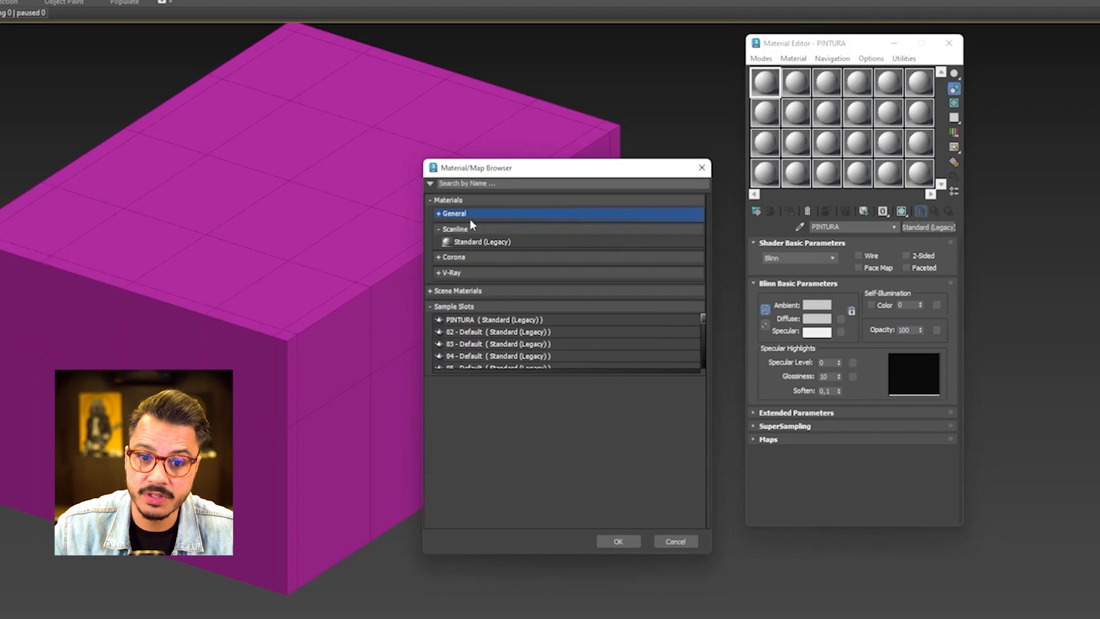
left_click(452, 228)
left_click(440, 244)
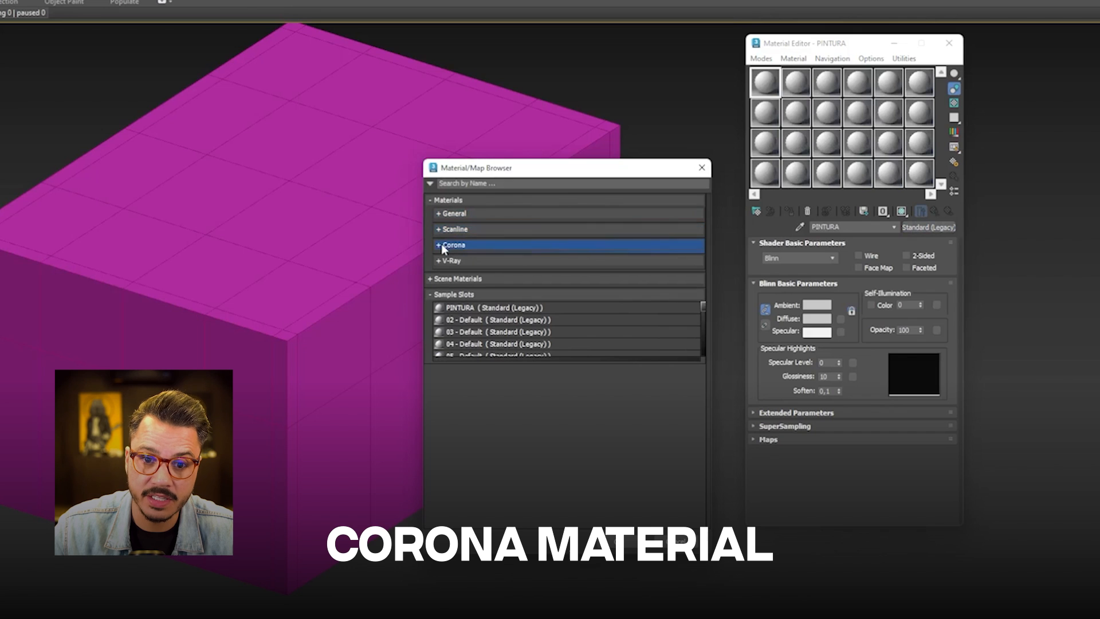
left_click(440, 246)
double_click(472, 259)
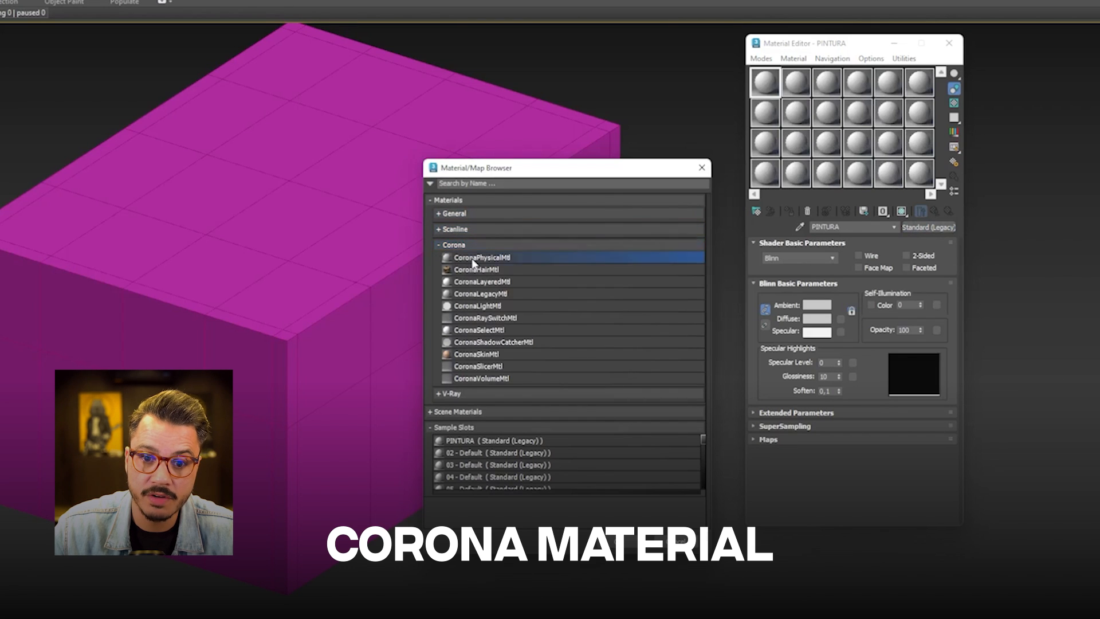
Assign the PINTURA material to all room objects and show it shaded in the viewport
left_click_drag(657, 73, 3, 553)
left_click(790, 212)
left_click(603, 514)
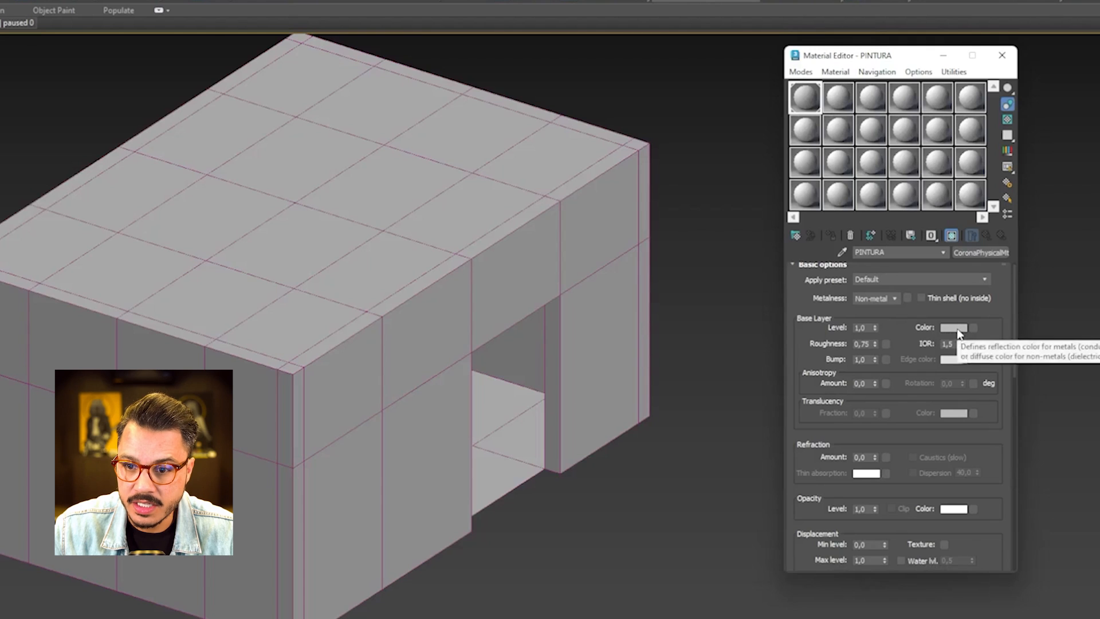
Set PINTURA's base colour to a dark warm brown with hue 22 and saturation 132
left_click(793, 261)
left_click_drag(859, 175, 657, 159)
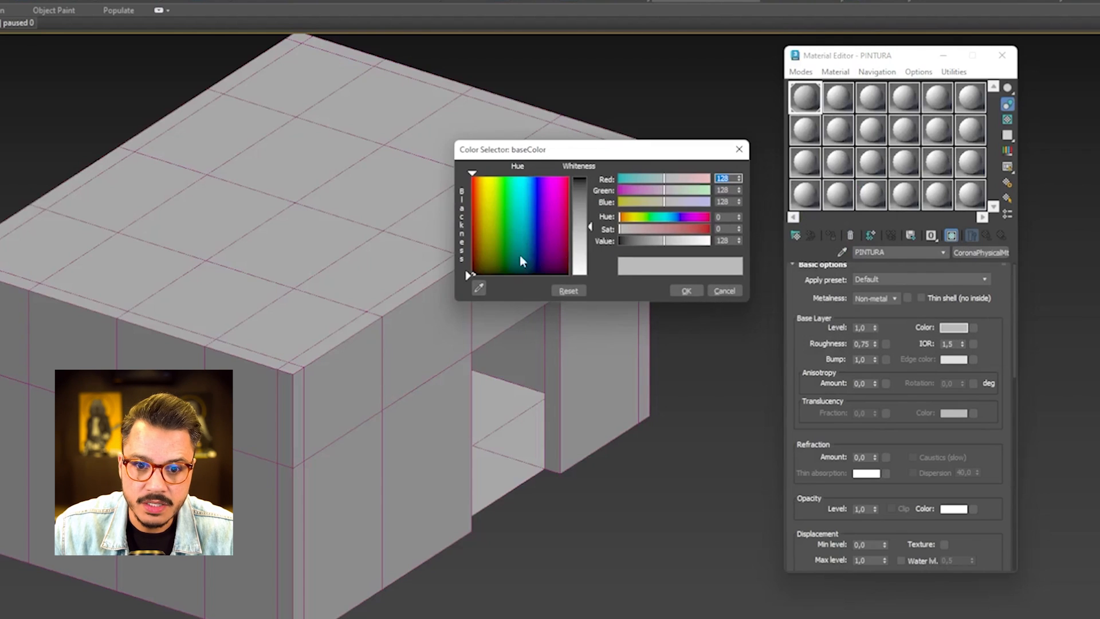
left_click(479, 257)
left_click(580, 189)
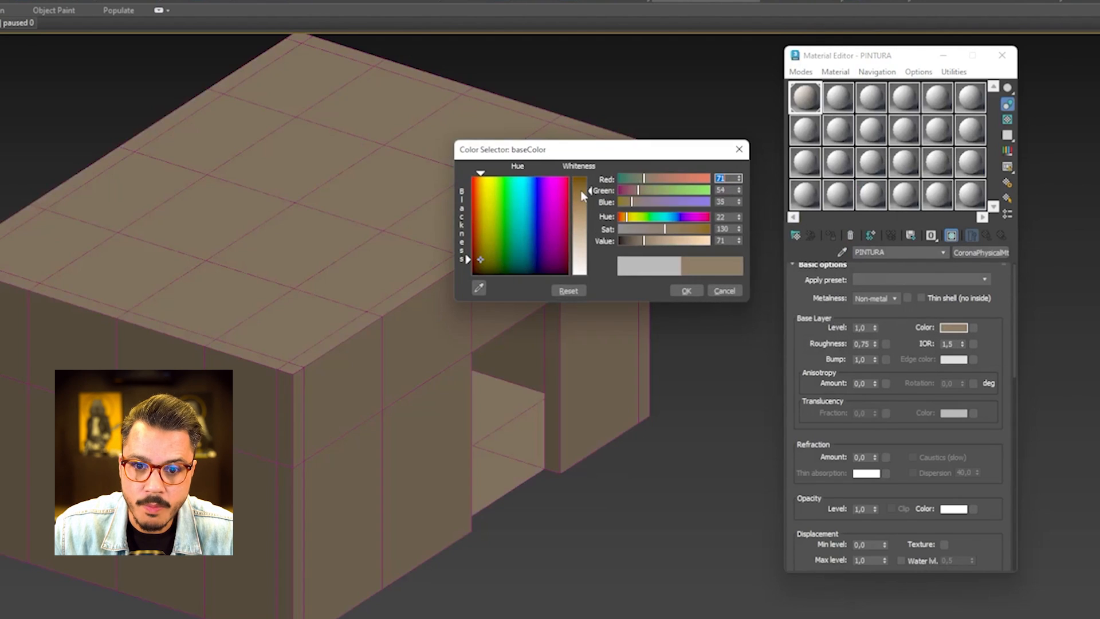
left_click(638, 239)
left_click_drag(660, 227, 655, 229)
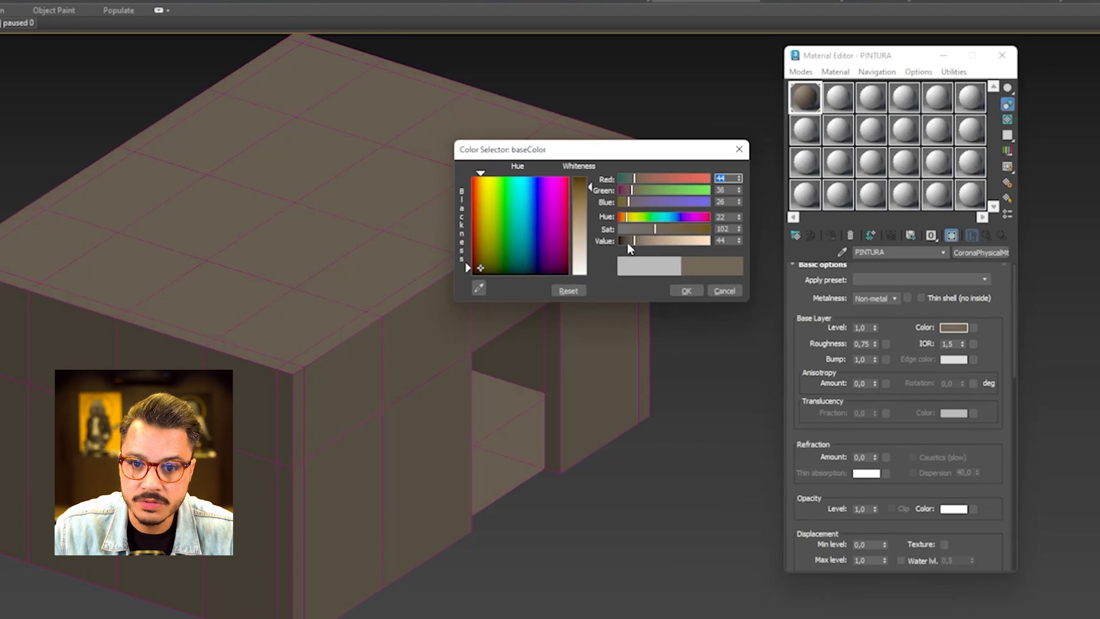
left_click(628, 242)
left_click(665, 228)
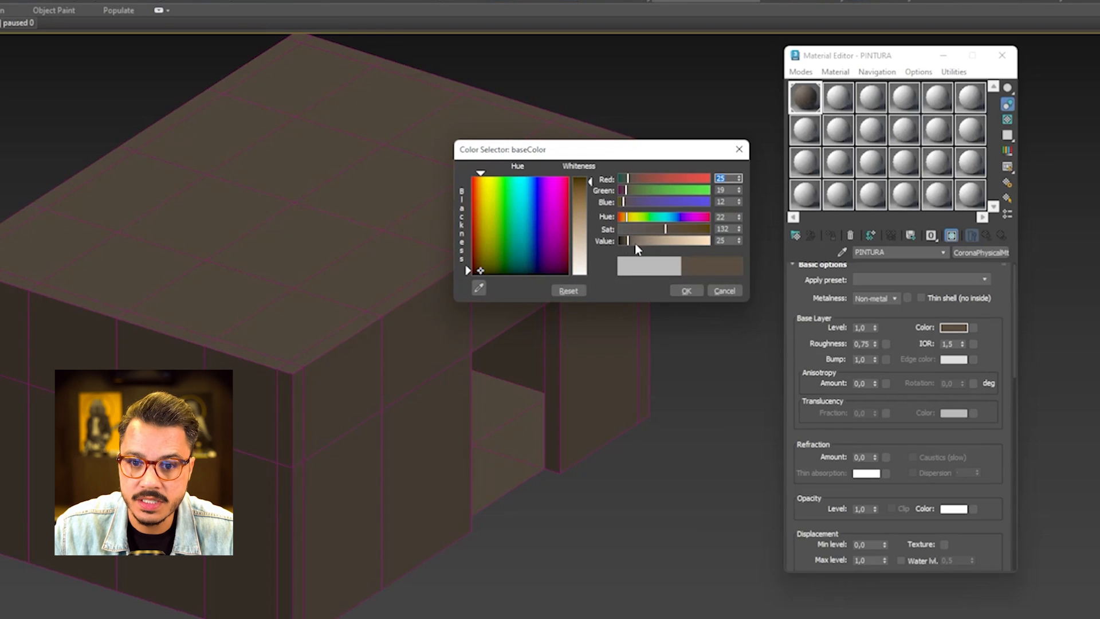
left_click(634, 241)
left_click(685, 291)
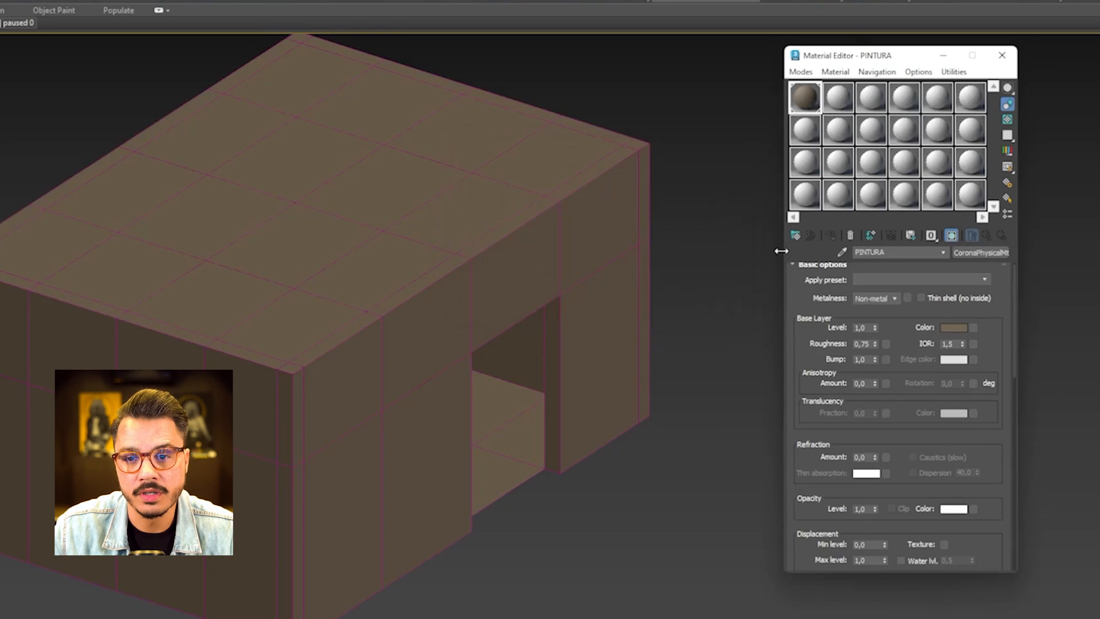
Set PINTURA's base layer roughness to 0,5 while viewing an enlarged material preview, and close the preview and Material Editor
double_click(812, 102)
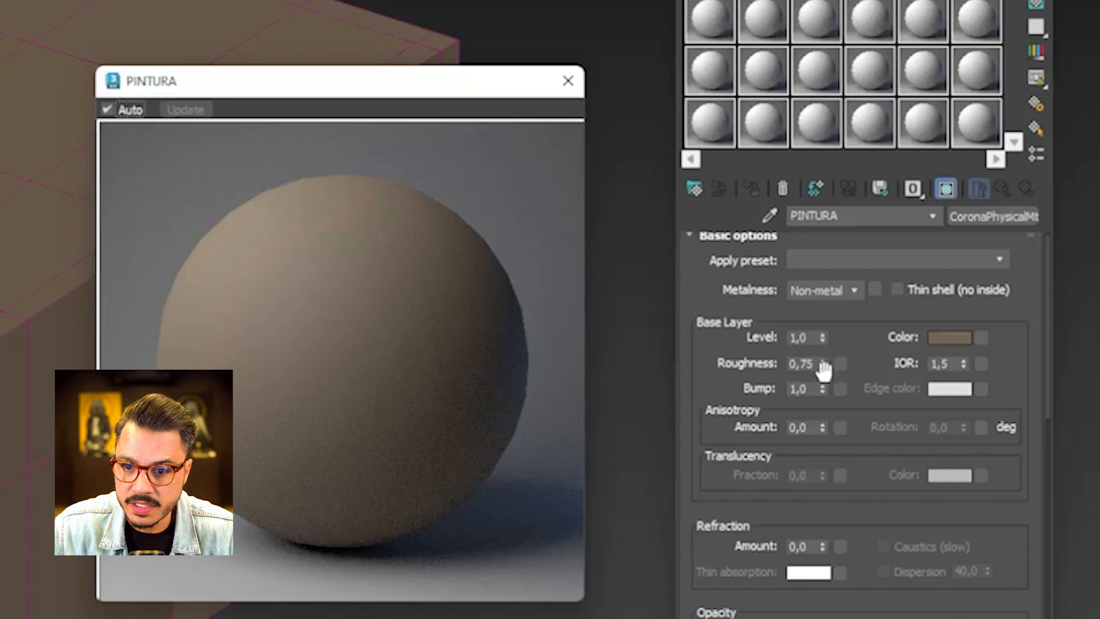
double_click(813, 359)
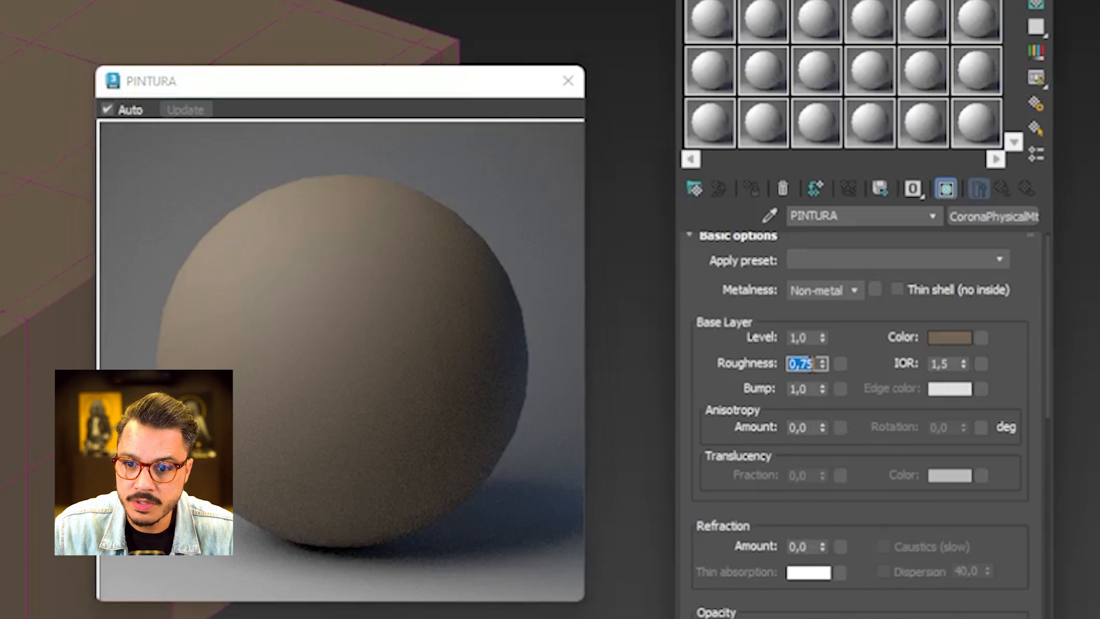
type("0,5")
key("Return")
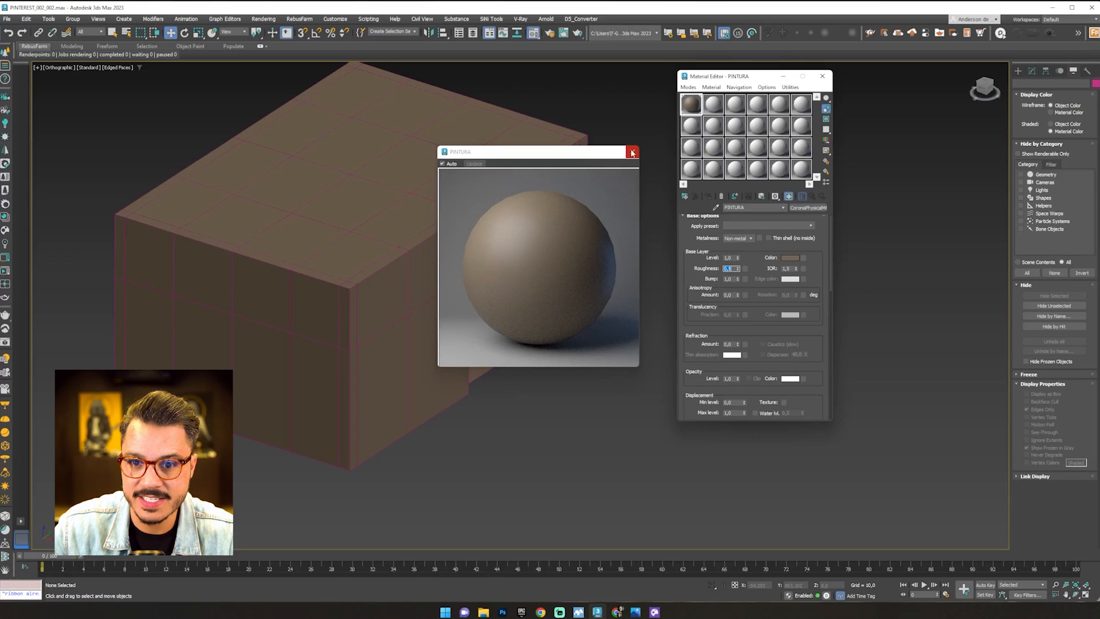
left_click(567, 80)
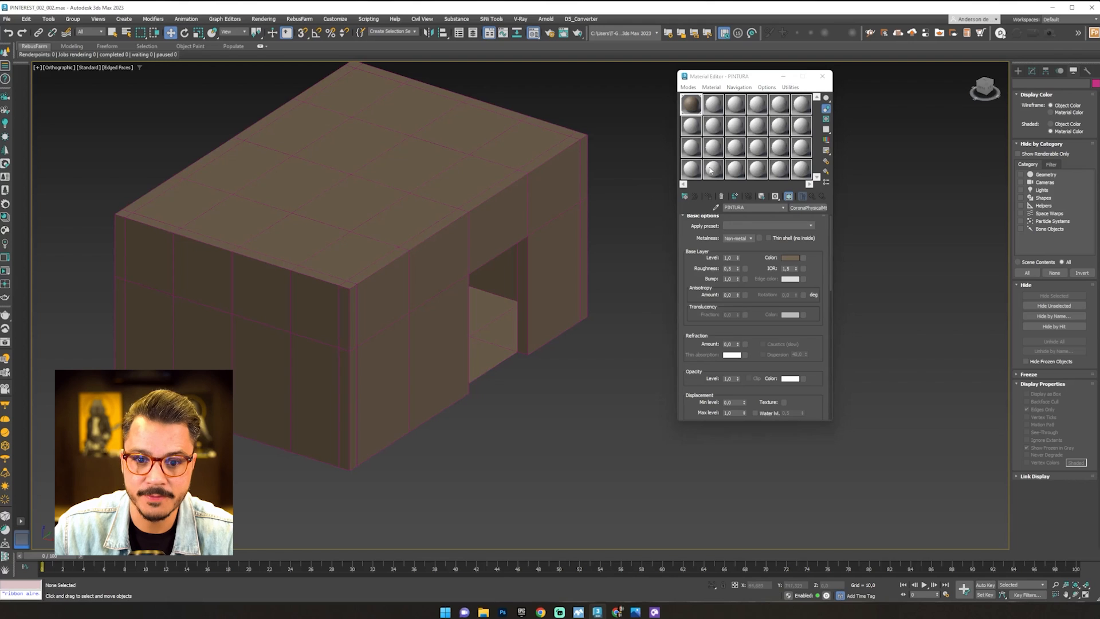
left_click(820, 76)
Examine the PISO floor through the doorway and compare it with the floor in the interior reference image
scroll(487, 339, "up", 5)
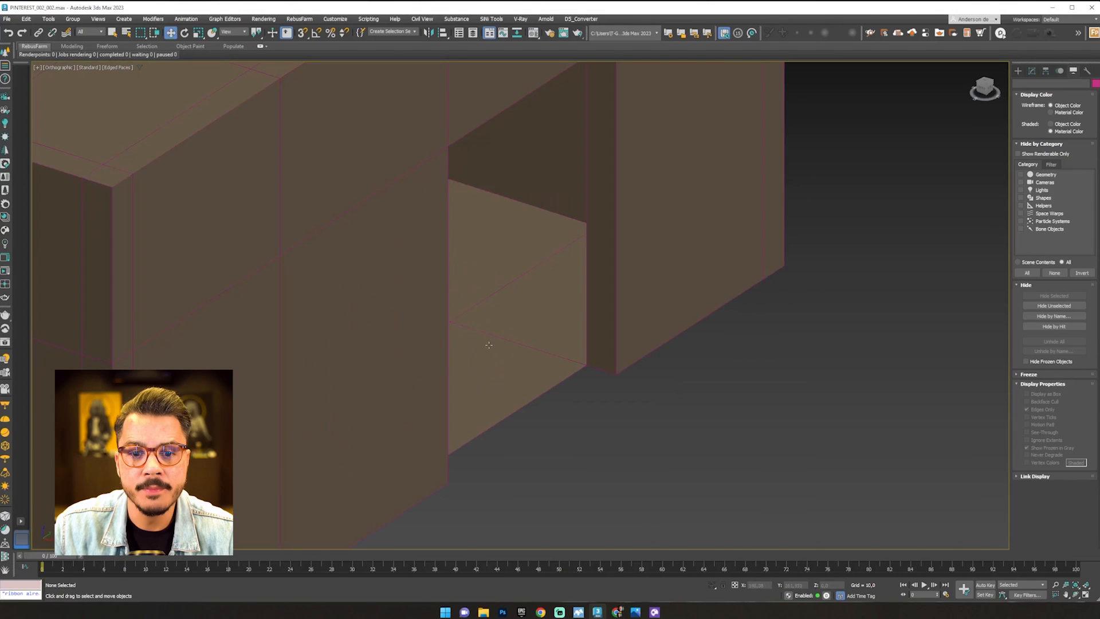
left_click(488, 340)
scroll(577, 421, "up", 1)
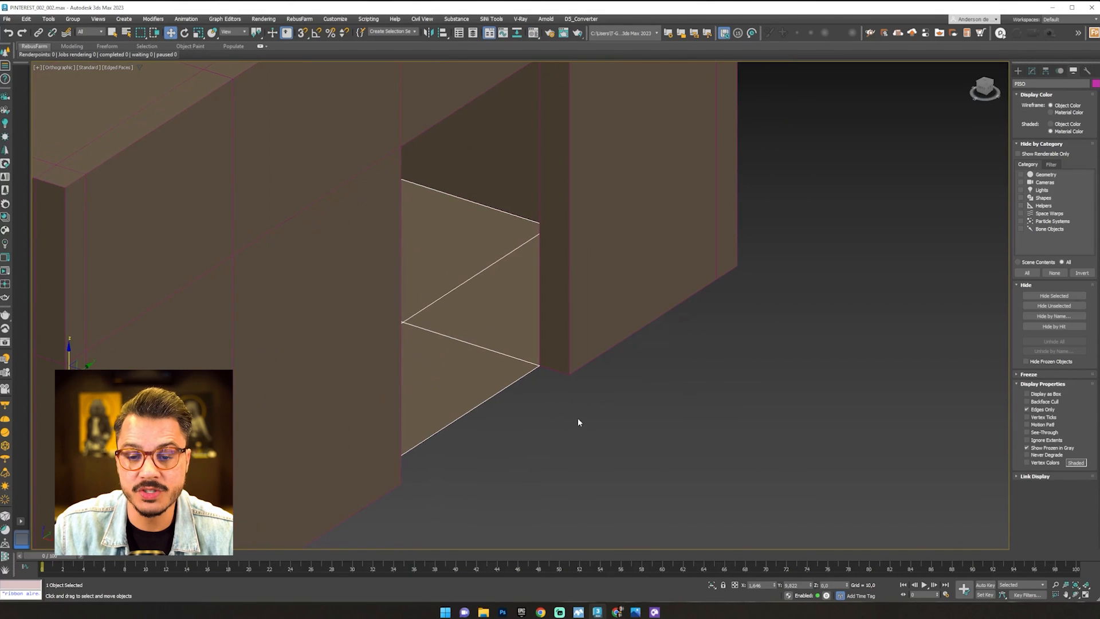
left_click(635, 611)
left_click_drag(634, 29, 617, 21)
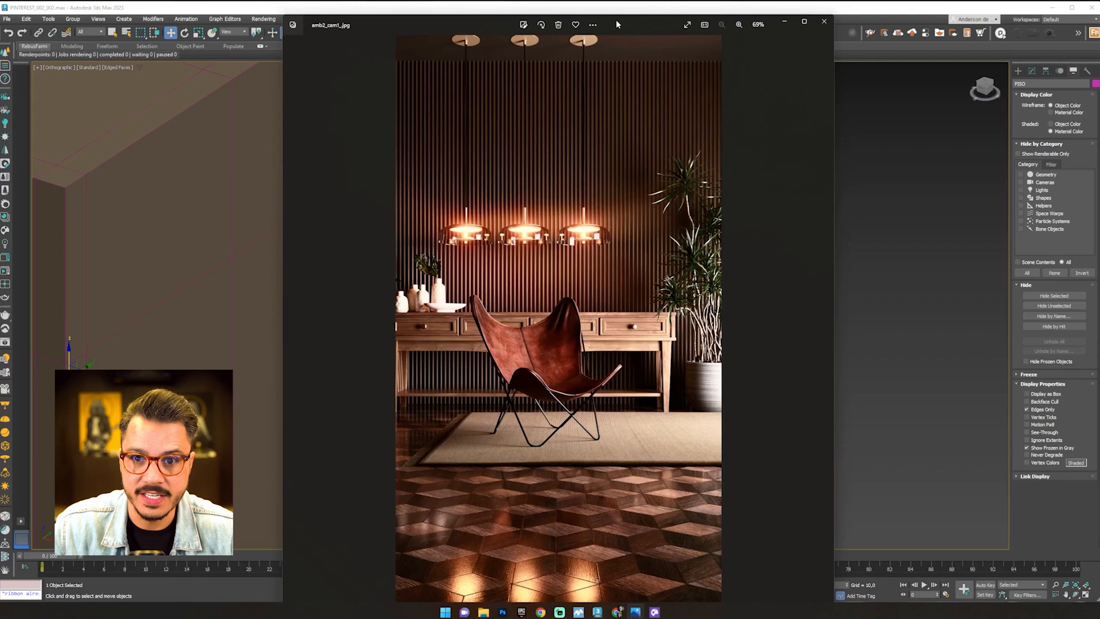
left_click(786, 24)
left_click(630, 410)
middle_click_drag(630, 410, 584, 407)
left_click(429, 302)
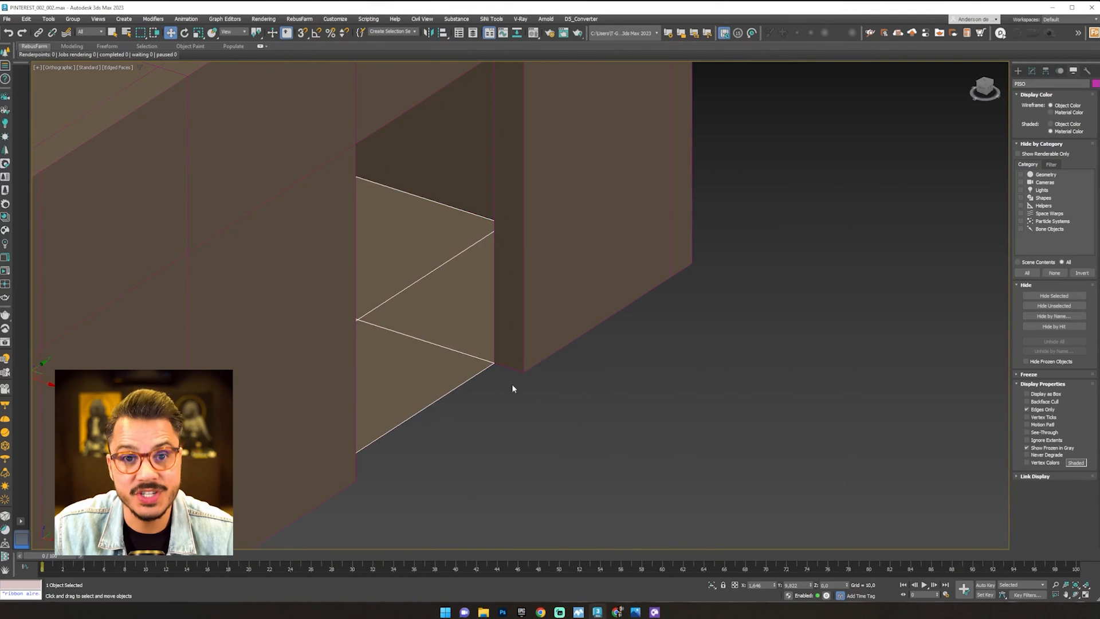
left_click(543, 400)
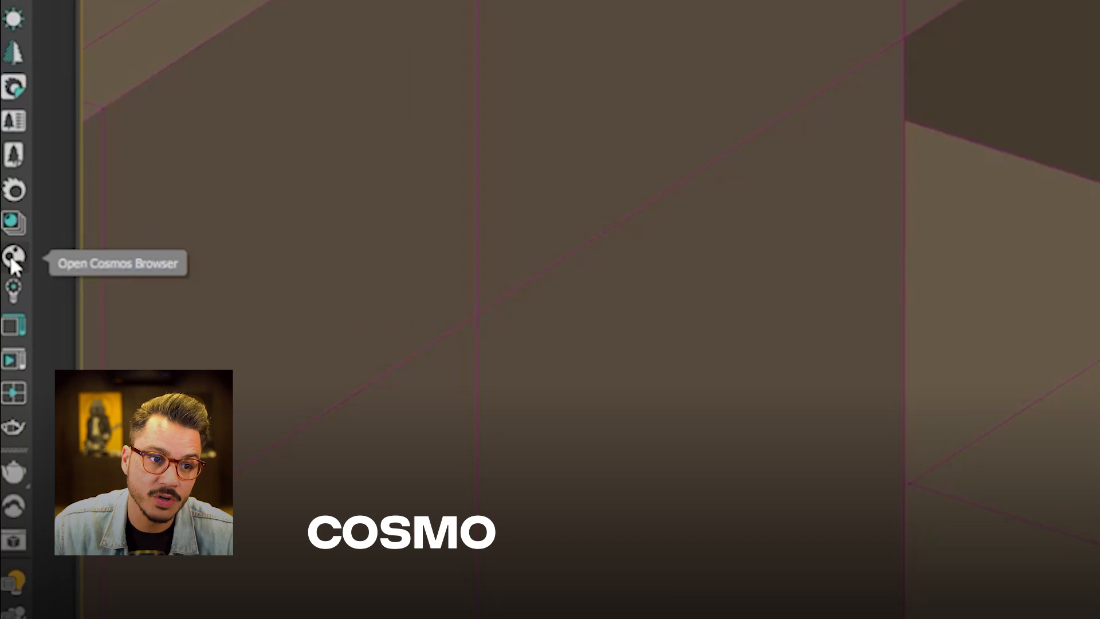
Open the Chaos Cosmos browser and look through the furniture category of its 3D models
left_click(13, 257)
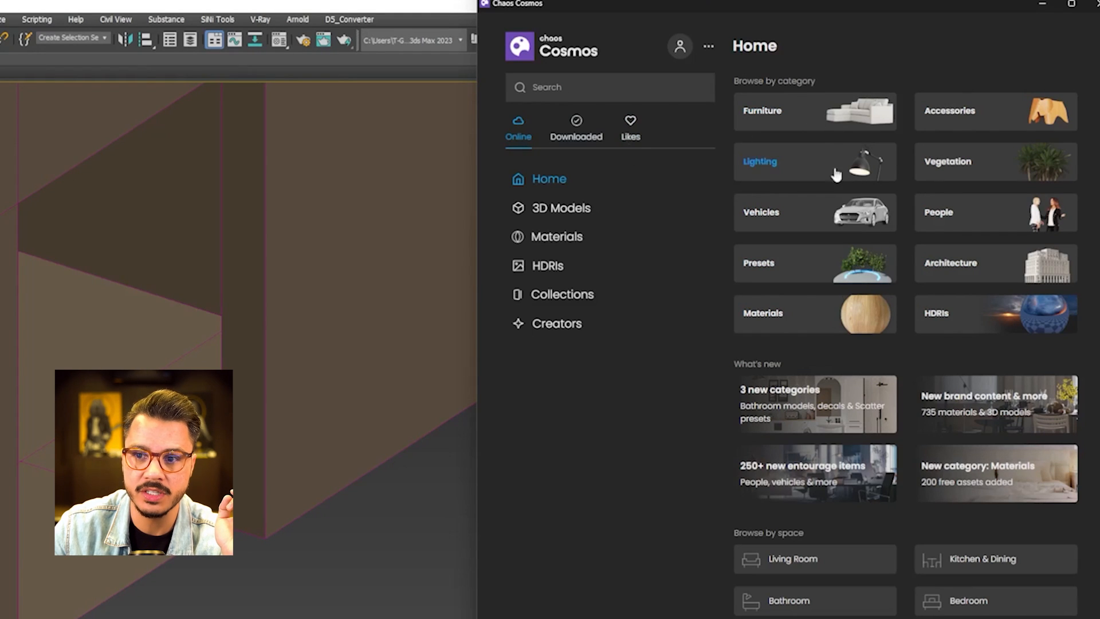
left_click(569, 212)
left_click(560, 238)
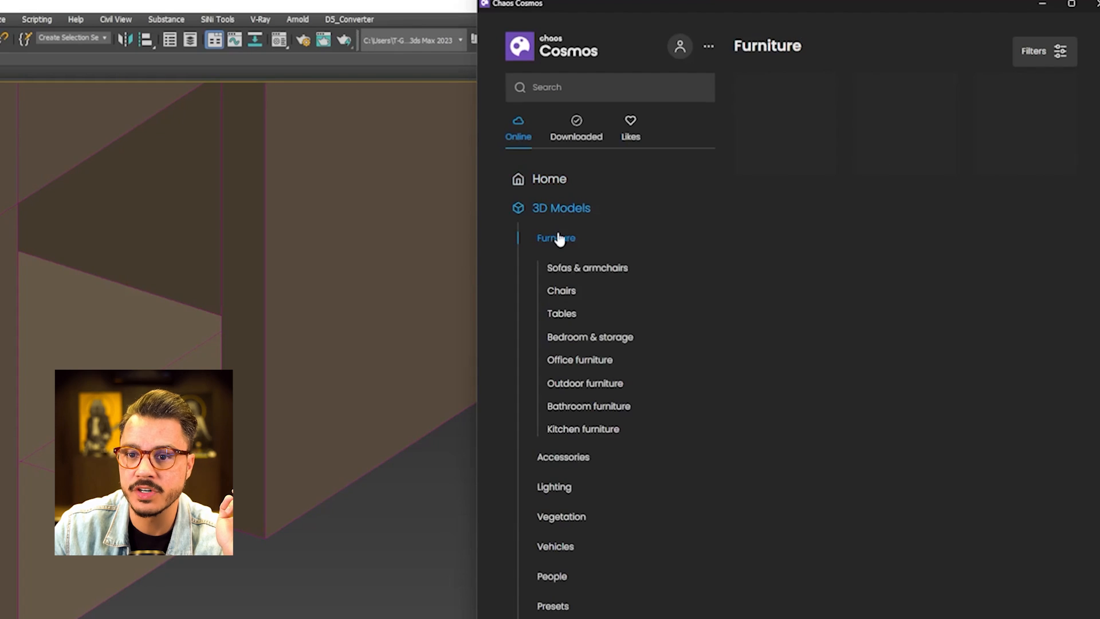
scroll(916, 224, "down", 20)
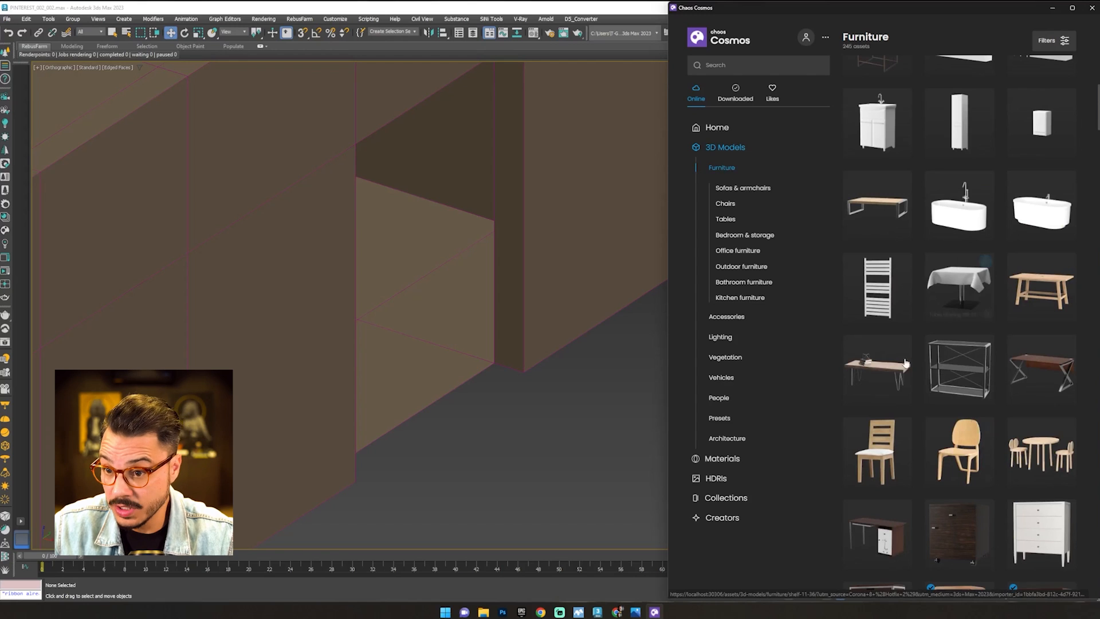
Apply the liked Cosmos material Parquet Cube Dark 20-73 300cm to the PISO floor
left_click(773, 92)
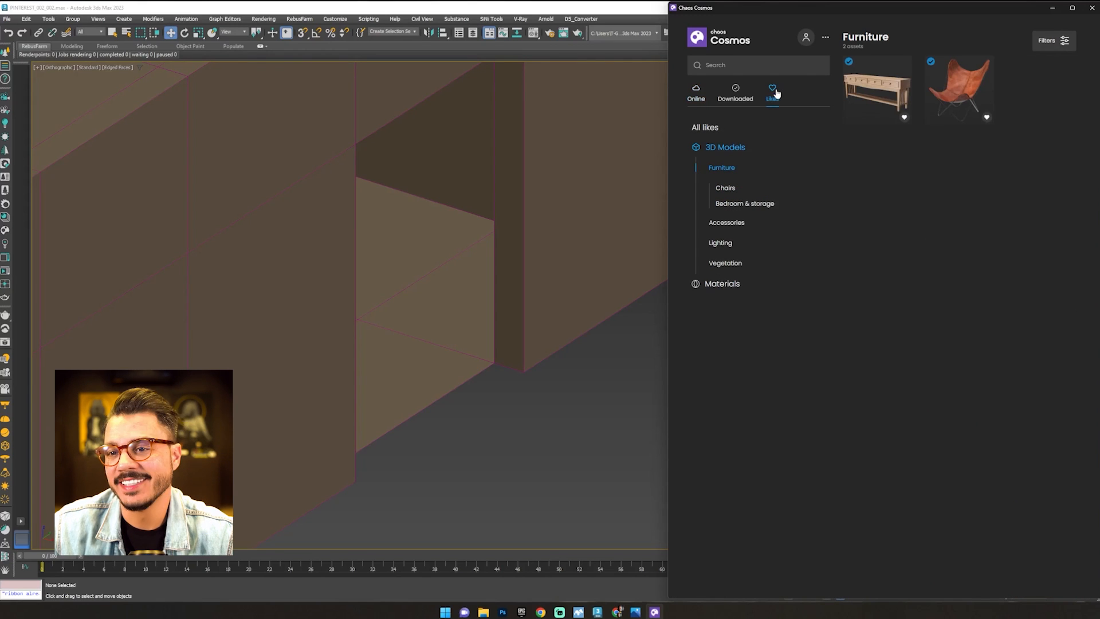
left_click(704, 127)
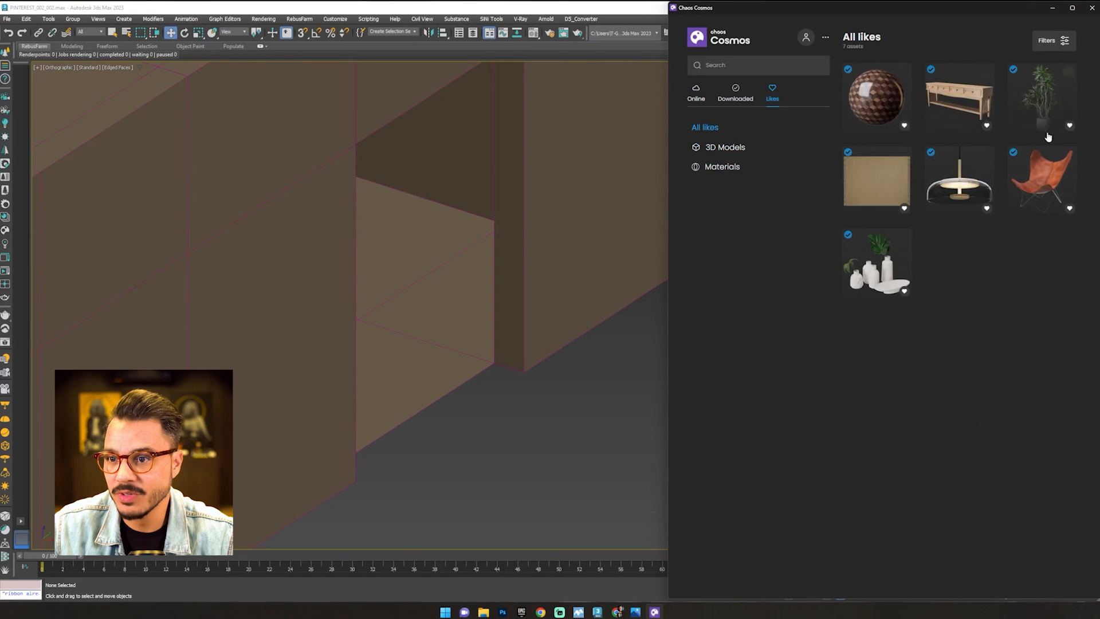
mouse_move(877, 104)
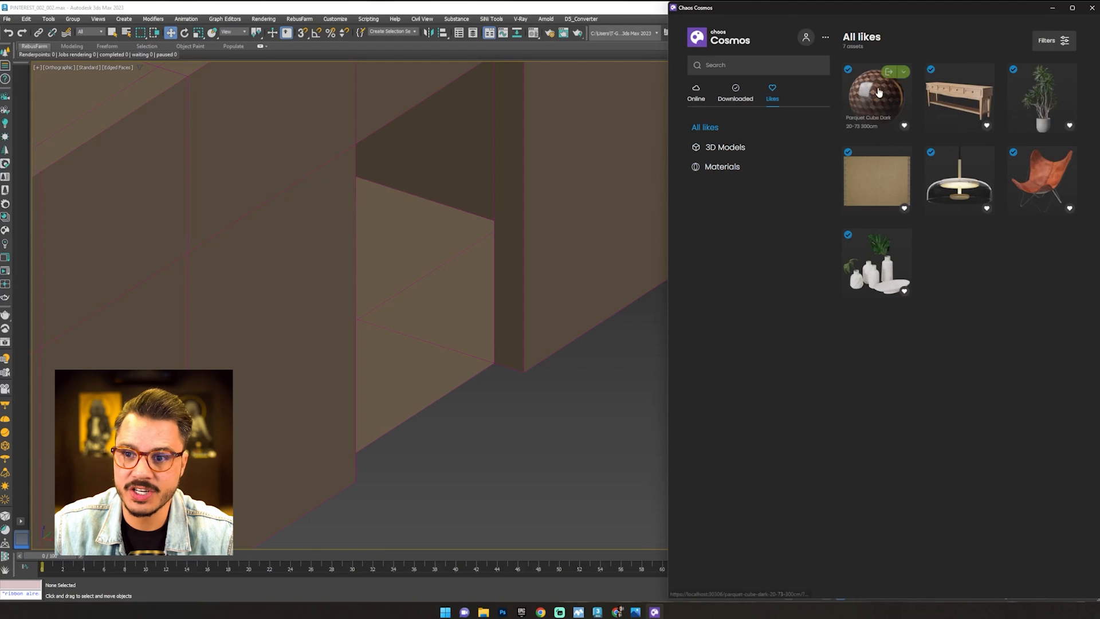
left_click(455, 332)
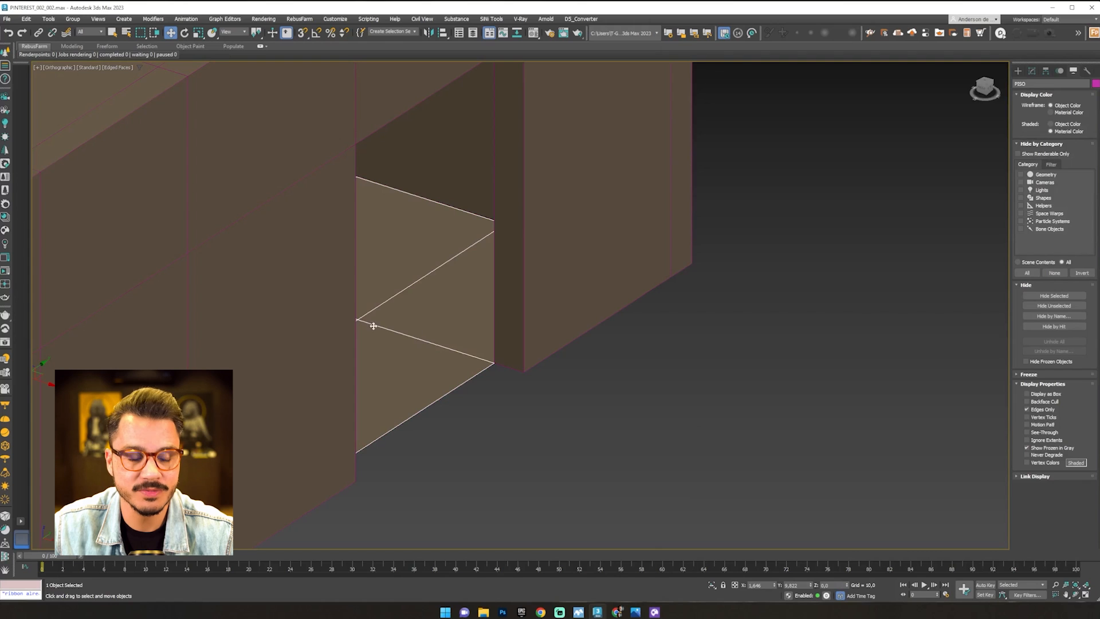
left_click(654, 611)
mouse_move(889, 75)
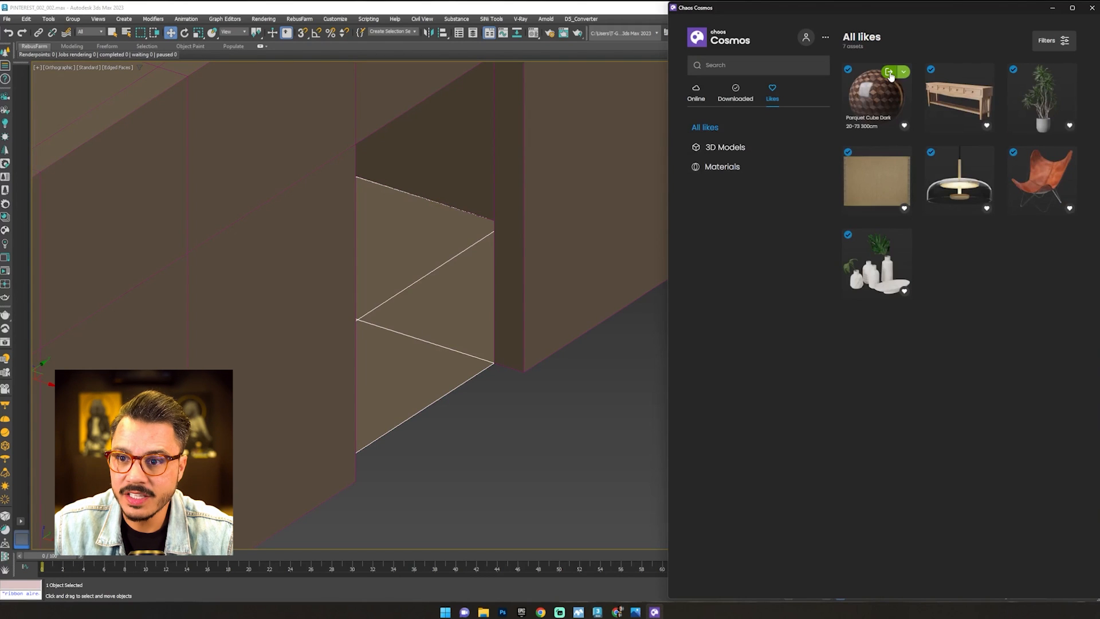
left_click(888, 73)
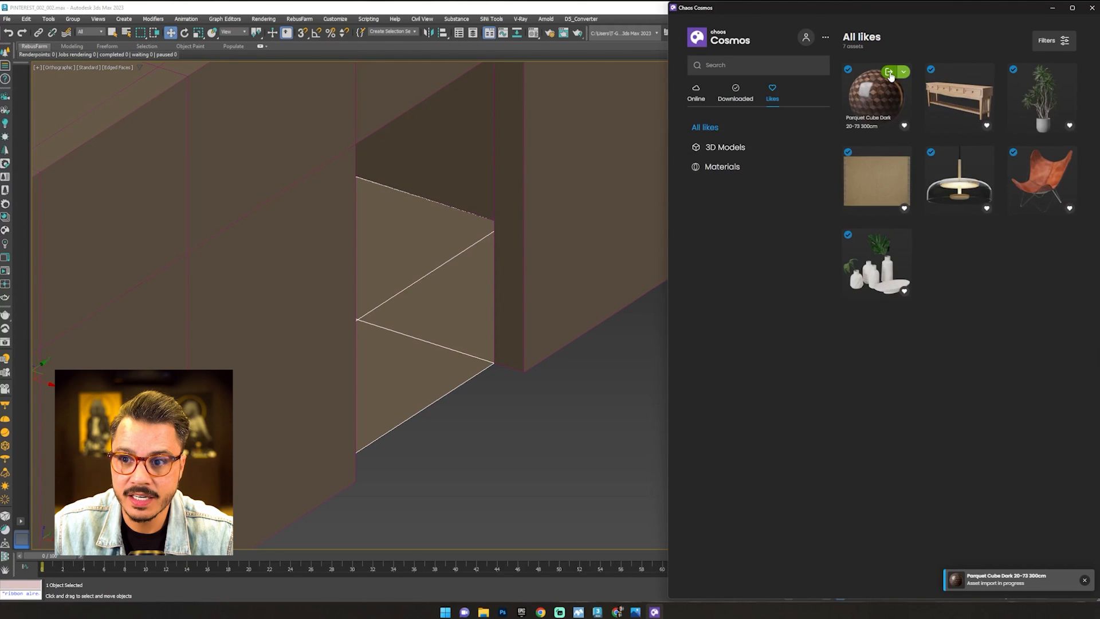
Check the real-world size in the details of the liked parquet material, and close them
mouse_move(887, 151)
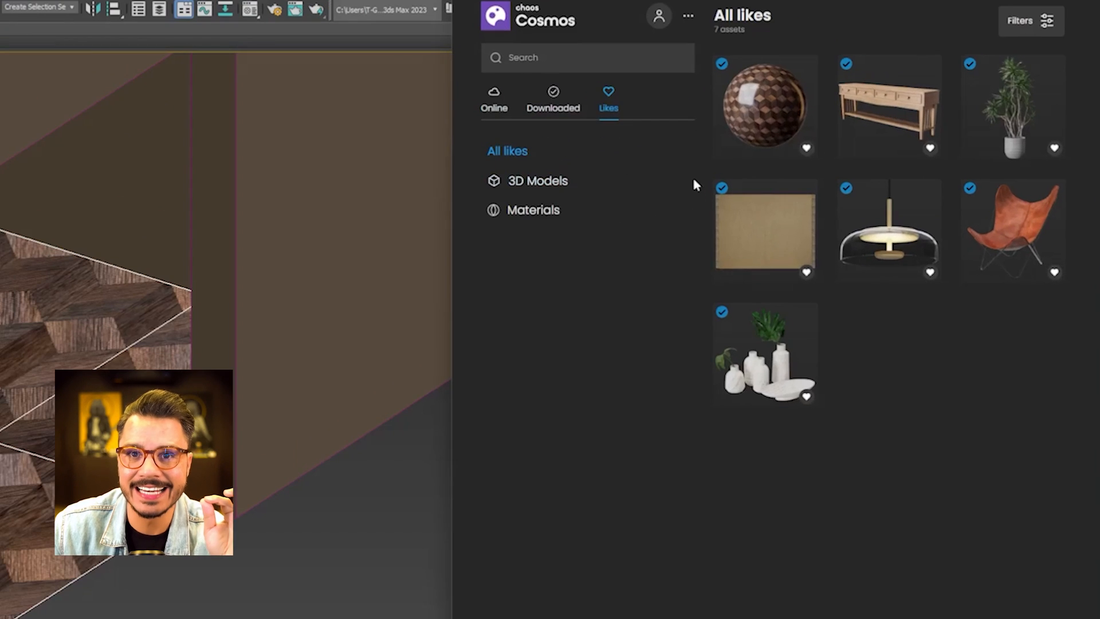
mouse_move(865, 102)
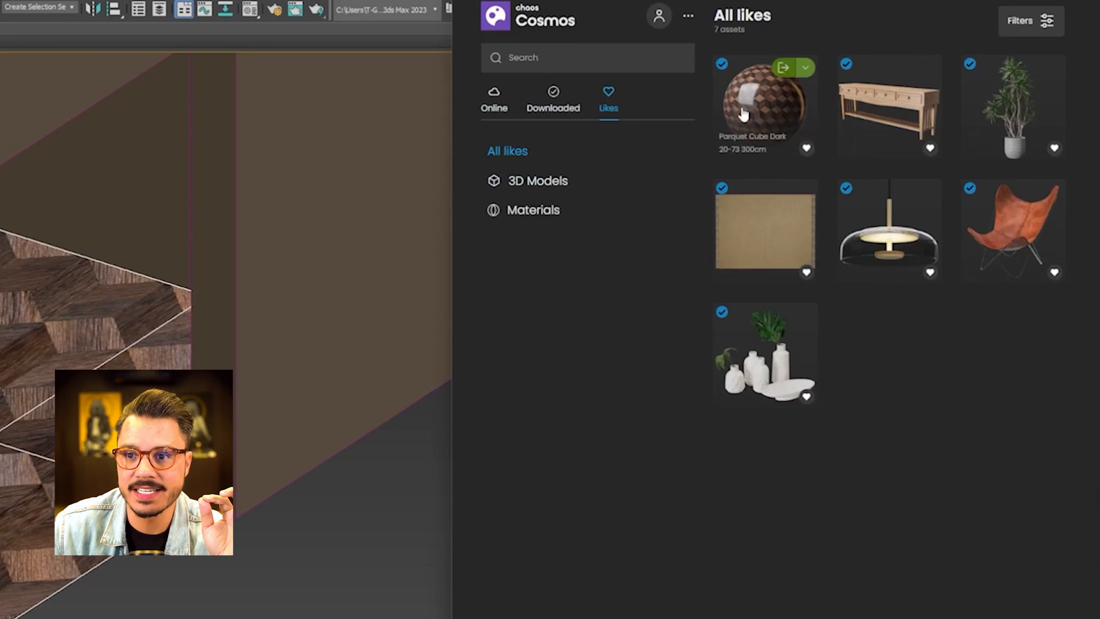
left_click(748, 111)
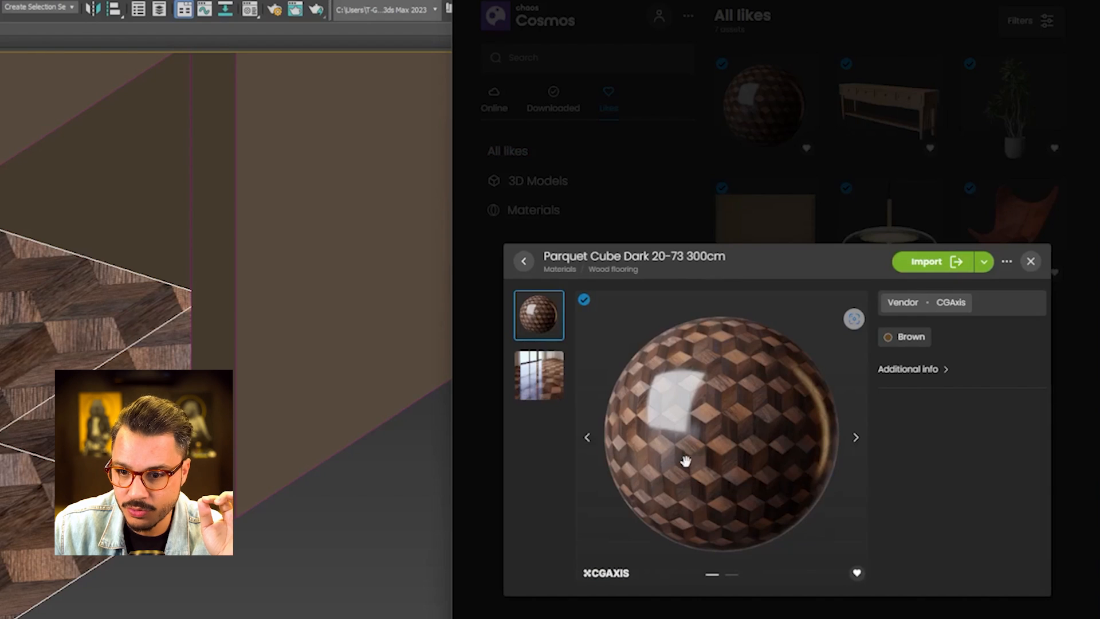
double_click(705, 256)
left_click(1031, 261)
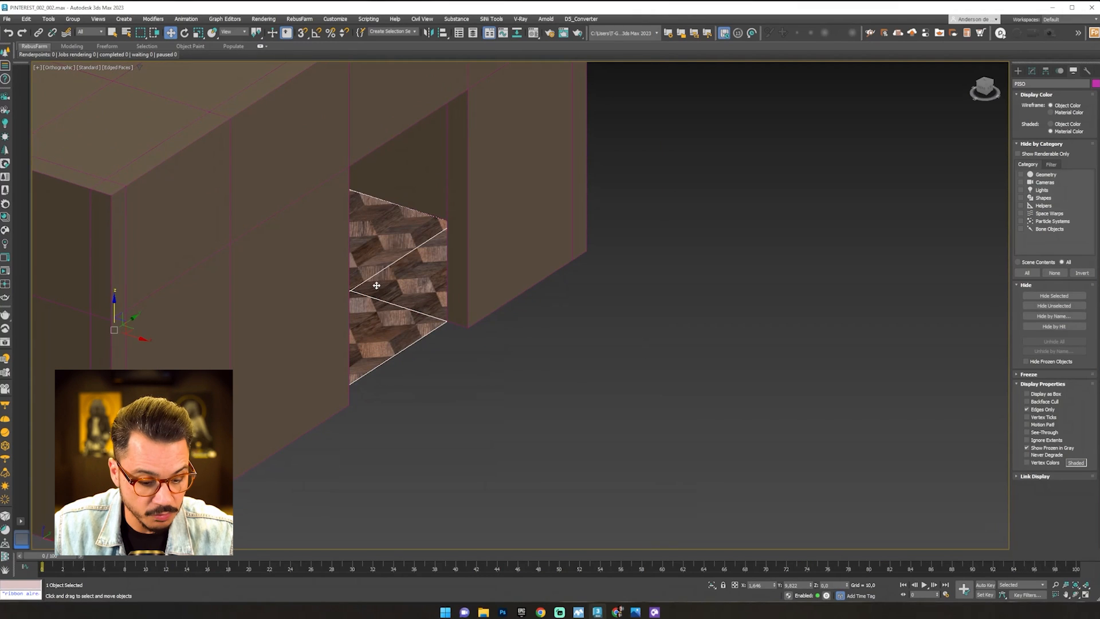
Isolate the PISO floor and inspect its parquet pattern from above and at an angle
key("alt+q")
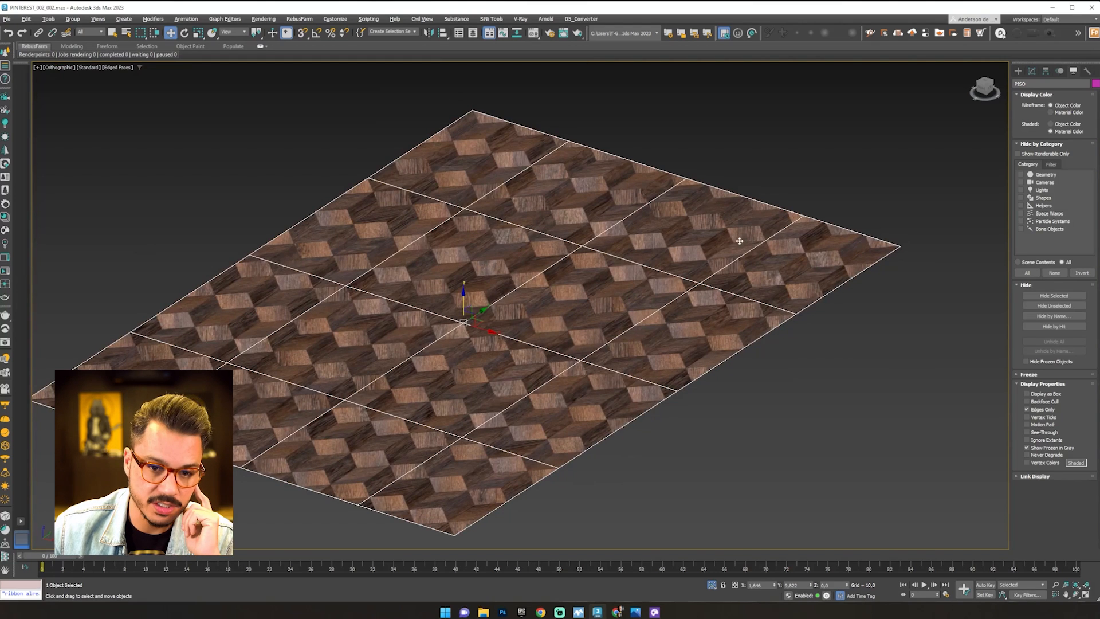
key("t")
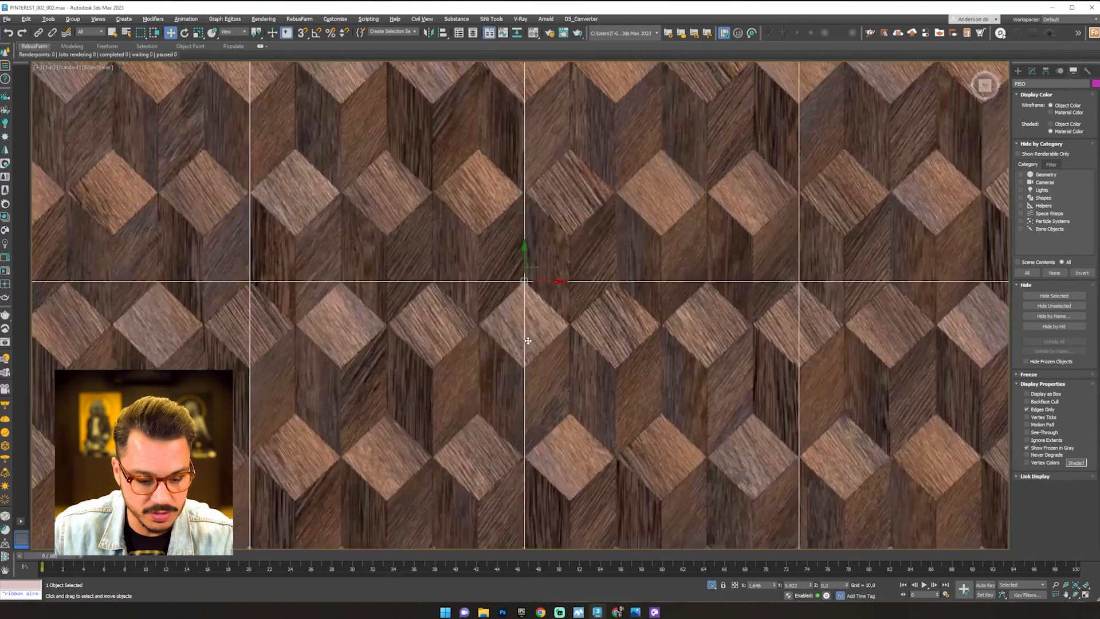
scroll(632, 334, "down", 5)
middle_click_drag(697, 341, 630, 349, "alt")
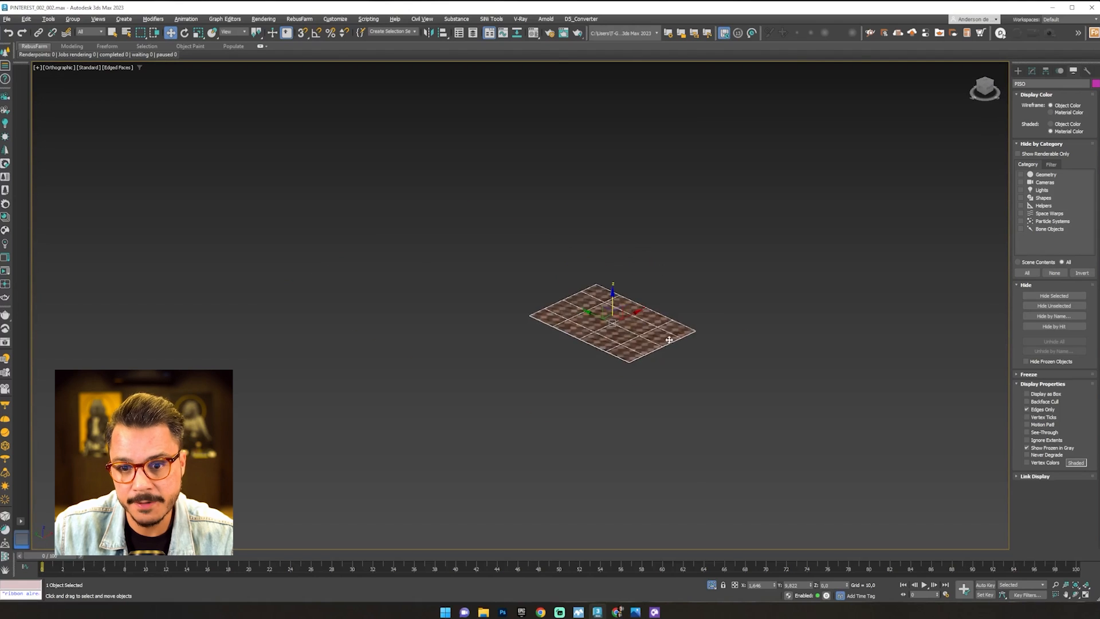
scroll(551, 324, "up", 5)
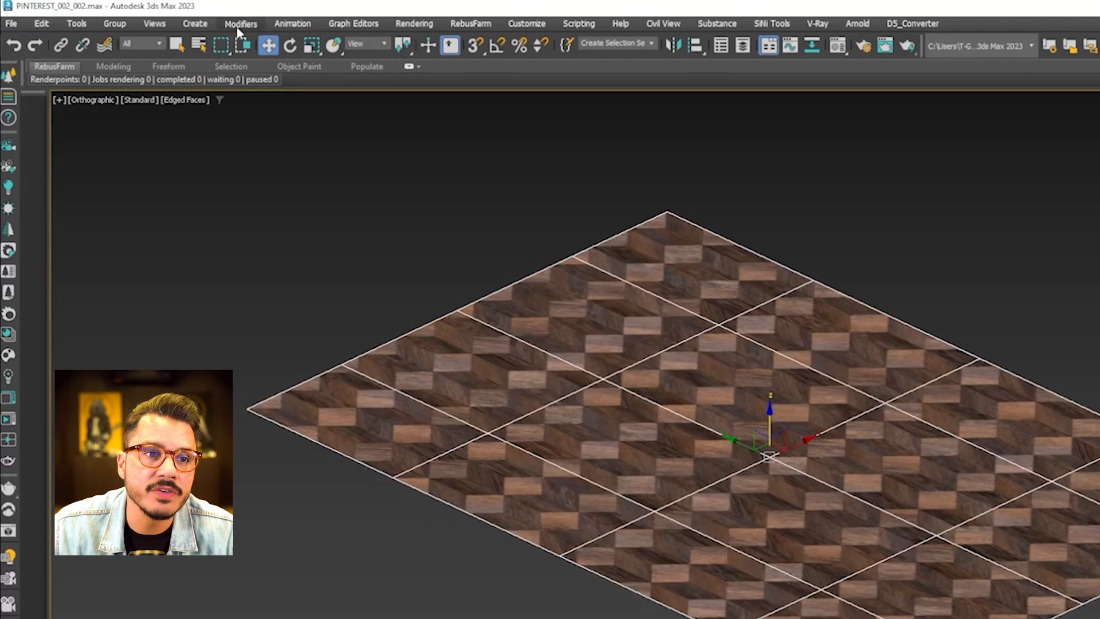
Add a UVW Map modifier to the floor with length 300 and width 300, and deselect the floor
left_click(153, 19)
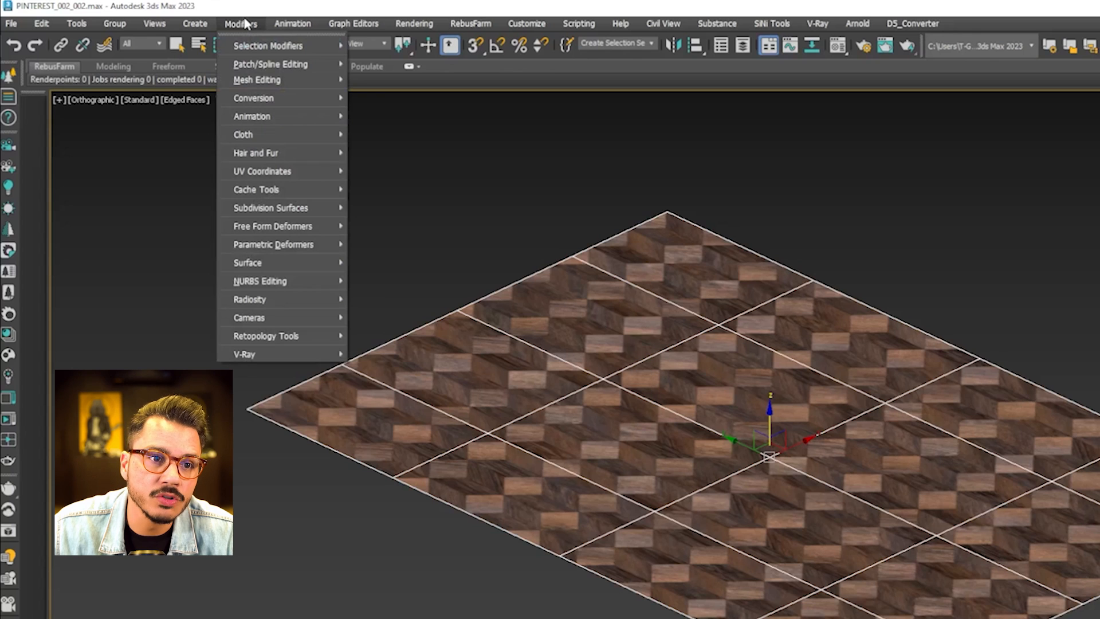
mouse_move(261, 174)
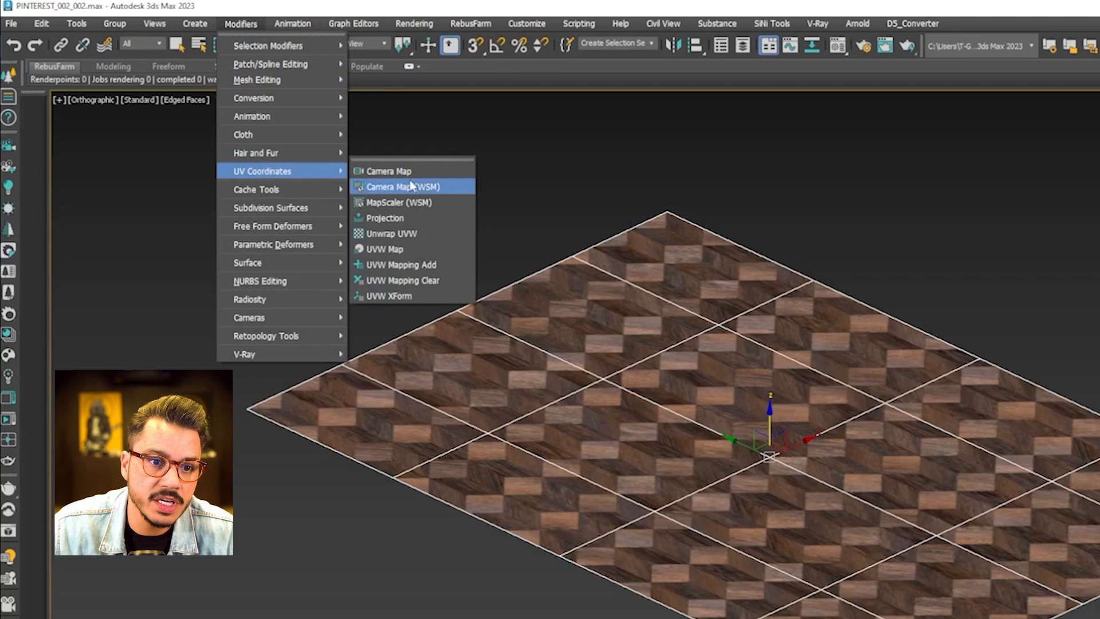
left_click(382, 249)
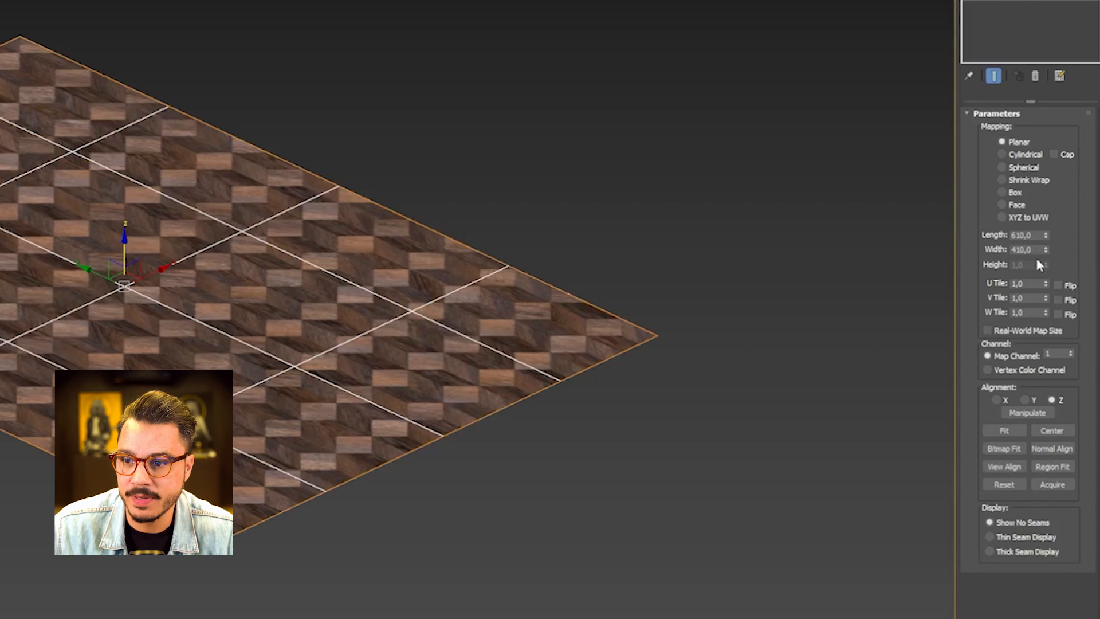
double_click(1056, 263)
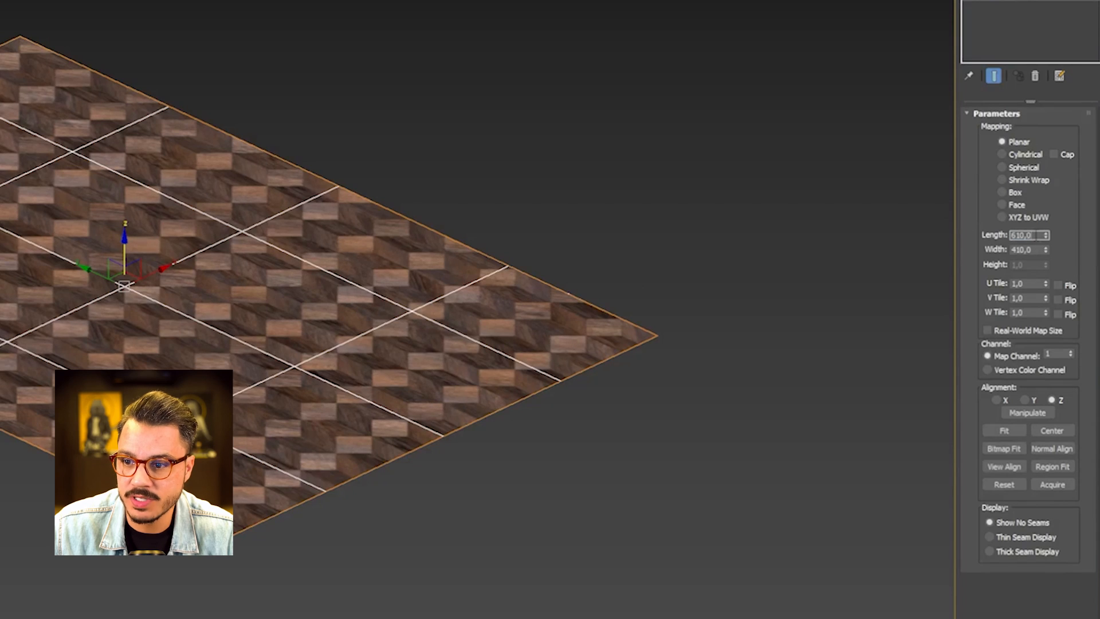
type("300")
key("Return")
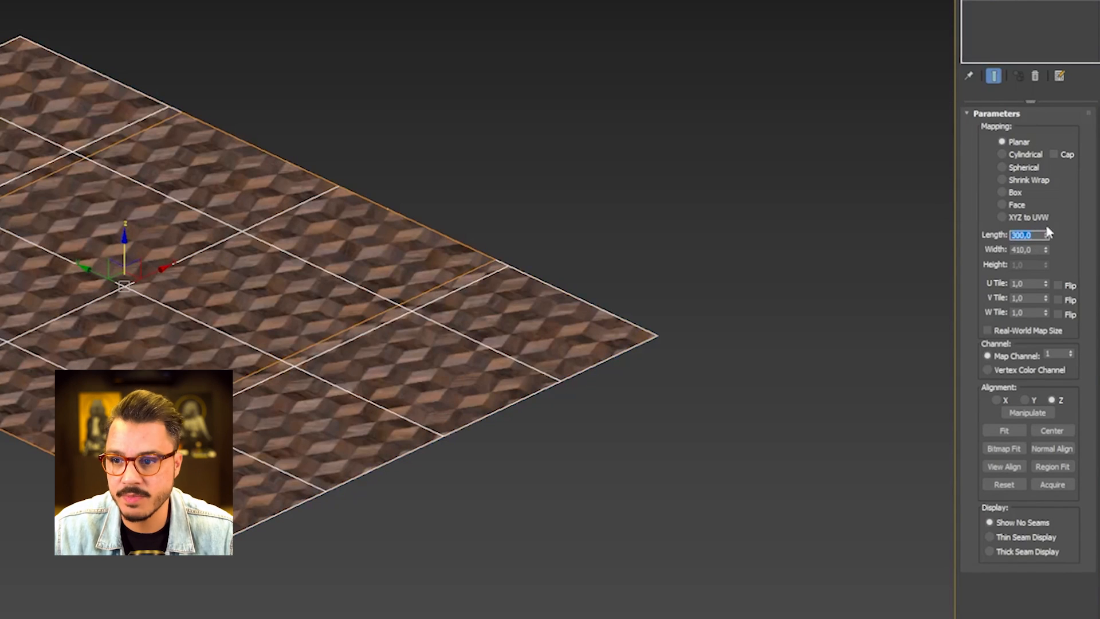
double_click(1026, 249)
type("300")
key("Return")
left_click(688, 280)
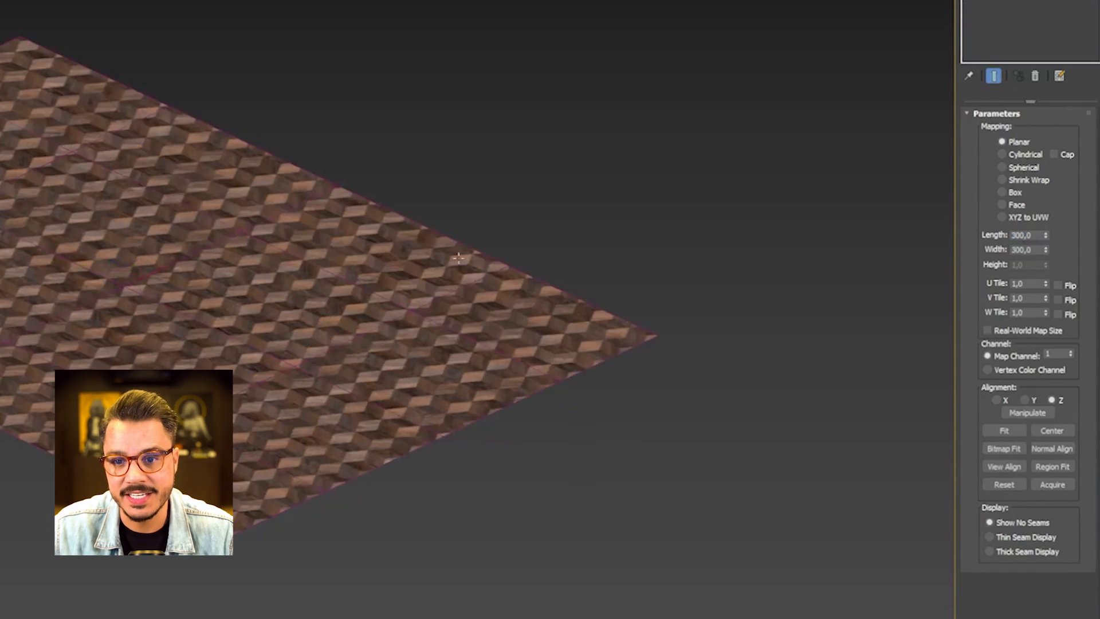
Check the rescaled parquet from above, end the floor's isolation and turn off the viewport's edged faces
scroll(442, 262, "up", 5)
scroll(441, 262, "down", 5)
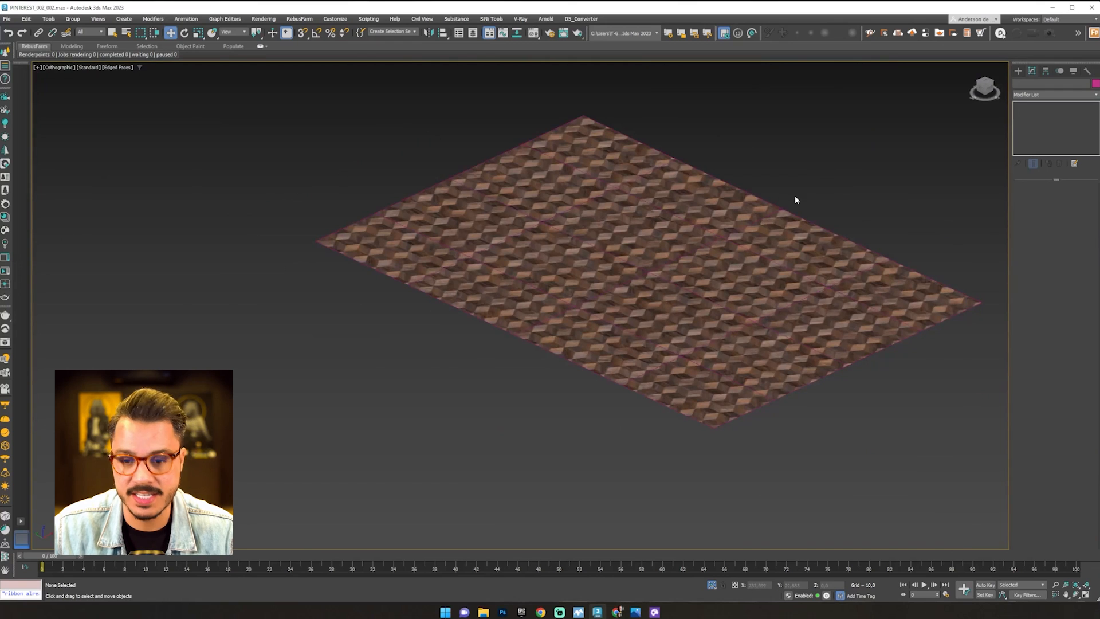
key("t")
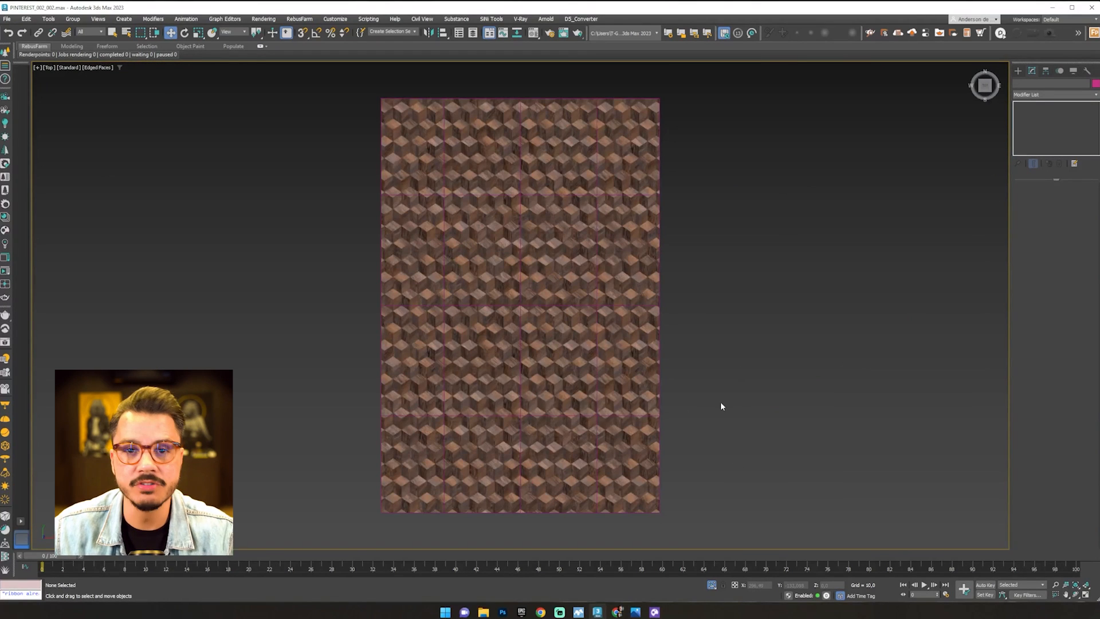
middle_click_drag(645, 400, 776, 350, "alt")
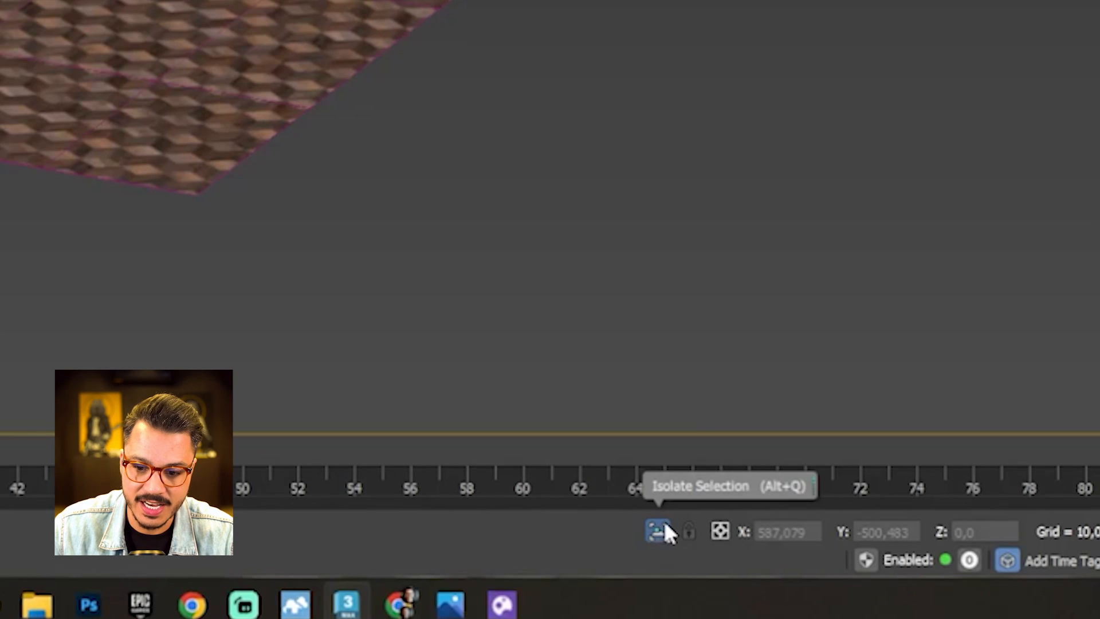
left_click(659, 530)
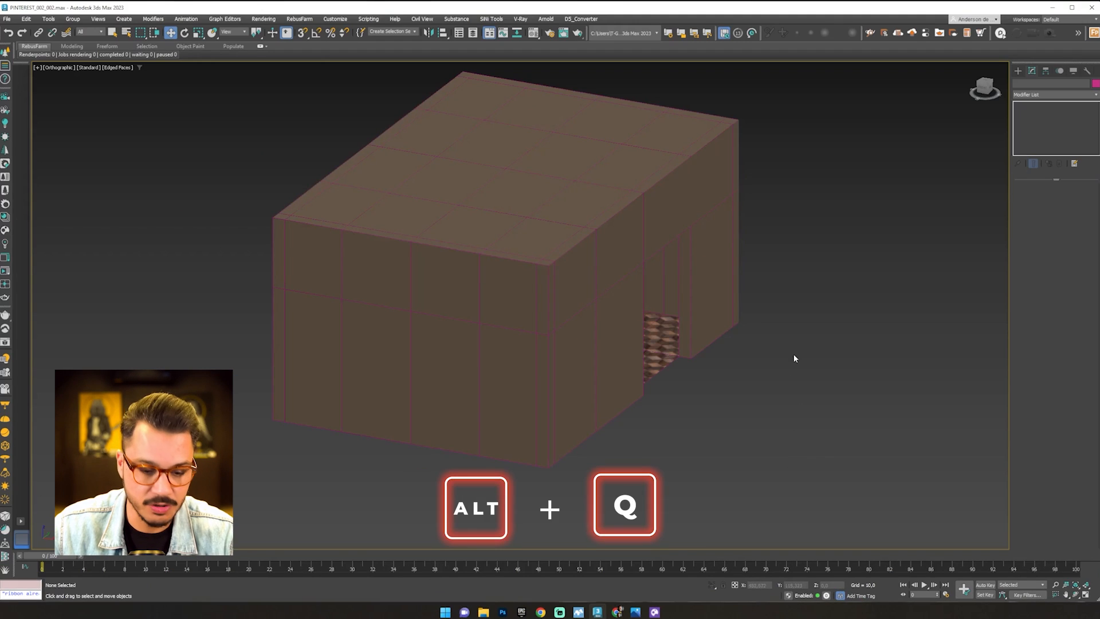
key("F4")
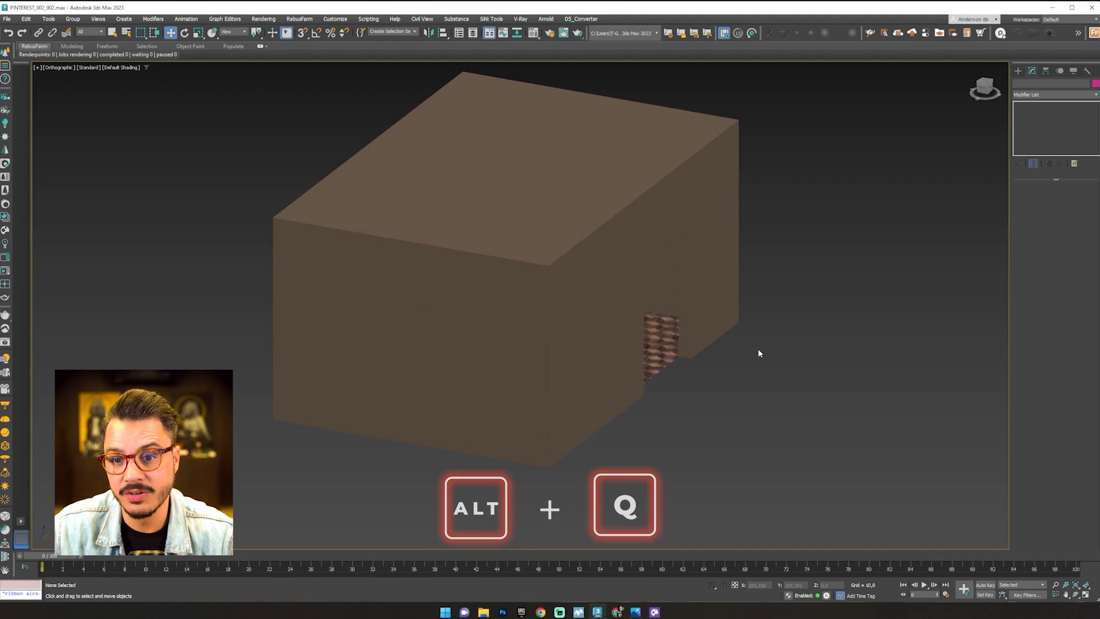
middle_click_drag(674, 377, 621, 395, "alt")
scroll(619, 397, "down", 1)
middle_click_drag(672, 369, 609, 399)
scroll(628, 315, "up", 3)
scroll(628, 315, "up", 2)
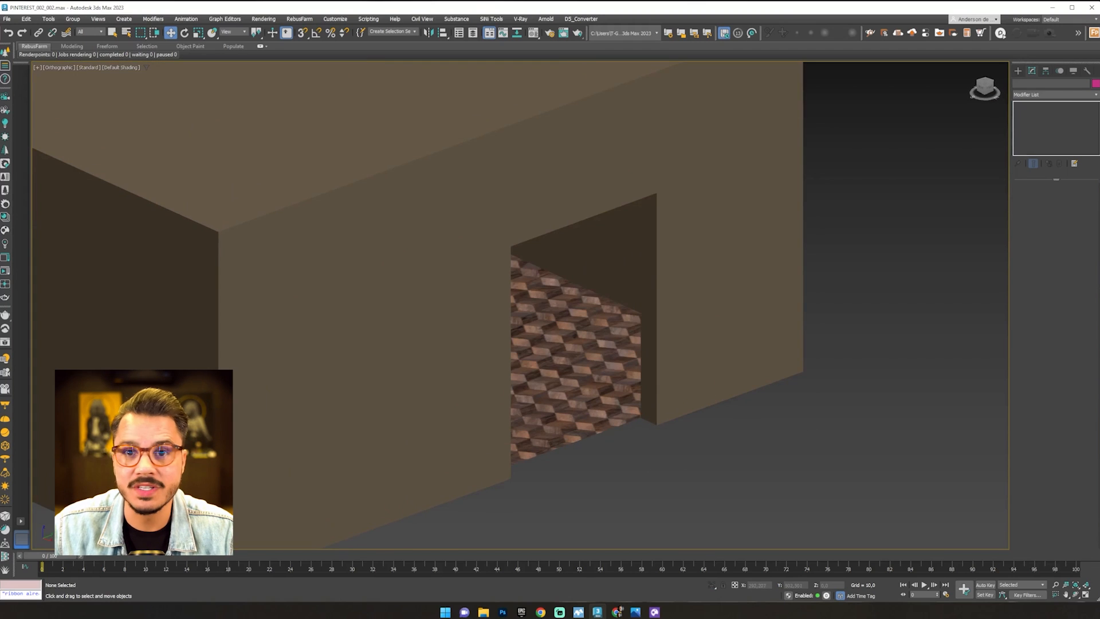
scroll(384, 330, "down", 4)
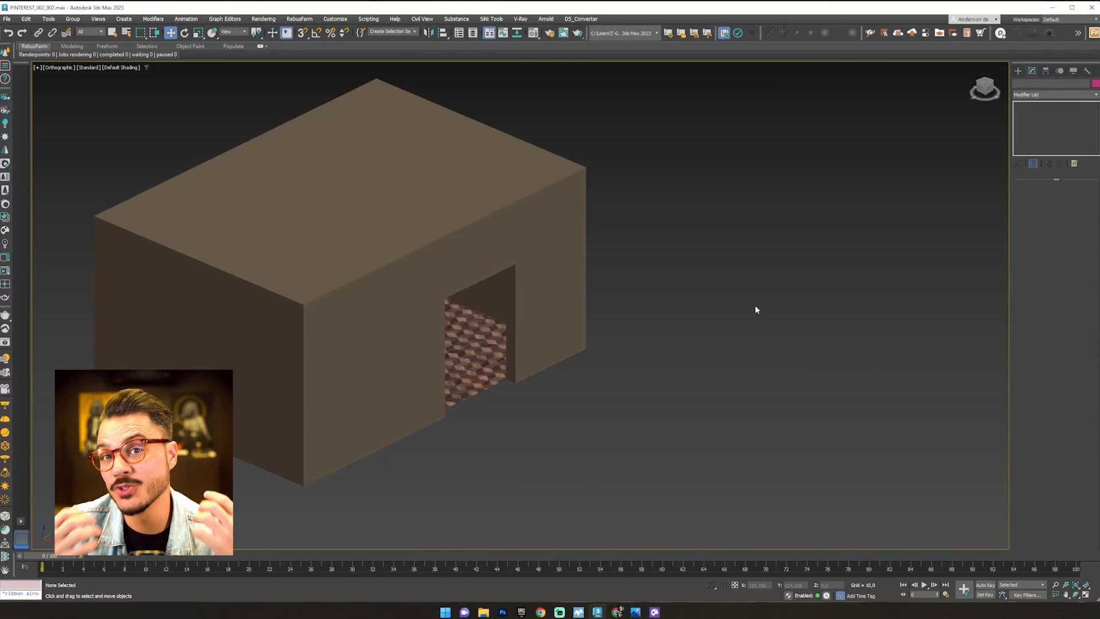
Hide the TETO ceiling and the walls so that only the floor is displayed
left_click(357, 188)
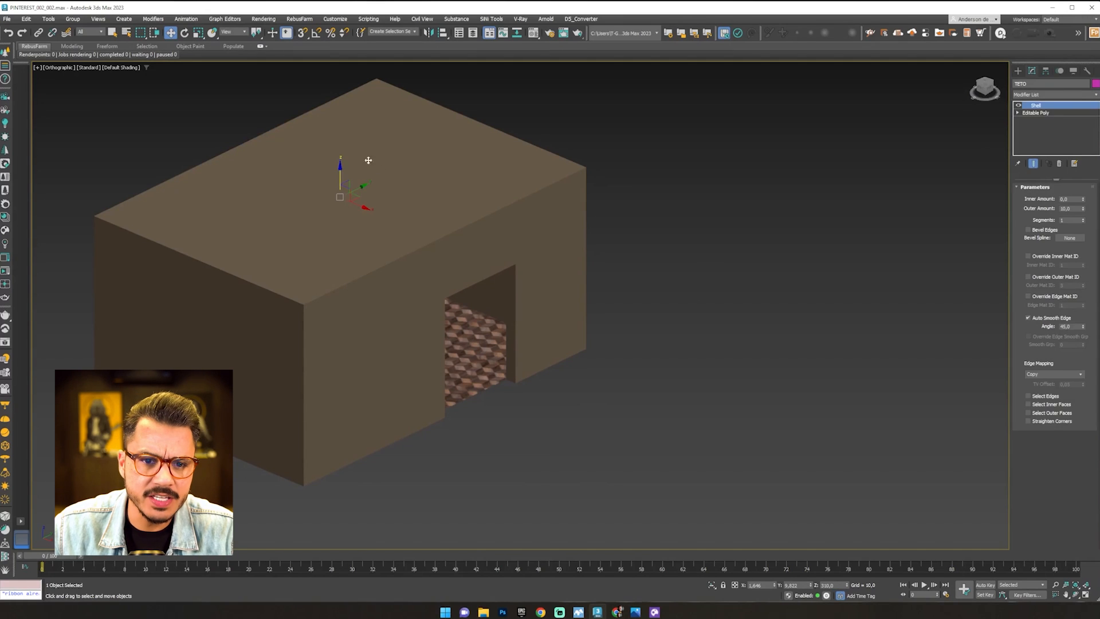
left_click(377, 345, "ctrl")
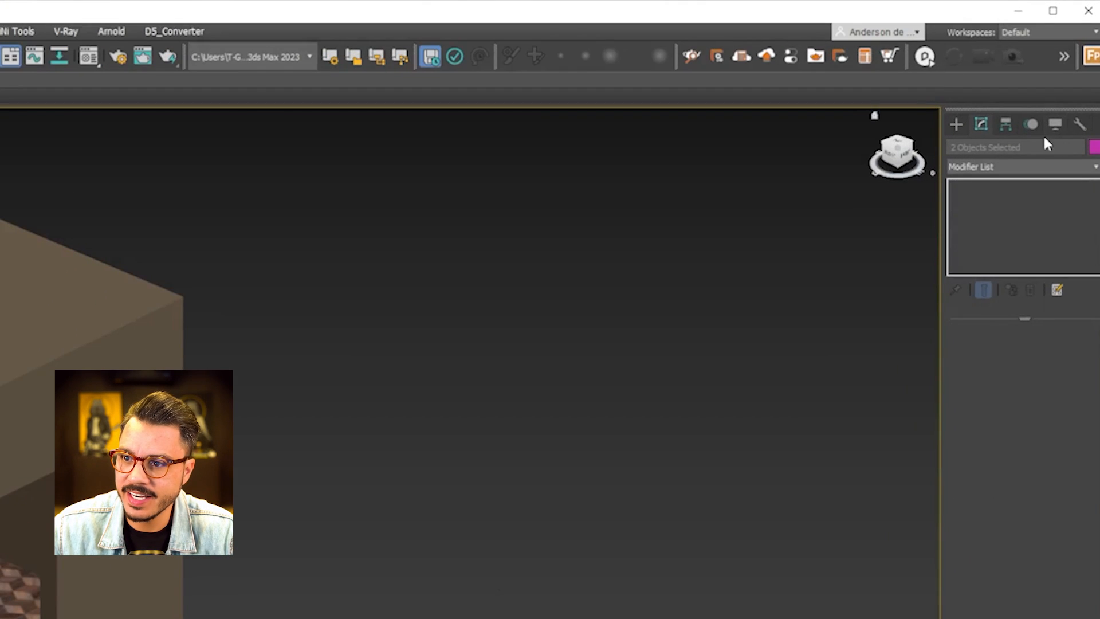
left_click(1073, 70)
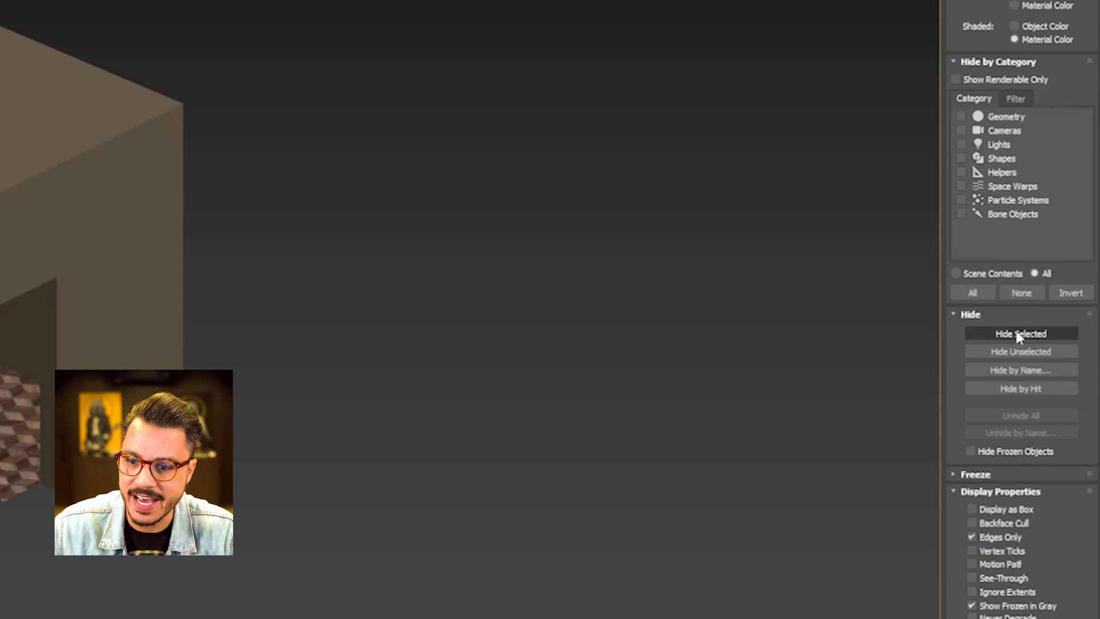
left_click(1020, 527)
middle_click_drag(552, 350, 608, 346)
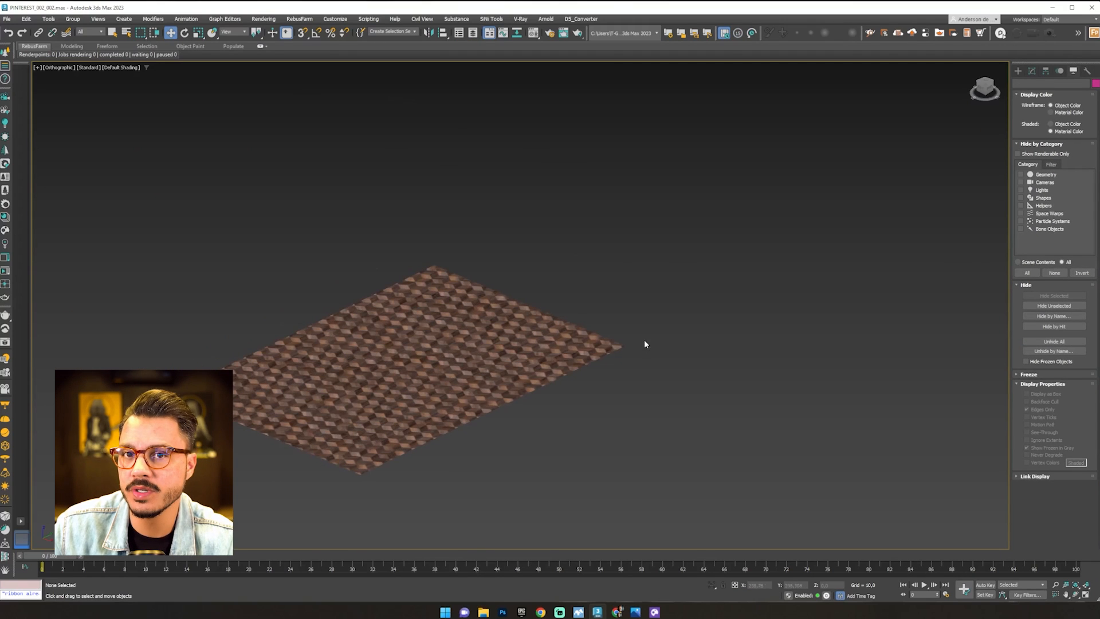
middle_click_drag(553, 369, 540, 343)
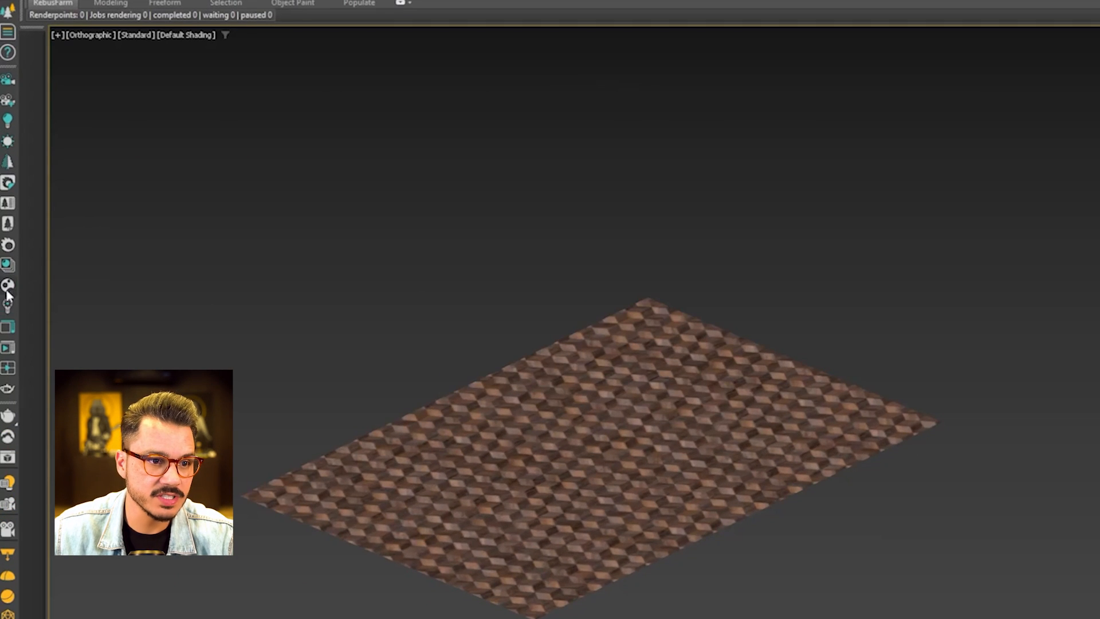
Place the liked Cosmos model Sideboard 002 in the scene beyond the floor's far edge
left_click(7, 289)
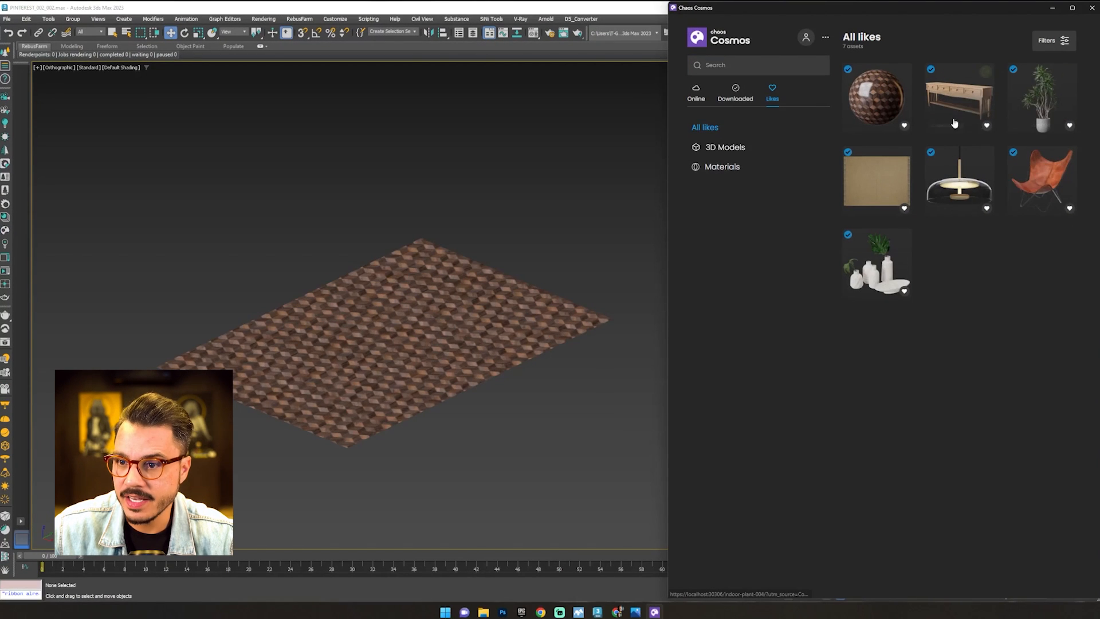
left_click_drag(963, 86, 638, 220)
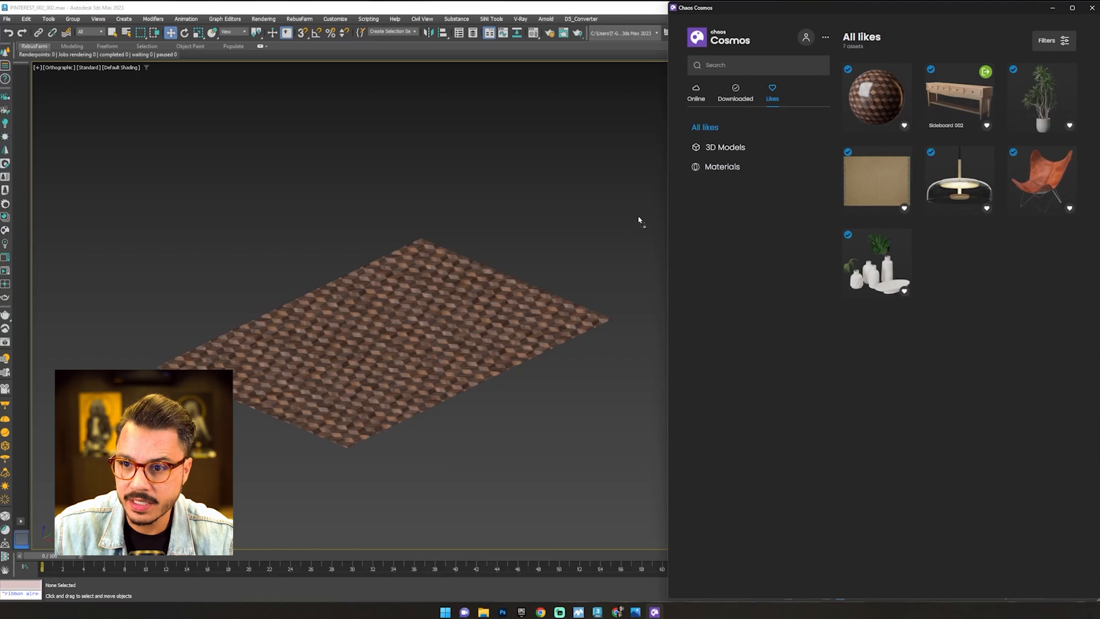
middle_click_drag(559, 262, 338, 302)
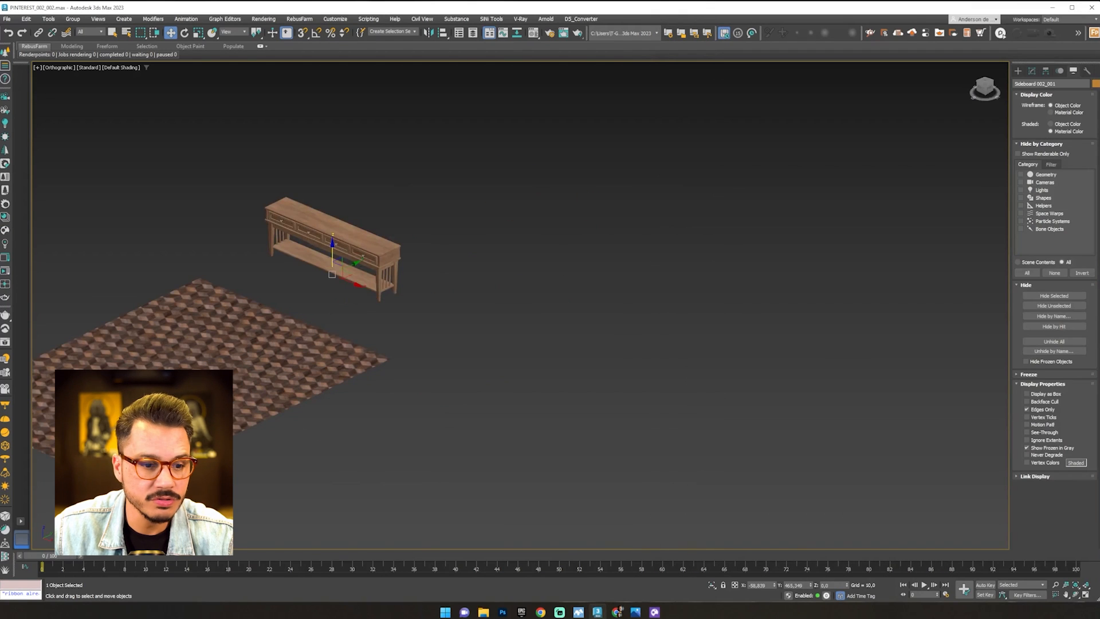
Place the liked Cosmos models Indoor Plant 004, the rug, the pendant lamp, Chair 023 and Vase Set 001 outside the floor
left_click_drag(659, 242, 462, 287)
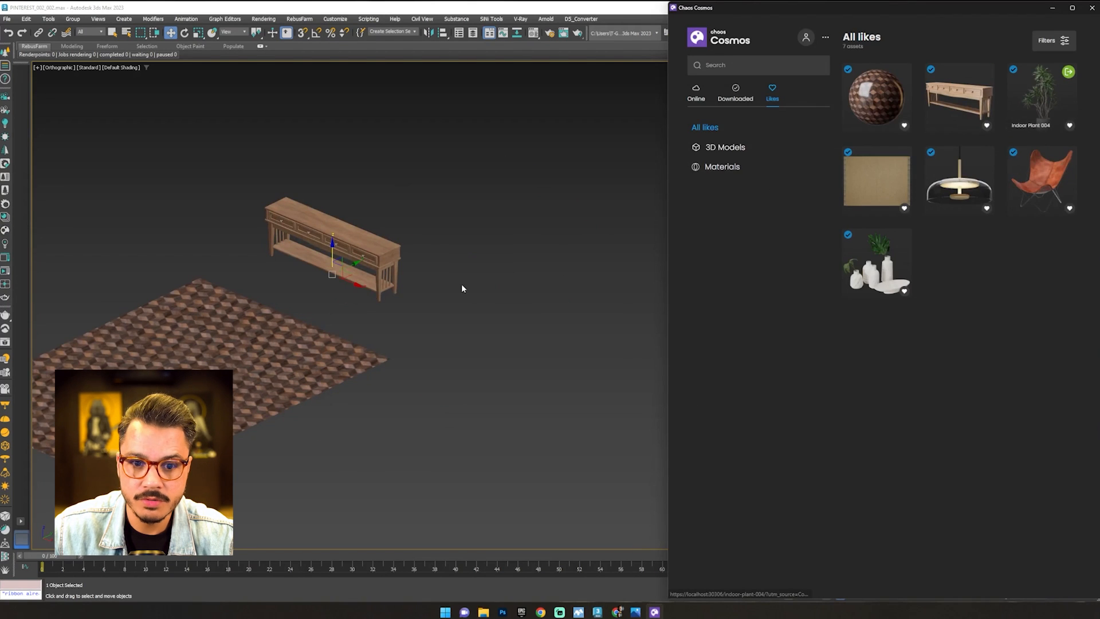
left_click_drag(864, 185, 498, 387)
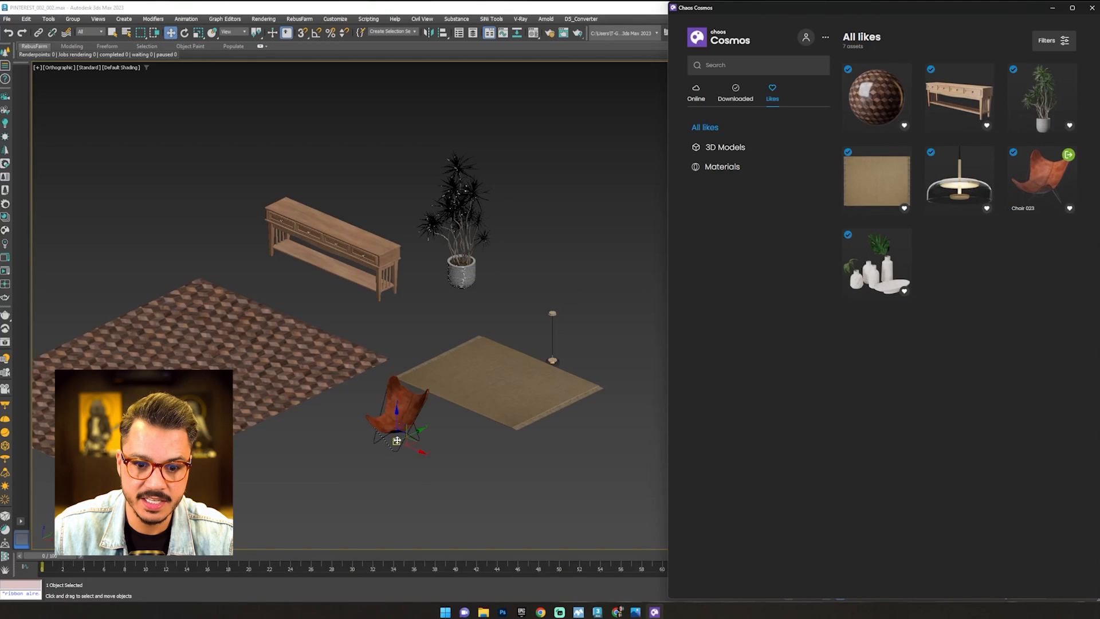
left_click_drag(876, 261, 431, 313)
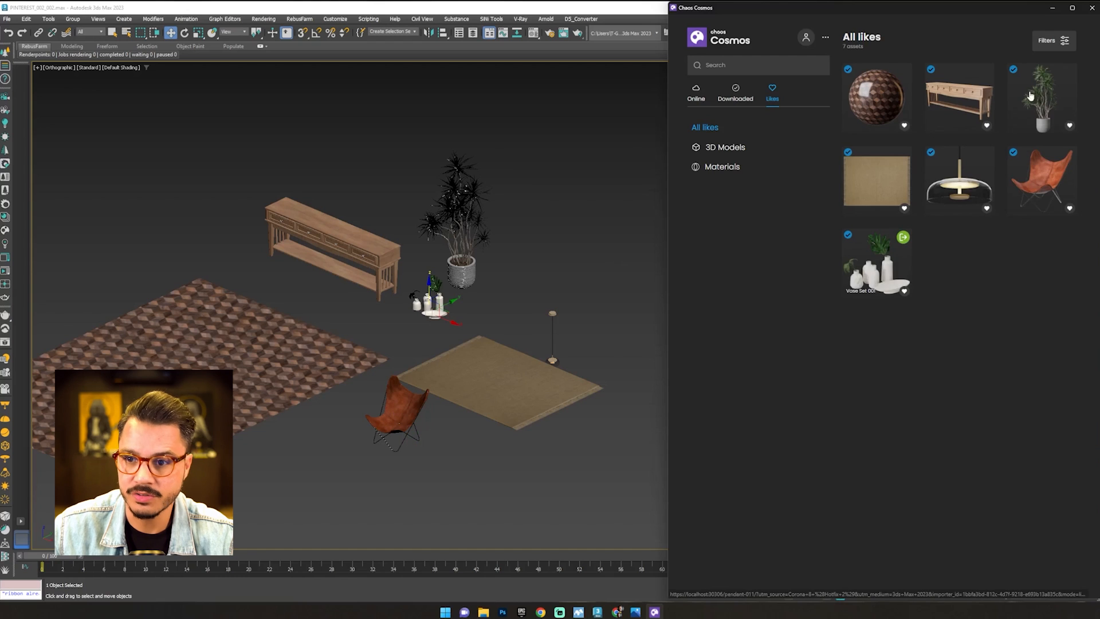
left_click(707, 236)
Examine the imported chair, sideboard, vases and plant pot up close, and view the overall furniture layout around the floor
scroll(515, 427, "down", 5)
middle_click_drag(564, 438, 478, 452, "alt")
scroll(590, 402, "up", 10)
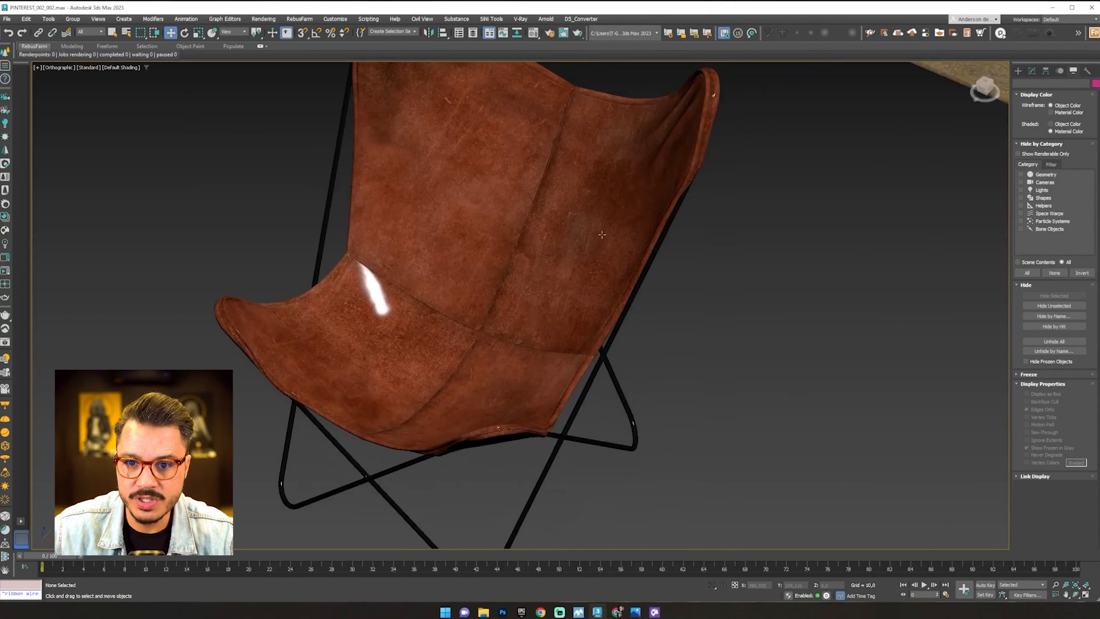
scroll(478, 452, "down", 7)
middle_click_drag(602, 431, 491, 531)
scroll(356, 409, "down", 3)
middle_click_drag(306, 233, 434, 309)
scroll(426, 303, "up", 10)
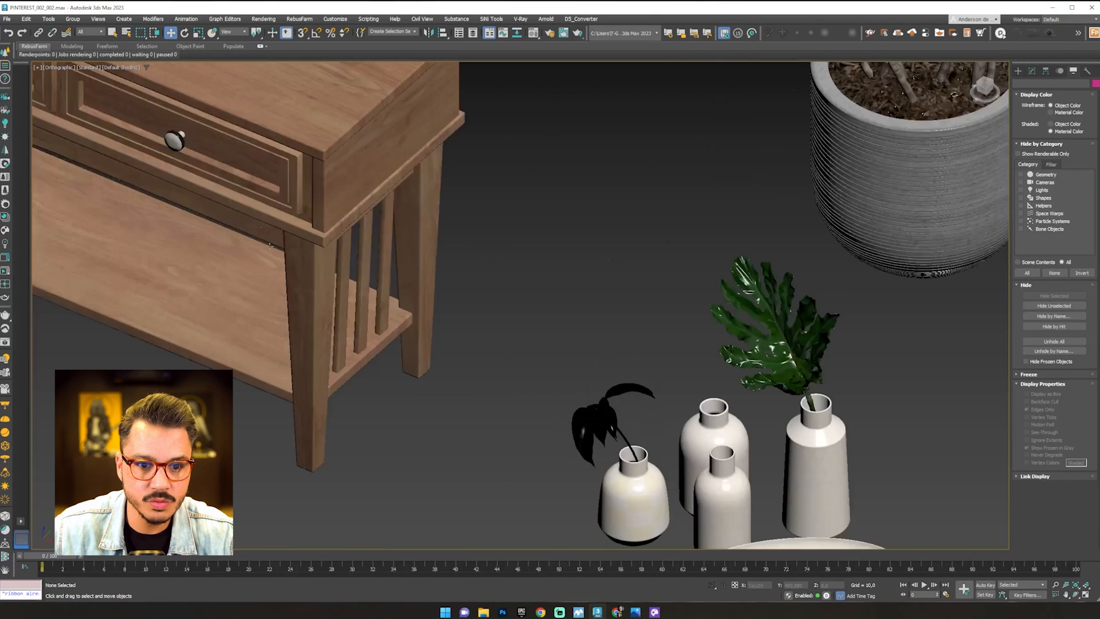
scroll(454, 322, "down", 10)
middle_click_drag(567, 404, 544, 341)
scroll(534, 373, "down", 2)
middle_click_drag(528, 382, 565, 381, "alt")
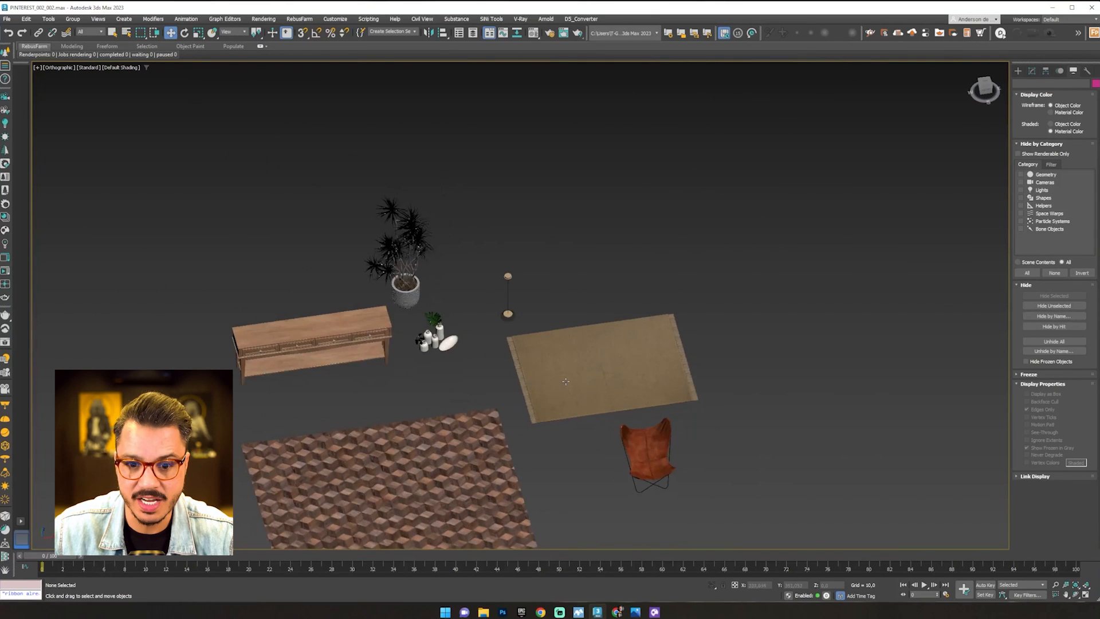
middle_click_drag(528, 306, 494, 385, "alt")
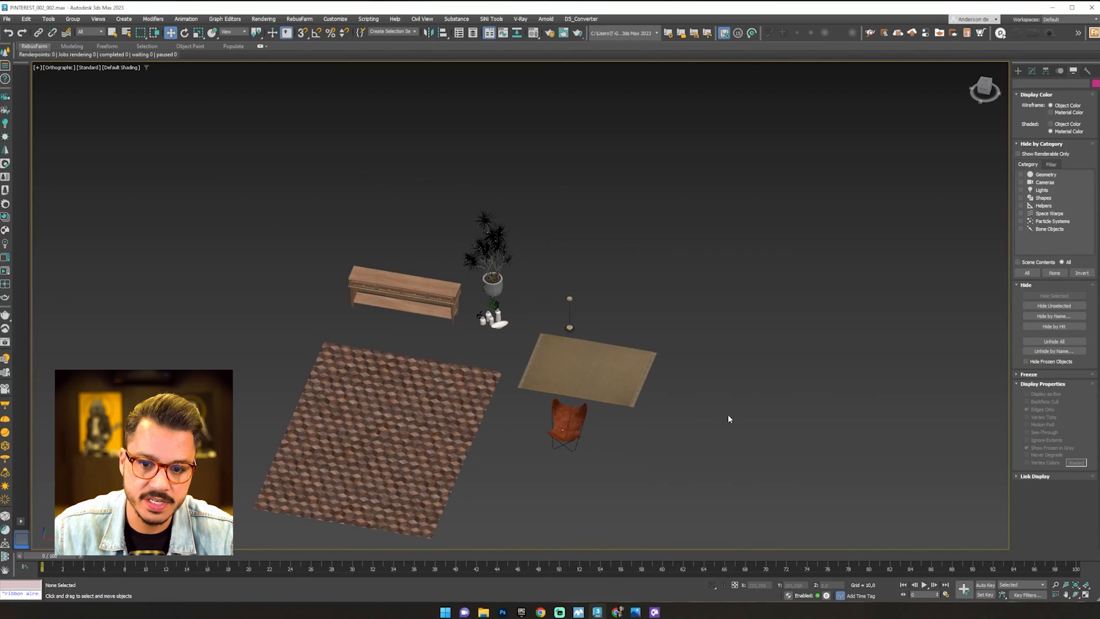
In the top view, move the rug onto the parquet and the sideboard to the floor's far edge behind it
key("t")
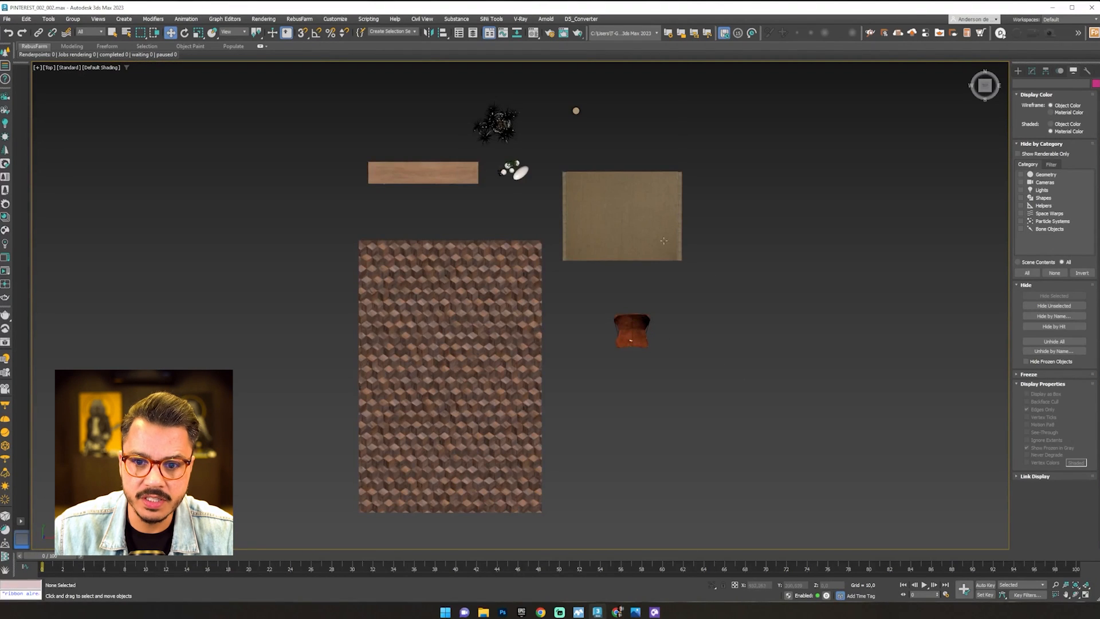
left_click(664, 241)
left_click_drag(637, 201, 466, 302)
left_click(435, 172)
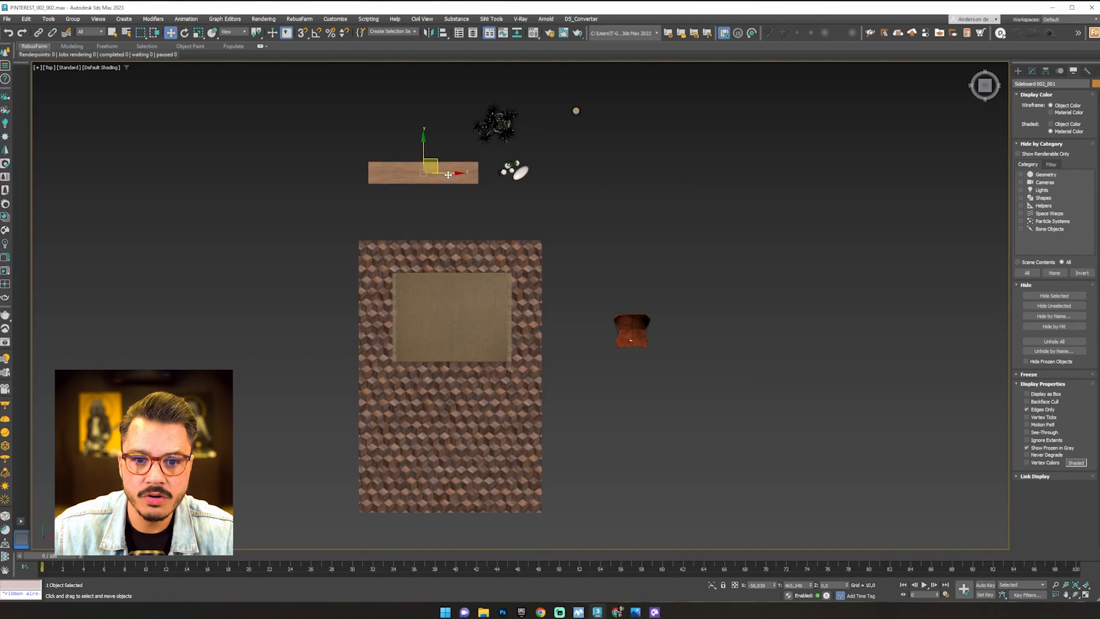
left_click_drag(436, 159, 451, 243)
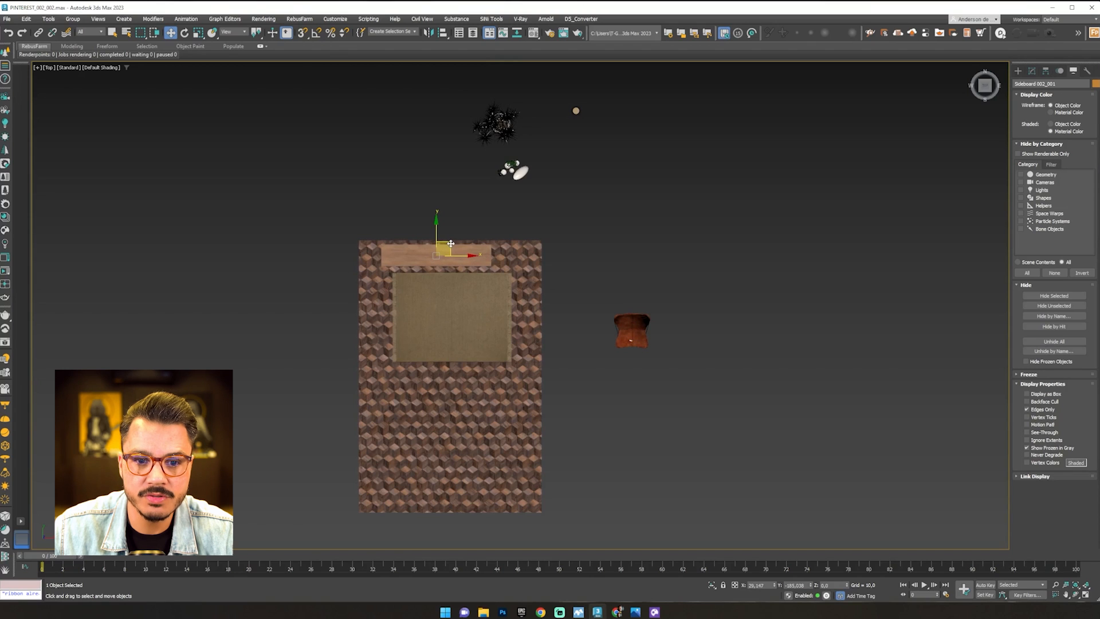
left_click(559, 254)
Examine how the sideboard's legs and the rug's fringed corner rest on the parquet floor
middle_click_drag(559, 253, 470, 160, "alt")
scroll(451, 258, "up", 8)
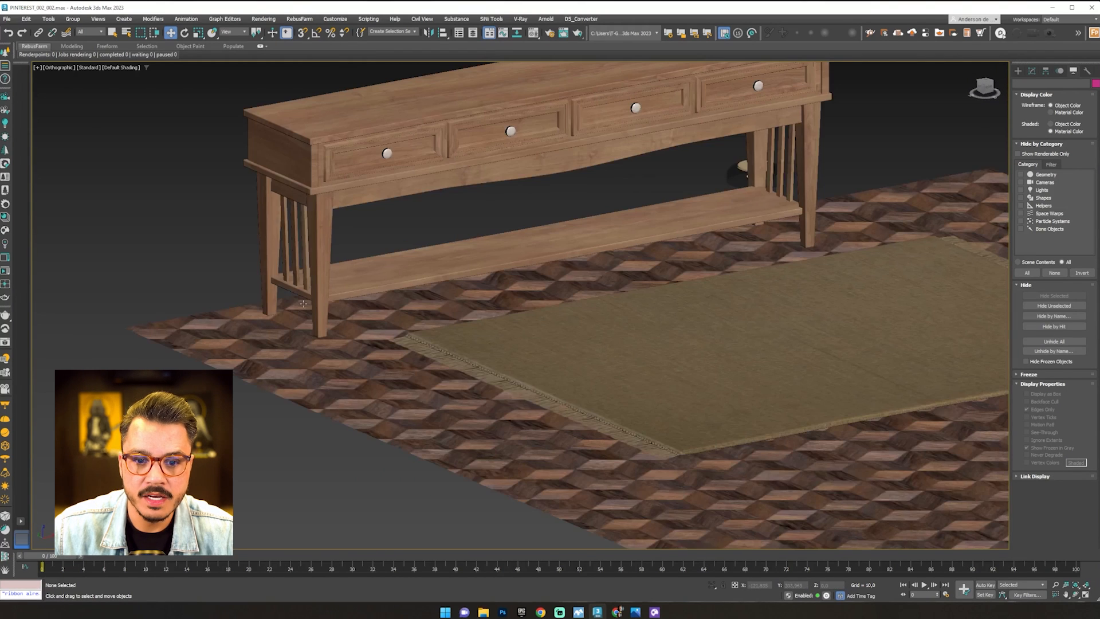
middle_click_drag(273, 343, 255, 340)
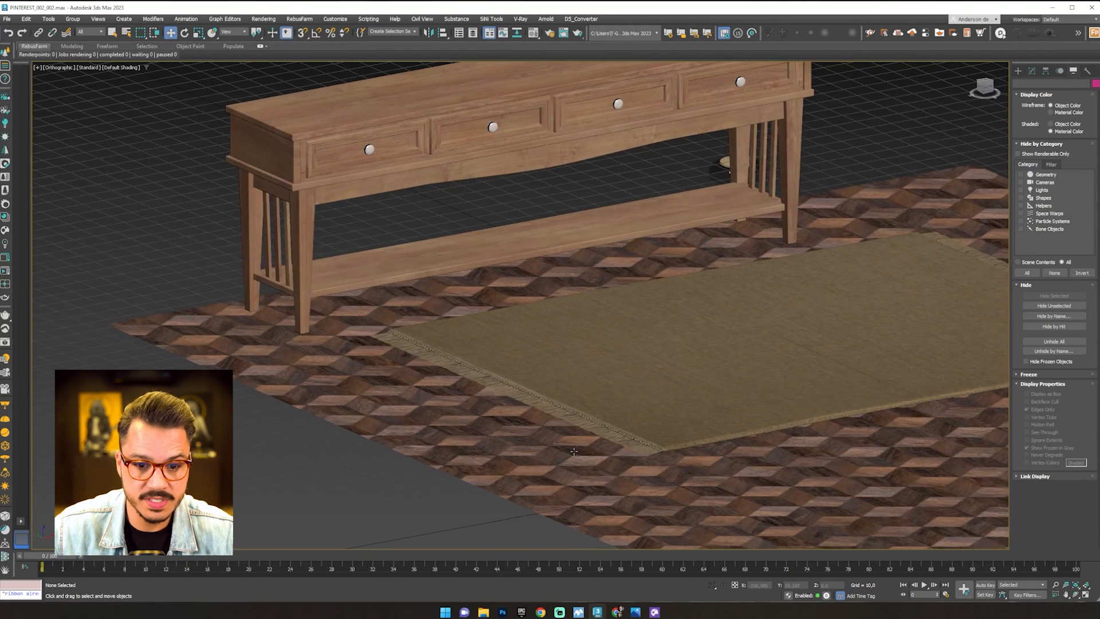
scroll(573, 451, "up", 5)
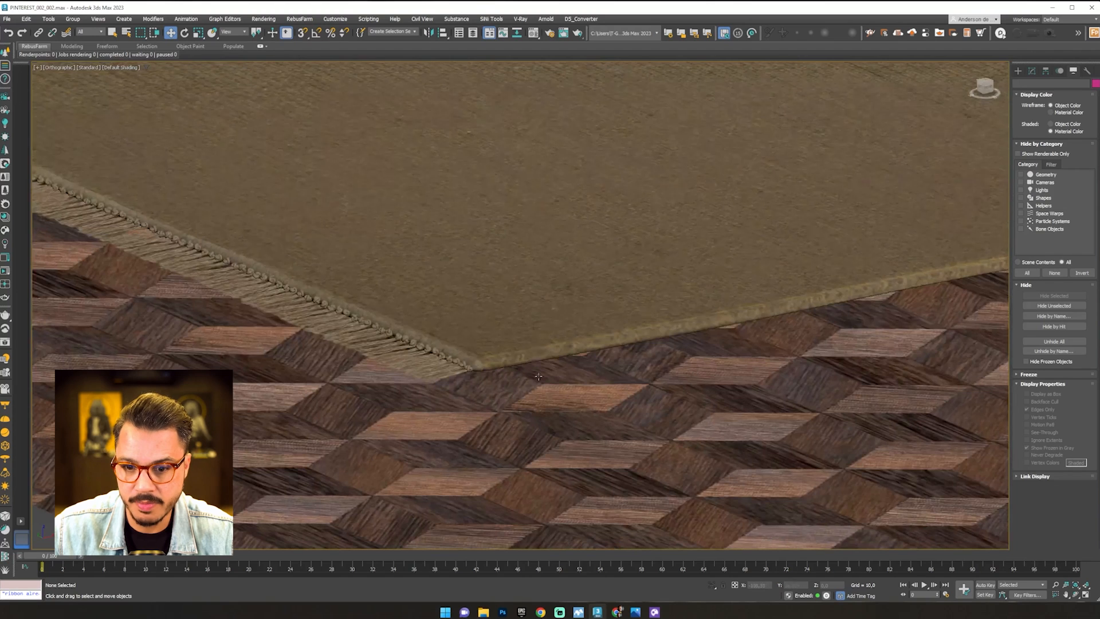
scroll(538, 377, "down", 6)
middle_click_drag(453, 305, 434, 417)
middle_click_drag(441, 343, 449, 378, "alt")
scroll(471, 223, "down", 2)
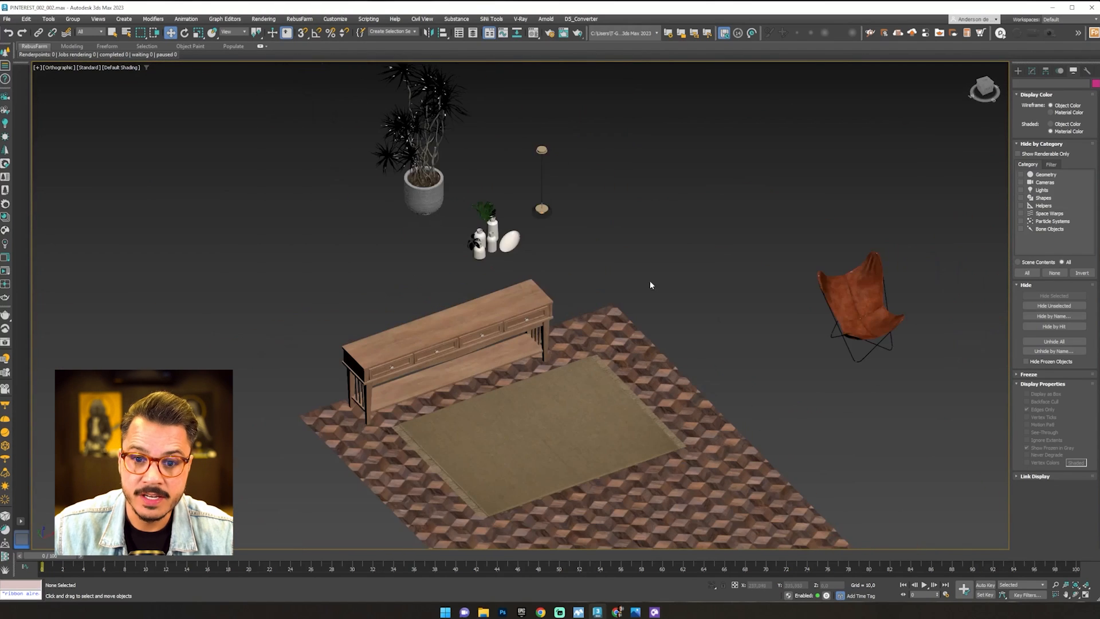
middle_click_drag(650, 285, 636, 279)
Try to position the vase set on the sideboard with plain moves, and undo the lift made in the front view
left_click(474, 241)
left_click_drag(485, 235, 429, 355)
key("f")
scroll(529, 362, "down", 3)
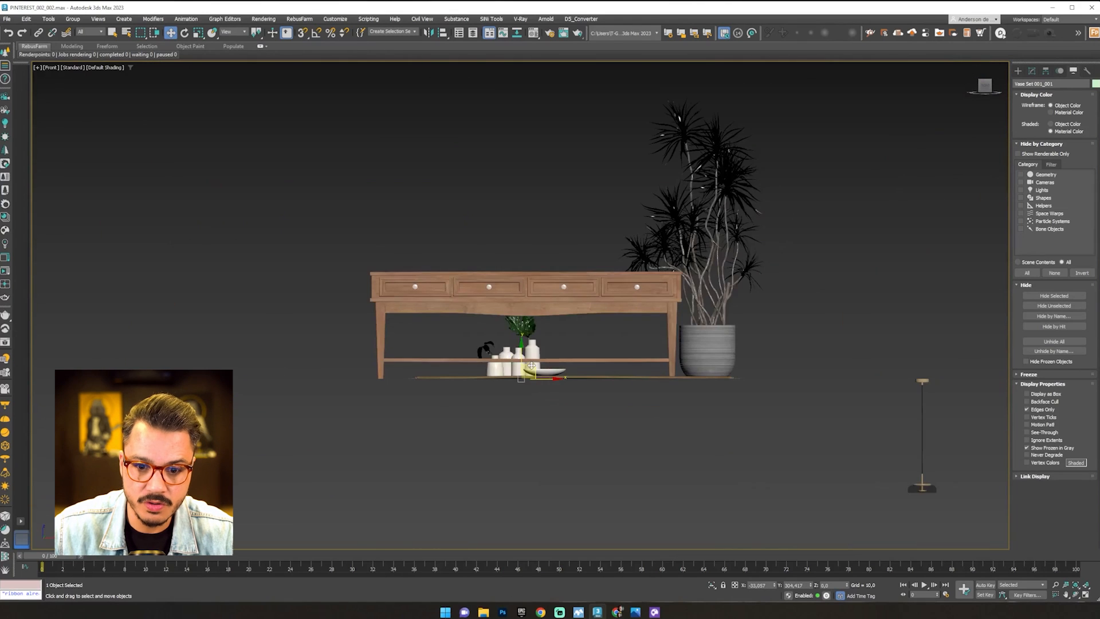
left_click_drag(531, 368, 519, 259)
key("ctrl+z")
Move the vase set away from the sideboard to the empty area beside the floor, and deselect it
middle_click_drag(498, 337, 542, 393, "alt")
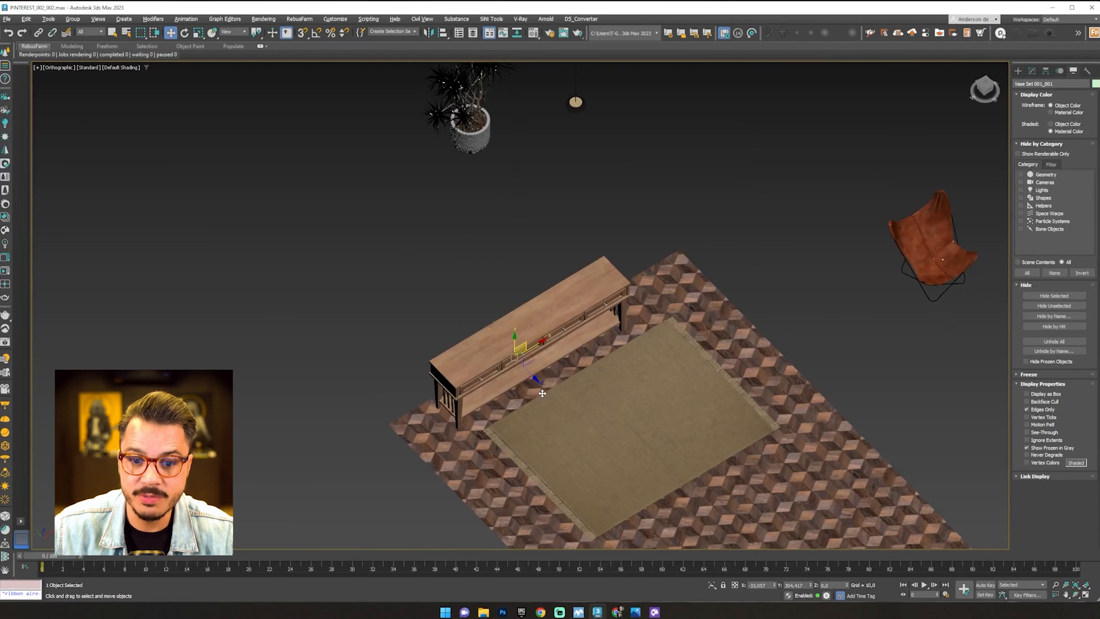
left_click_drag(521, 349, 756, 246)
middle_click_drag(755, 246, 667, 291, "alt")
left_click(667, 291)
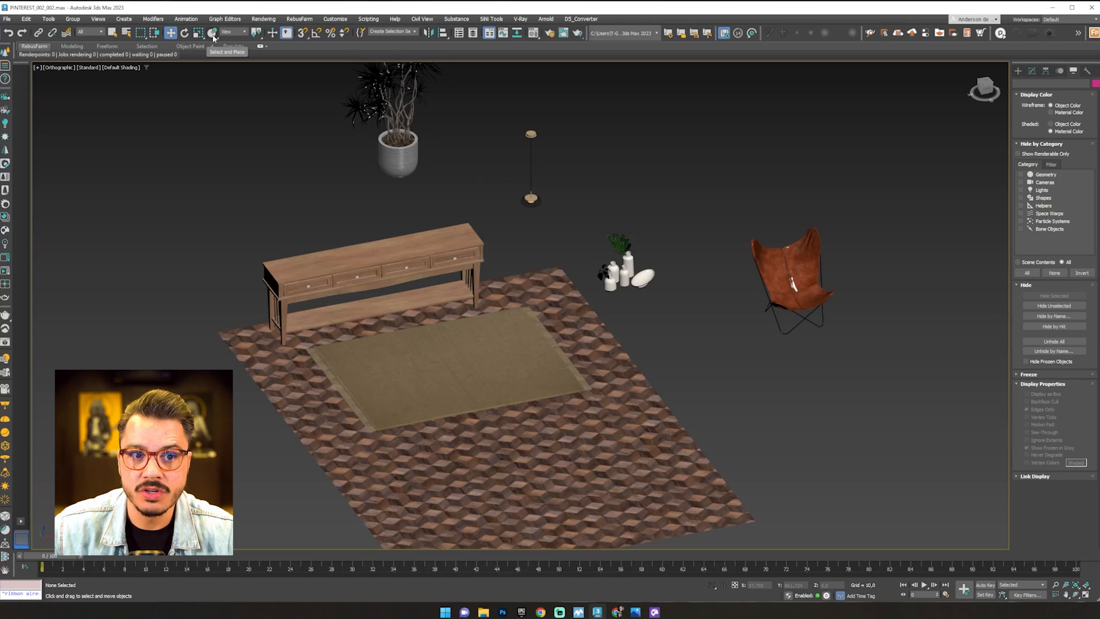
Switch the sideboard's Corona Proxy viewport display to Point cloud and back to Full mesh, and deselect it
middle_click_drag(270, 189, 426, 276, "alt")
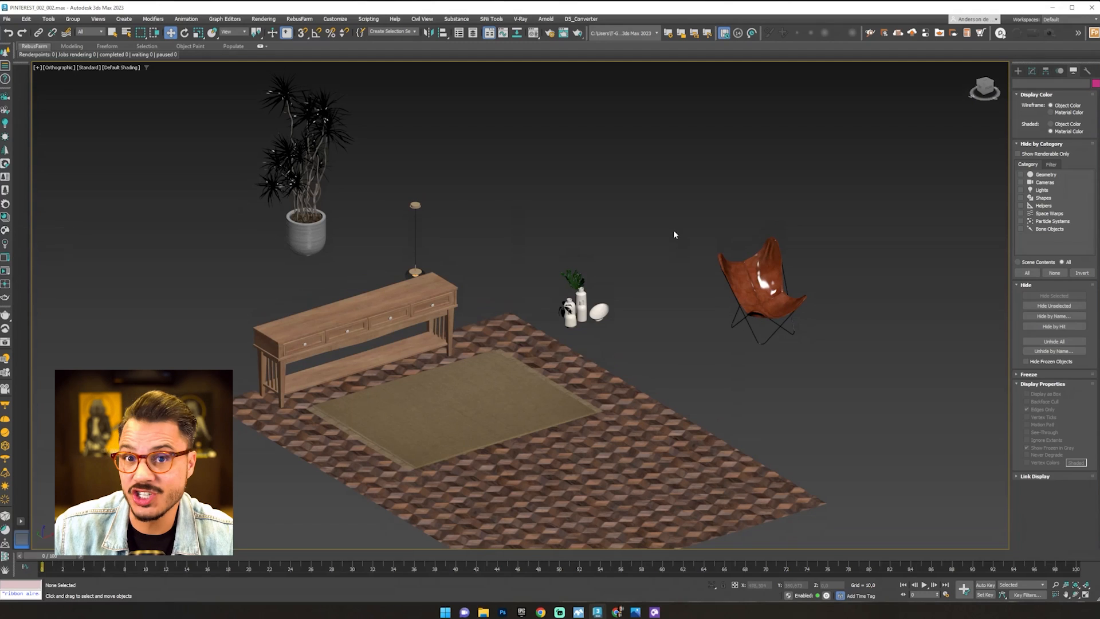
left_click(403, 308)
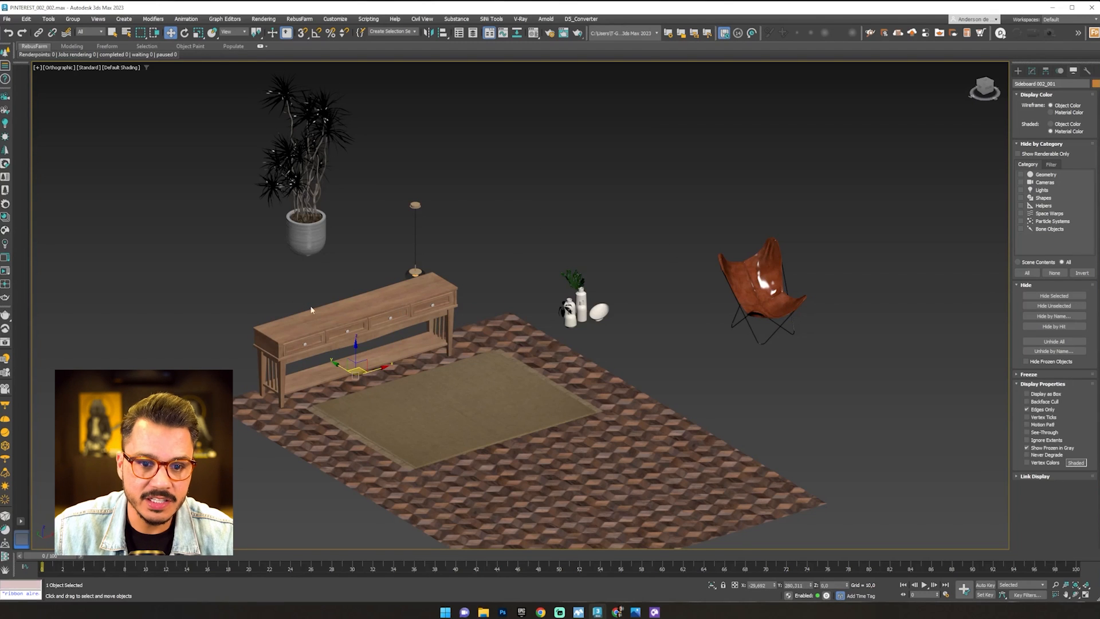
scroll(359, 358, "up", 4)
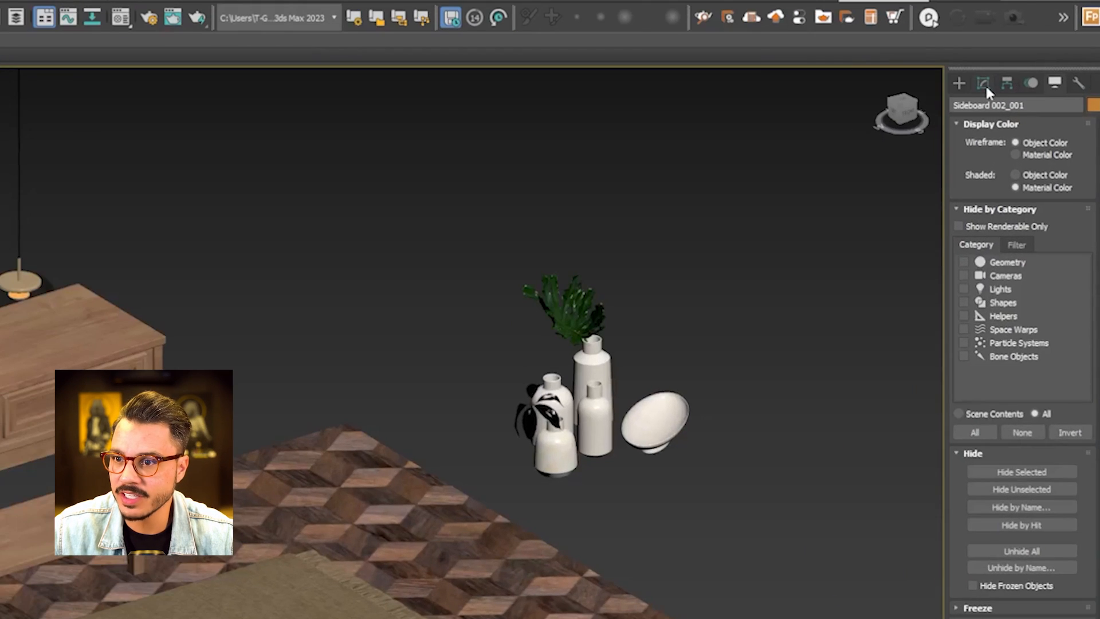
left_click(1031, 72)
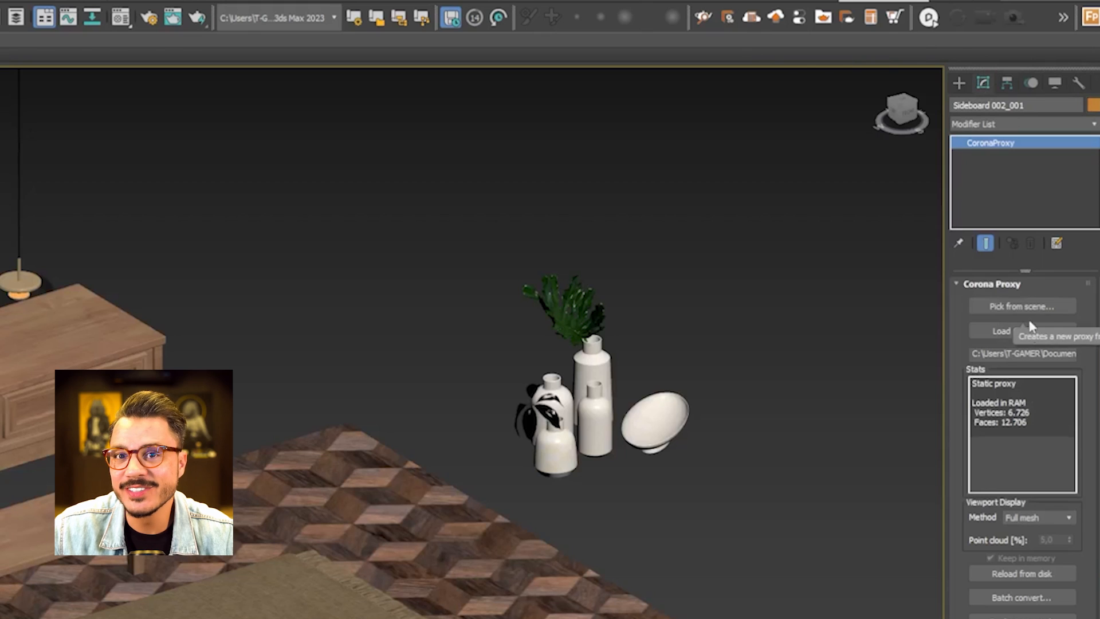
left_click(1042, 518)
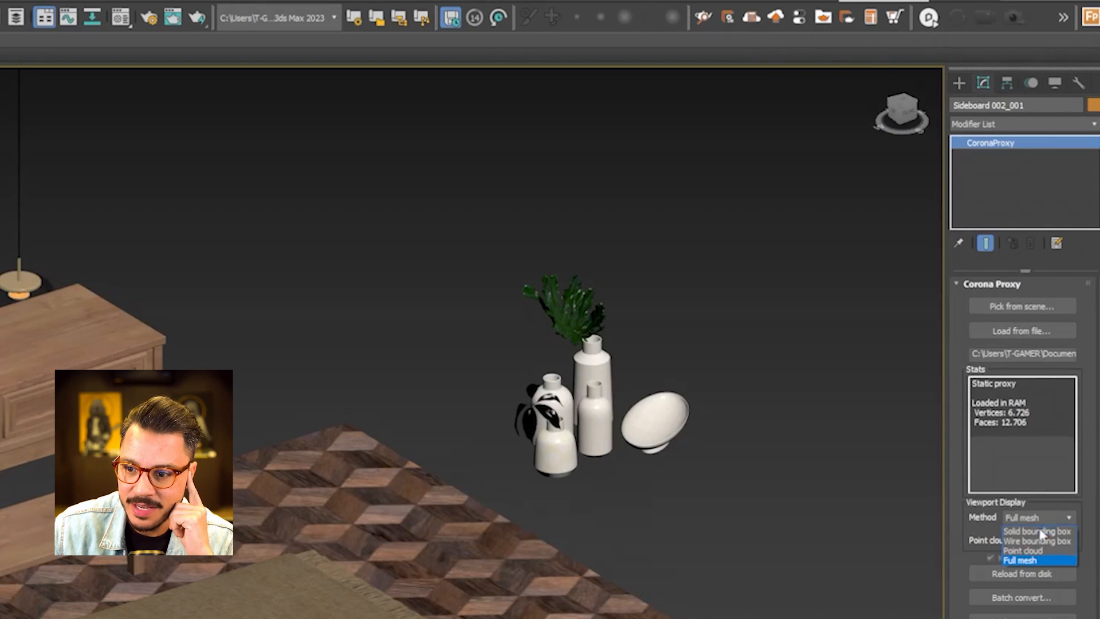
left_click(1041, 549)
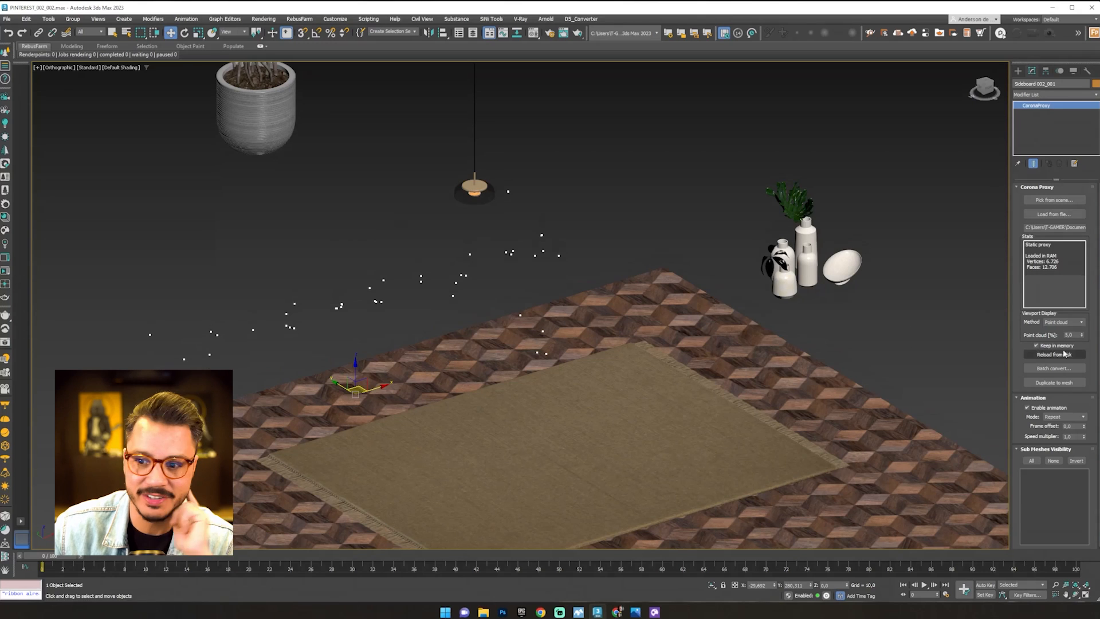
left_click(1062, 322)
left_click(1057, 350)
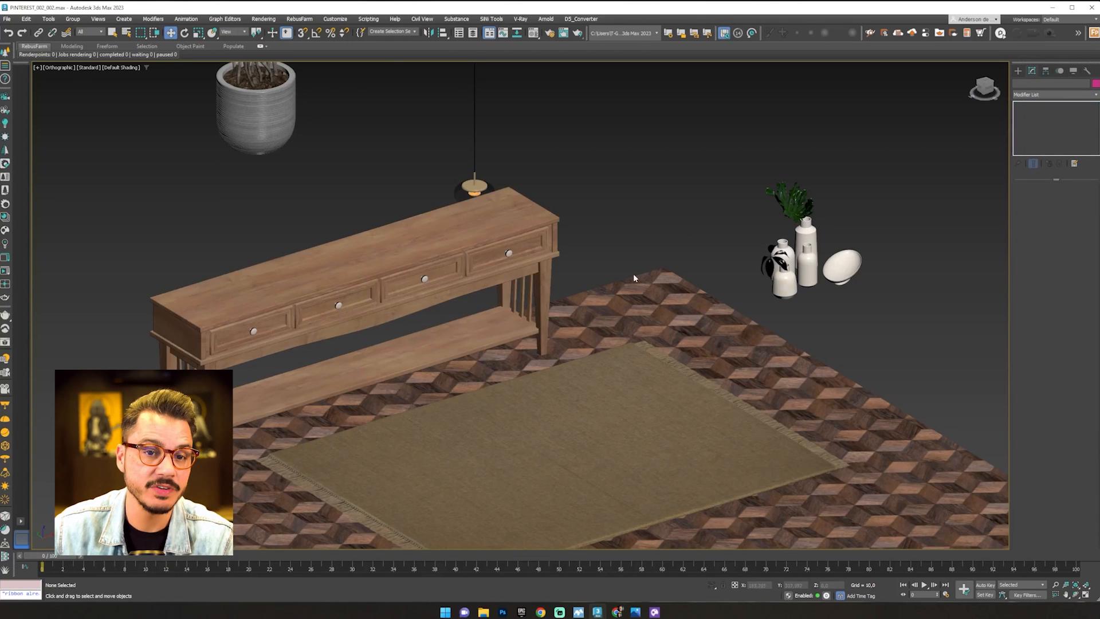
scroll(630, 275, "down", 3)
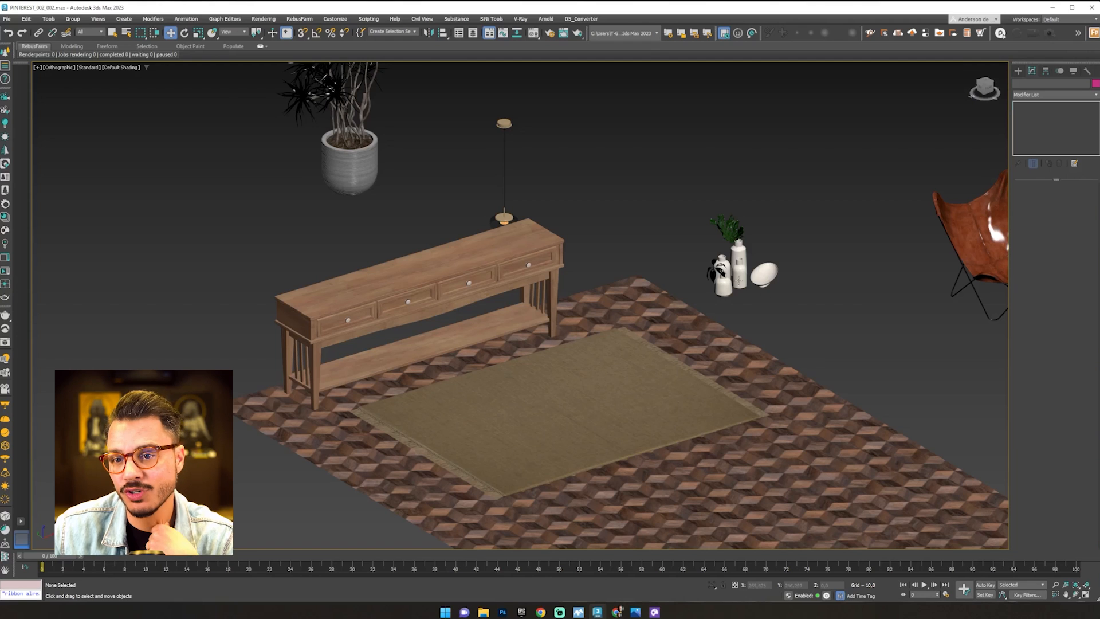
left_click(739, 280)
middle_click_drag(407, 317, 265, 322)
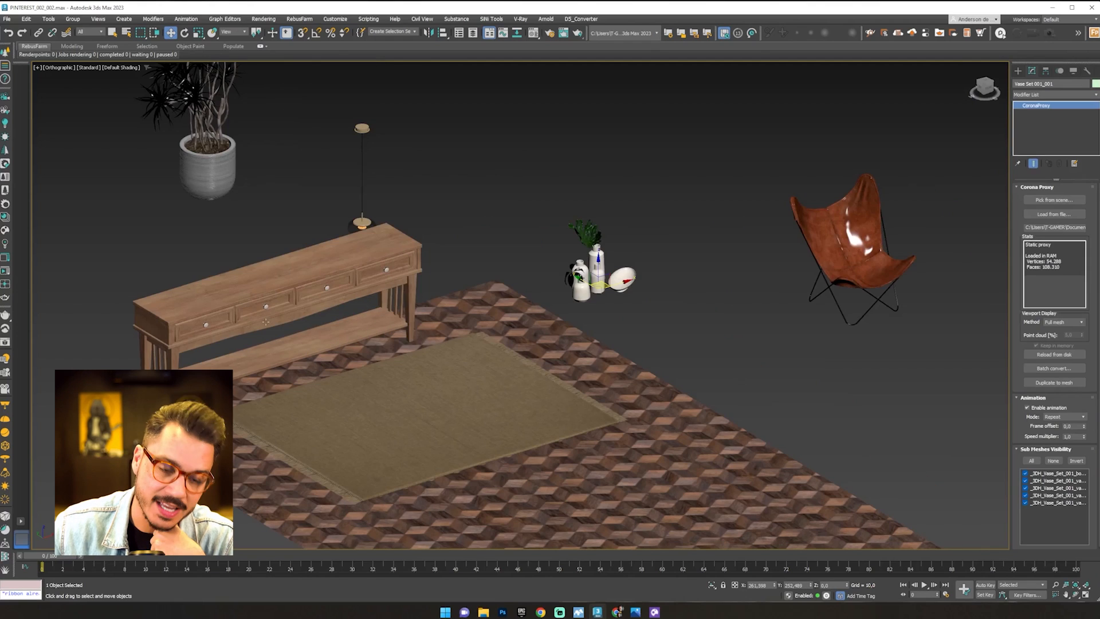
left_click(459, 241)
middle_click_drag(439, 375, 490, 368)
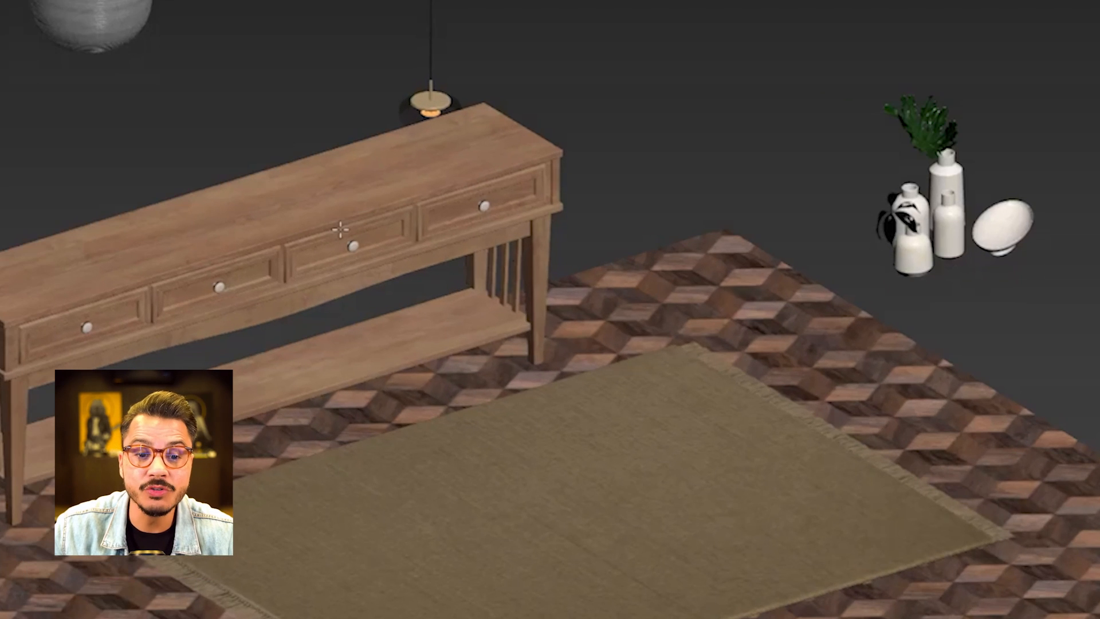
Convert the sideboard and the rug from Corona proxies to editable geometry
left_click(357, 285)
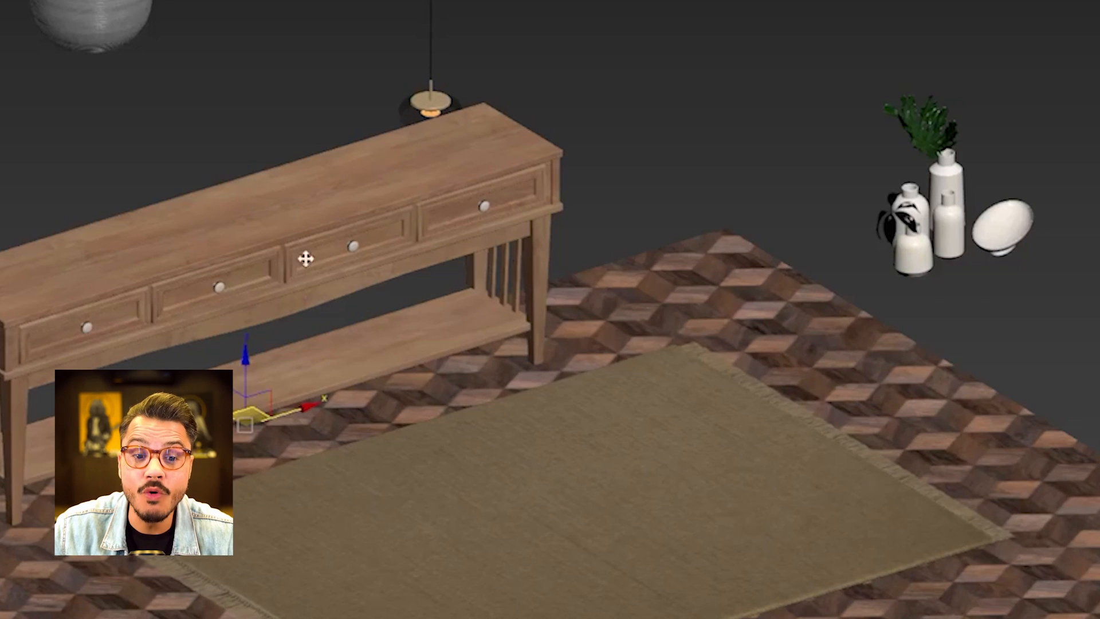
right_click(300, 257)
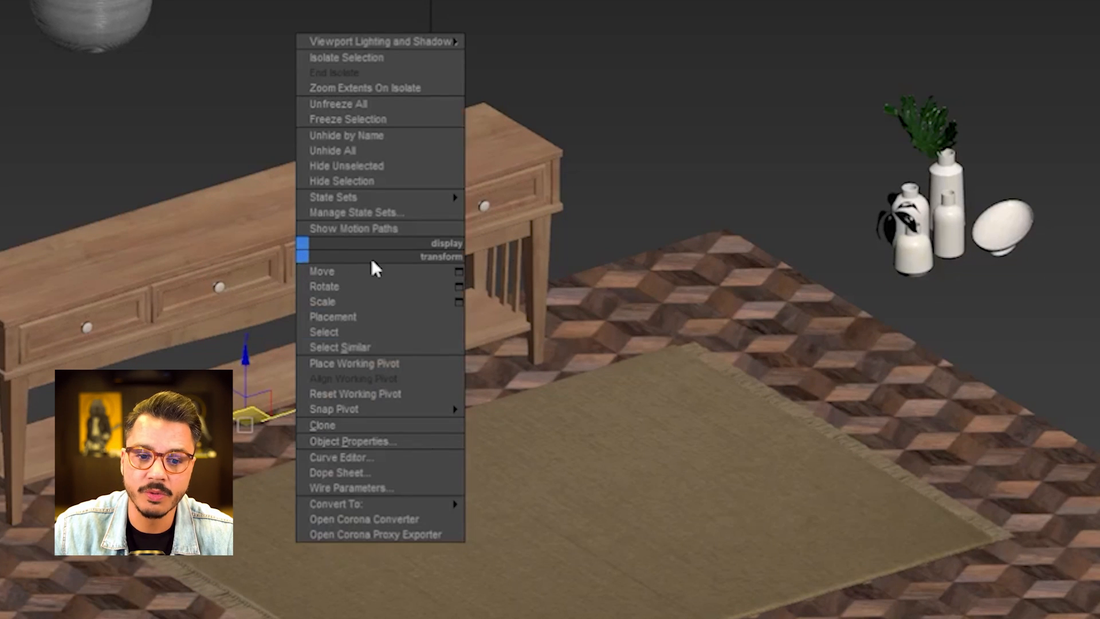
mouse_move(383, 505)
left_click(510, 502)
left_click(564, 487)
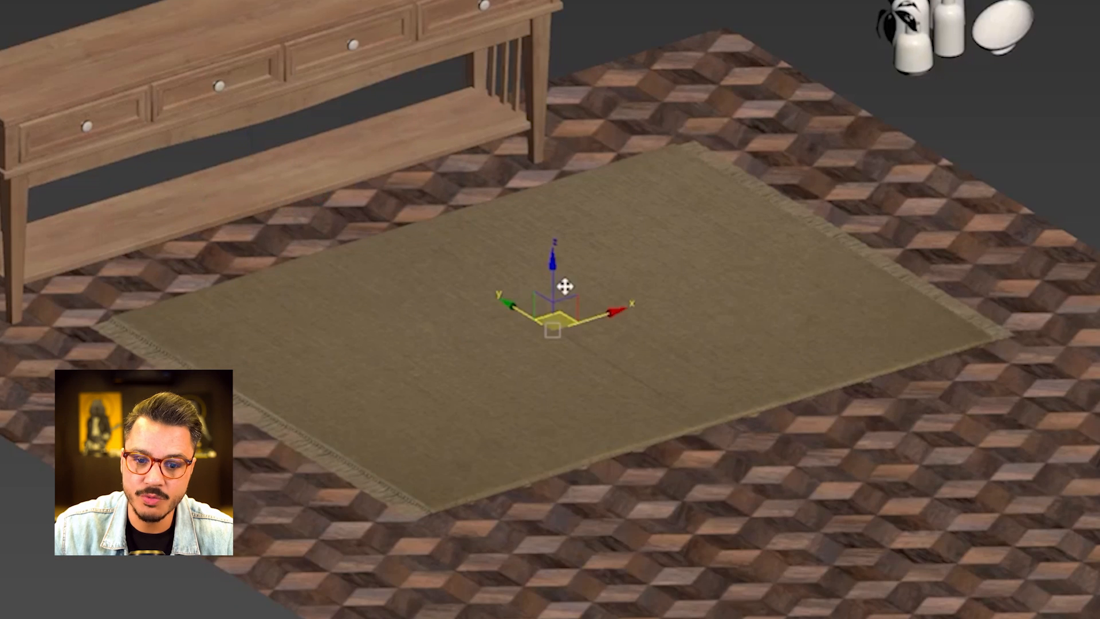
right_click(564, 286)
mouse_move(685, 530)
left_click(790, 532)
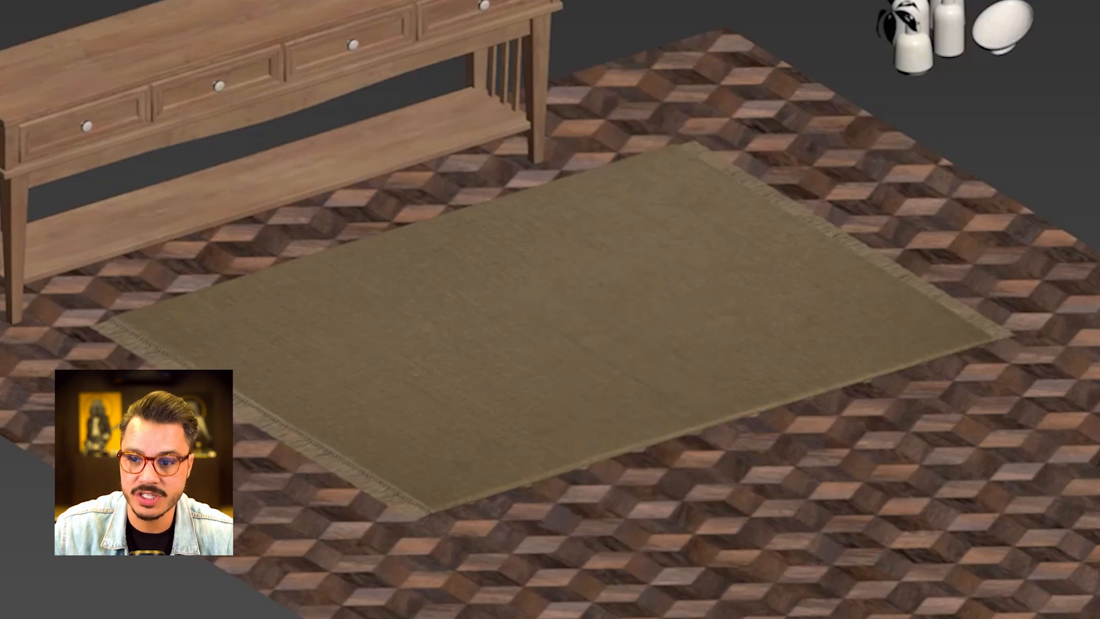
Place the vase set on the sideboard's top near its left end with Select and Place
middle_click_drag(727, 314, 646, 396)
middle_click_drag(465, 235, 484, 188)
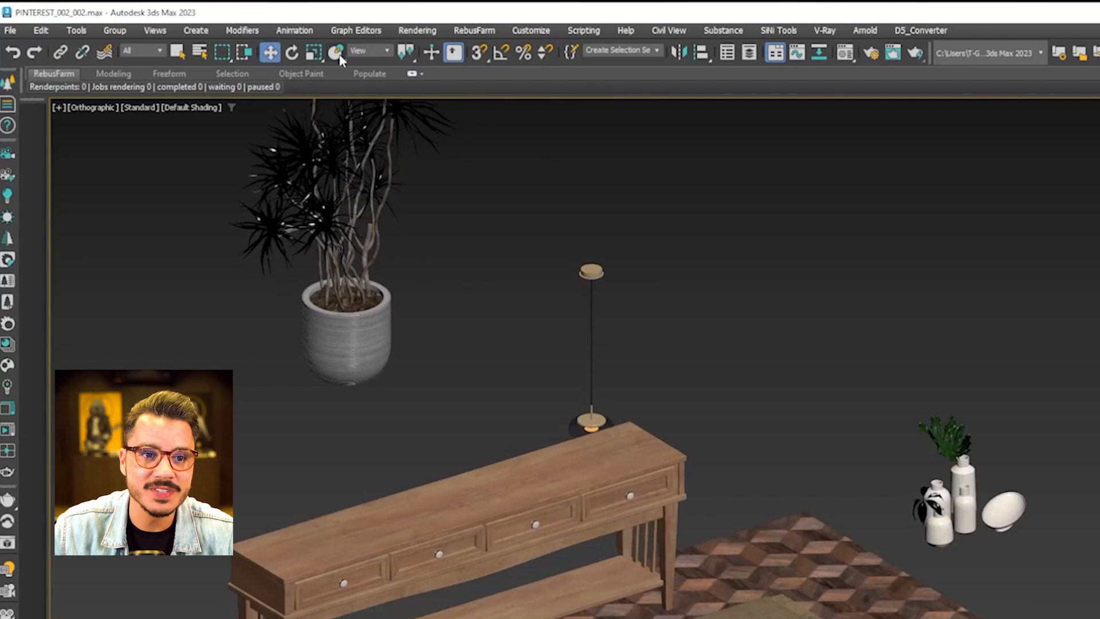
left_click(335, 53)
left_click_drag(607, 321, 212, 336)
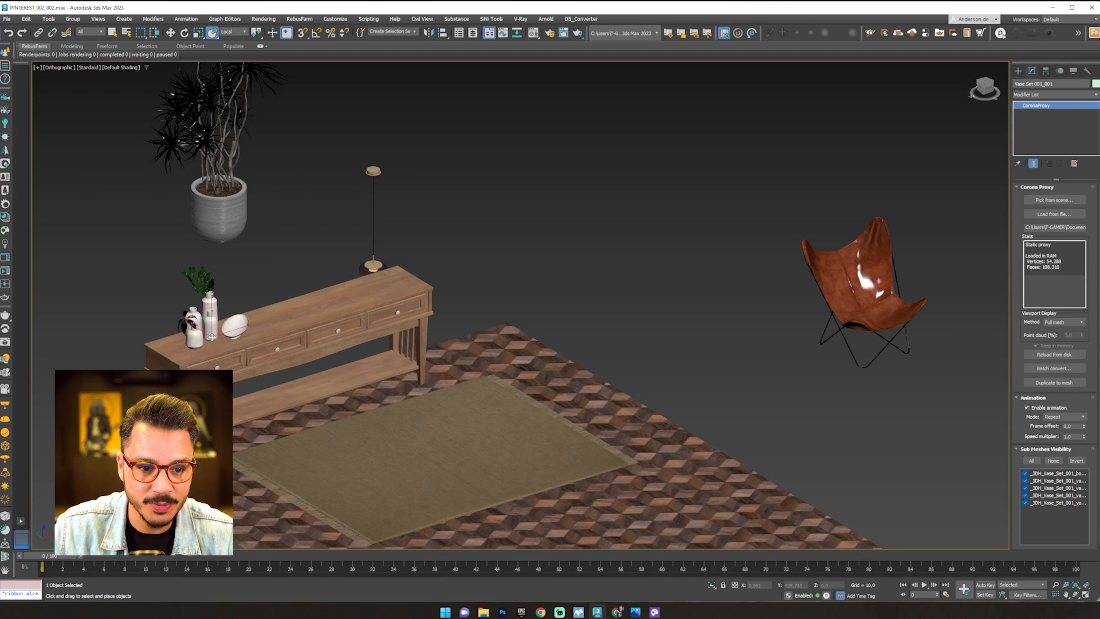
Place the leather chair on the near-left part of the rug with Select and Place, and check its feet from the front
left_click_drag(859, 298, 337, 468)
scroll(332, 505, "up", 5)
scroll(355, 488, "up", 4)
scroll(358, 372, "down", 7)
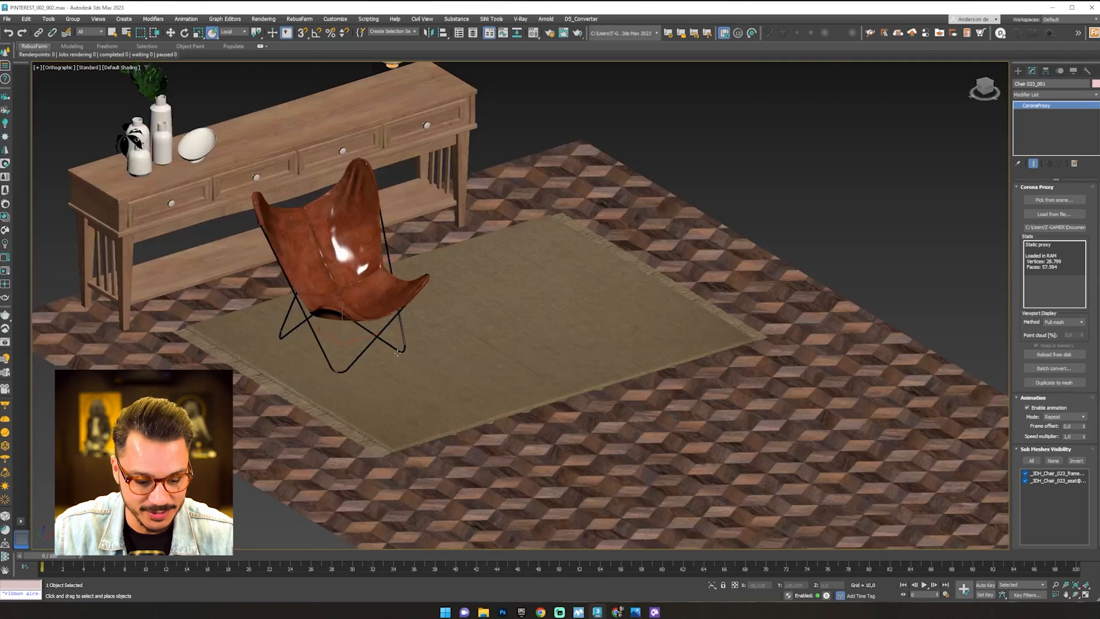
key("f")
key("z")
scroll(428, 490, "up", 6)
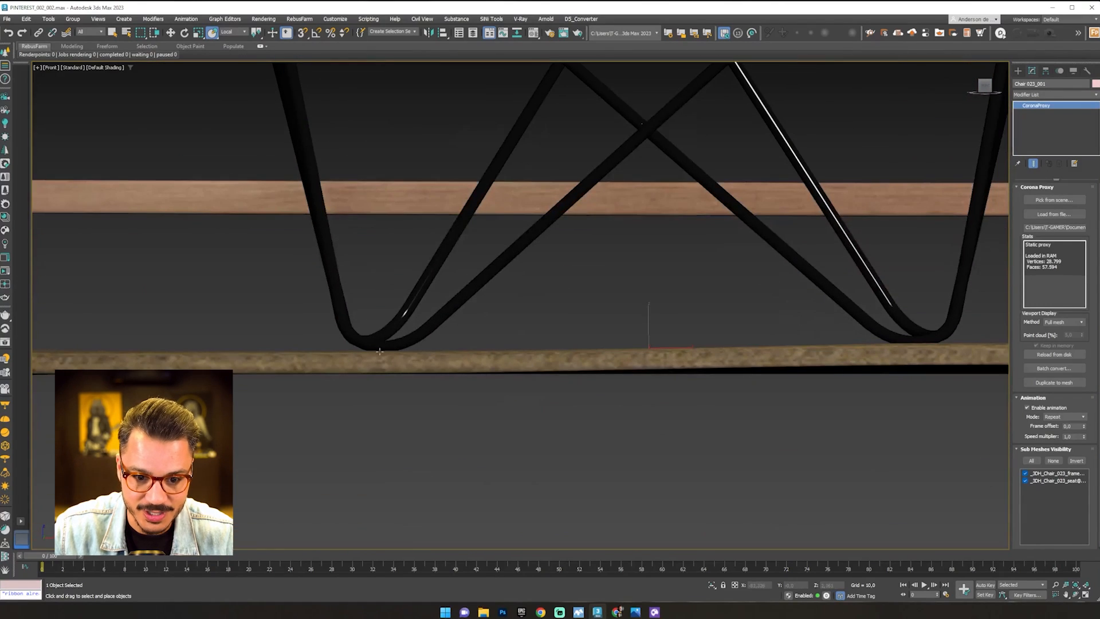
Check from the front how the vases rest on the sideboard's top, and deselect the leather chair
scroll(825, 342, "down", 6)
middle_click_drag(624, 205, 528, 441)
scroll(484, 319, "up", 5)
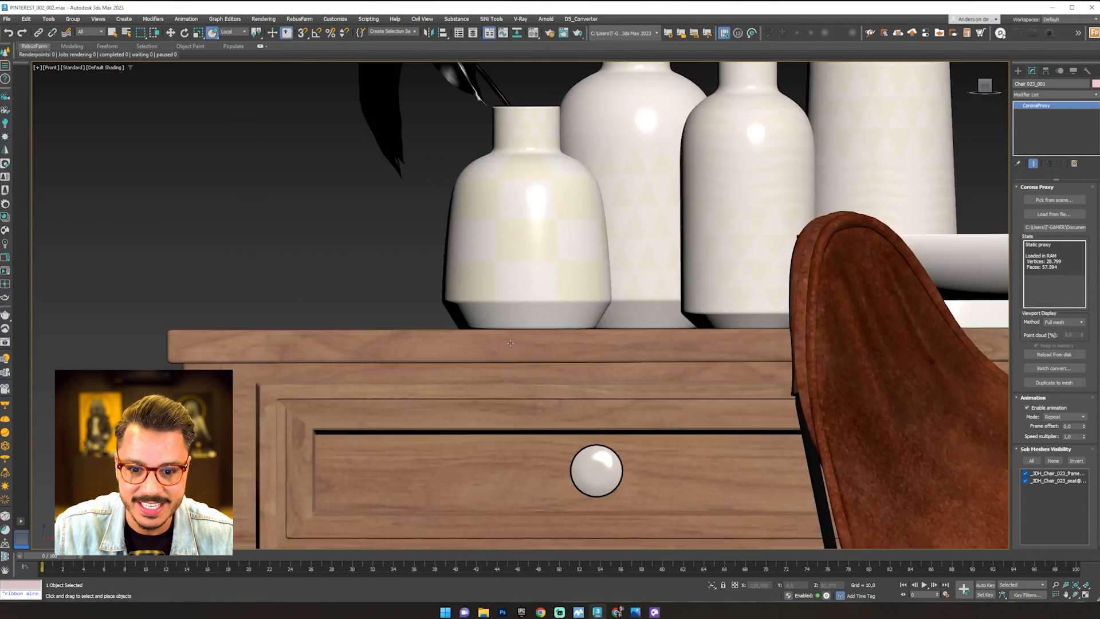
scroll(483, 319, "down", 7)
middle_click_drag(483, 319, 206, 75, "alt")
scroll(548, 428, "down", 4)
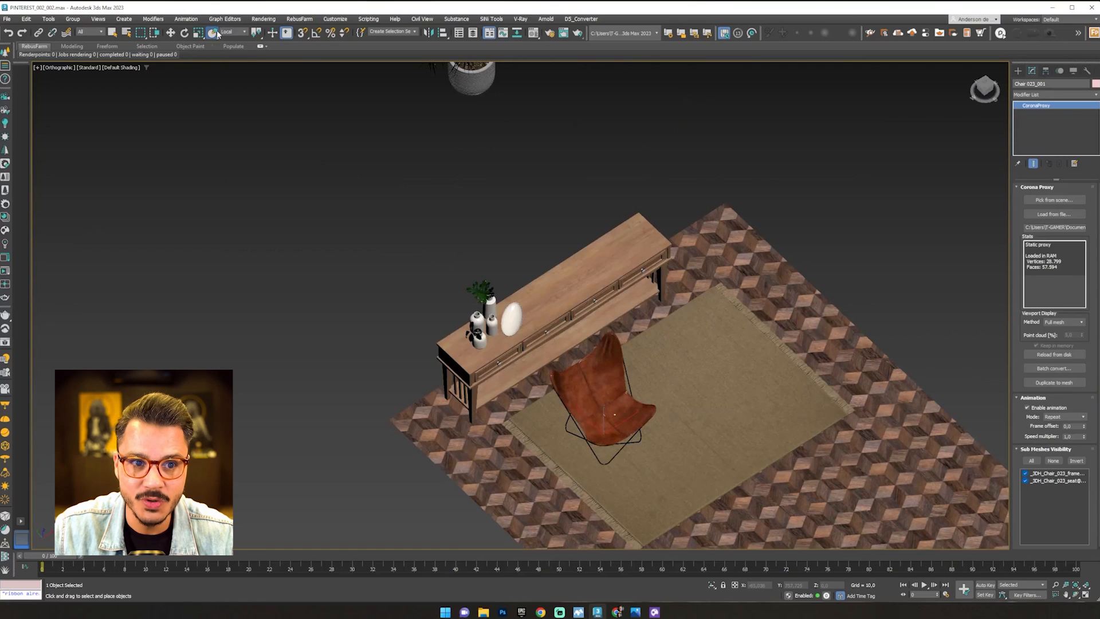
left_click(341, 205)
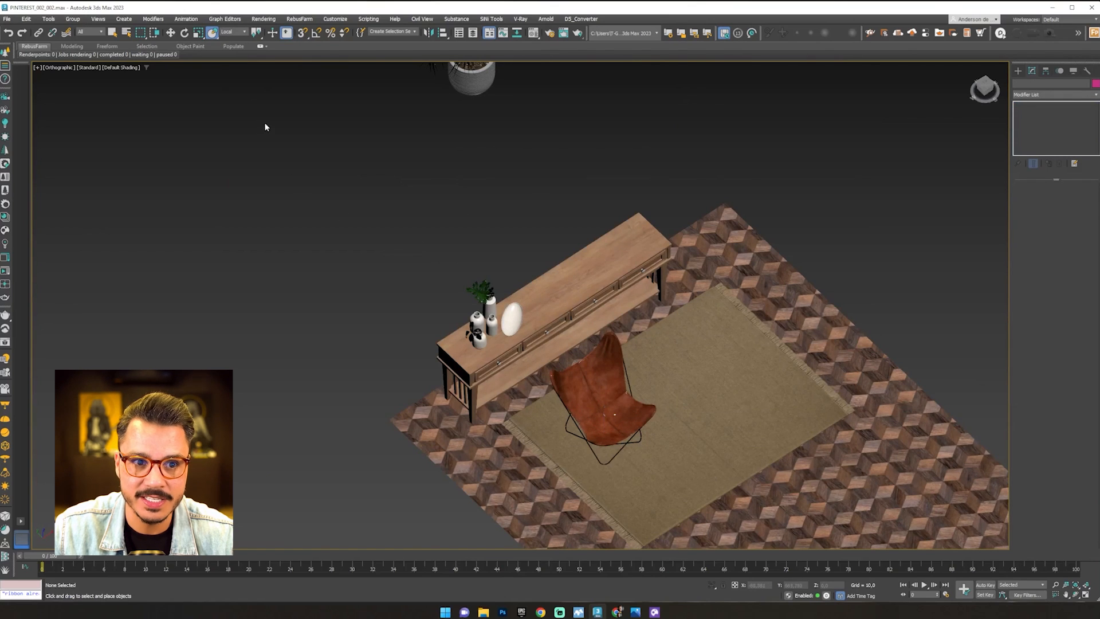
Move the potted indoor plant onto the wood floor beside the sideboard's right end
middle_click_drag(265, 124, 105, 245)
left_click(305, 195)
middle_click_drag(345, 252, 332, 236, "alt")
key("w")
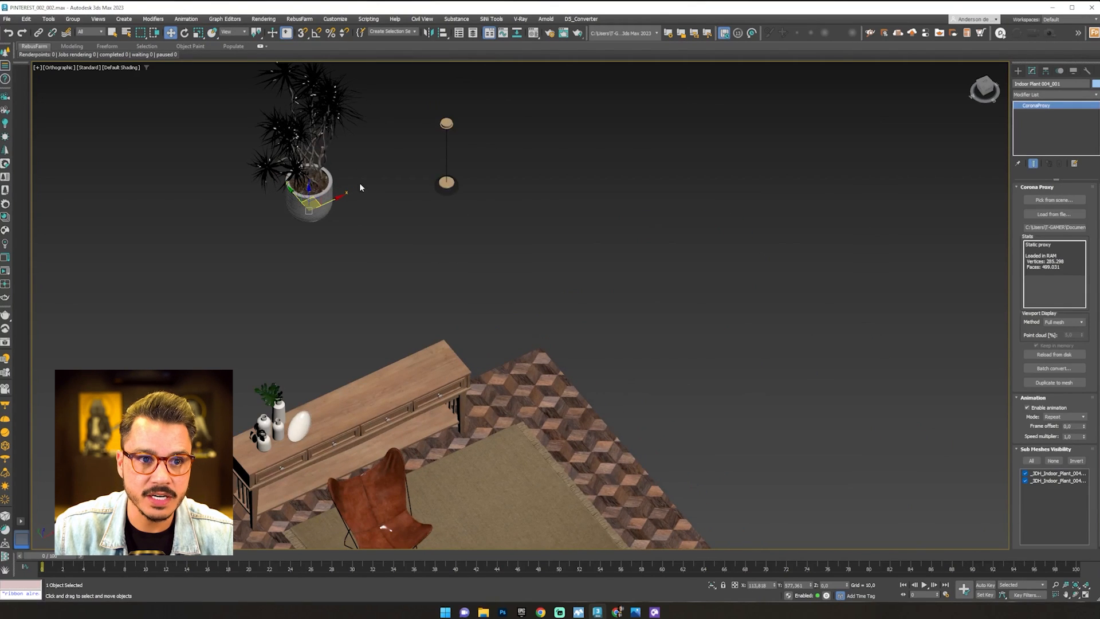
left_click_drag(317, 202, 502, 401)
middle_click_drag(509, 411, 384, 383, "alt")
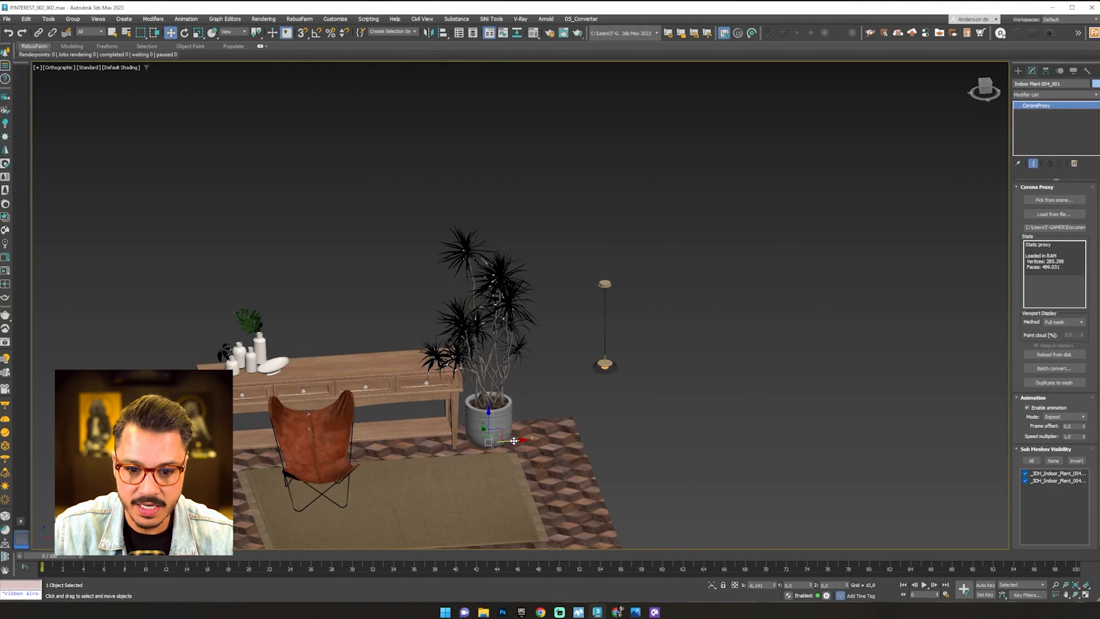
Shift the plant and sideboard together slightly to the left, and nudge the vase set slightly right along the sideboard's top
left_click(379, 384, "ctrl")
left_click_drag(429, 369, 413, 376)
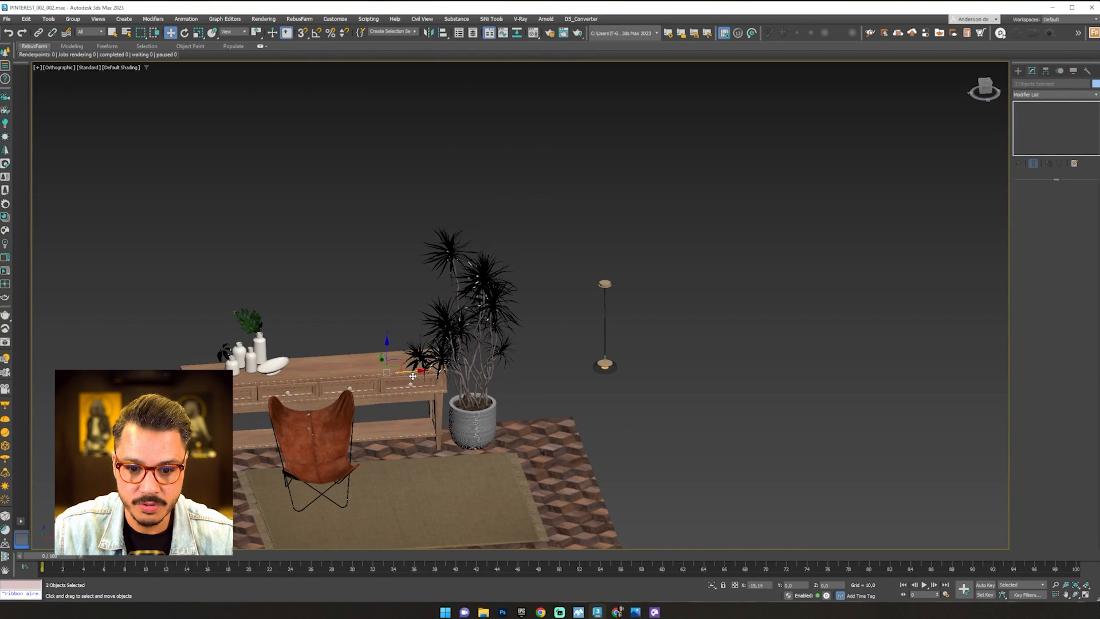
left_click(278, 286)
mouse_move(273, 363)
left_mouse_down()
mouse_move(306, 363)
mouse_move(287, 363)
left_mouse_up()
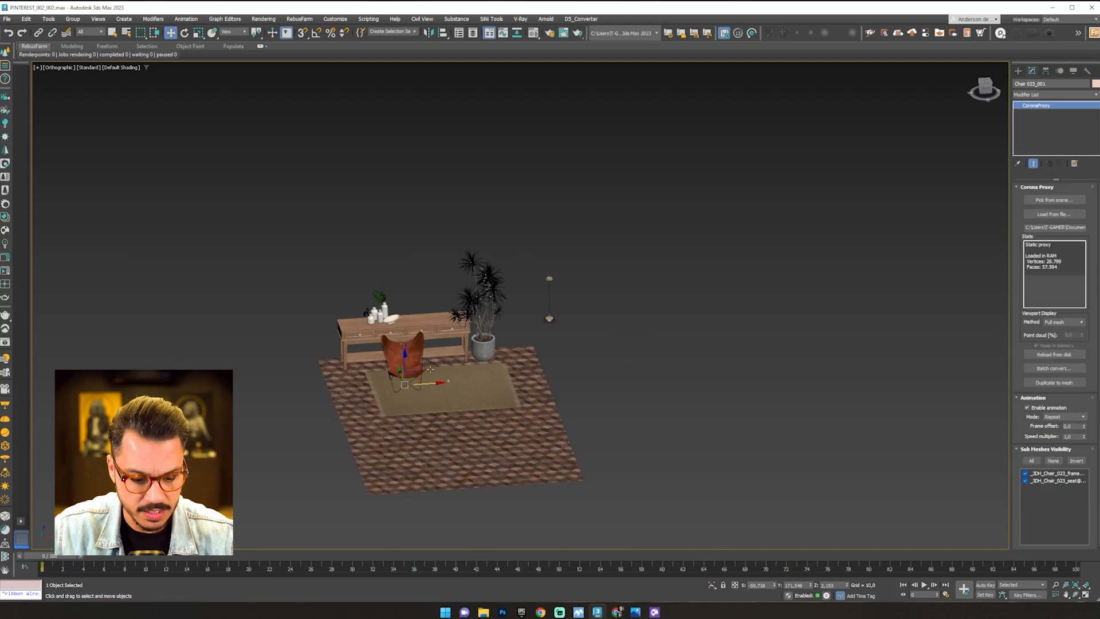
Enable Angle Snap and rotate the leather chair in the top view so its seat faces diagonally across the rug
key("t")
key("z")
scroll(547, 346, "down", 5)
key("e")
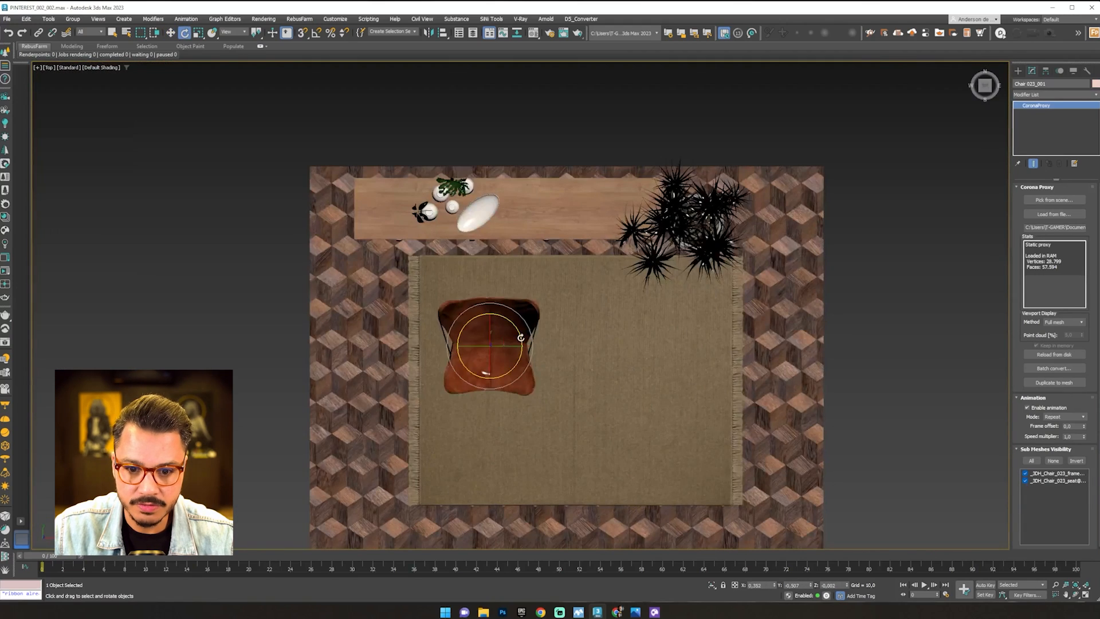
left_click_drag(521, 337, 518, 284)
key("ctrl+z")
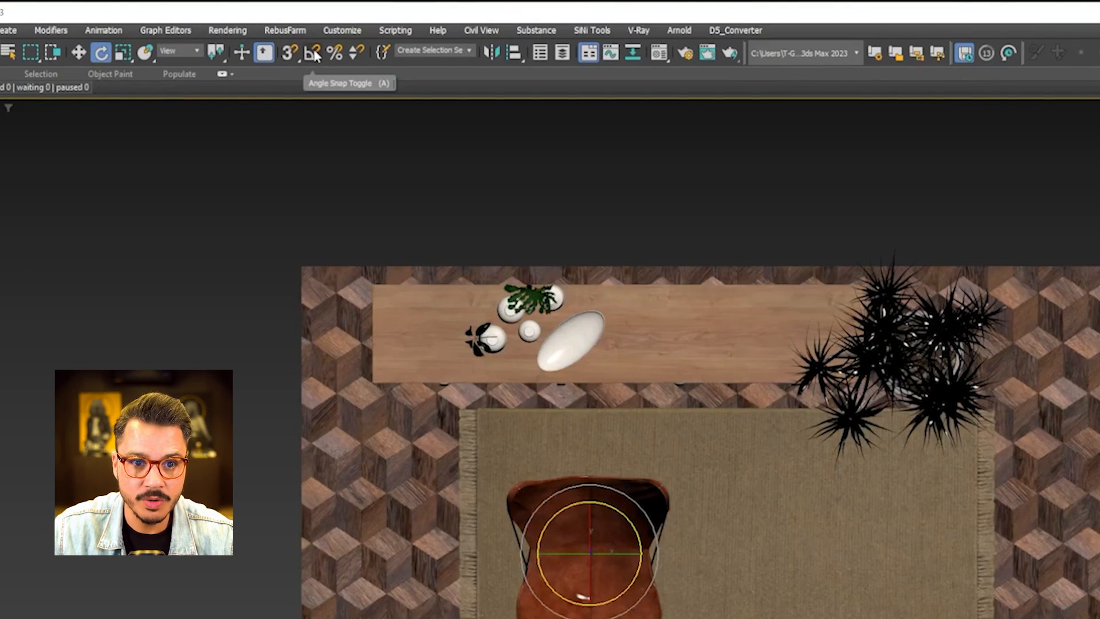
left_click(314, 54)
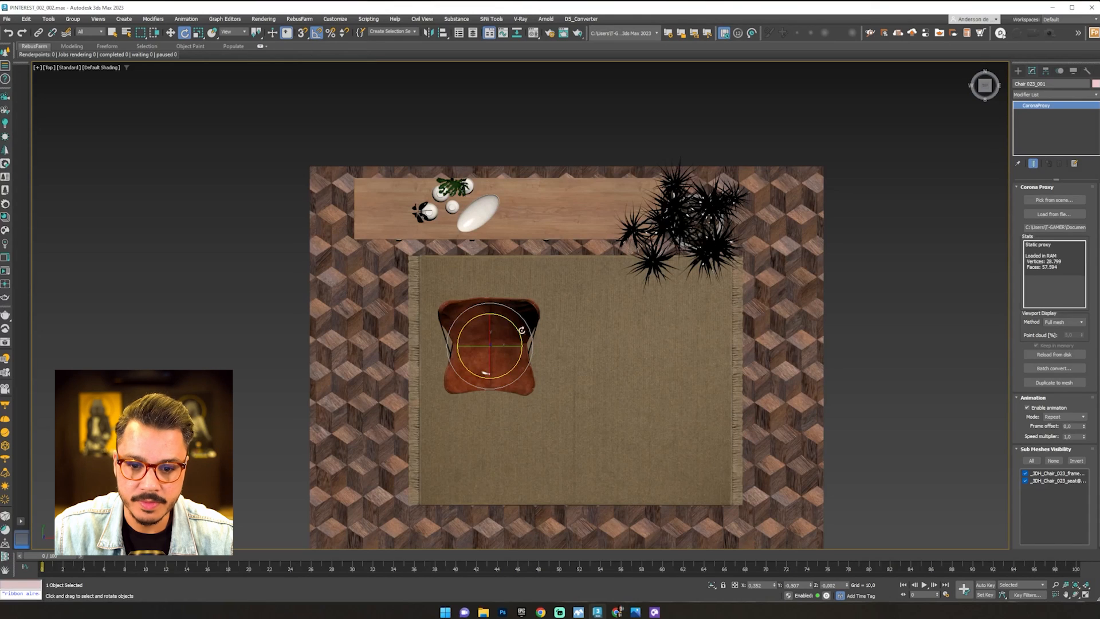
left_click_drag(650, 532, 637, 511)
left_click_drag(515, 313, 520, 327)
Nudge the chair slightly right on the rug with Select and Move, and deselect it to check the arrangement
key("w")
scroll(522, 334, "down", 3)
middle_click_drag(572, 395, 571, 324, "alt")
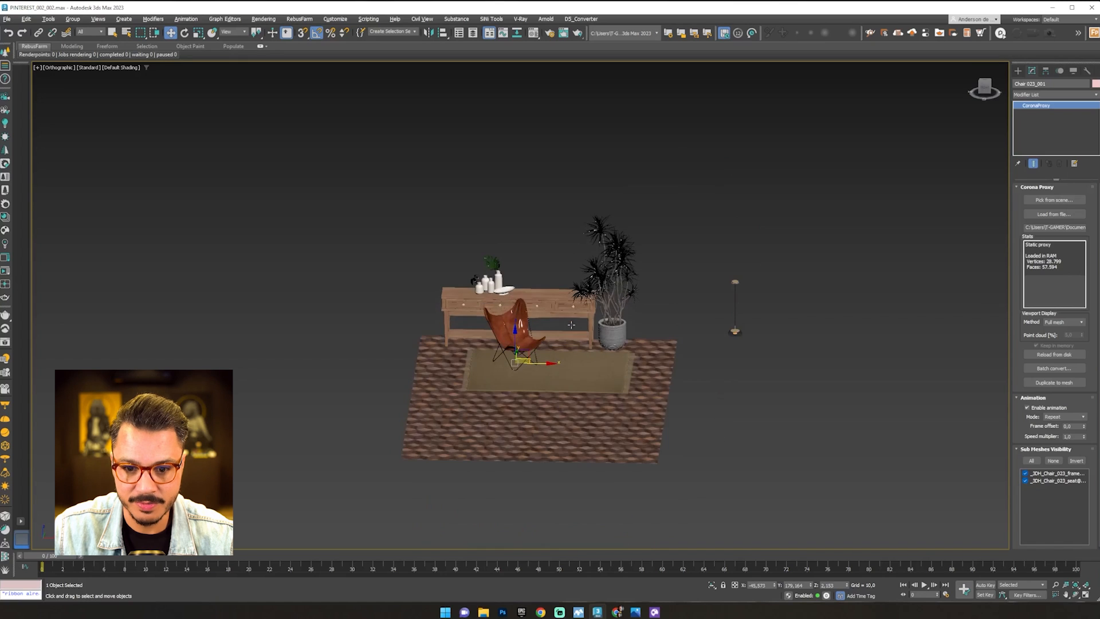
left_click(720, 408)
scroll(577, 337, "up", 5)
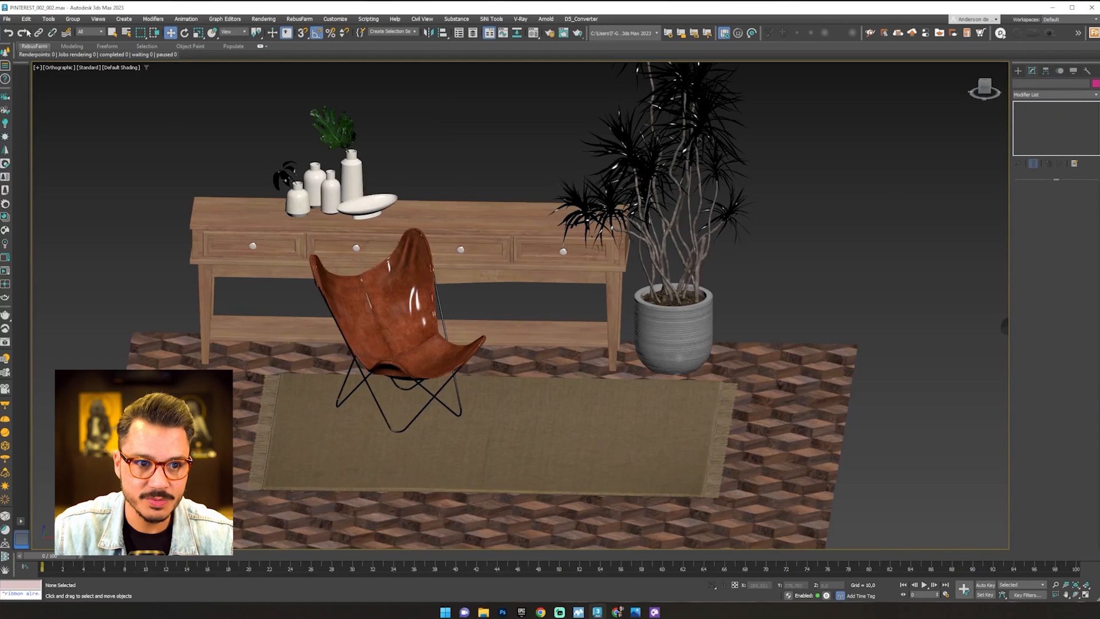
Save the scene file
left_click(7, 19)
left_click(23, 94)
scroll(802, 383, "down", 5)
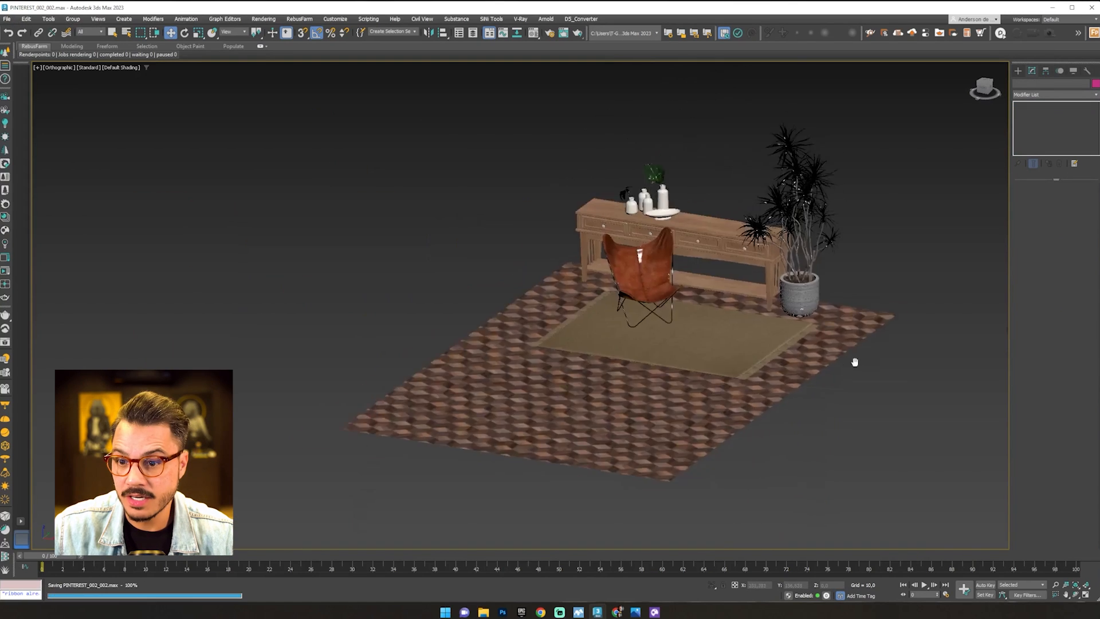
Unhide all objects in the scene and check the furniture through the room's doorway
left_click(1073, 71)
left_click(1053, 341)
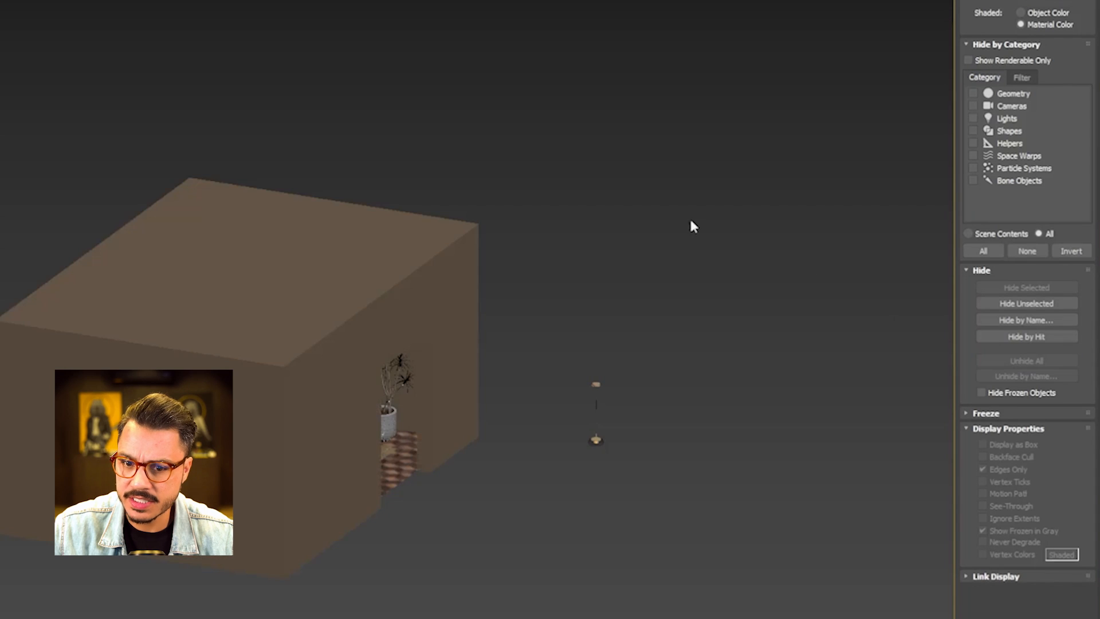
scroll(497, 373, "down", 3)
middle_click_drag(497, 373, 336, 345, "alt")
scroll(336, 345, "up", 6)
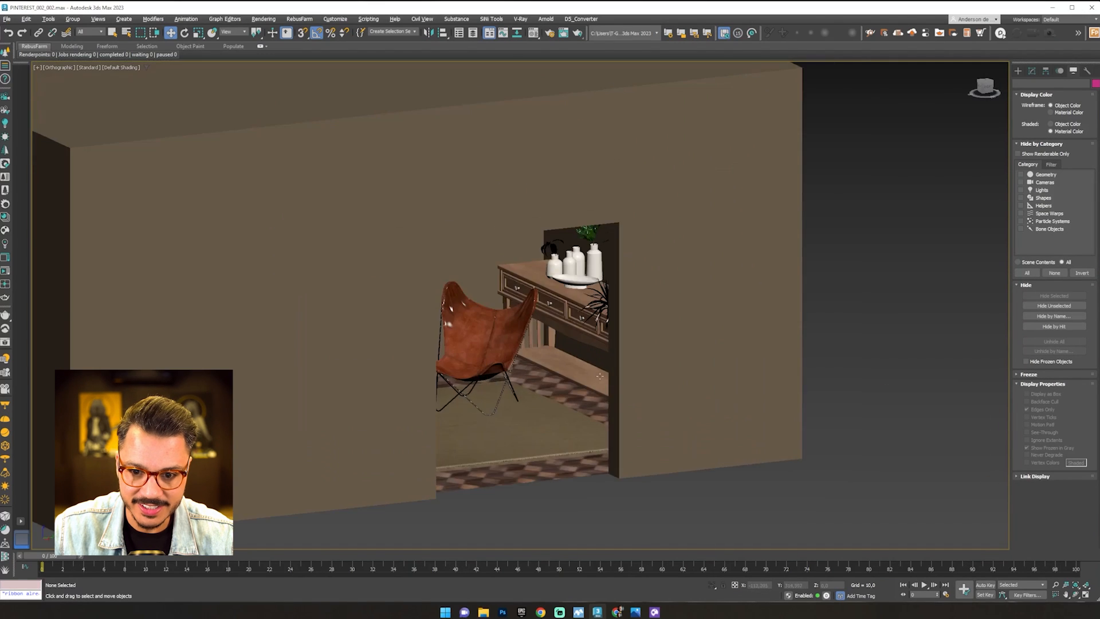
middle_click_drag(599, 376, 762, 435, "alt")
scroll(888, 453, "down", 4)
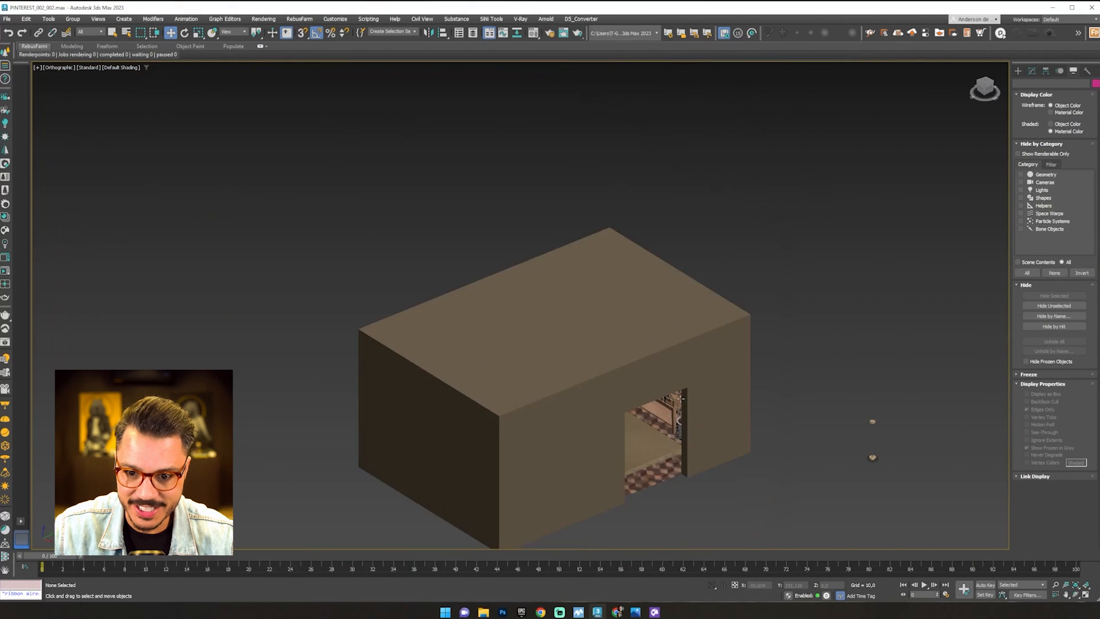
Move the whole pendant lamp in the wireframe top view from outside the room to above the sideboard, left of the plant
middle_click_drag(888, 453, 758, 402)
left_click_drag(772, 382, 717, 438)
key("t")
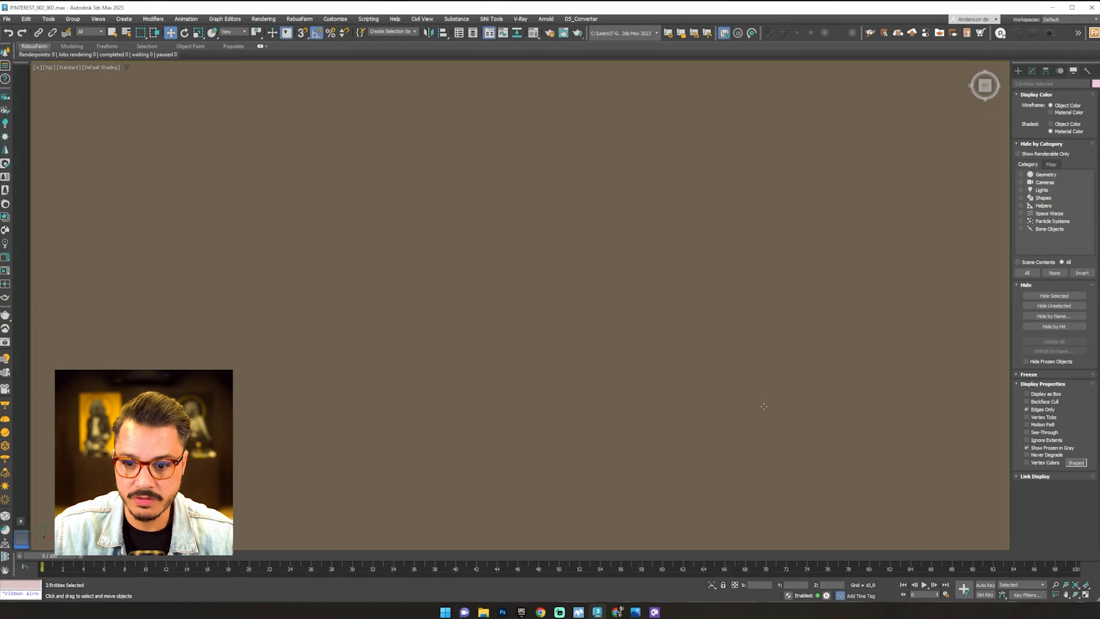
key("z")
scroll(771, 401, "down", 3)
key("F3")
scroll(836, 237, "down", 6)
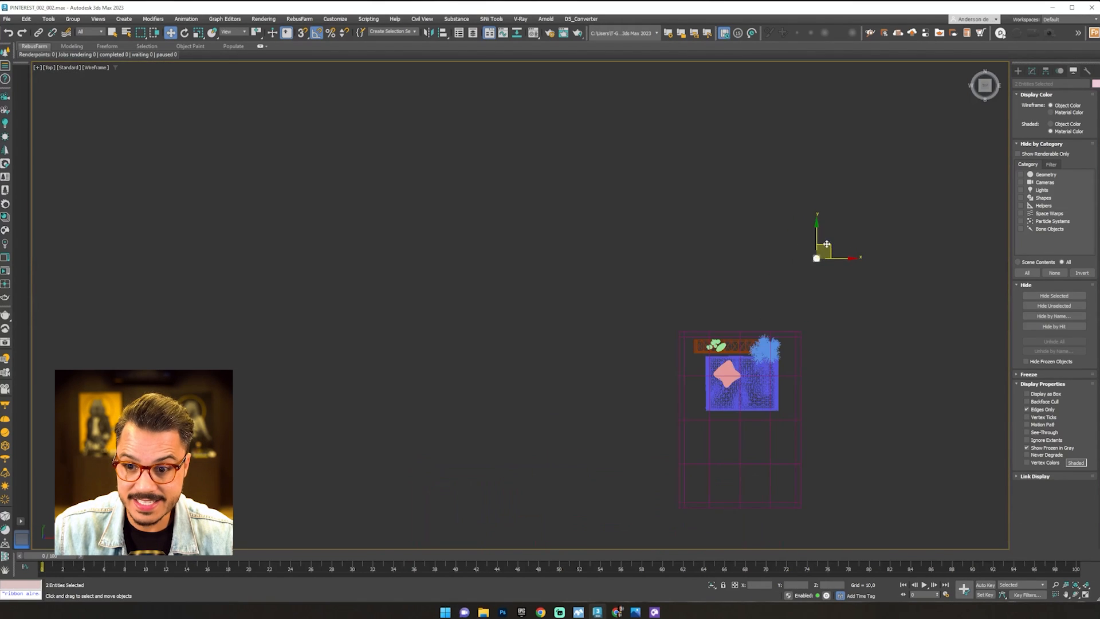
left_click_drag(829, 245, 748, 333)
scroll(752, 355, "up", 9)
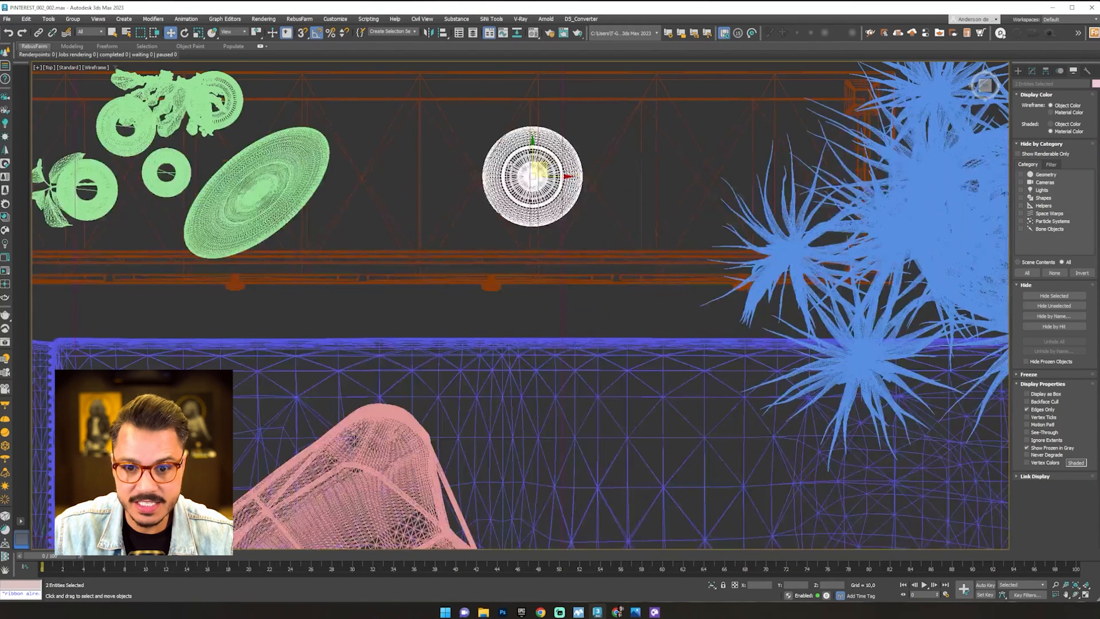
left_click_drag(533, 176, 644, 191)
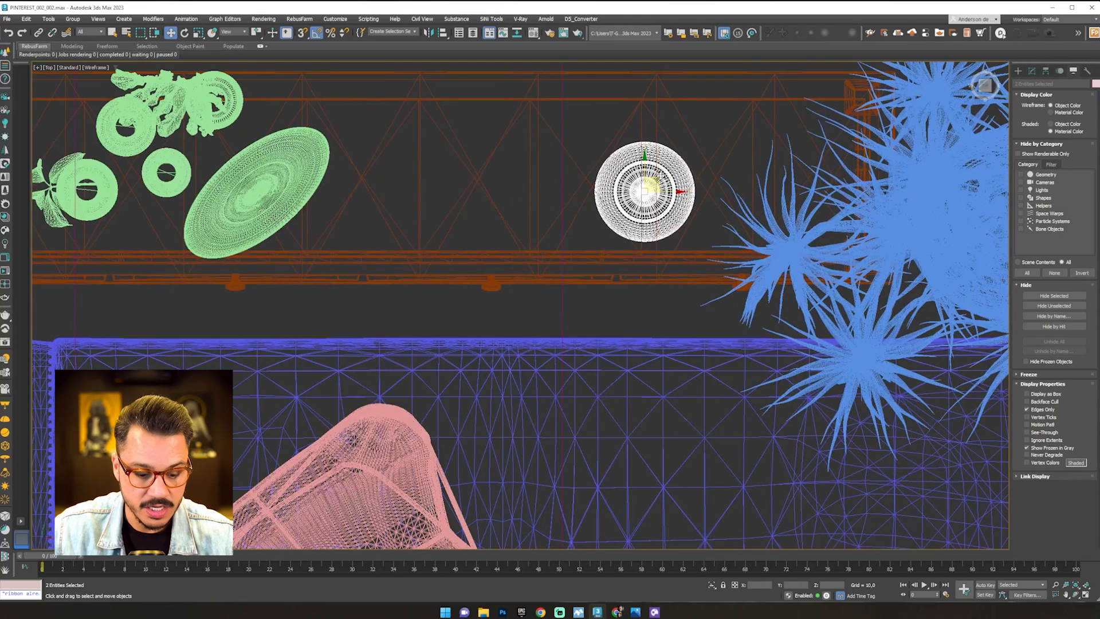
Raise the pendant lamp in the front view until its shade hangs above the sideboard
key("f")
scroll(629, 218, "down", 10)
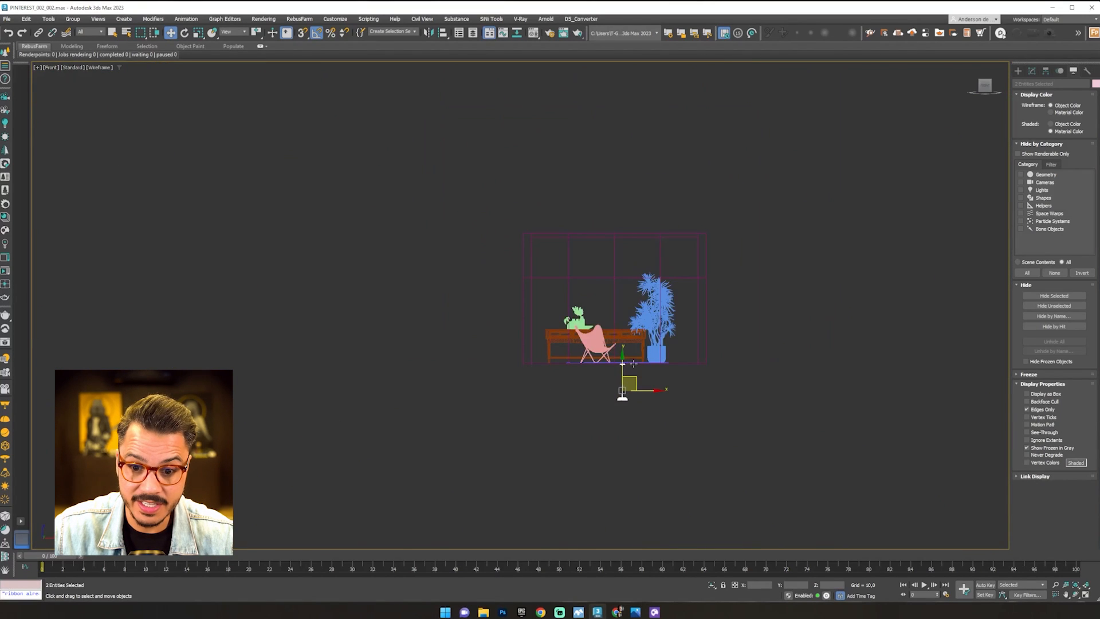
left_click_drag(621, 371, 628, 289)
scroll(621, 289, "up", 5)
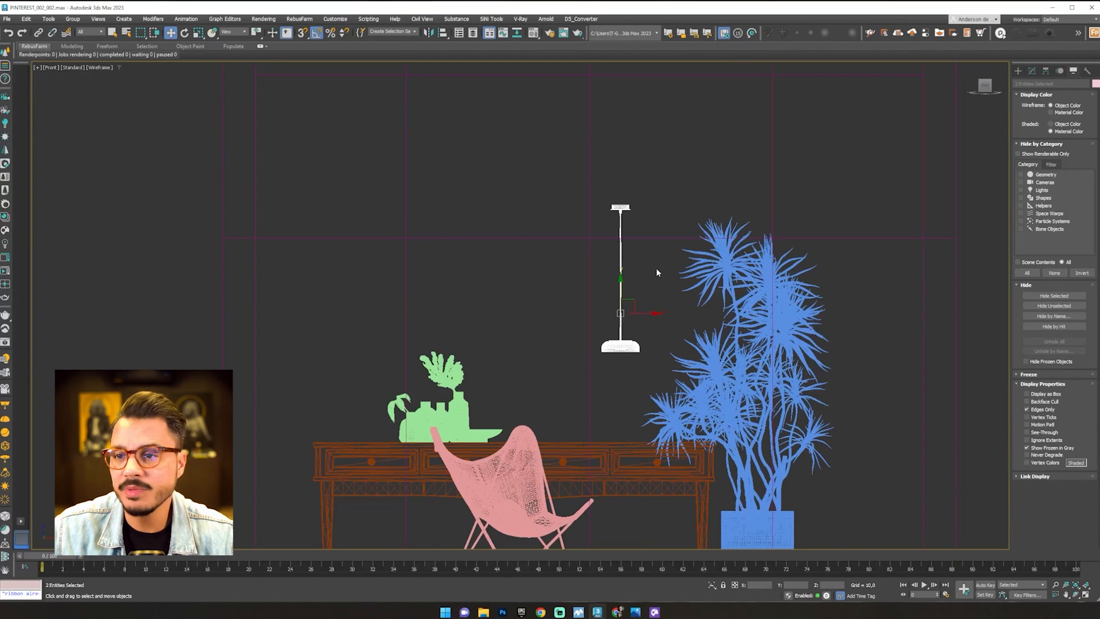
Scale the pendant lamp uniformly to 200% using the offset transform value
key("r")
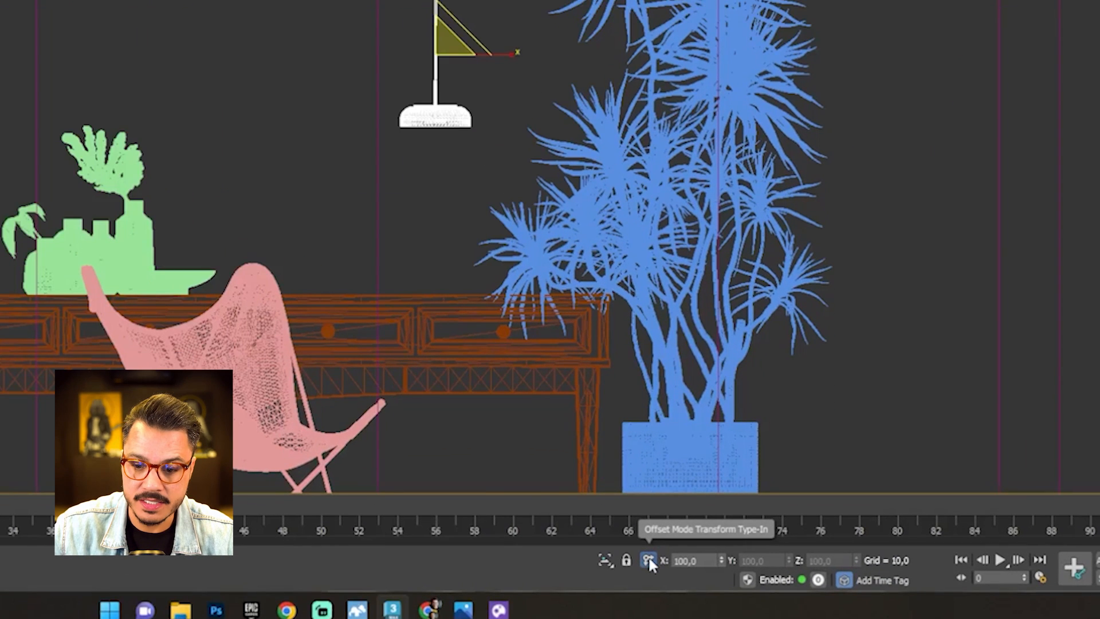
double_click(715, 561)
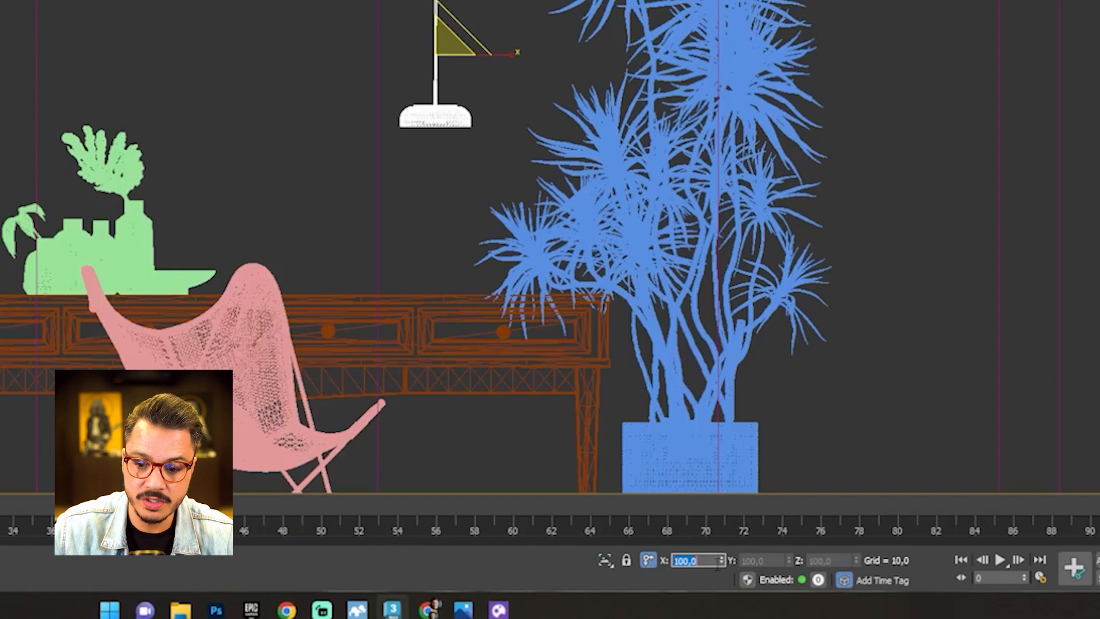
type("200")
key("Return")
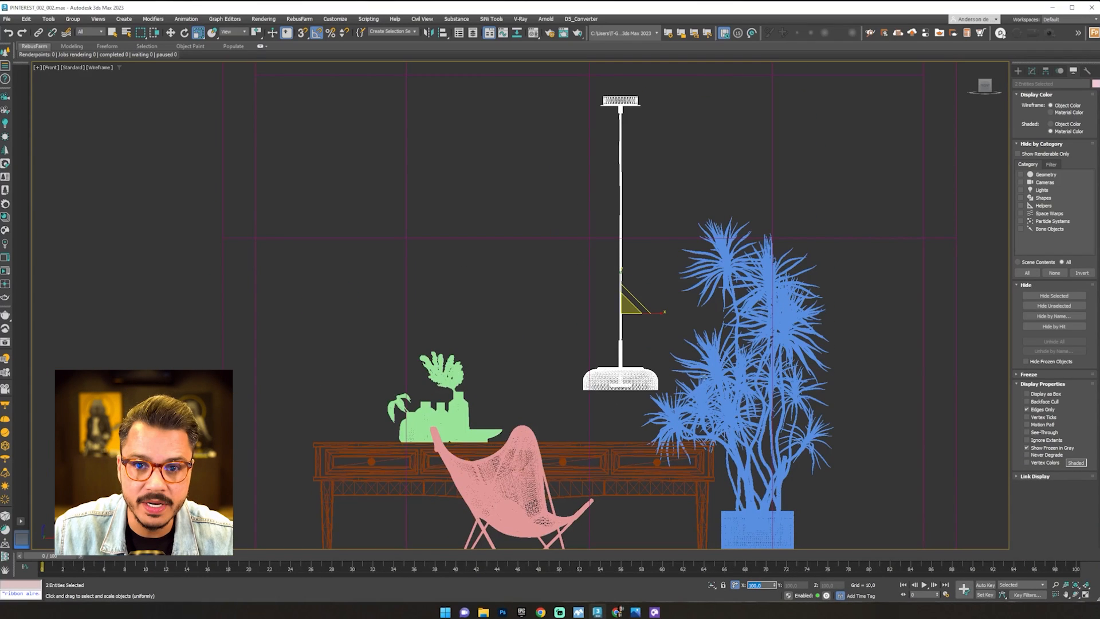
Move the pendant lamp vertically in the front view so the plate of its canopy meets the room's ceiling line
scroll(613, 289, "down", 5)
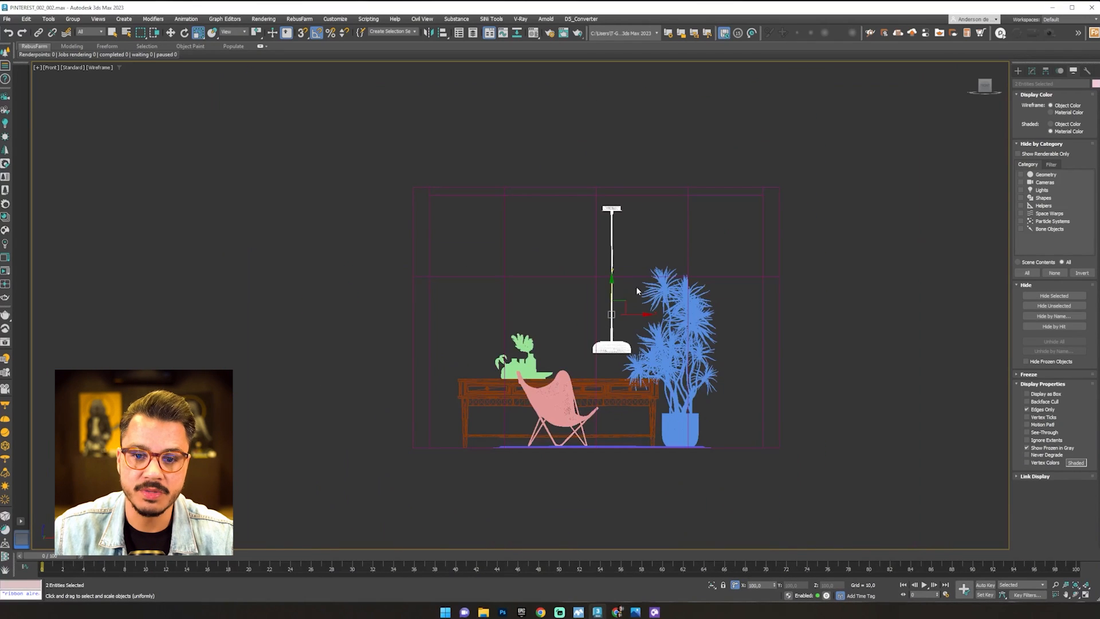
key("w")
left_click_drag(616, 288, 615, 283)
scroll(610, 179, "up", 5)
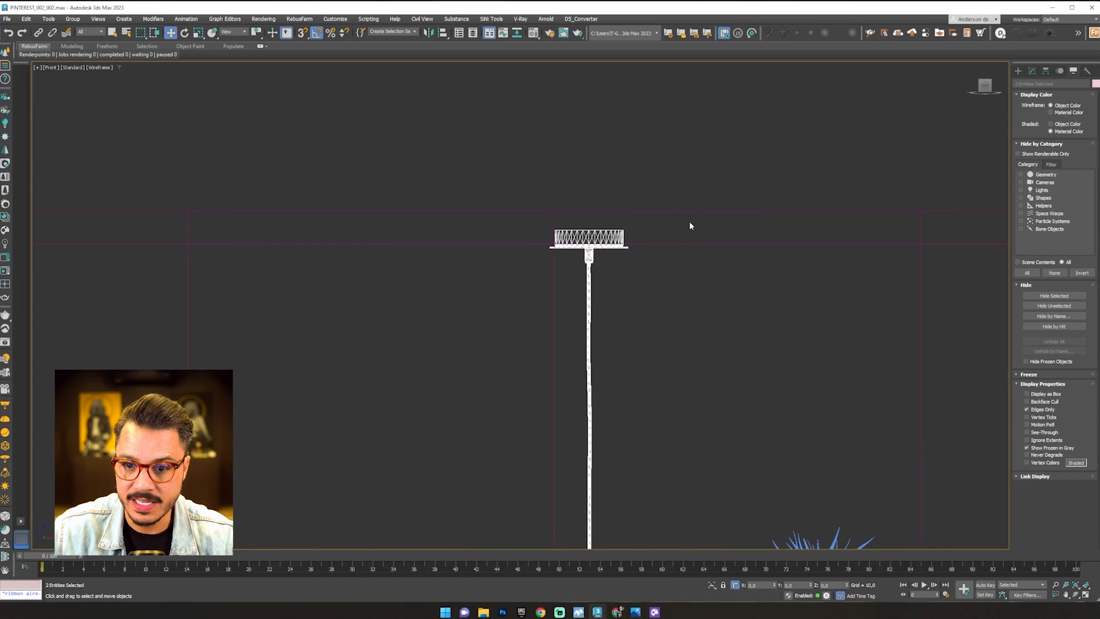
scroll(687, 254, "up", 8)
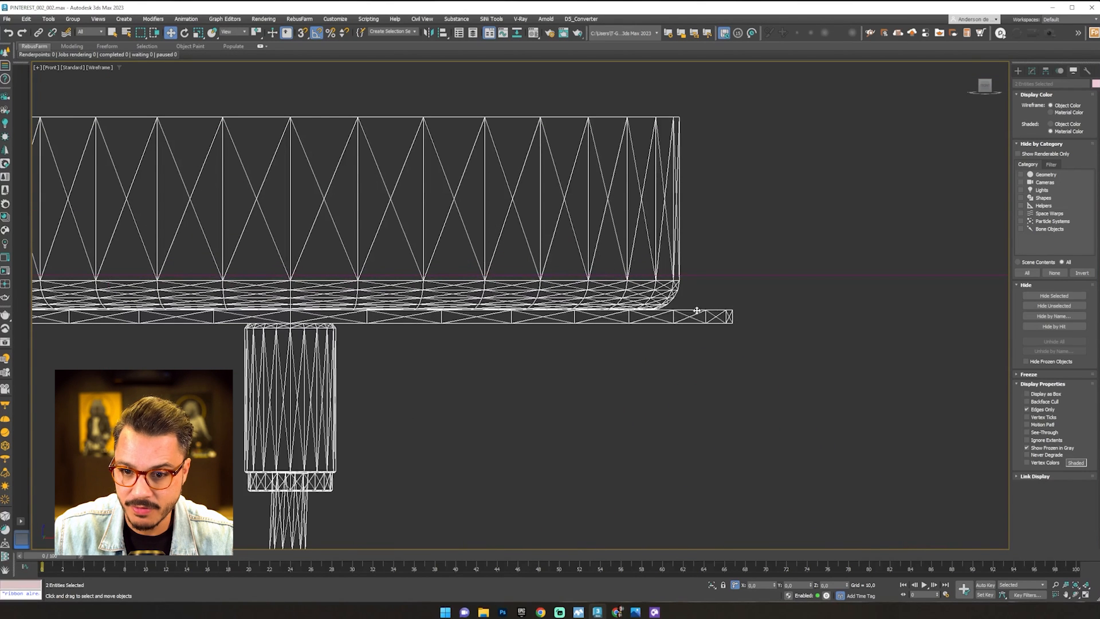
left_click_drag(697, 310, 701, 279)
scroll(683, 283, "down", 10)
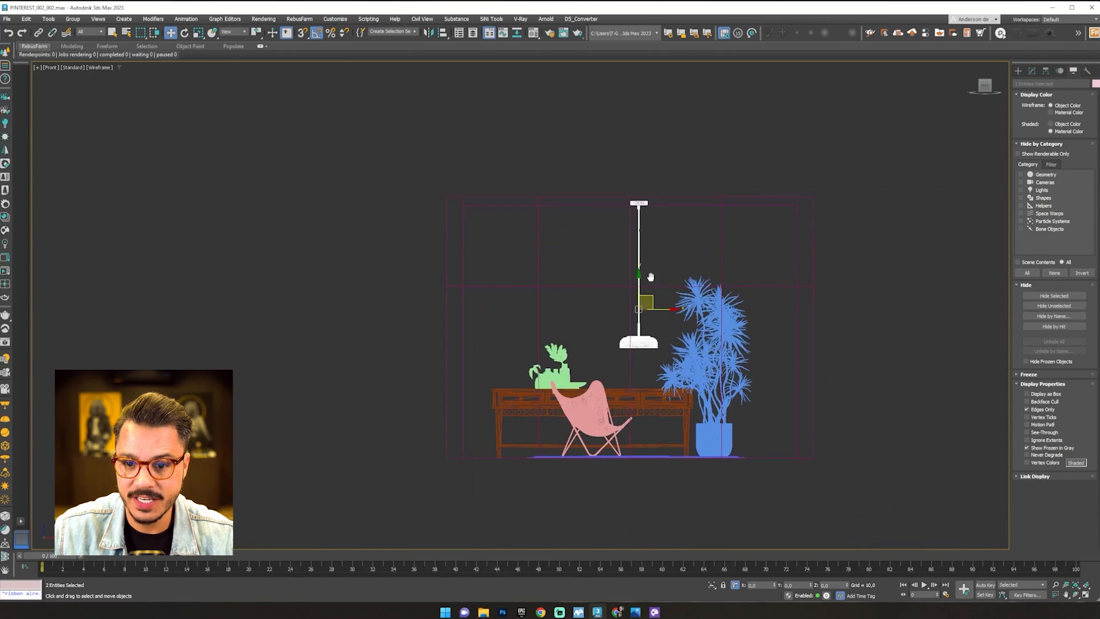
Examine the pendant lamp's shade, stem and inner disc up close in the front wireframe view
scroll(668, 295, "up", 4)
left_click(672, 312)
scroll(674, 328, "up", 5)
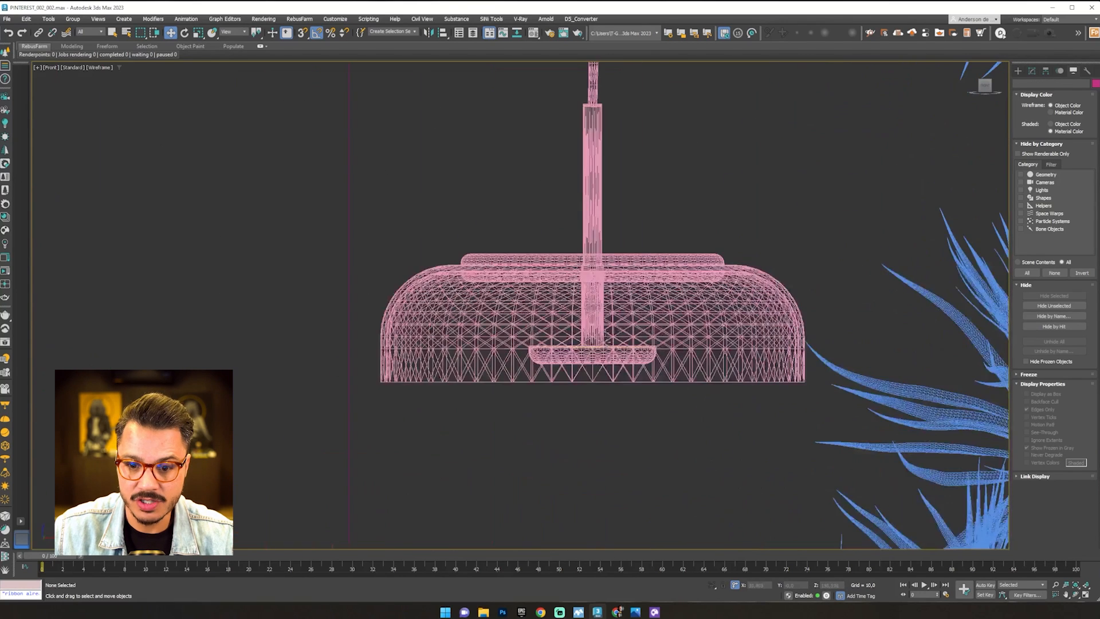
scroll(660, 273, "down", 4)
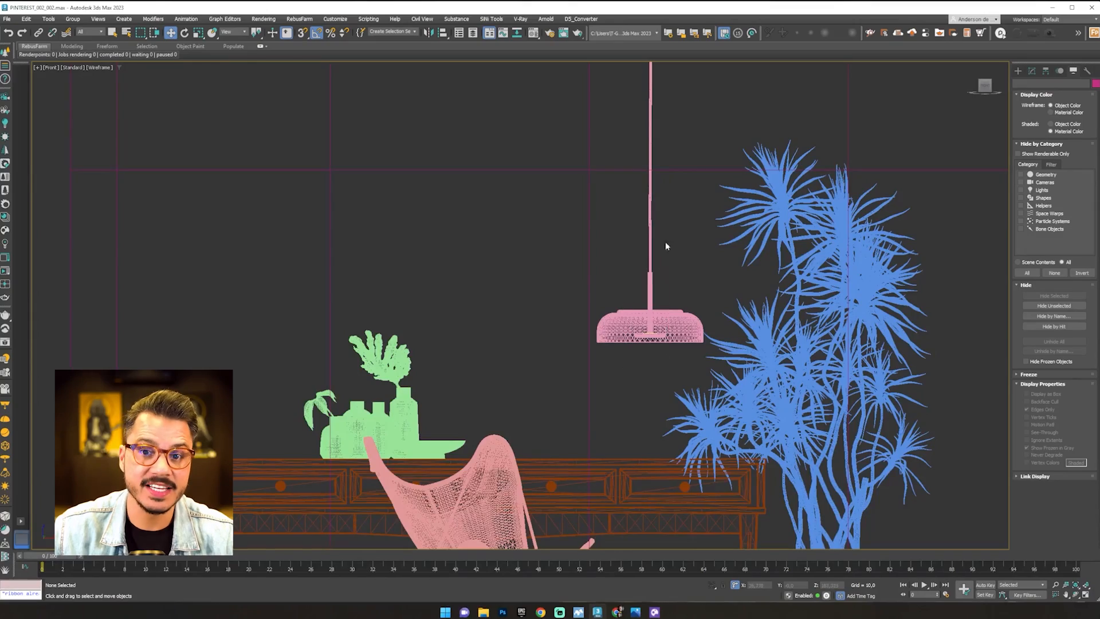
left_click(637, 353)
scroll(655, 337, "up", 15)
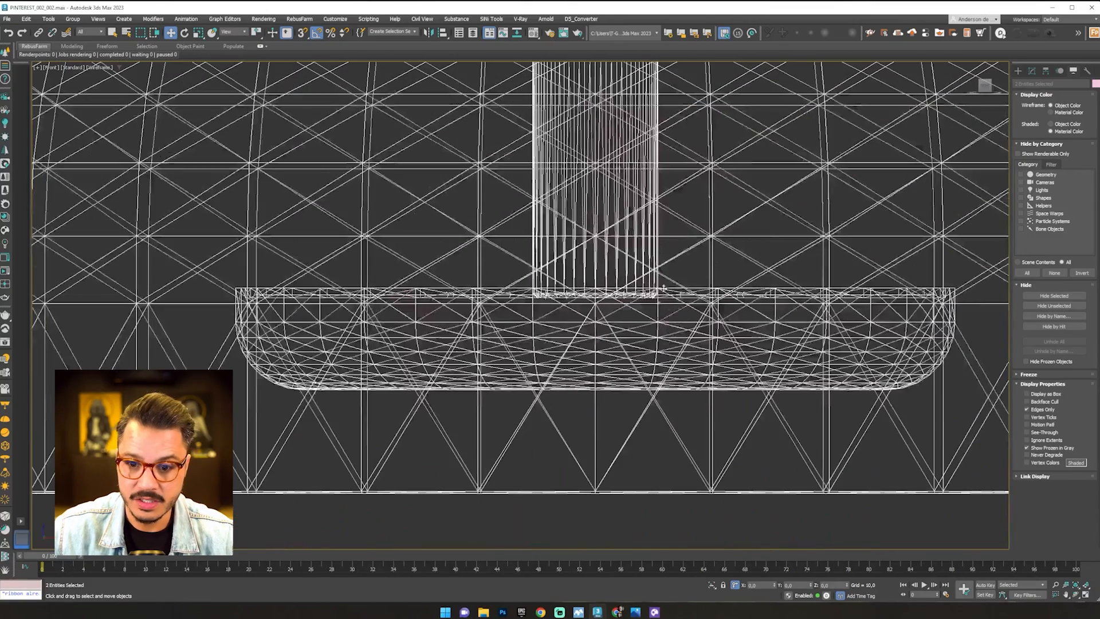
left_click(687, 500)
left_click(702, 491)
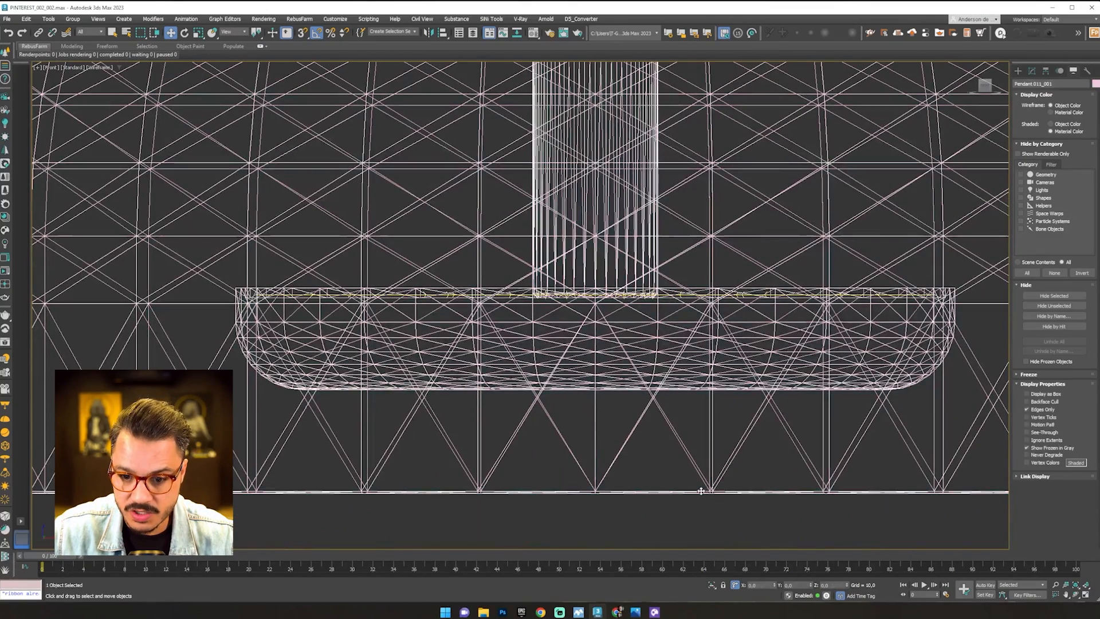
scroll(752, 351, "up", 5)
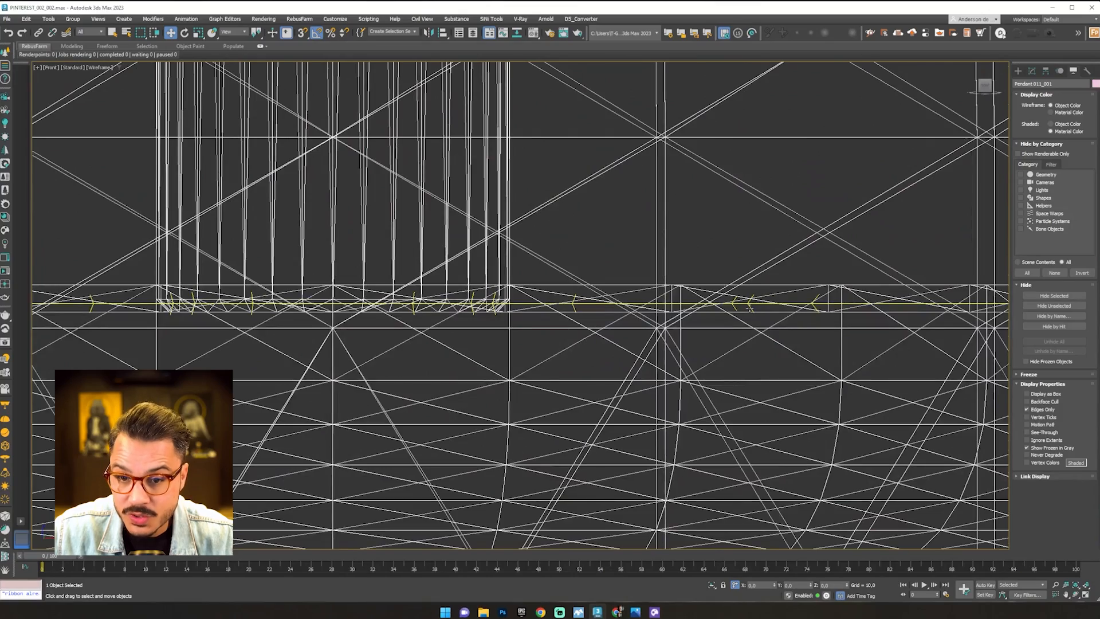
scroll(754, 309, "up", 4)
left_click(801, 289)
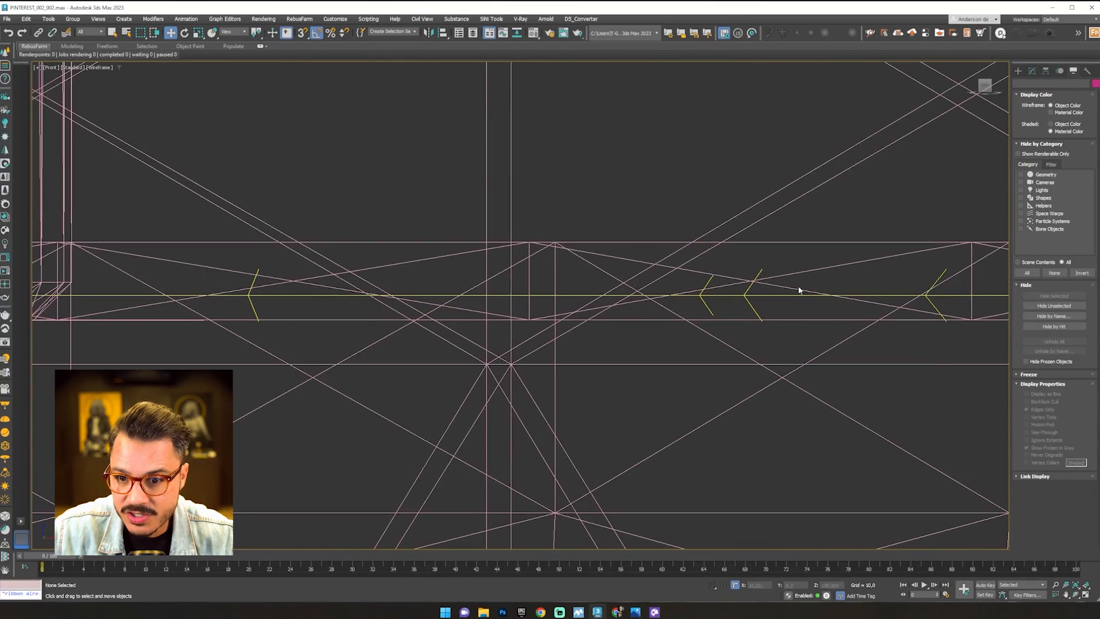
left_click(753, 307)
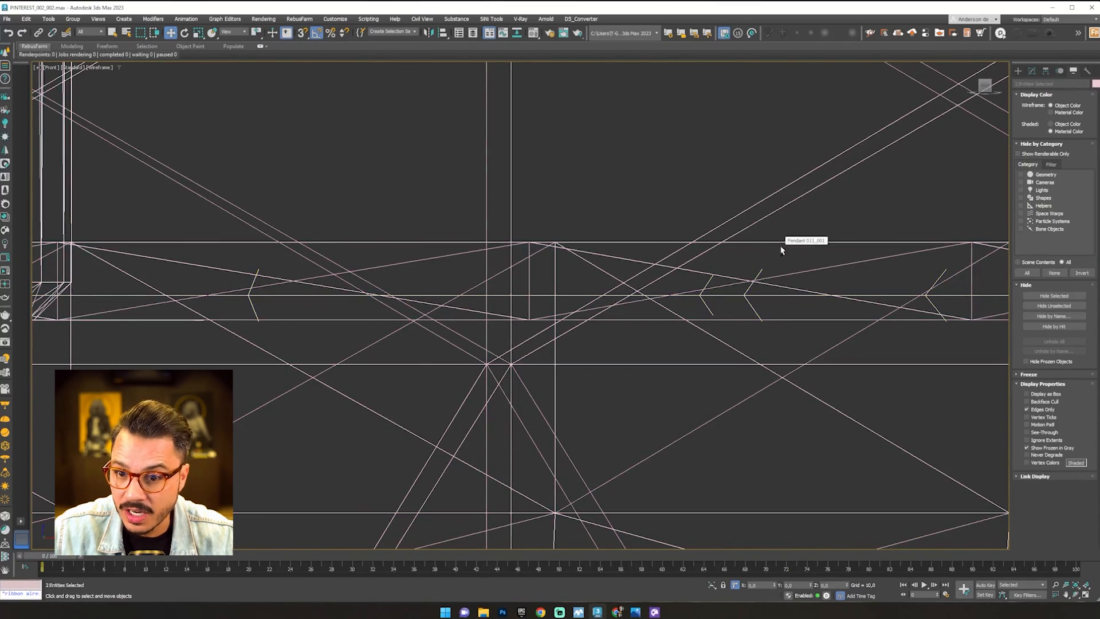
scroll(759, 355, "down", 4)
scroll(758, 355, "down", 6)
Clone the whole pendant lamp along the X axis above the sideboard, away from the plant, as 2 instances
left_click(801, 502)
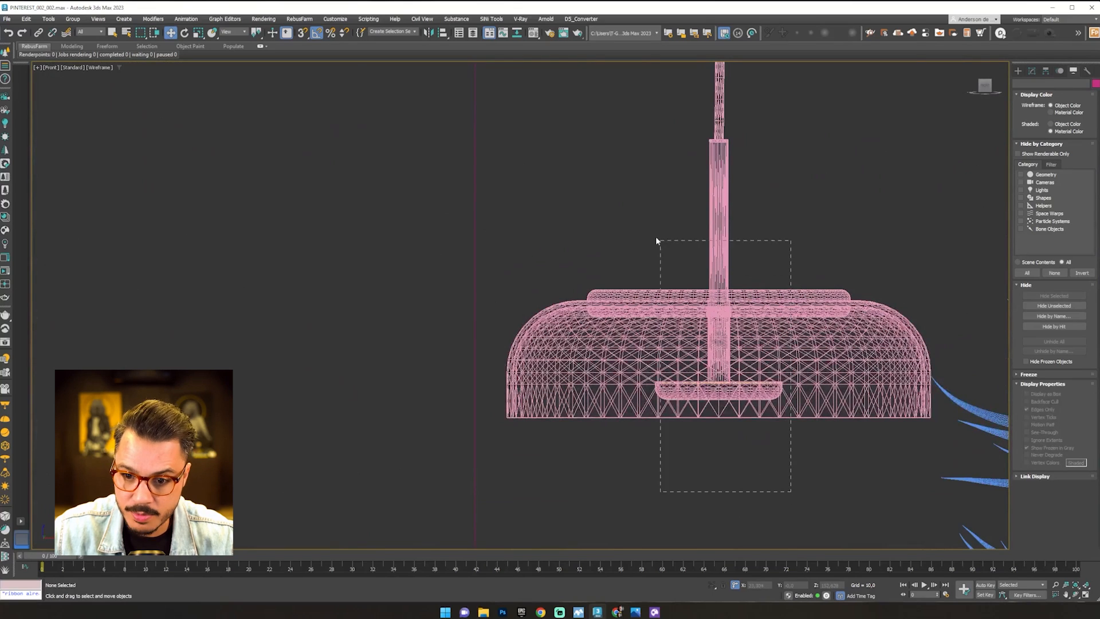
left_click_drag(656, 241, 652, 234)
scroll(753, 356, "down", 8)
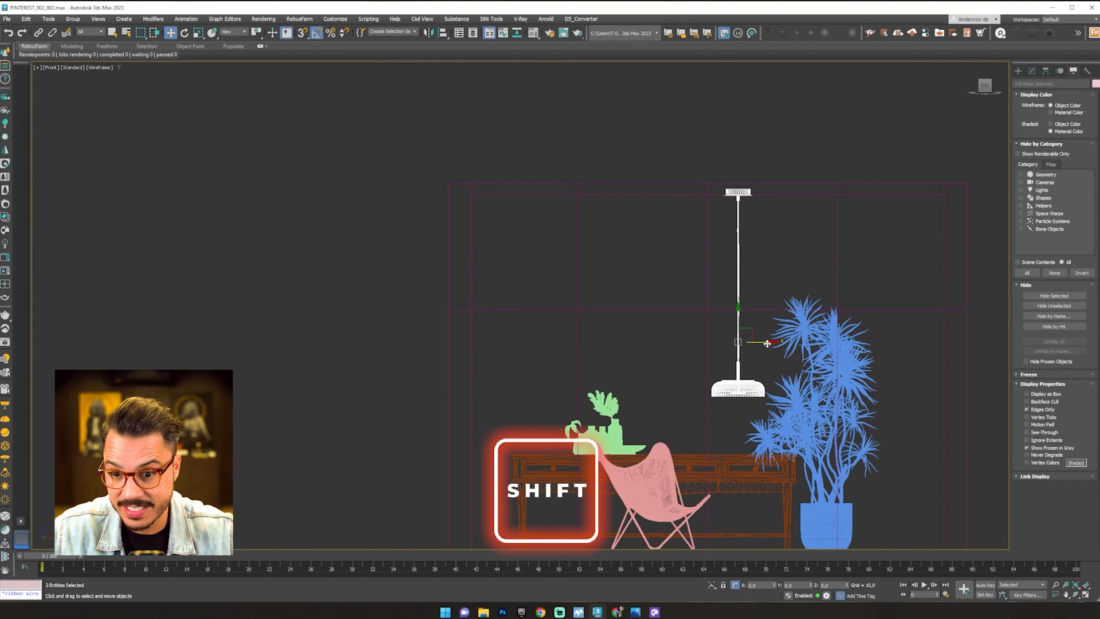
left_click_drag(767, 343, 706, 342, "shift")
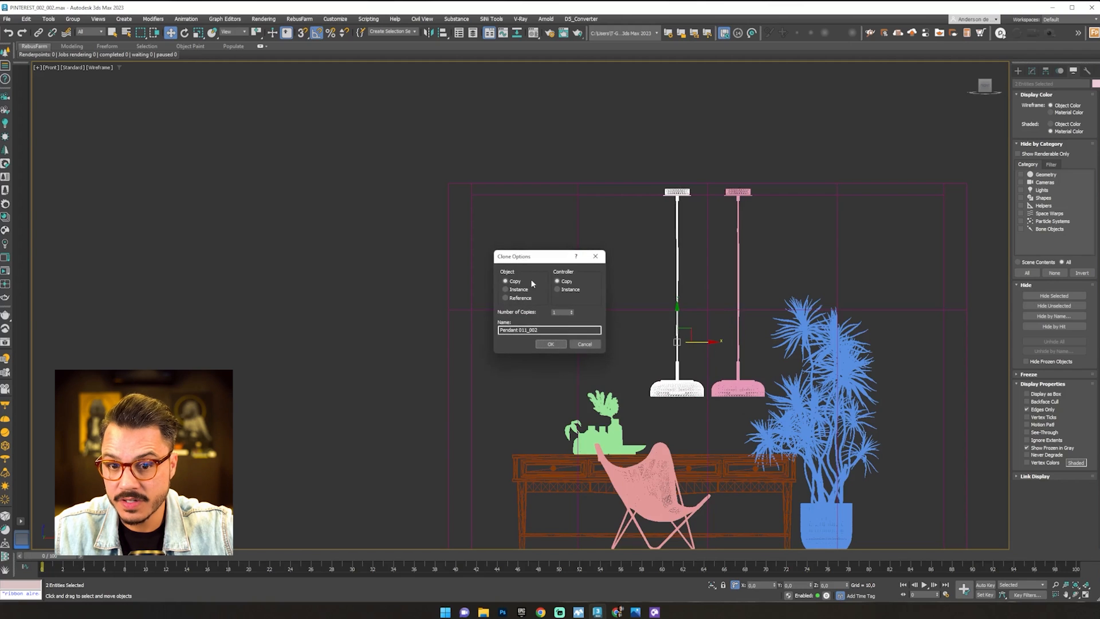
left_click(571, 311)
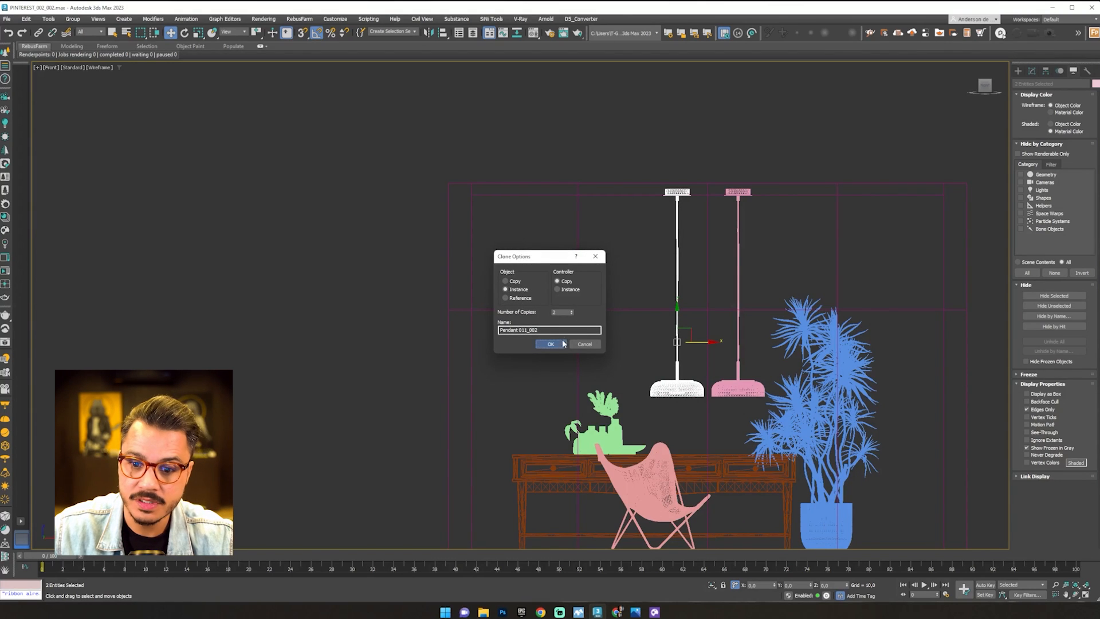
key("Return")
left_click(514, 355)
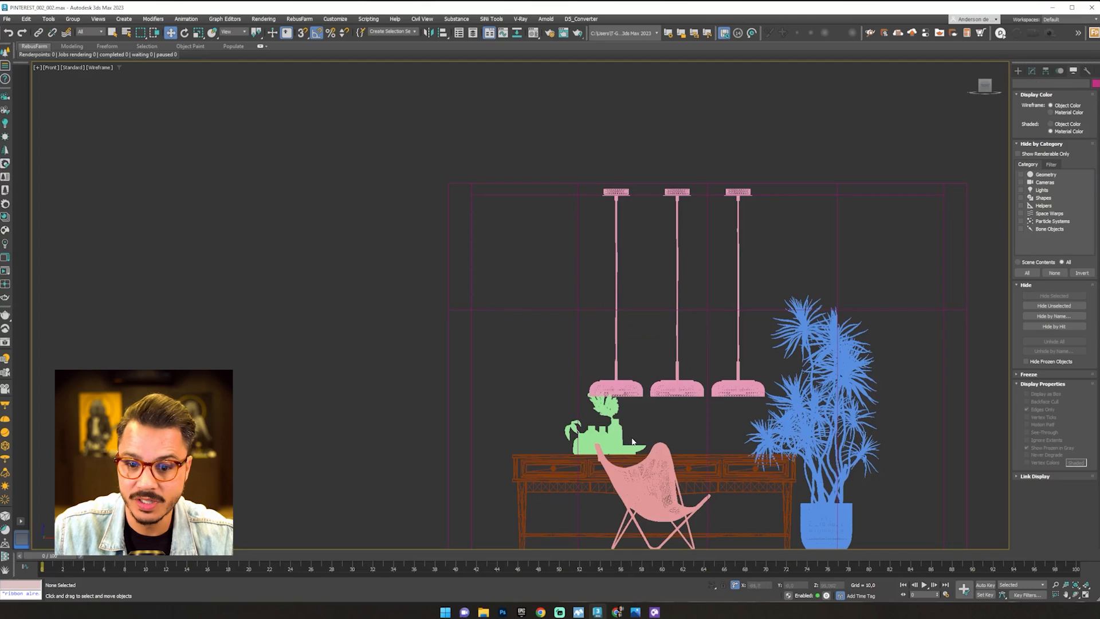
Move the vase set in the front view along the sideboard toward its end farthest from the plant
left_click_drag(619, 434, 584, 432)
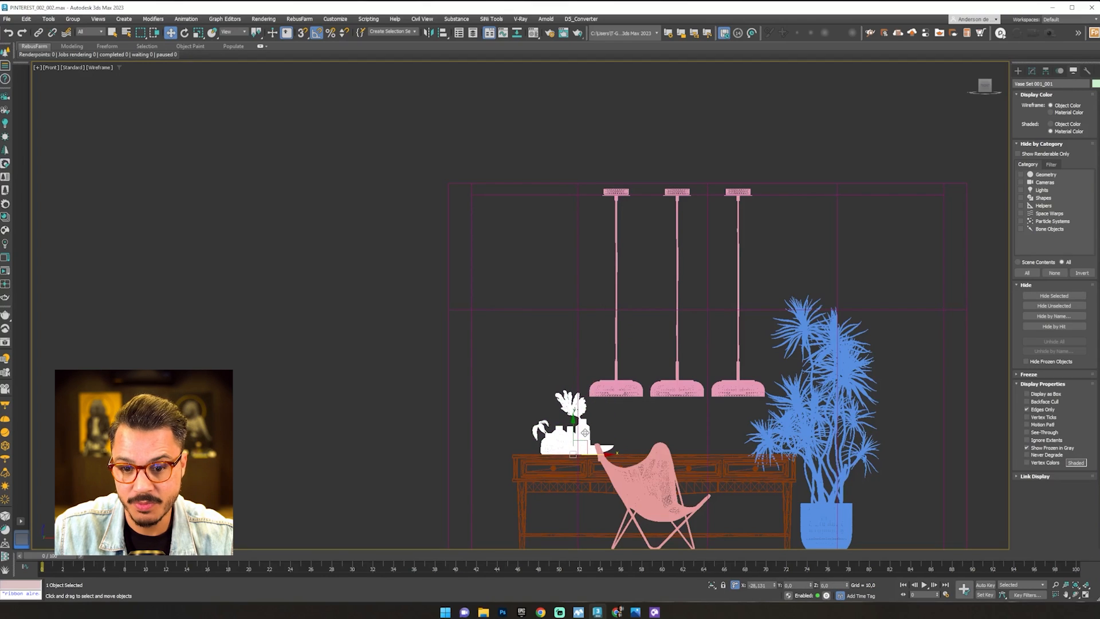
left_click(687, 414)
scroll(689, 415, "down", 5)
scroll(659, 436, "up", 4)
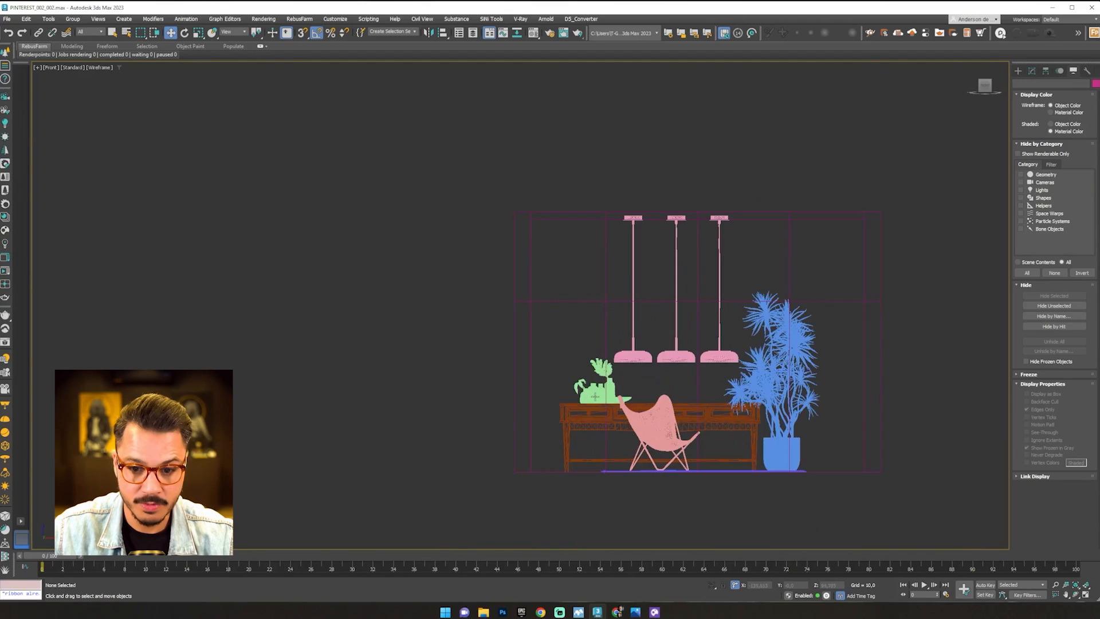
Nudge the vase set in the top view slightly toward the rug, keeping it on the sideboard's top
left_click(608, 392)
key("t")
key("z")
scroll(576, 314, "down", 5)
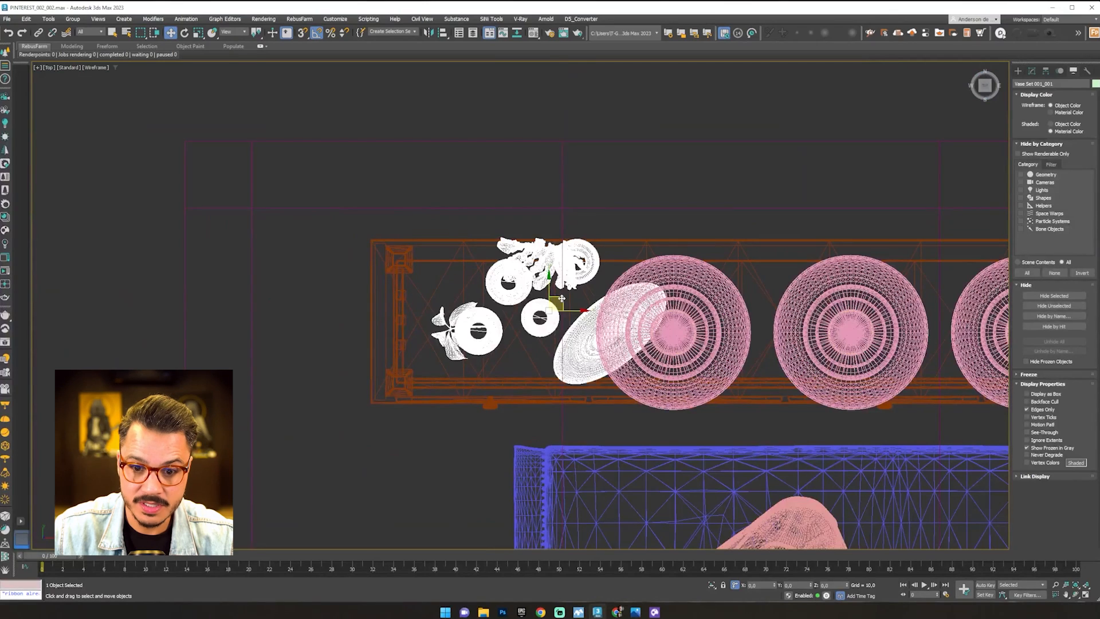
left_click_drag(563, 298, 557, 310)
left_click(649, 178)
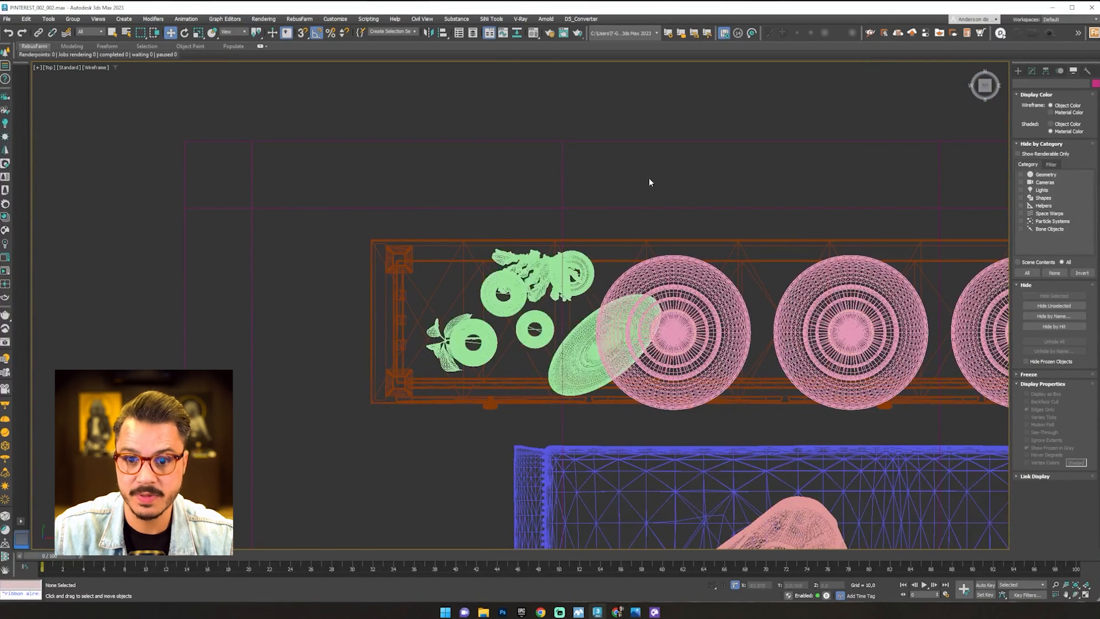
Create a targeted CoronaCam in the top view from the room's empty end, aiming past the sideboard and its back wall
scroll(676, 270, "down", 6)
middle_click_drag(743, 401, 918, 373, "alt")
key("t")
key("z")
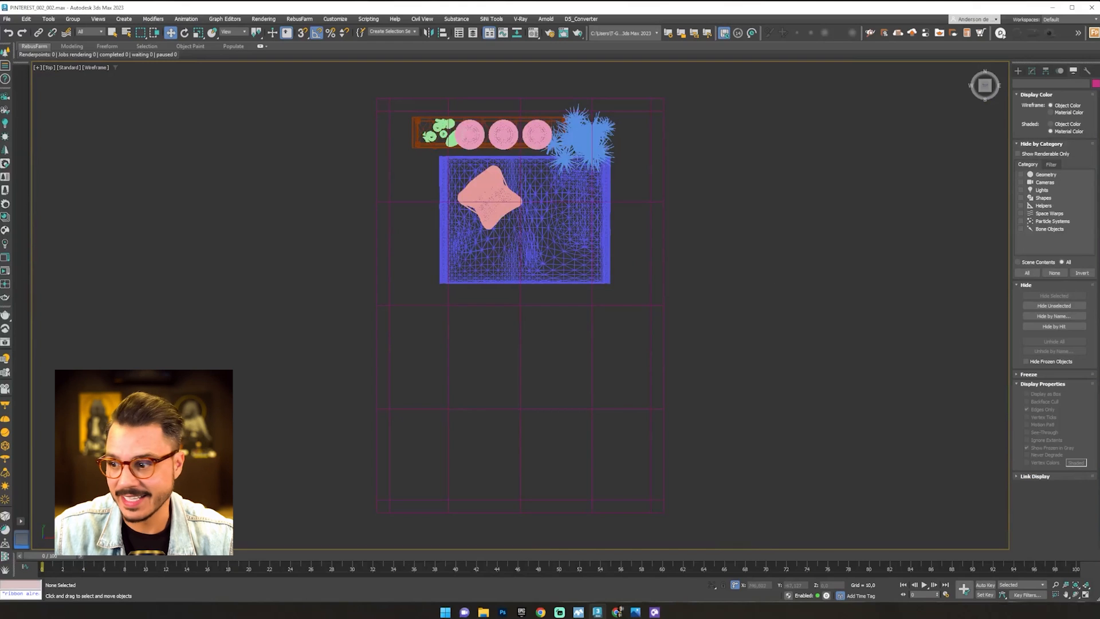
middle_click_drag(866, 299, 845, 307)
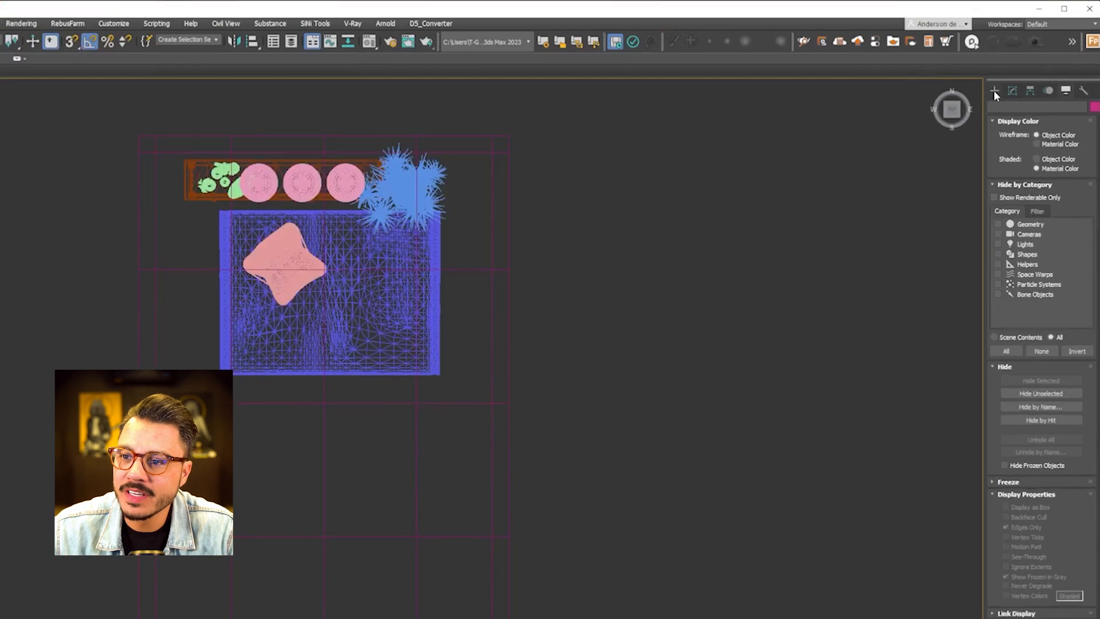
left_click(1018, 71)
left_click(1009, 156)
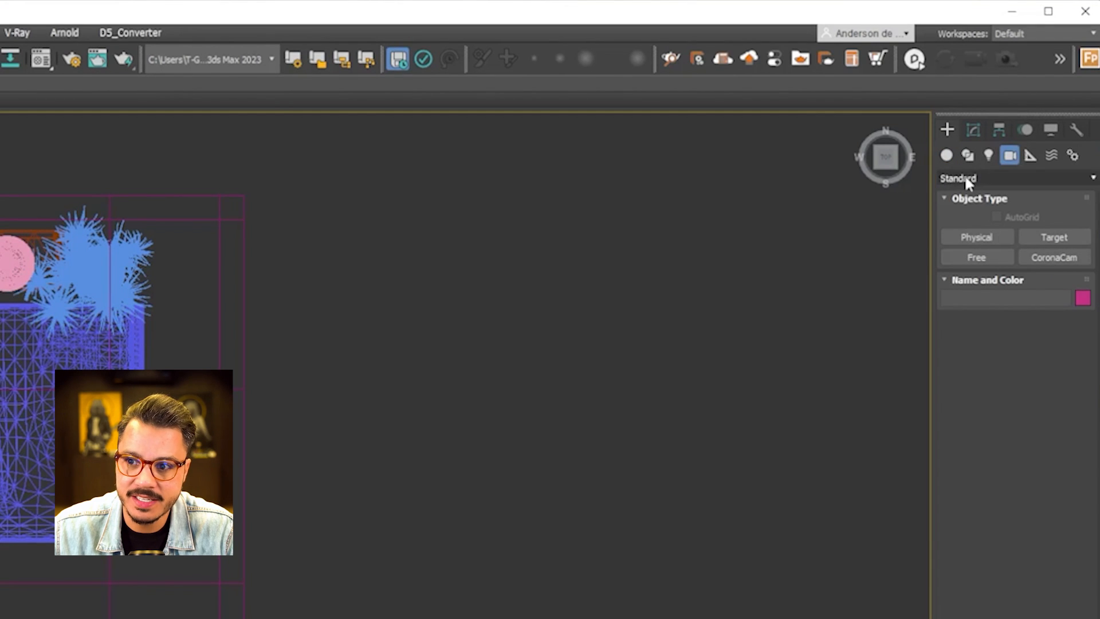
left_click(1050, 257)
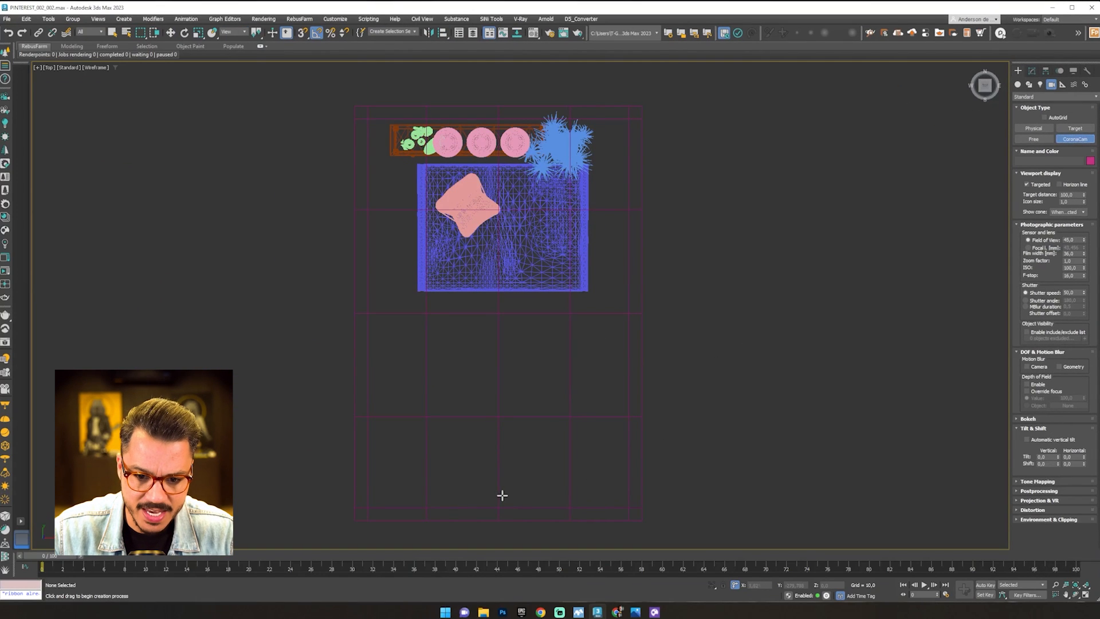
left_click_drag(499, 495, 502, 85)
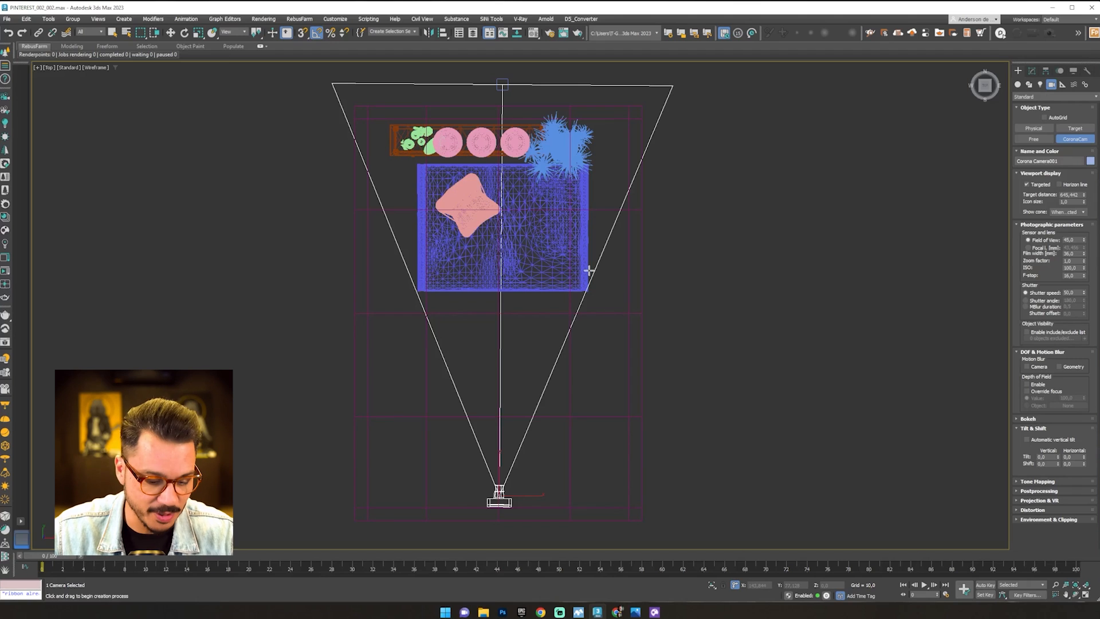
Move the camera's target along the X axis to line it up with the camera in the top view
key("w")
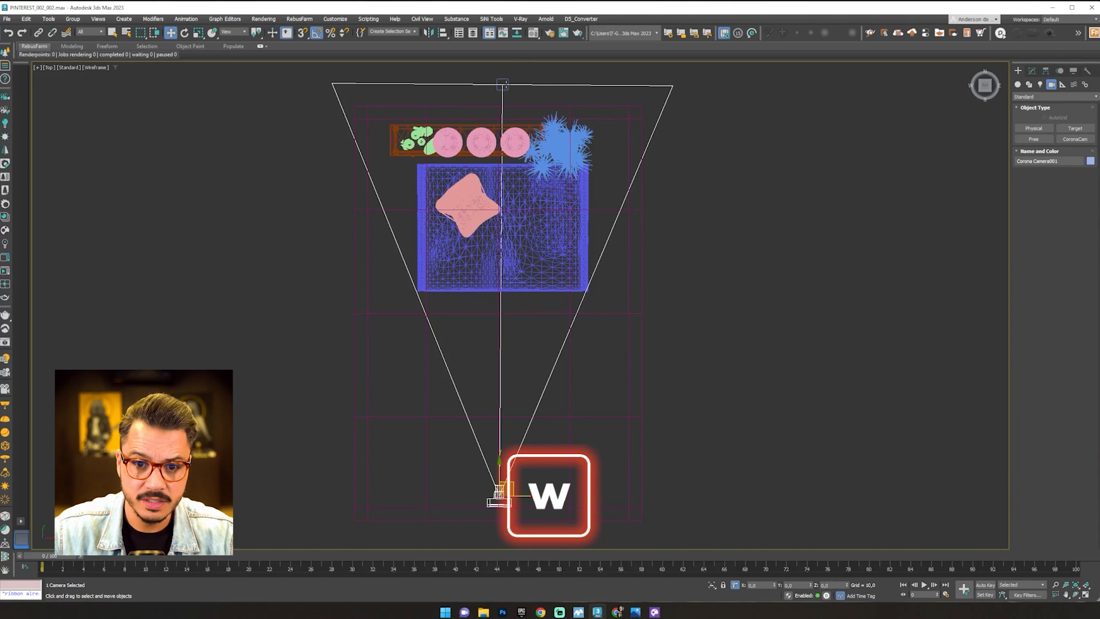
left_click(500, 85)
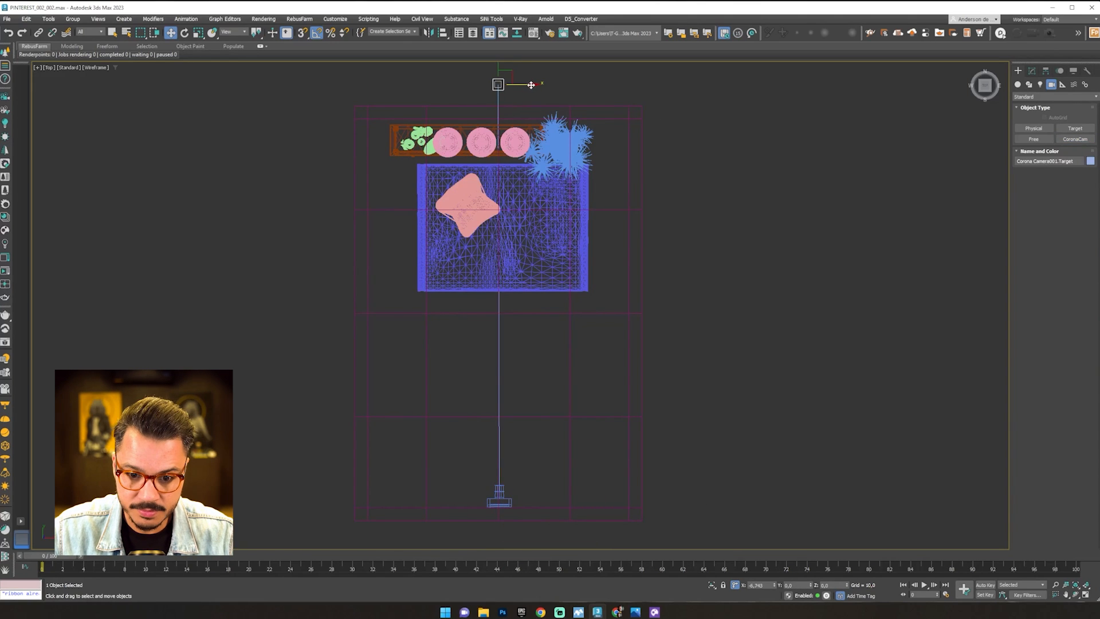
left_click_drag(531, 85, 532, 85)
scroll(596, 230, "down", 4)
Check the camera's height in an orbited view, and look through the Corona camera with shaded display
middle_click_drag(620, 401, 682, 270, "alt")
scroll(682, 266, "up", 6)
left_click(763, 373)
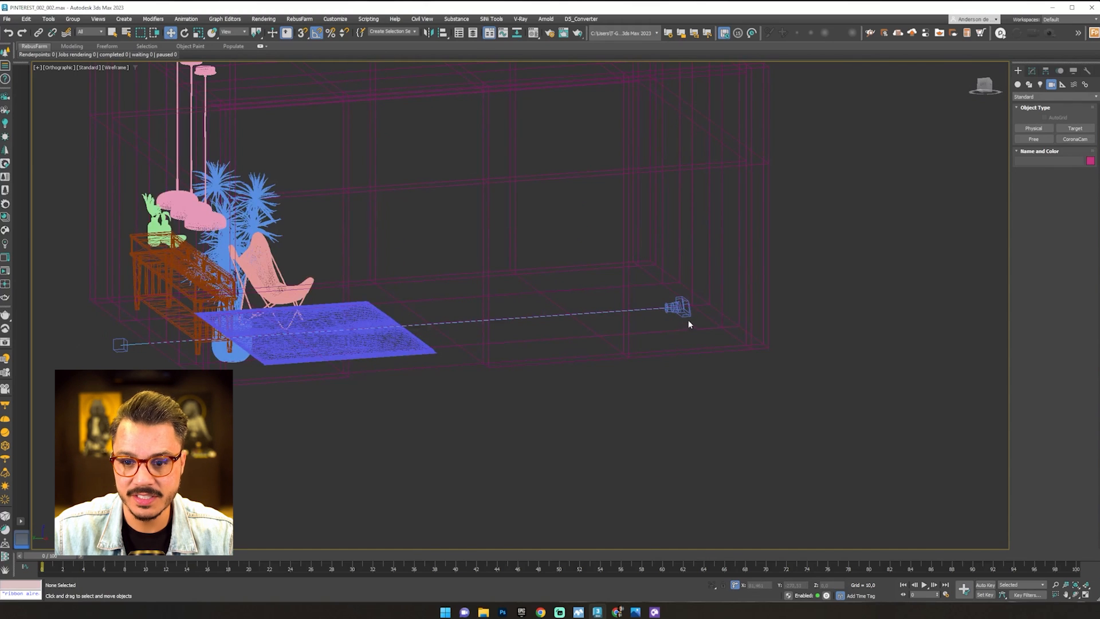
middle_click_drag(689, 319, 658, 360, "alt")
scroll(805, 341, "down", 5)
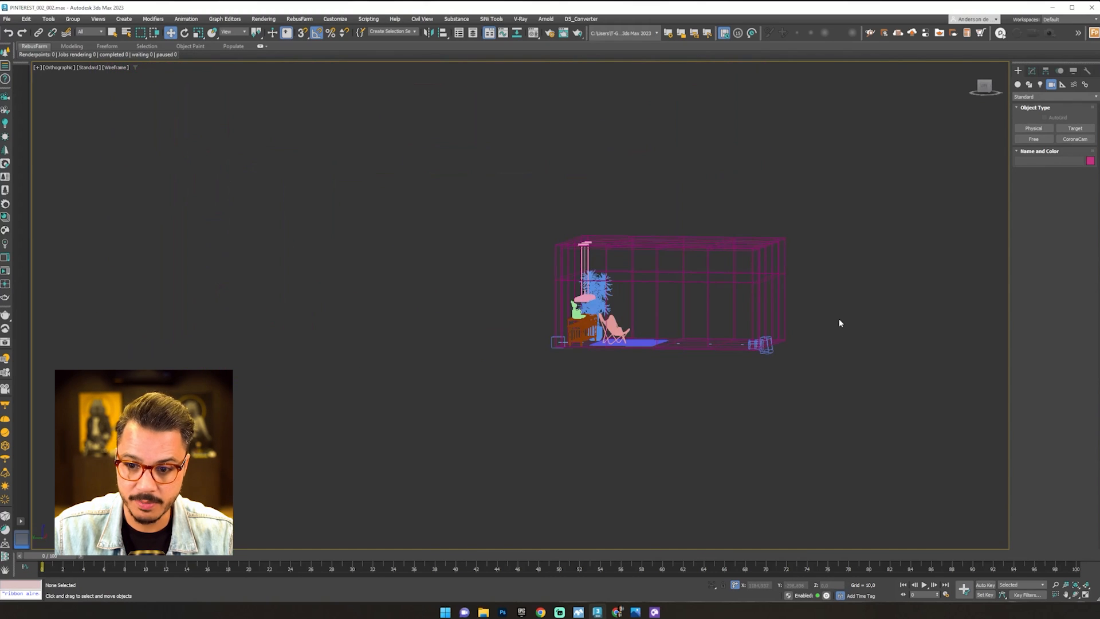
key("c")
key("F3")
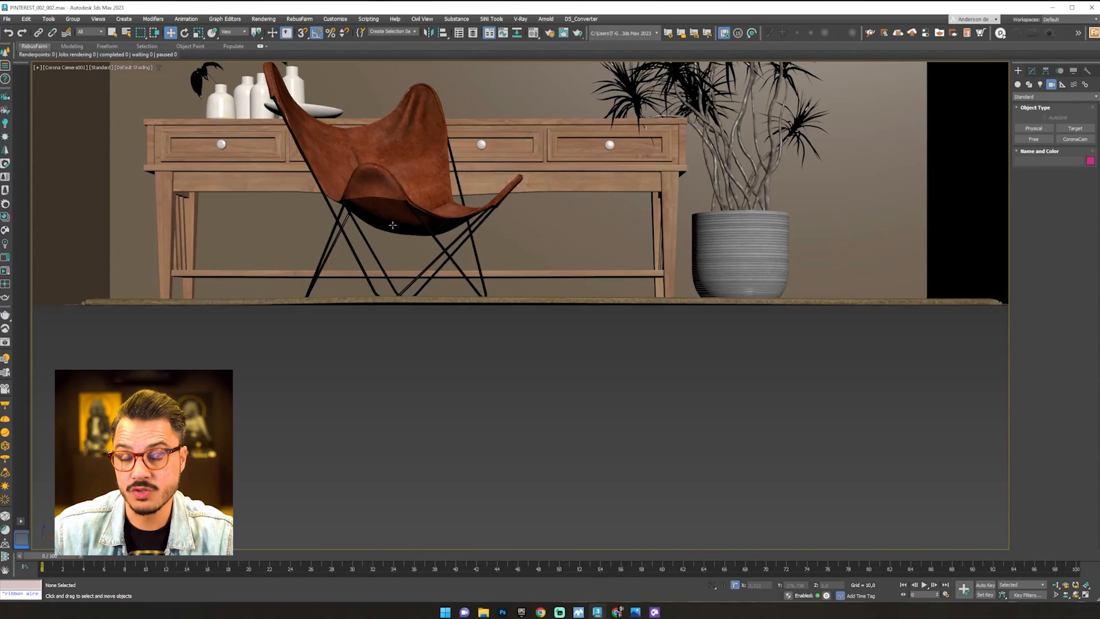
Raise the Corona camera to frame the furniture and pendant lamps, and display the safe frame
middle_click_drag(530, 136, 532, 287)
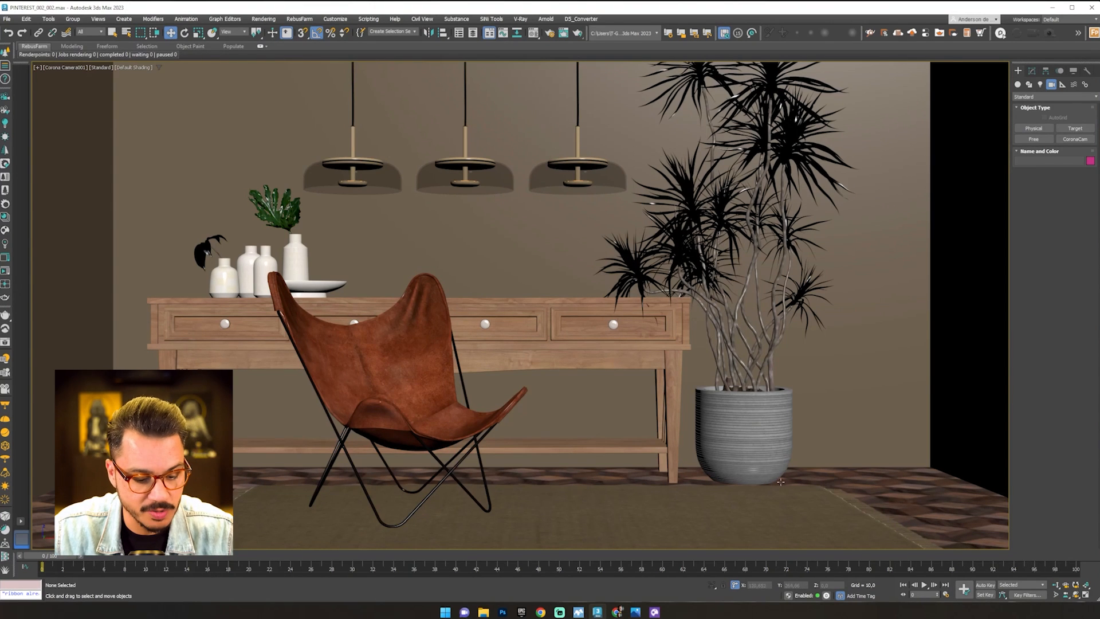
key("shift+f")
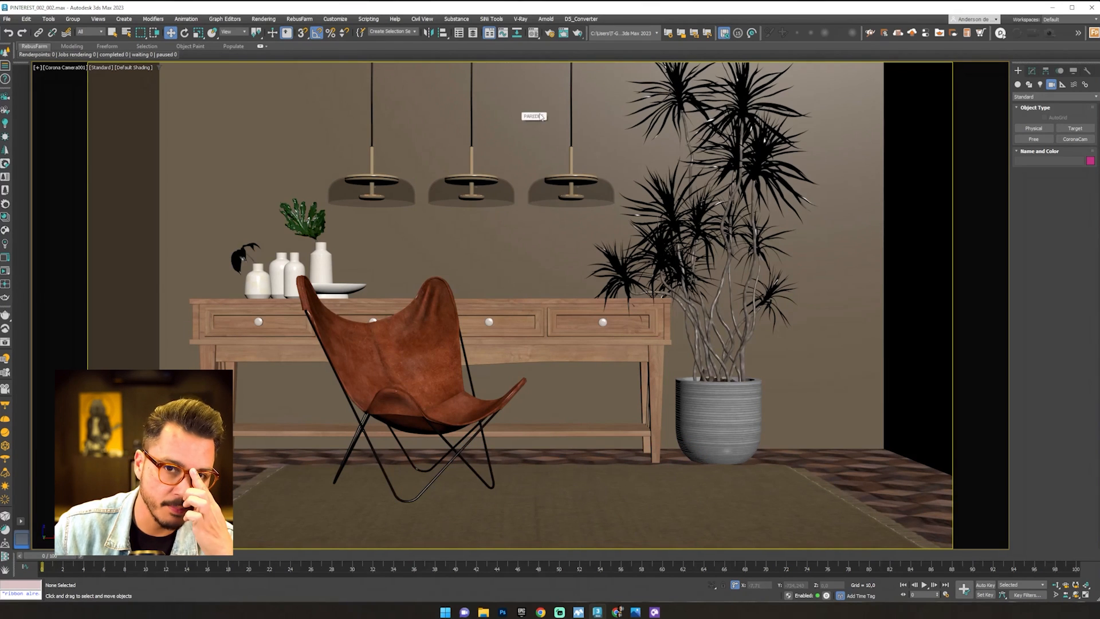
Set the render output size to Custom with a width of 1080 and a height of 1920 in Render Setup
key("F10")
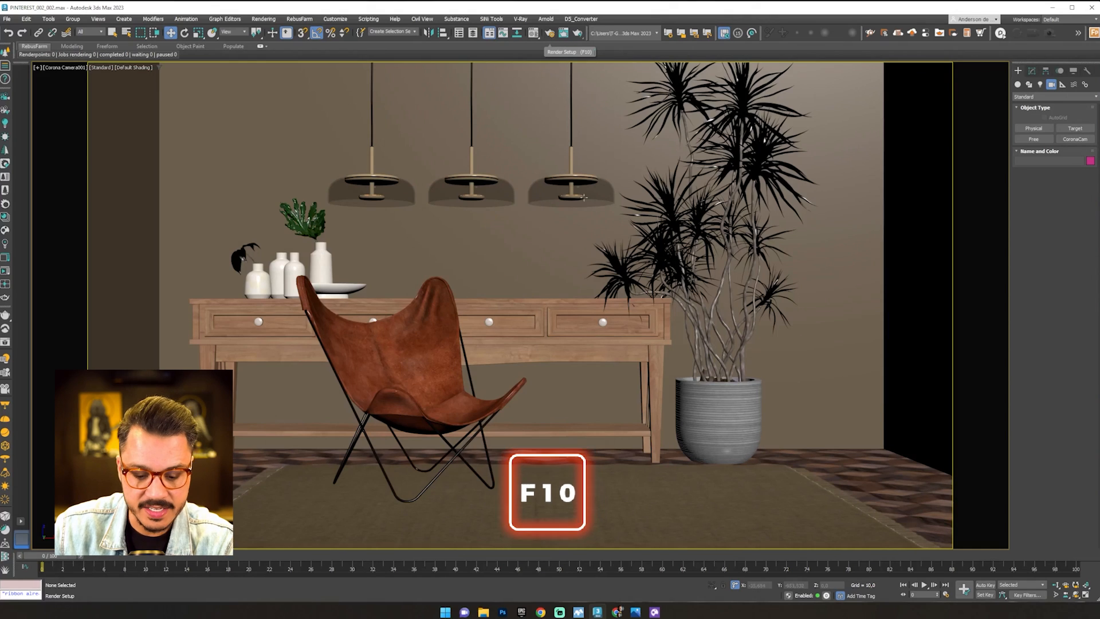
left_click_drag(321, 107, 611, 83)
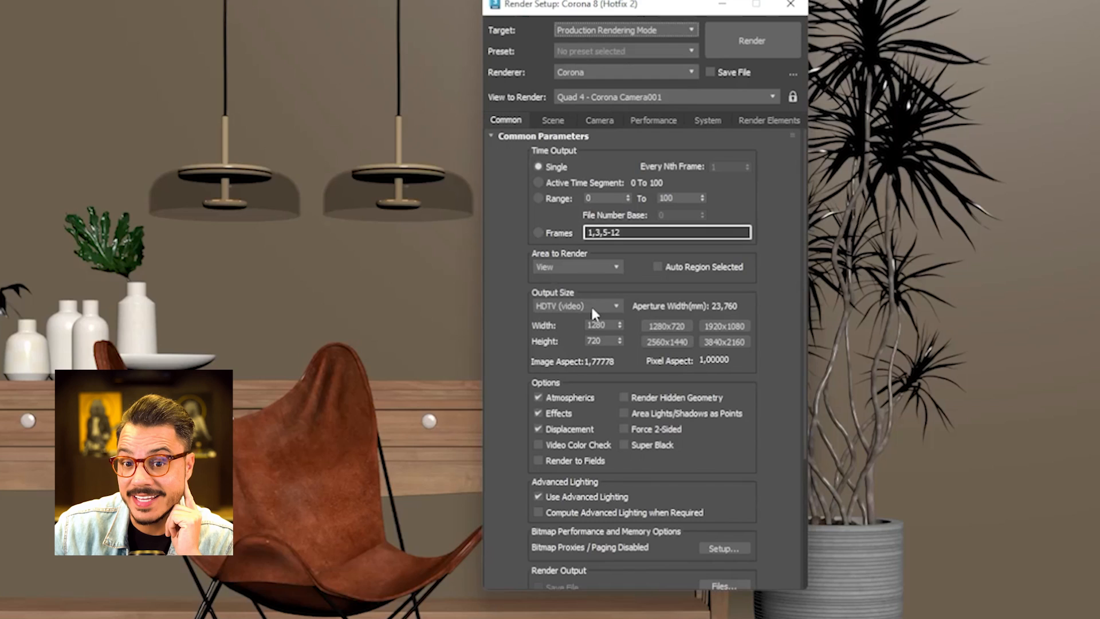
left_click(591, 312)
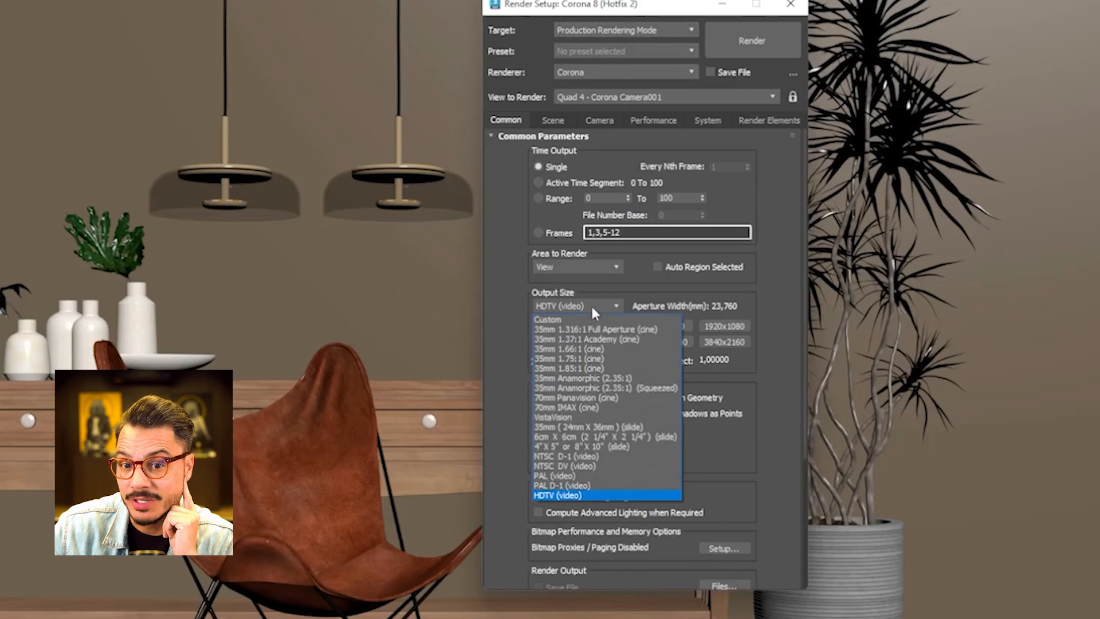
left_click(569, 315)
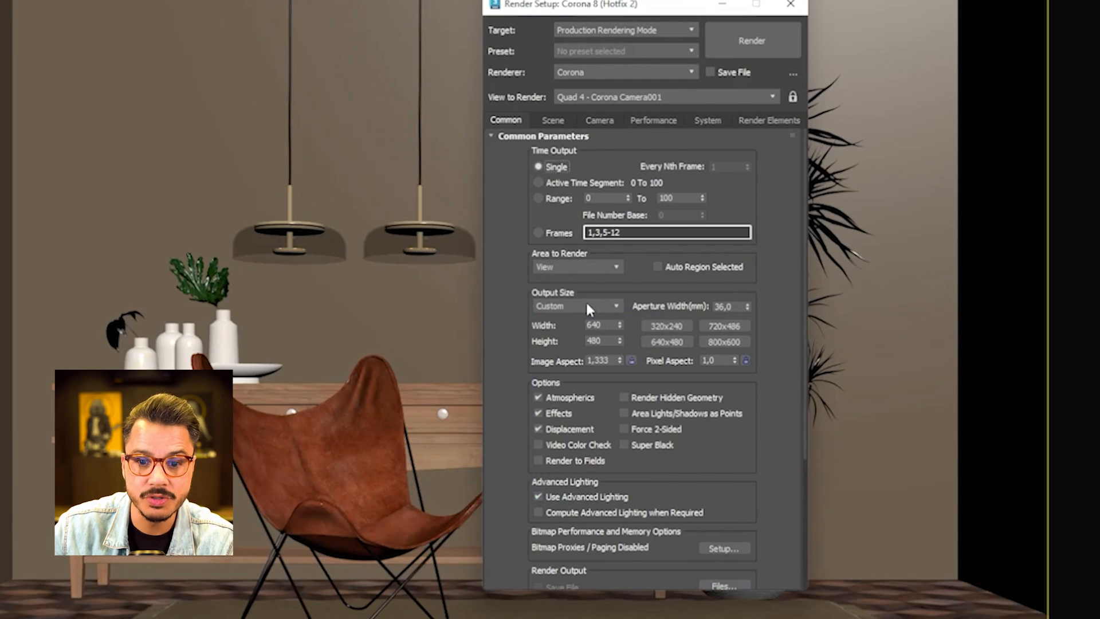
double_click(604, 341)
type("1920")
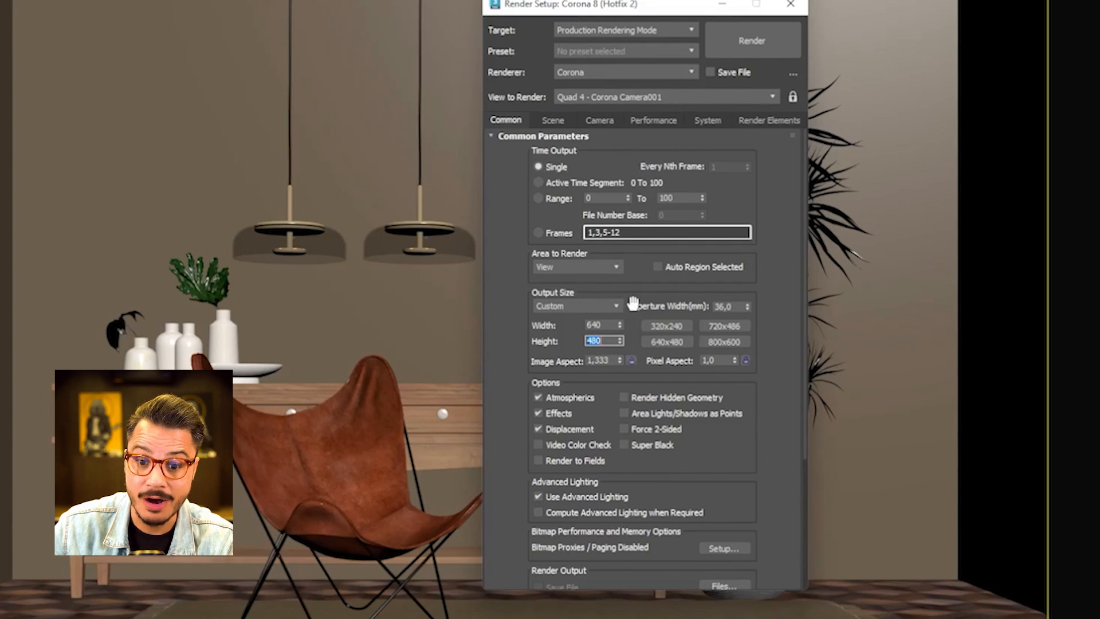
key("Return")
double_click(604, 324)
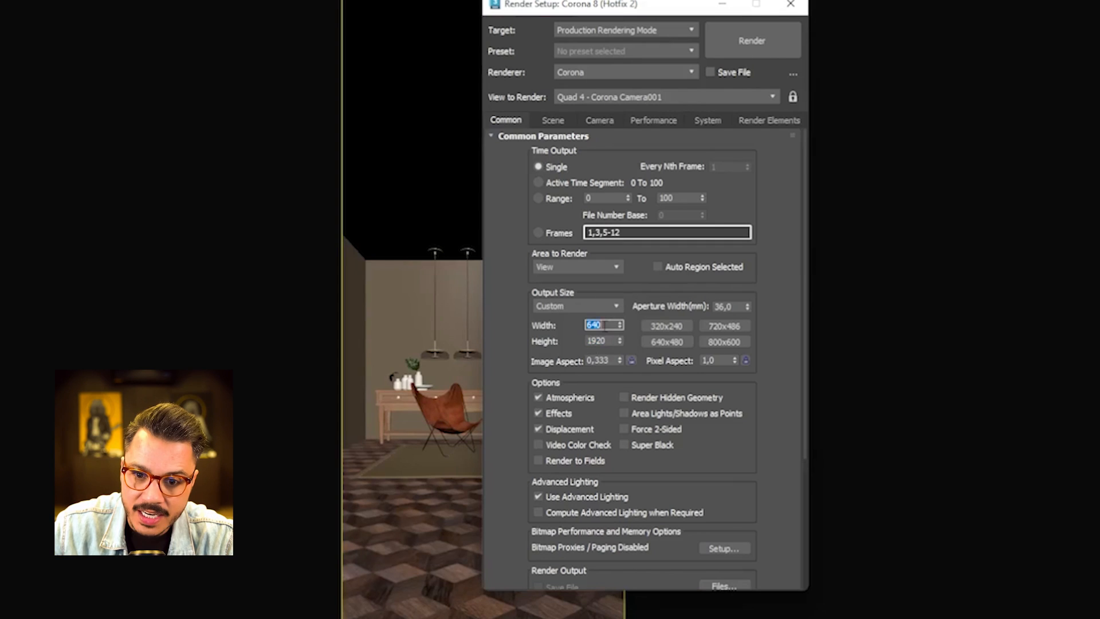
type("1080")
key("Return")
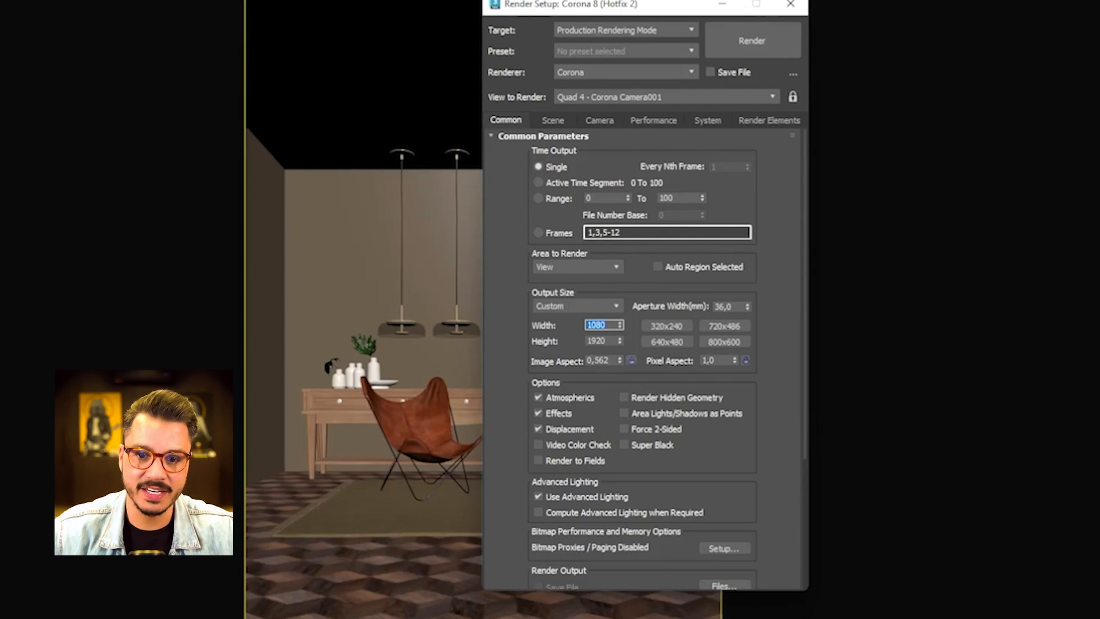
Lock the image aspect ratio of the render output and close Render Setup
left_click(631, 360)
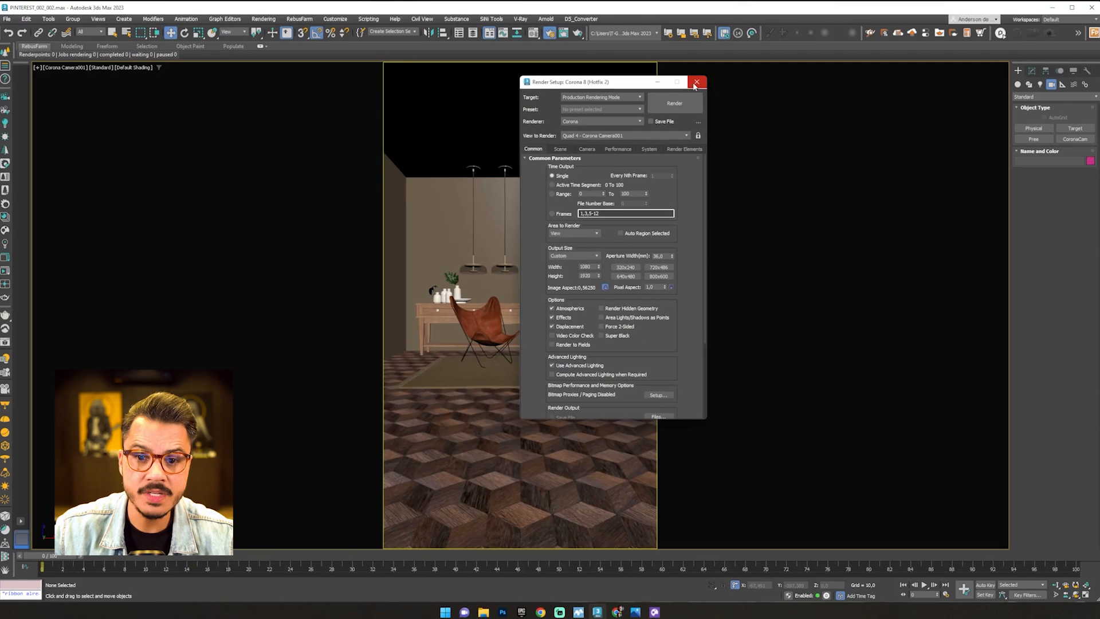
left_click(790, 4)
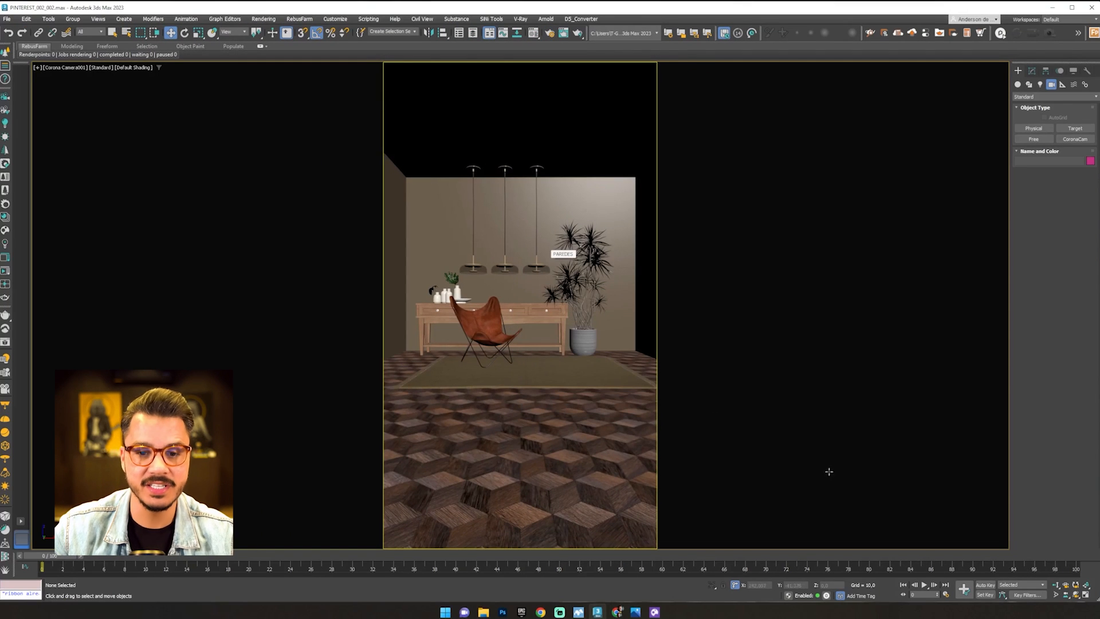
Dolly the Corona camera closer and pan it to frame the chair, sideboard, pendant lamps and plant in the vertical frame
left_click(1055, 584)
left_click_drag(498, 386, 508, 374)
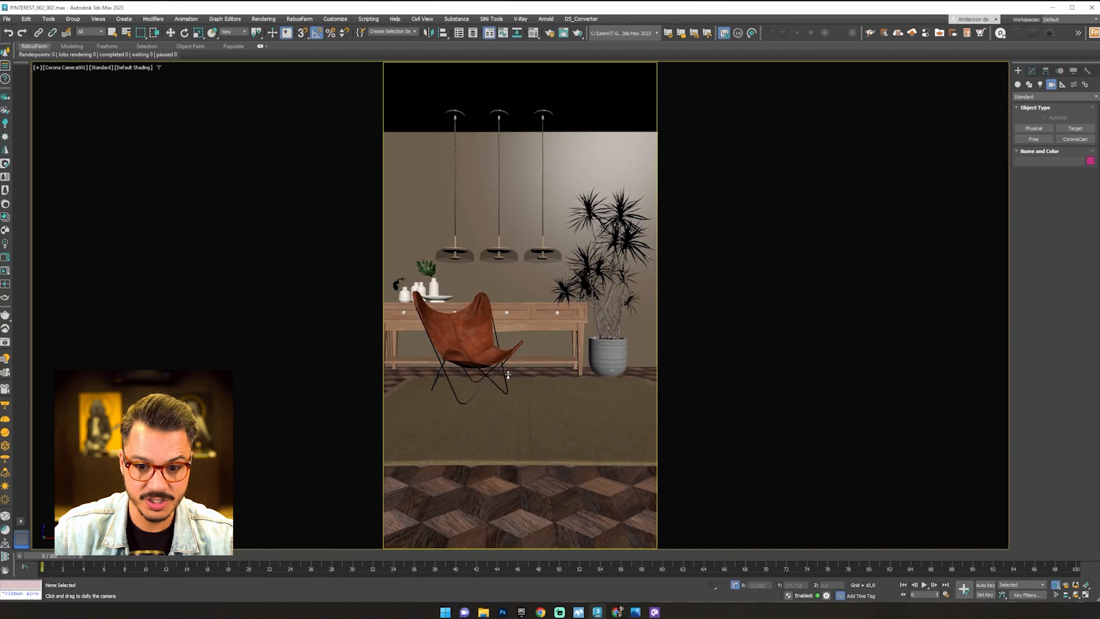
middle_click_drag(508, 374, 510, 371)
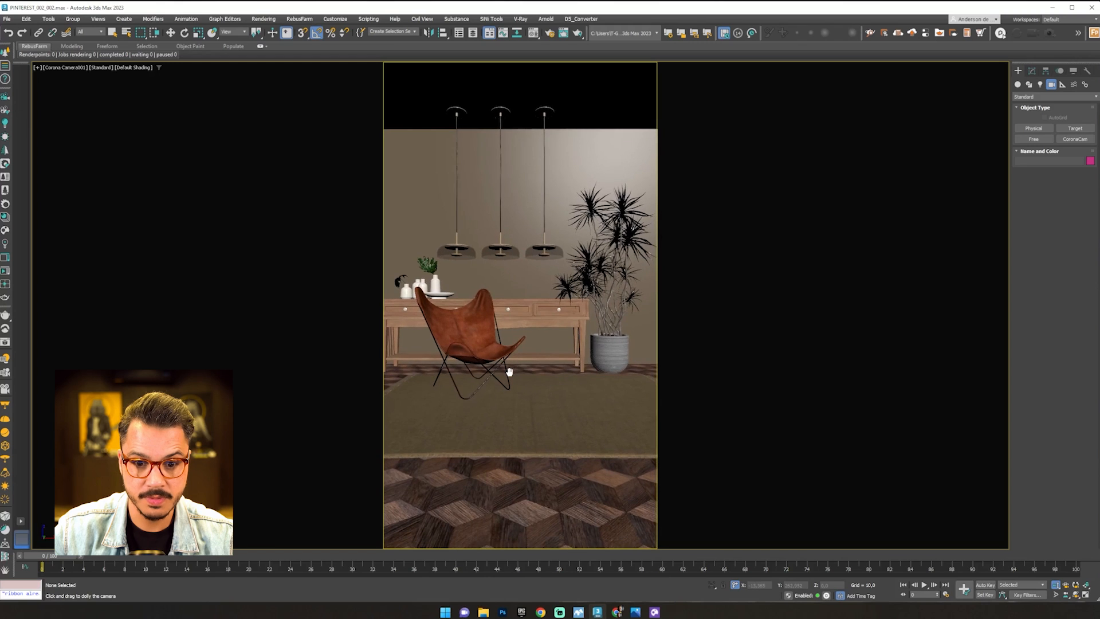
middle_click_drag(534, 326, 538, 326)
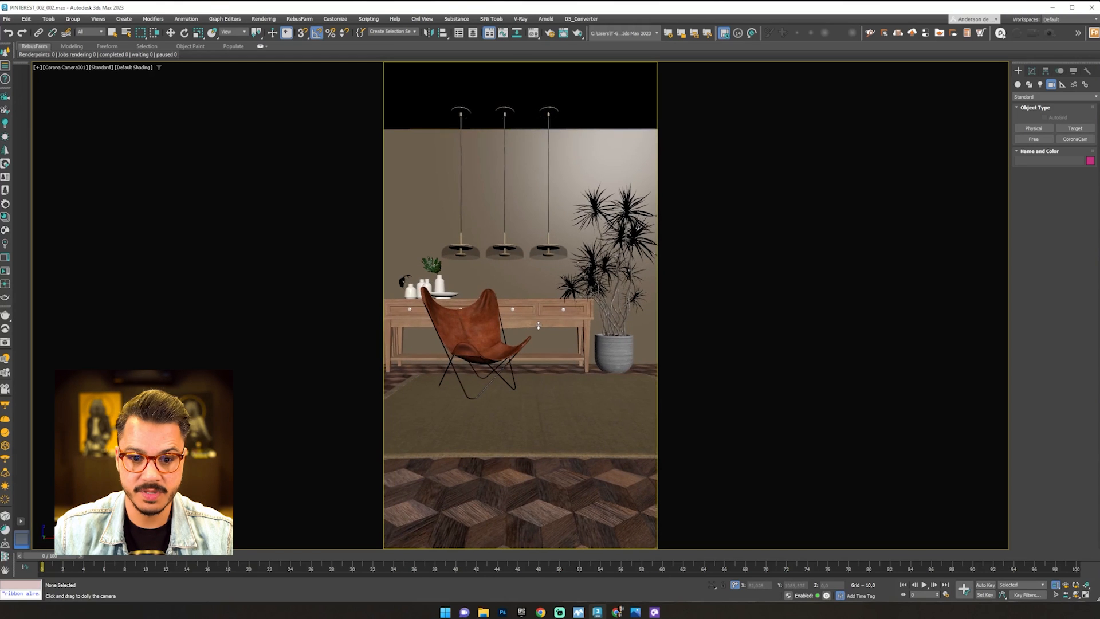
left_click_drag(539, 327, 544, 321)
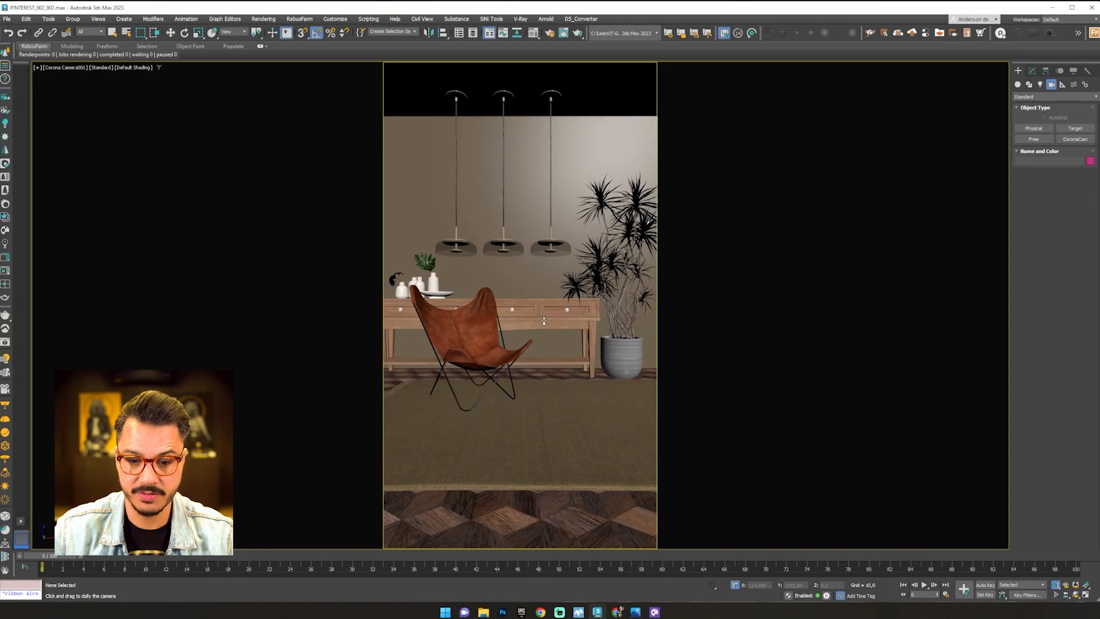
middle_click_drag(544, 321, 540, 317)
middle_click_drag(536, 270, 534, 269)
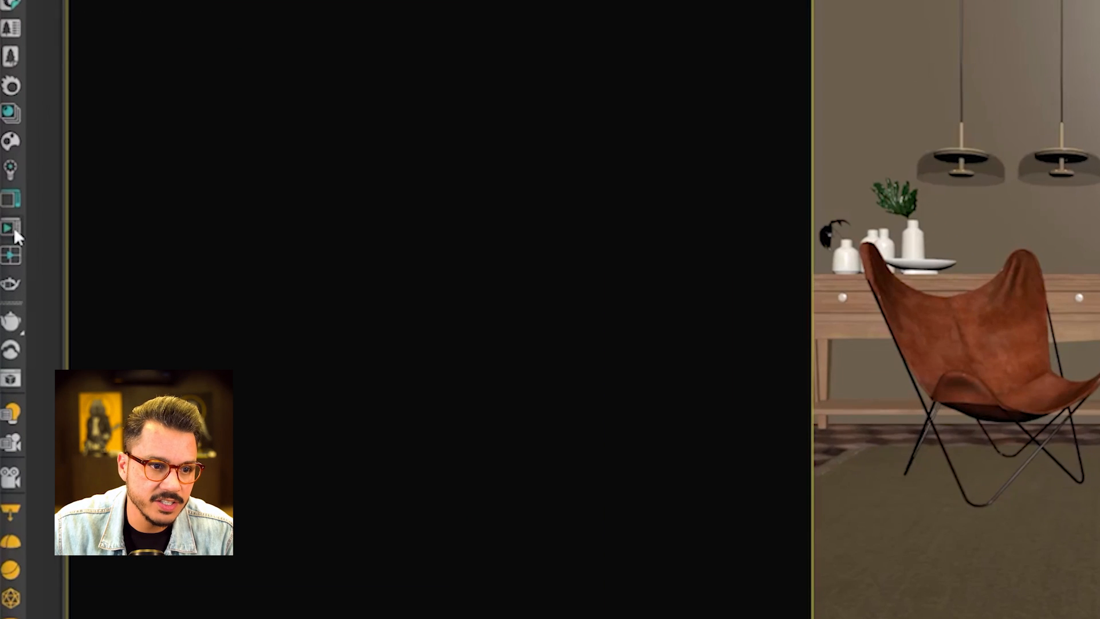
Run a Corona interactive render of the camera view in an enlarged frame buffer, and stop and close it after checking the lighting
left_click(13, 229)
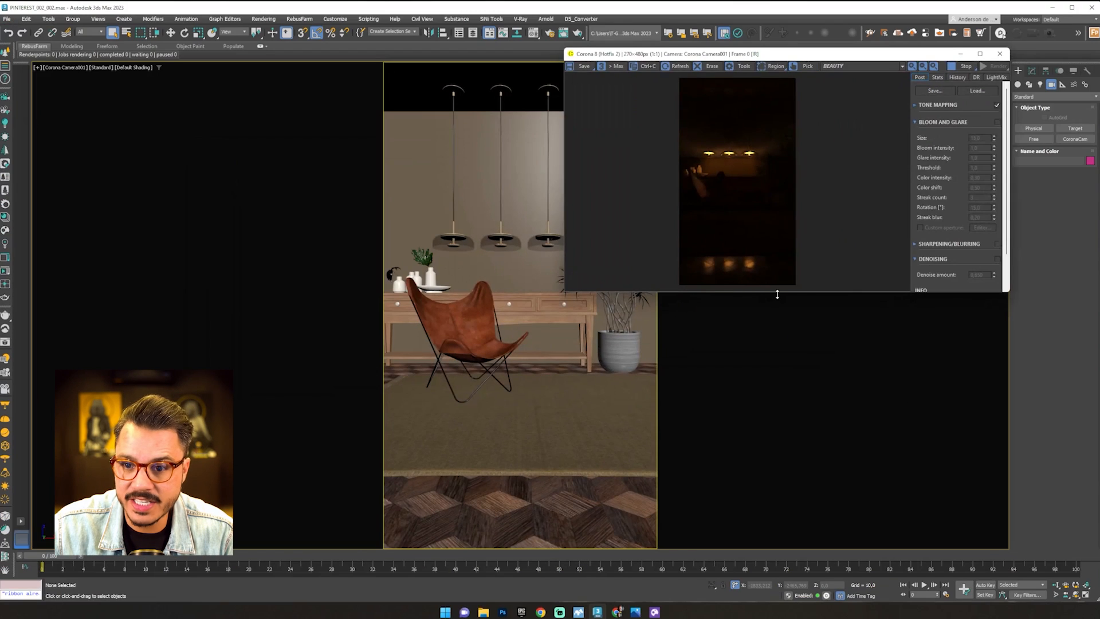
left_click_drag(779, 291, 797, 512)
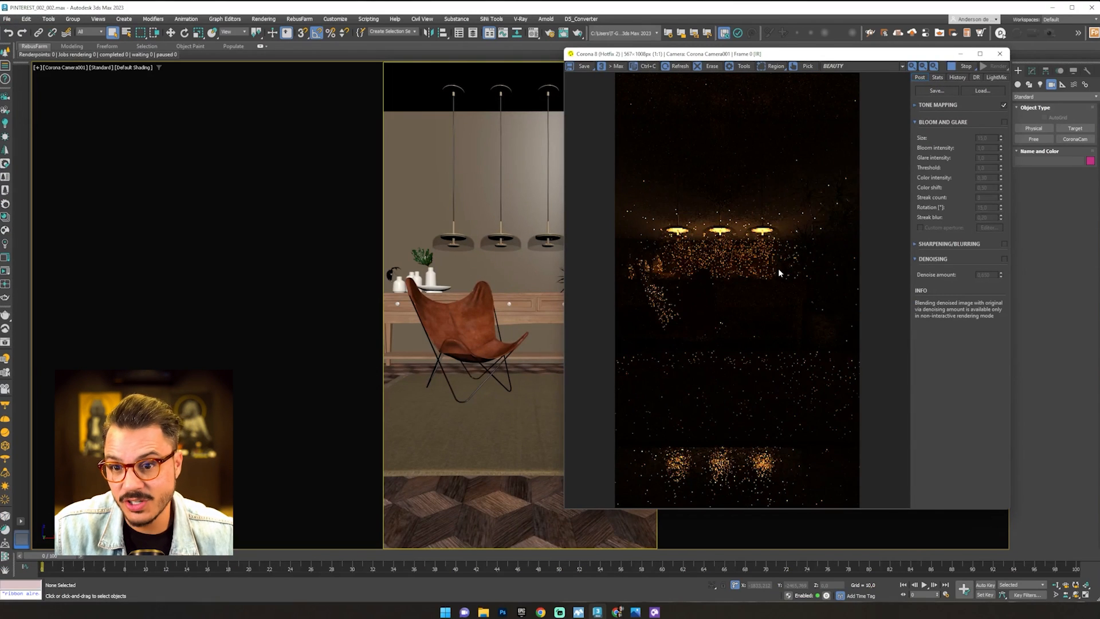
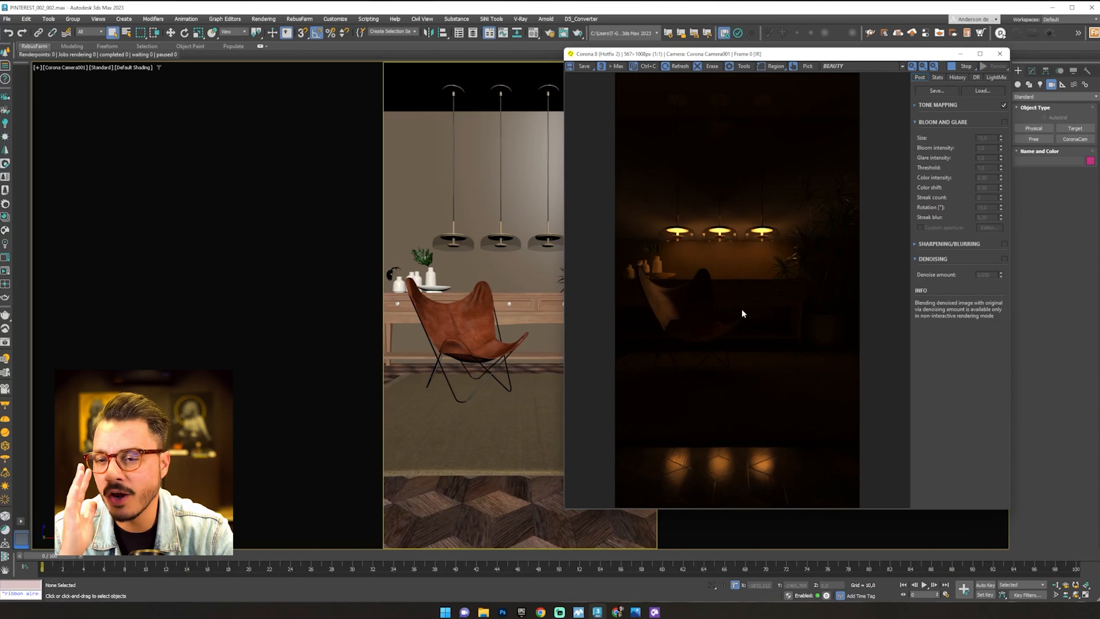
left_click(966, 68)
left_click_drag(931, 59, 411, 66)
left_click(479, 61)
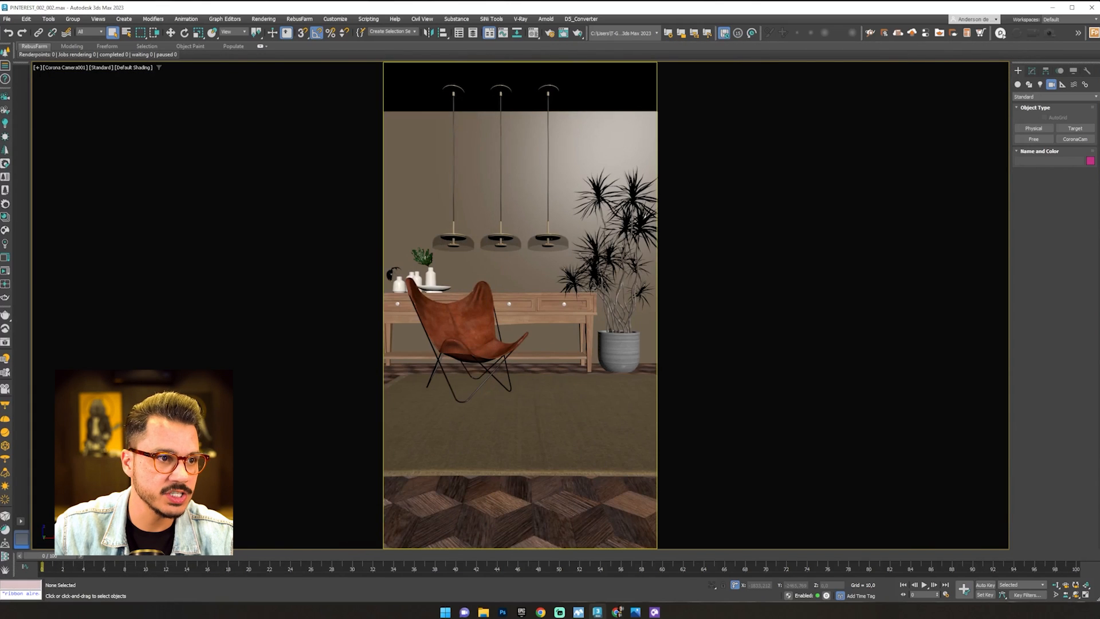
Turn off the safe frame, switch to the perspective view and isolate the room's walls object (PAREDES)
right_click(463, 212)
left_click(463, 212)
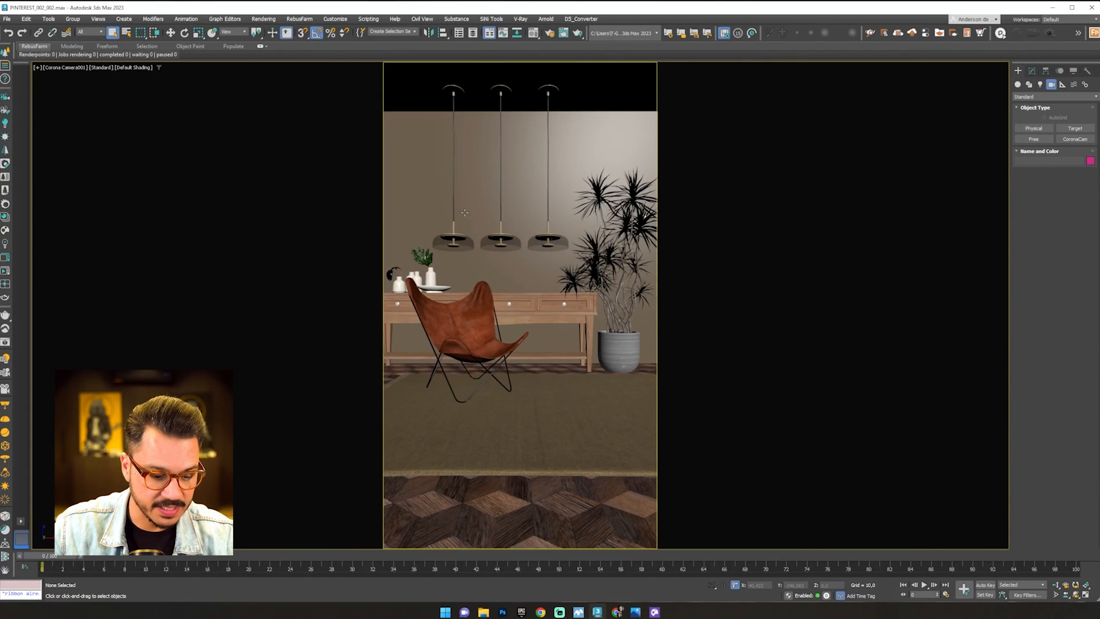
key("shift+f")
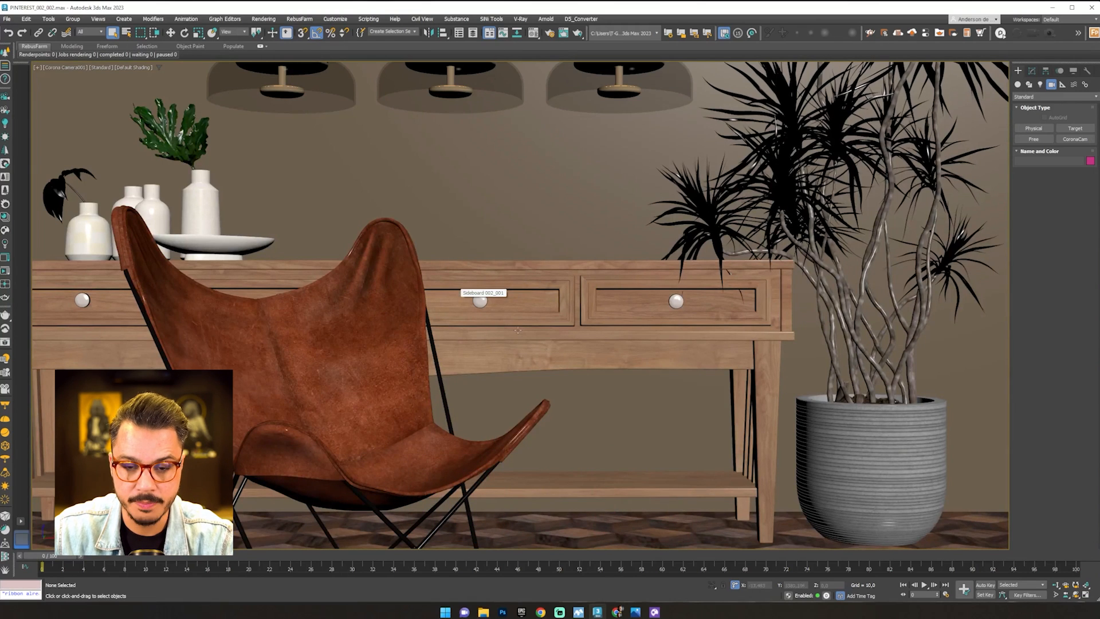
key("p")
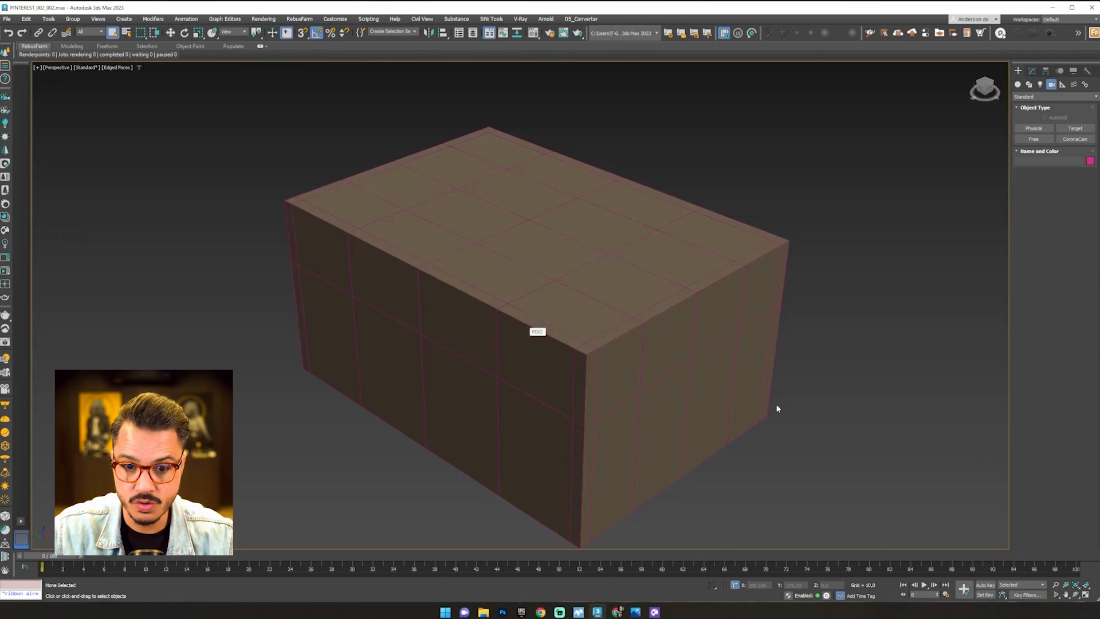
key("z")
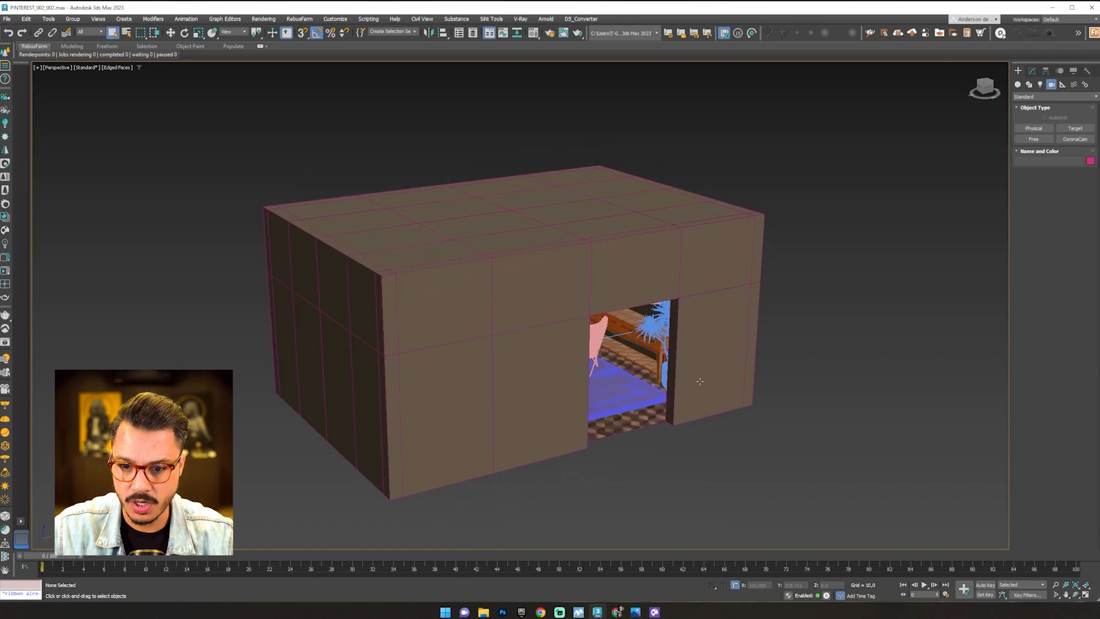
left_click(700, 381)
key("alt+q")
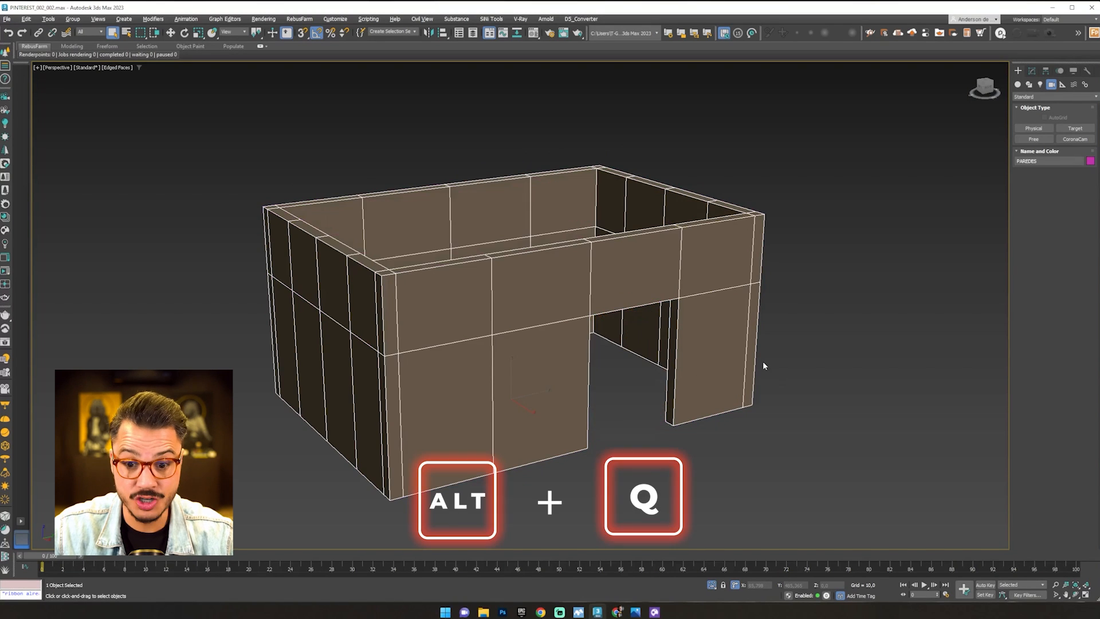
Deselect the walls and switch to an orthographic view of the doorway from outside the room
left_click(863, 356)
middle_click_drag(851, 322, 832, 302)
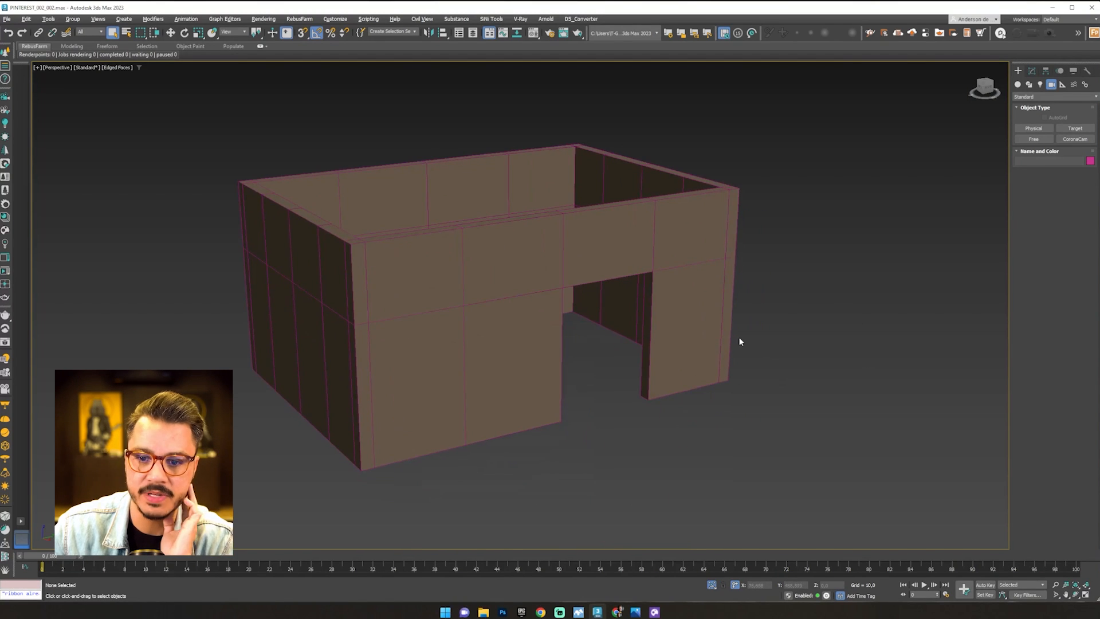
key("u")
middle_click_drag(737, 335, 587, 398, "alt")
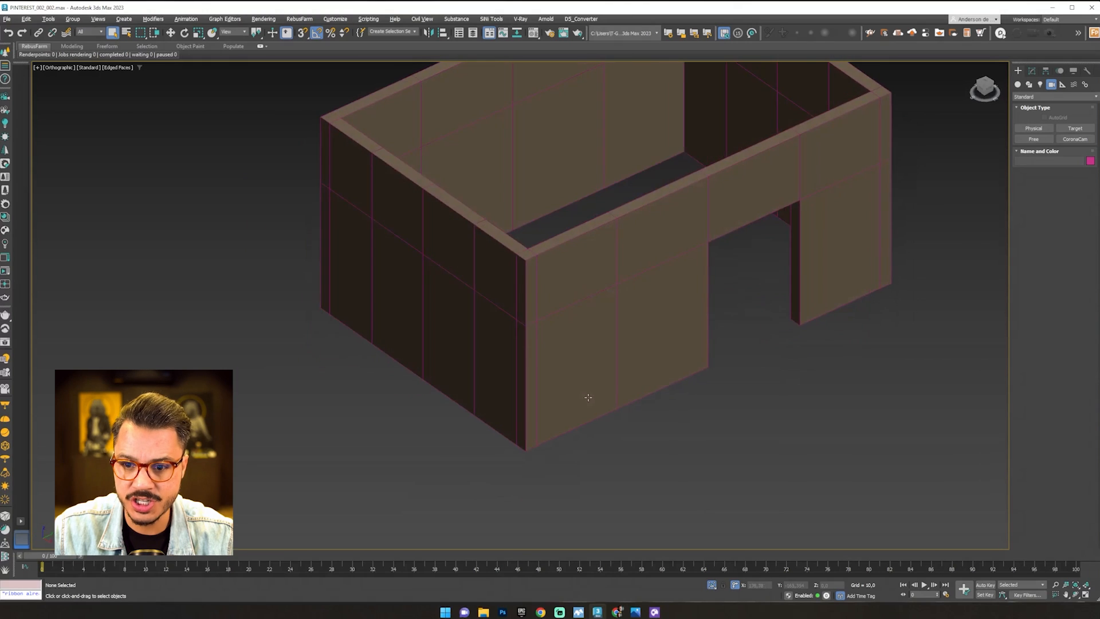
middle_click_drag(712, 375, 503, 434)
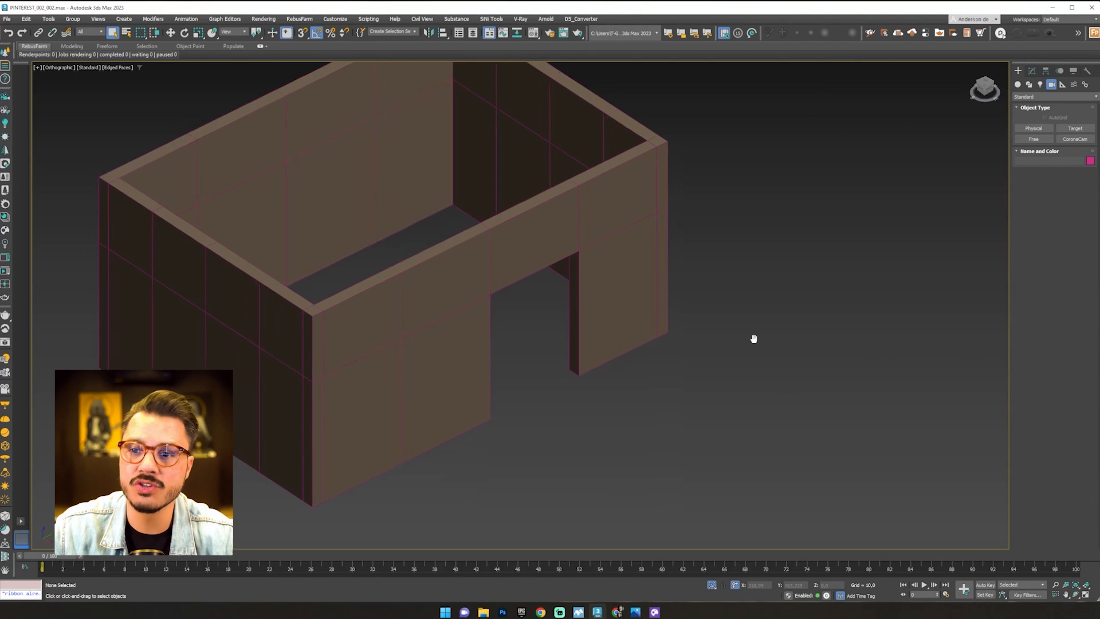
scroll(720, 271, "up", 4)
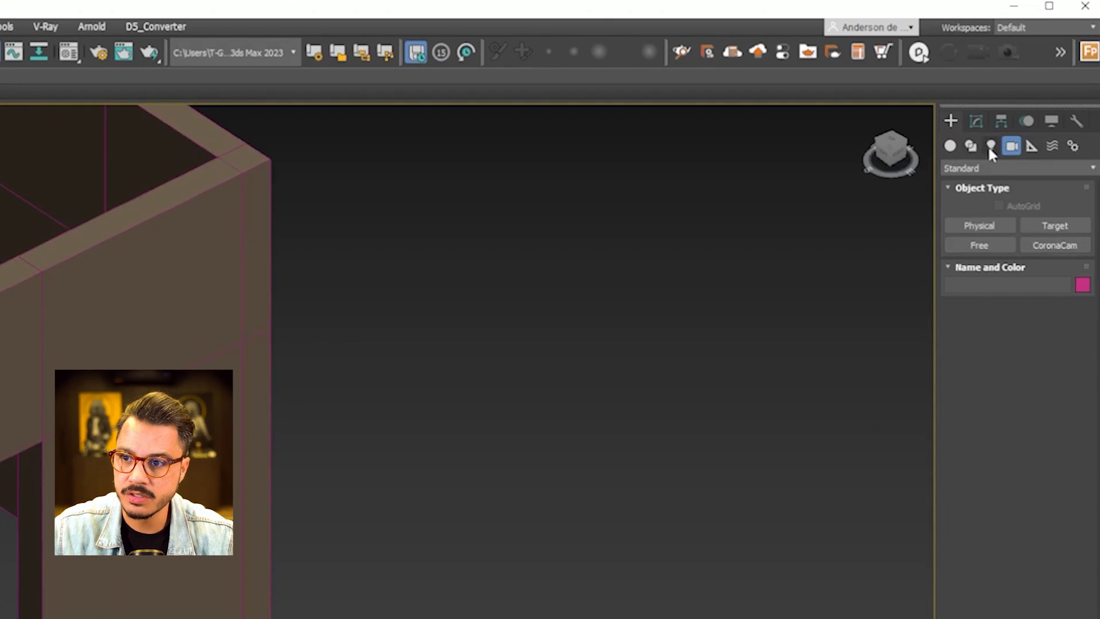
Start a Corona light with intensity 5, Kelvin temperature colour and the Rectangle shape
left_click(1040, 84)
left_click(985, 168)
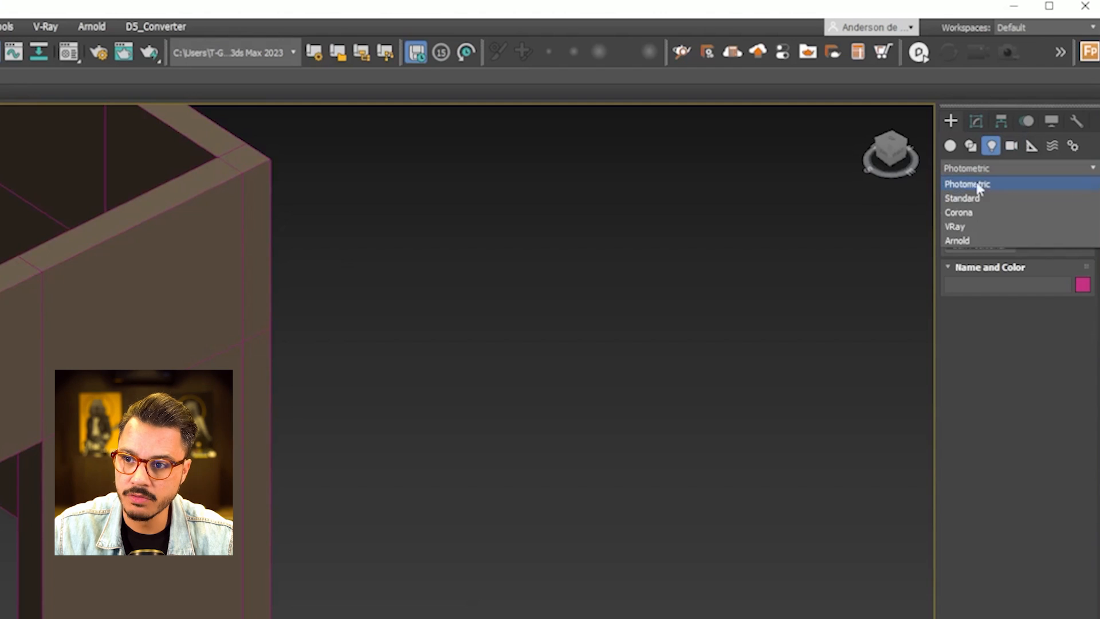
left_click(970, 213)
left_click(997, 230)
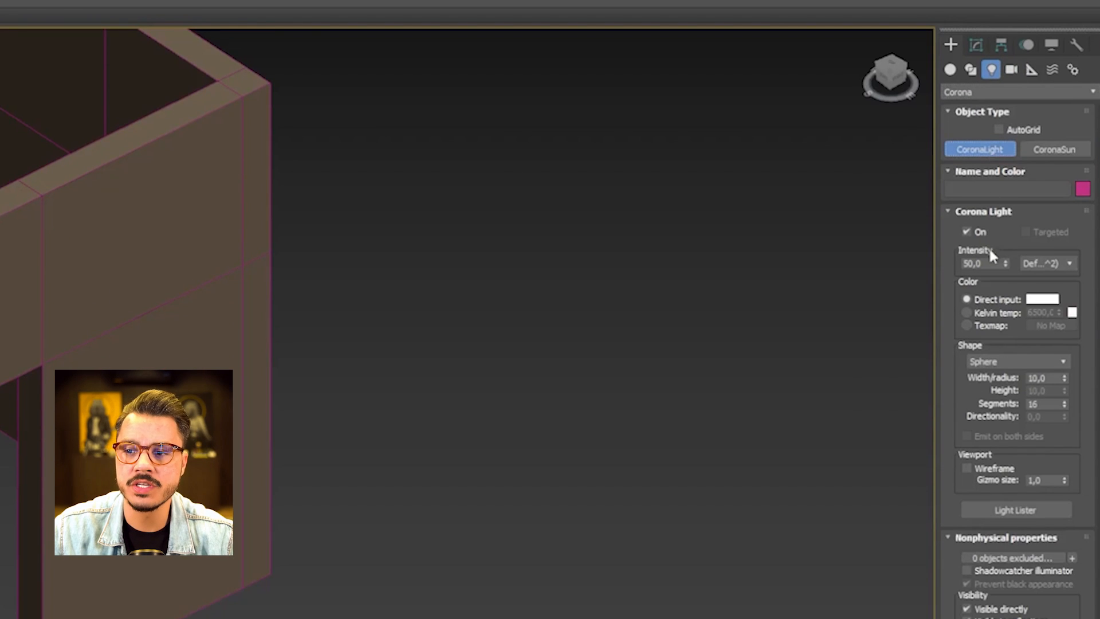
double_click(991, 263)
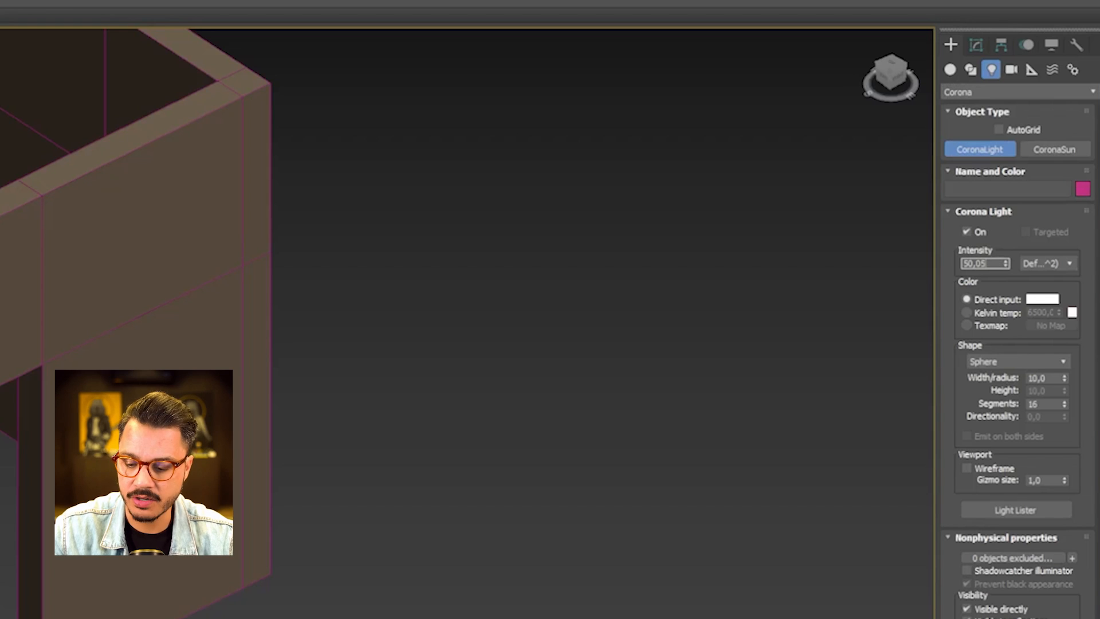
key("BackSpace")
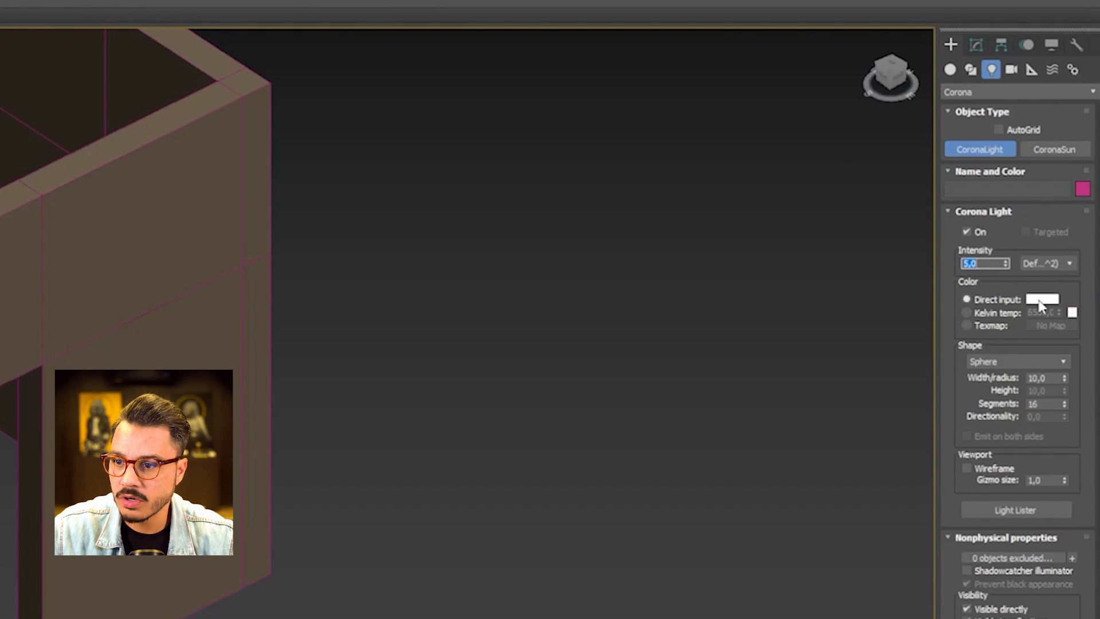
left_click(968, 312)
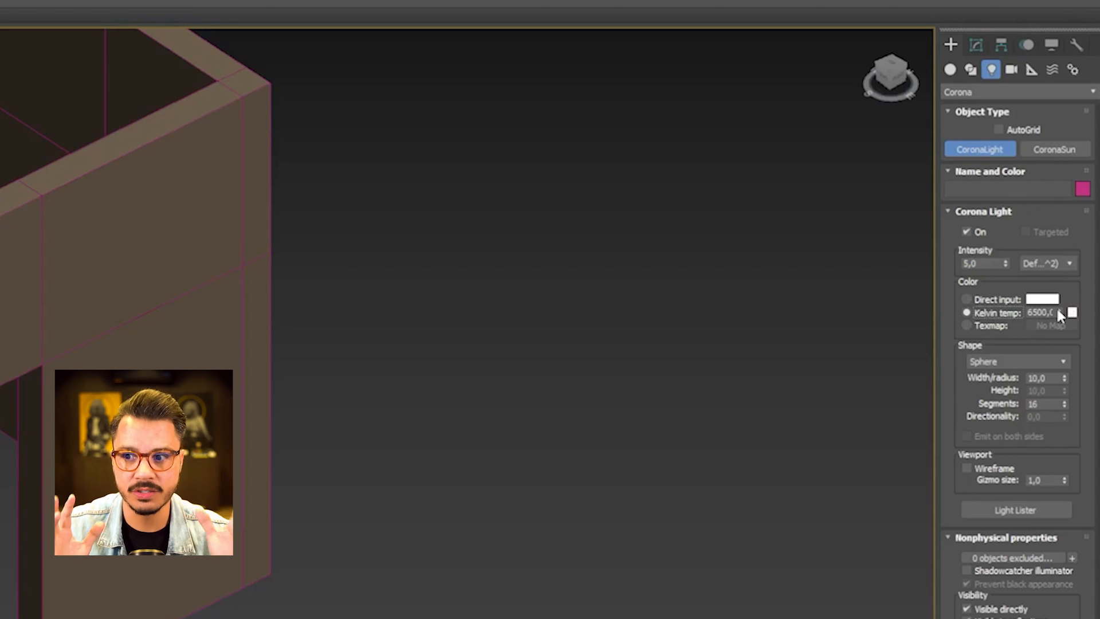
left_click(1007, 363)
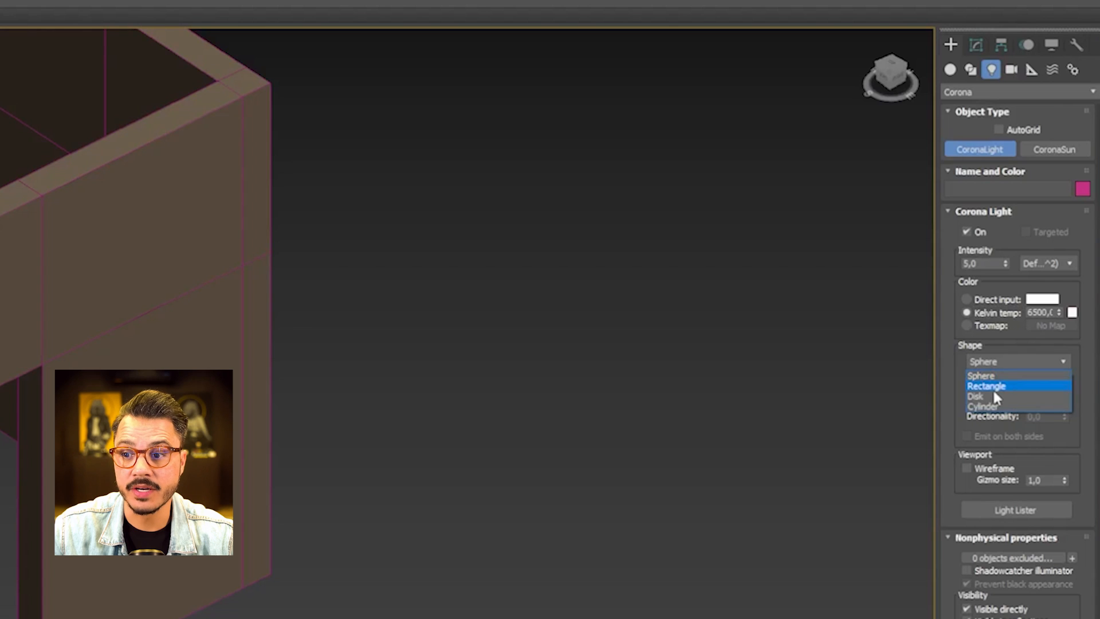
left_click(997, 387)
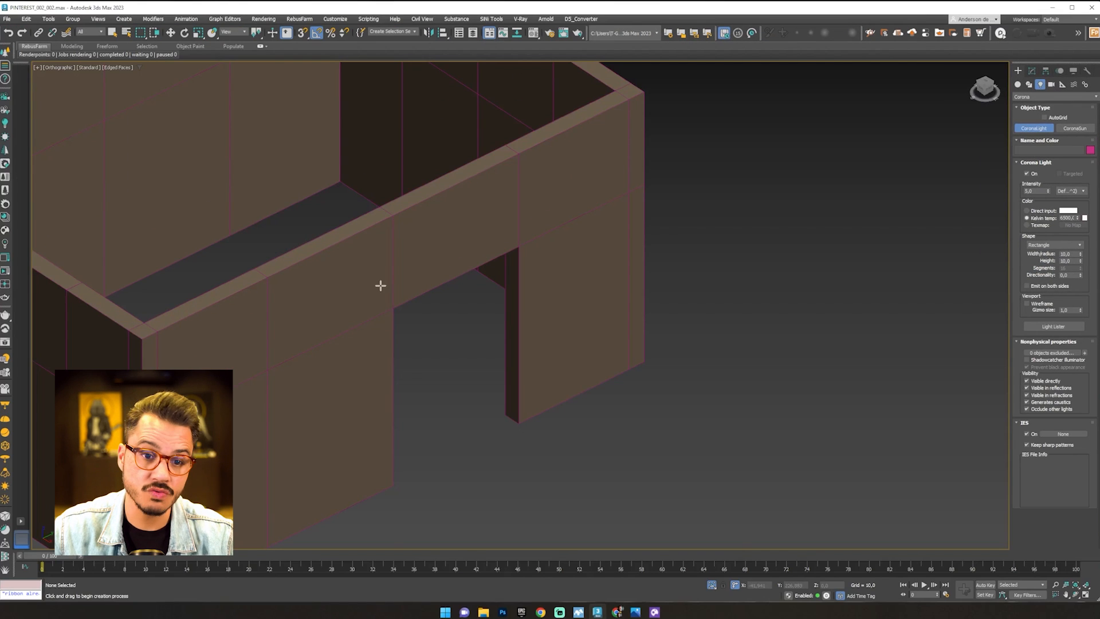
left_click_drag(396, 324, 578, 521)
key("ctrl+z")
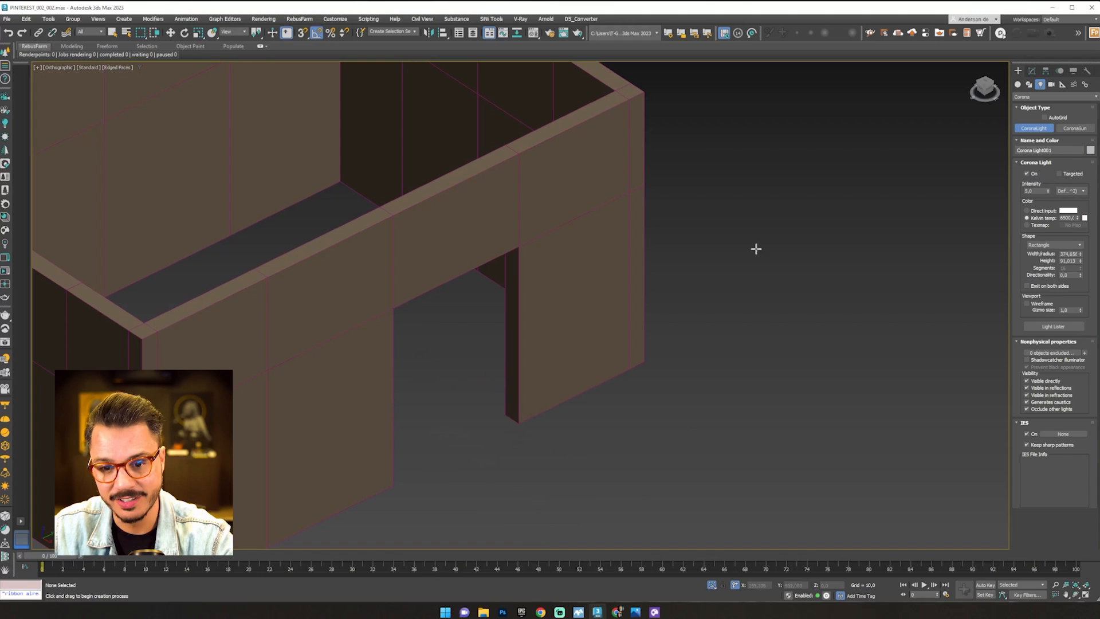
left_click_drag(756, 248, 780, 514)
key("ctrl+z")
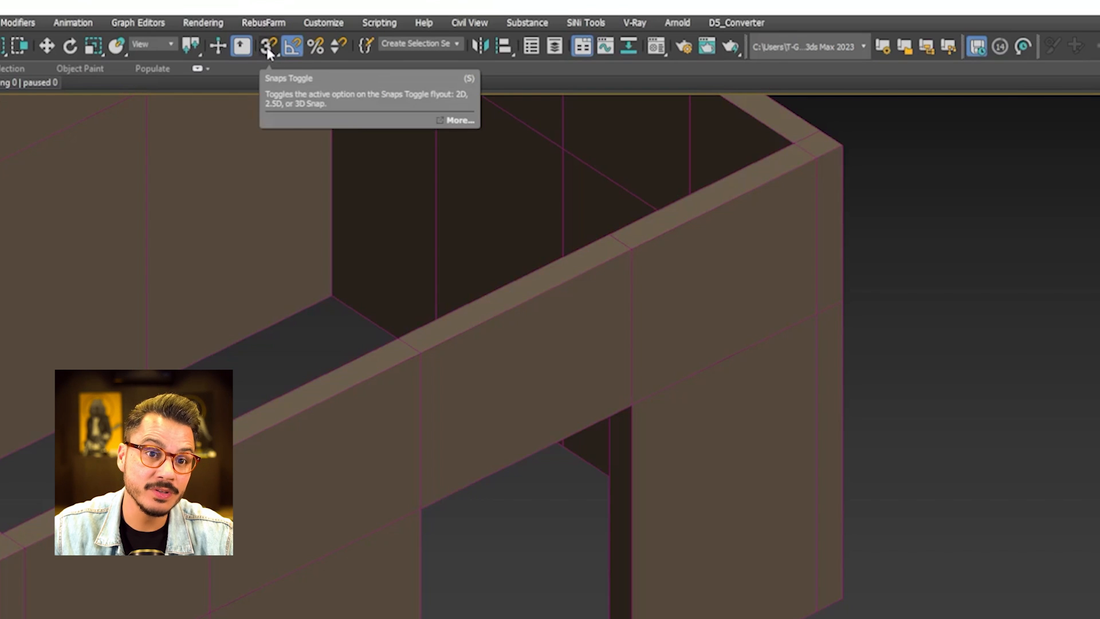
Turn on 3D snapping and check that Vertex and Endpoint are active in the Grid and Snap Settings
left_click(268, 47)
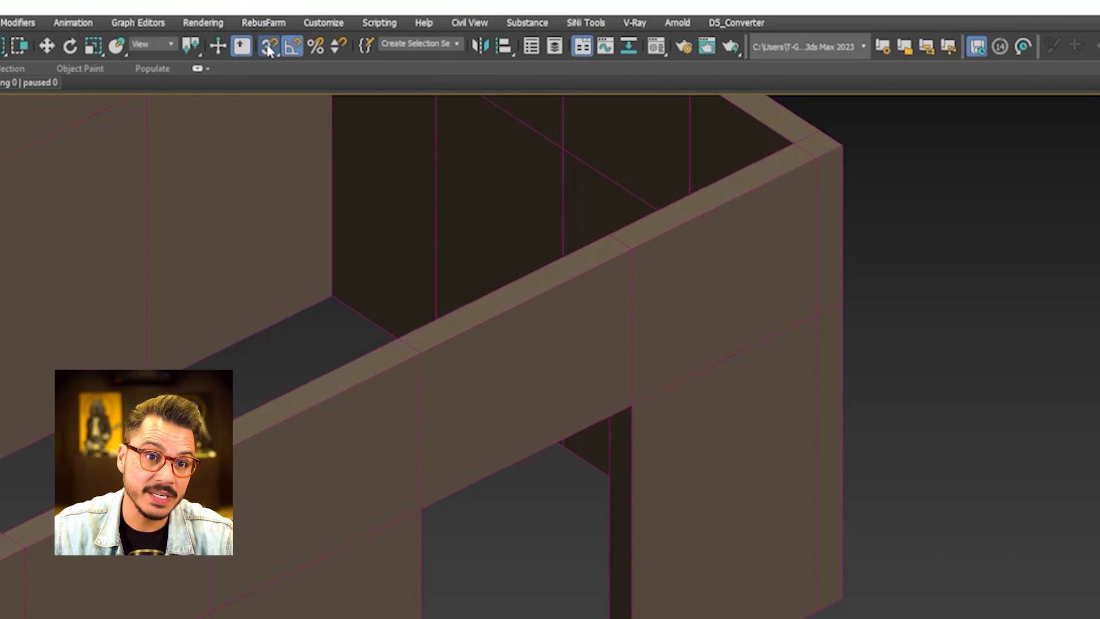
right_click(268, 47)
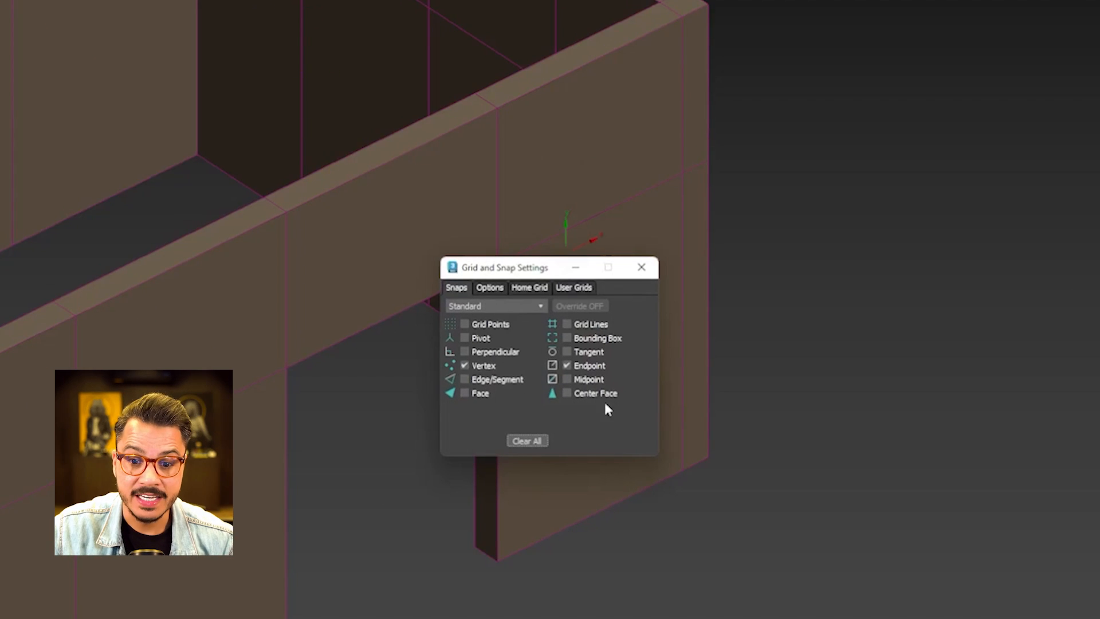
left_click(647, 266)
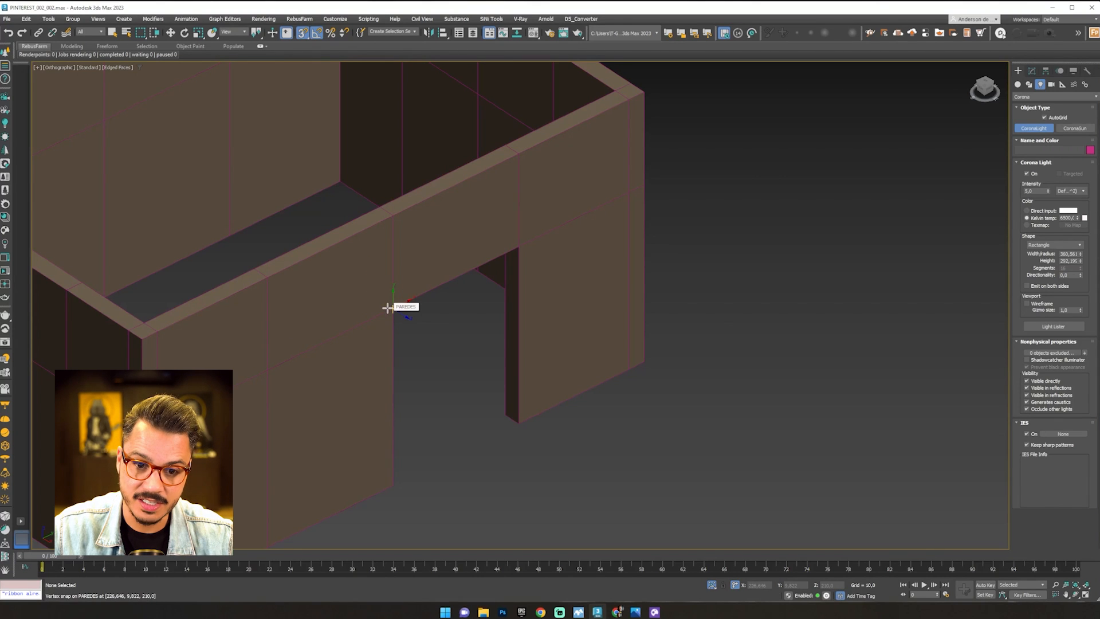
With AutoGrid on, create the rectangular Corona light across the doorway, snapped to its opposite corners, and leave the creation command
left_click_drag(392, 308, 519, 424)
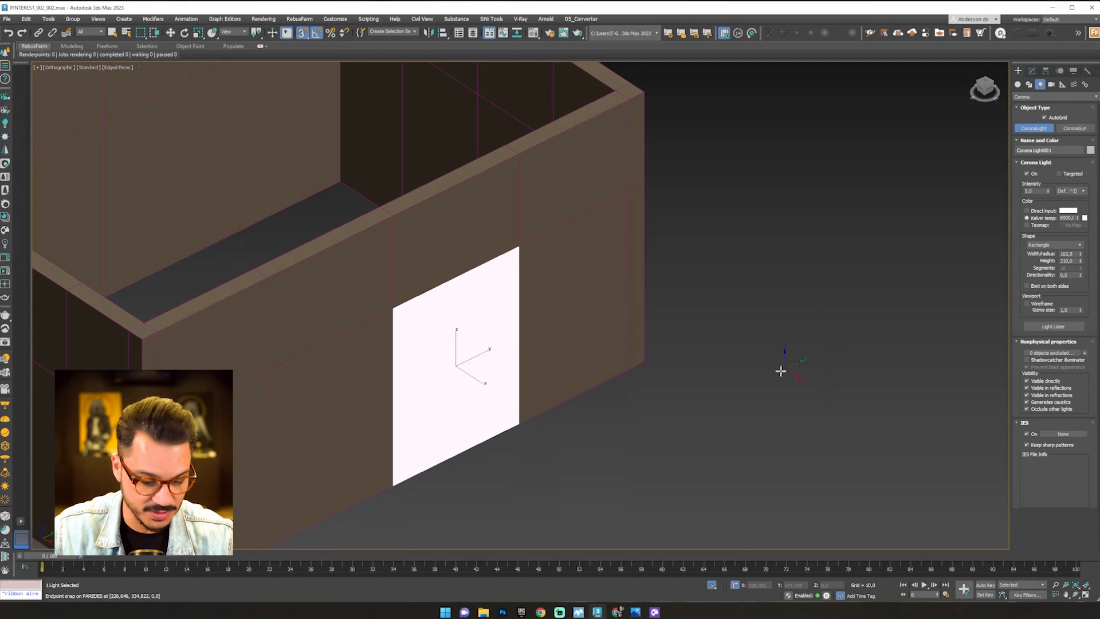
mouse_move(781, 369)
middle_mouse_down("alt")
mouse_move(803, 383)
mouse_move(857, 366)
mouse_move(780, 373)
middle_mouse_up("alt")
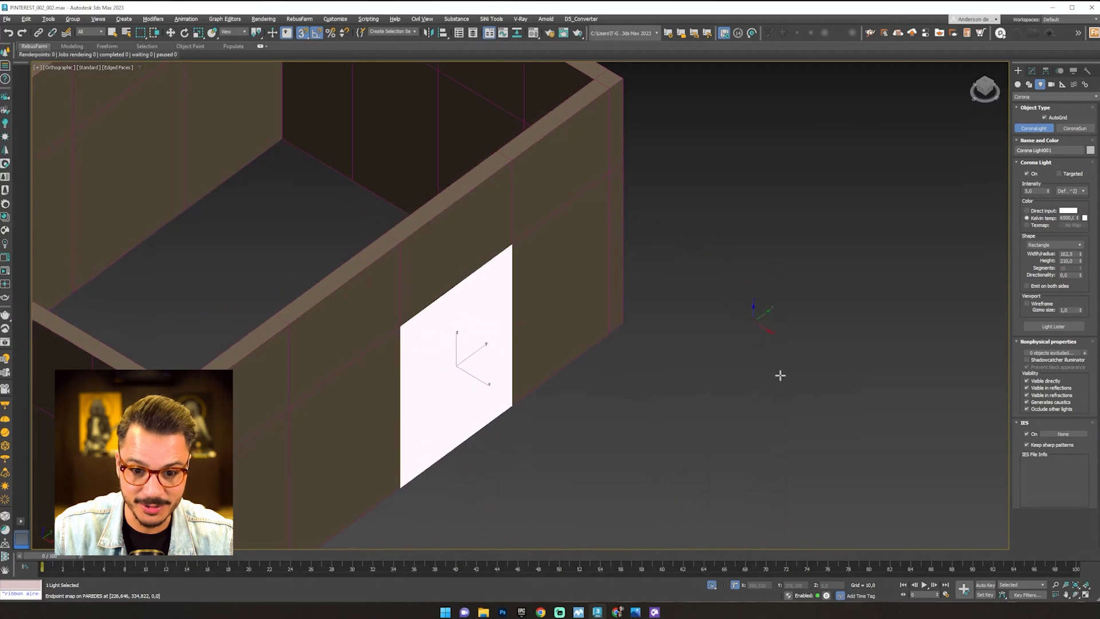
left_click(109, 34)
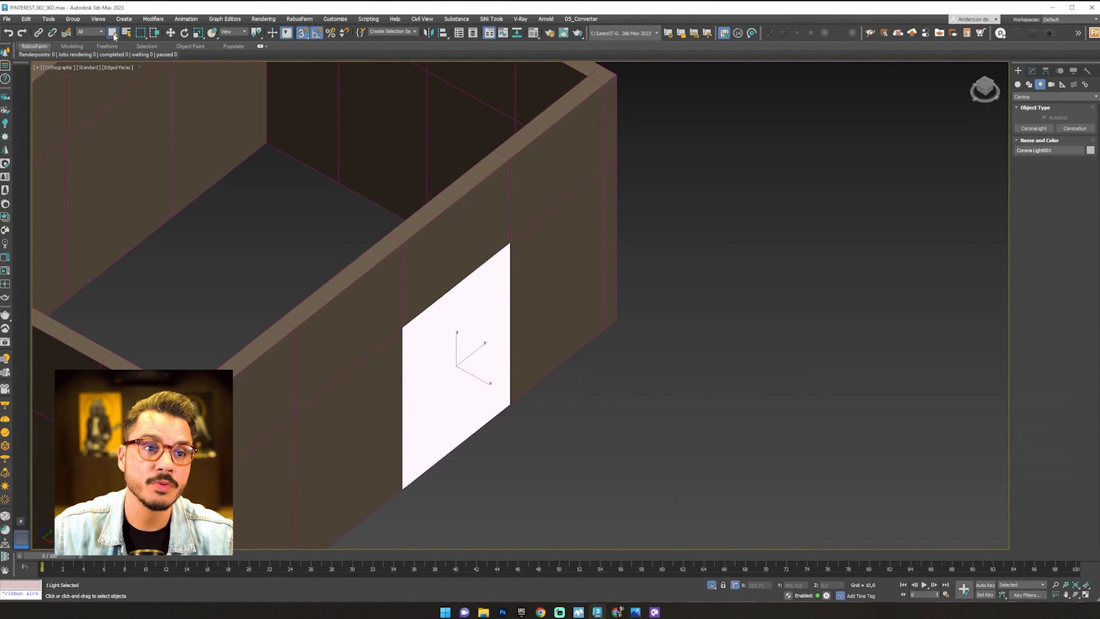
Deselect the doorway light, return to the Corona camera view with safe frames and end the object isolation
left_click(785, 308)
scroll(777, 324, "down", 5)
key("c")
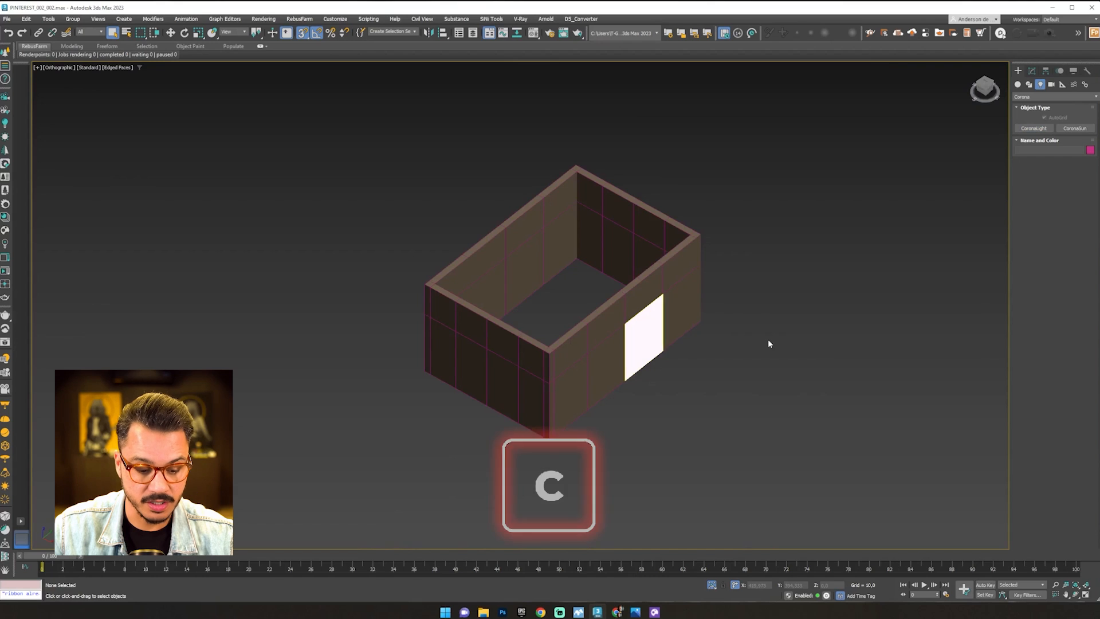
key("shift+f")
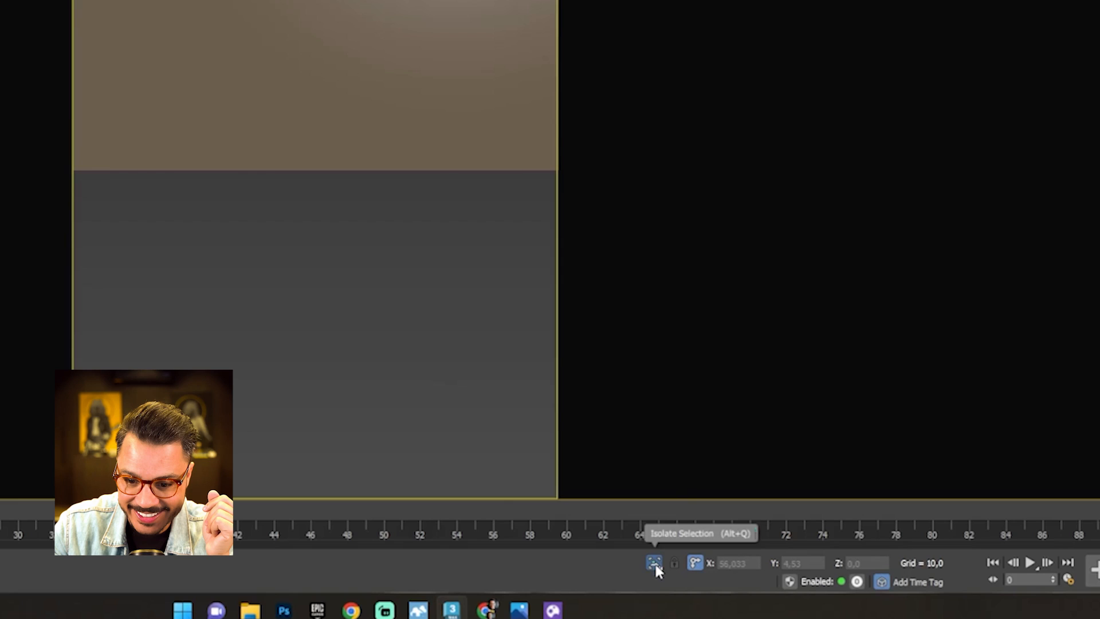
left_click(711, 584)
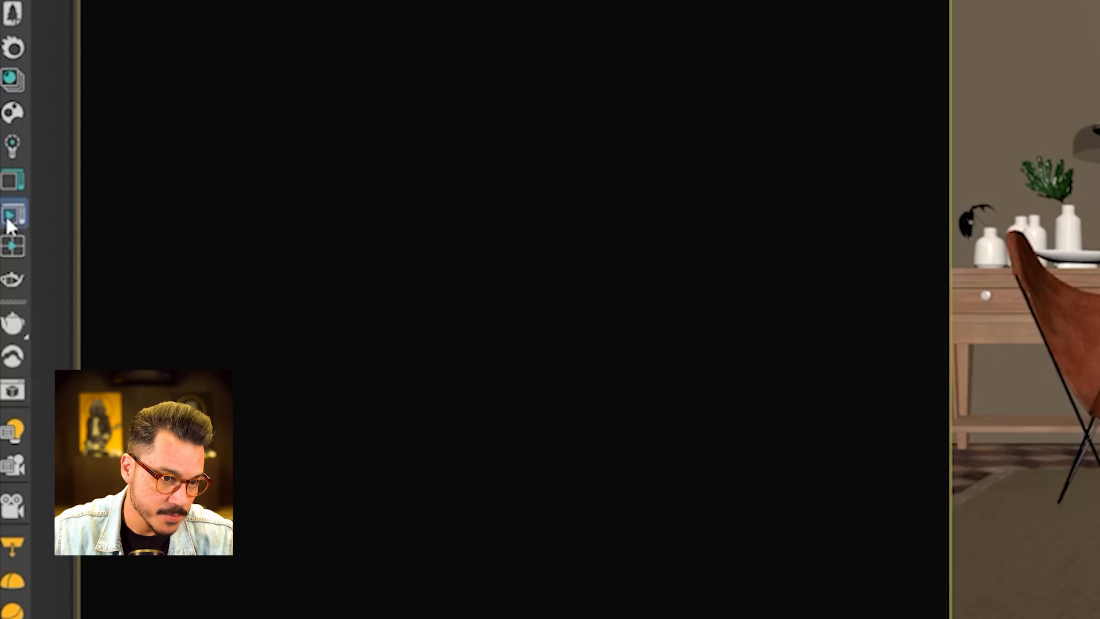
Start the Corona interactive render and compare it with the reference image amb2_cam1_jpg
left_click(6, 269)
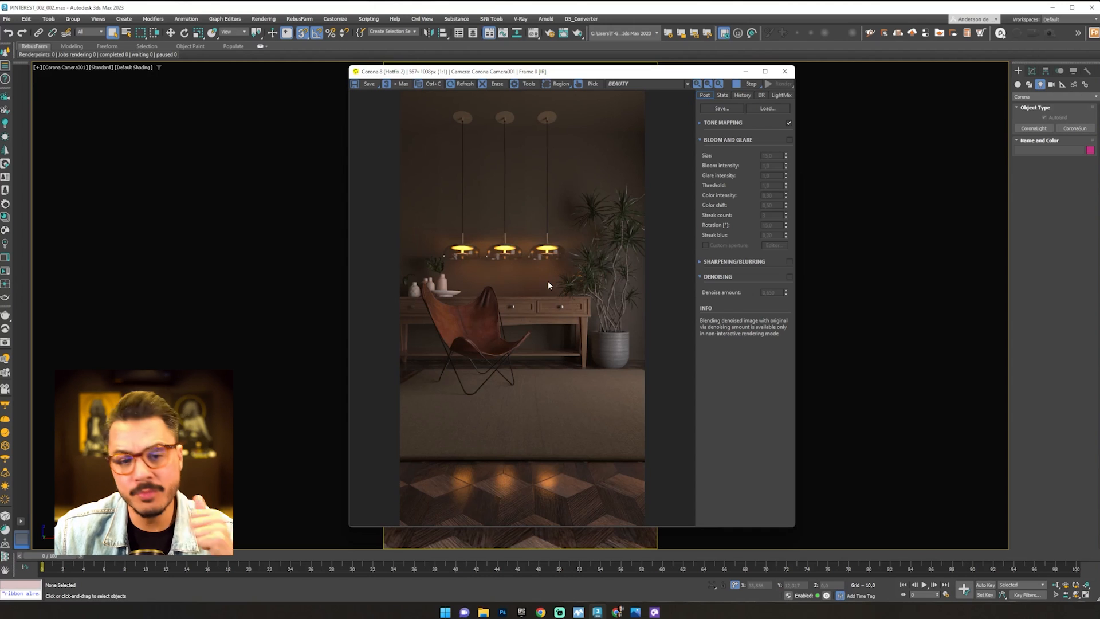
left_click(635, 611)
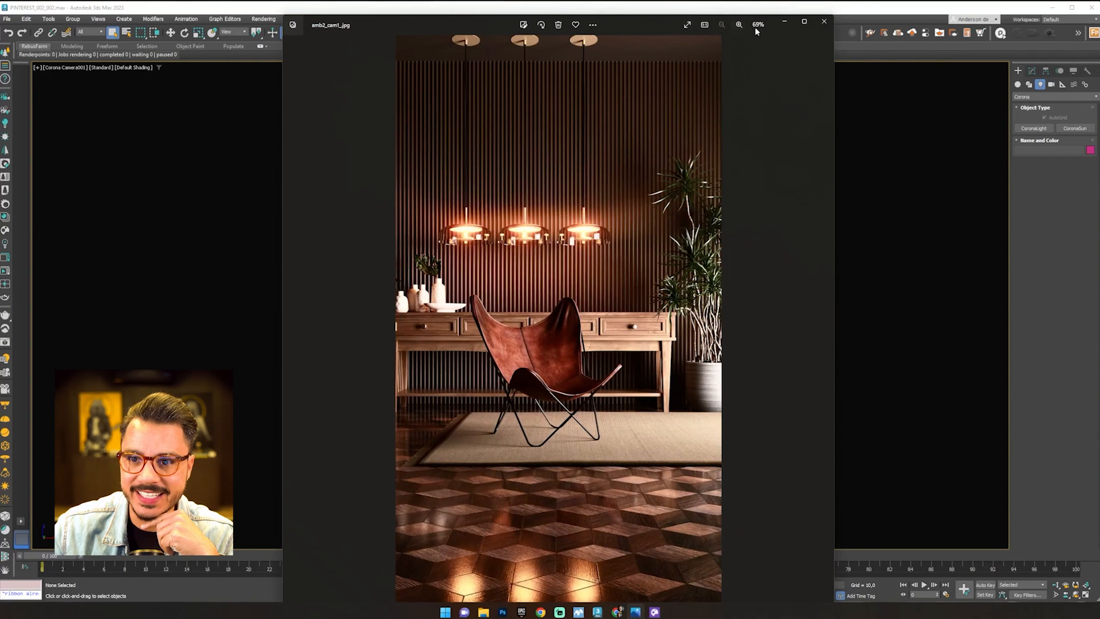
left_click_drag(653, 24, 248, 11)
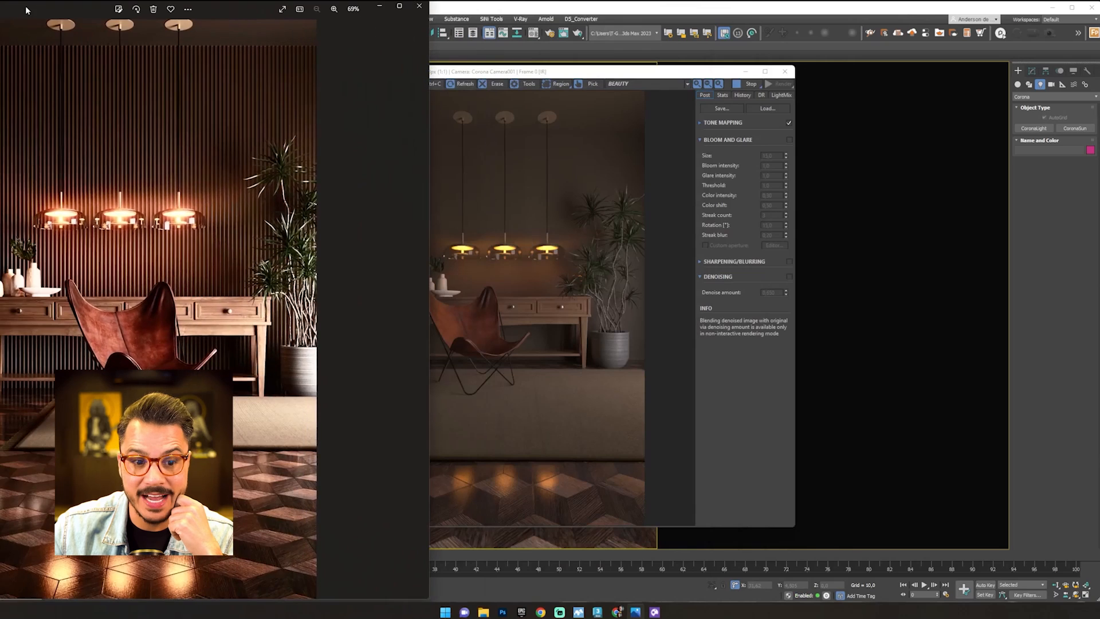
left_click(502, 290)
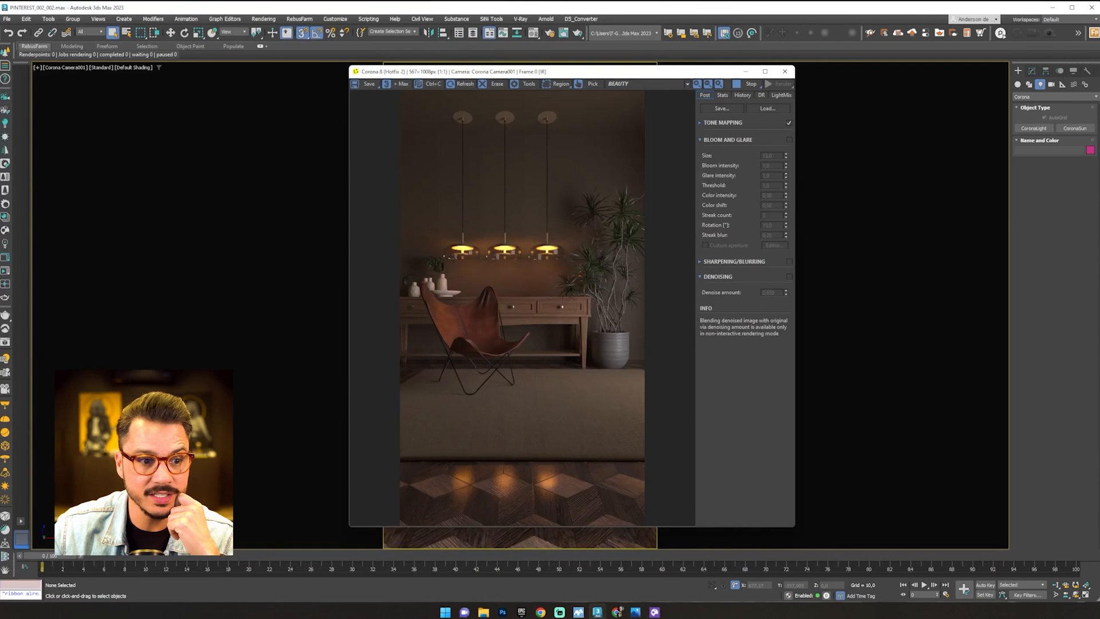
key("alt+Tab")
left_click_drag(253, 10, 645, 35)
double_click(659, 34)
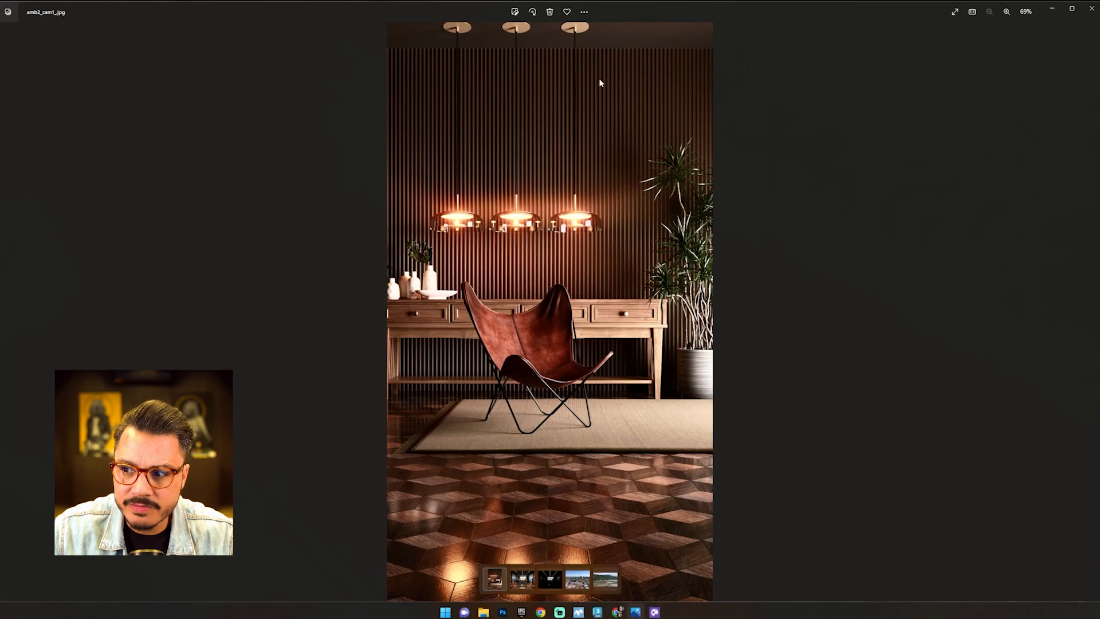
right_click(1050, 16)
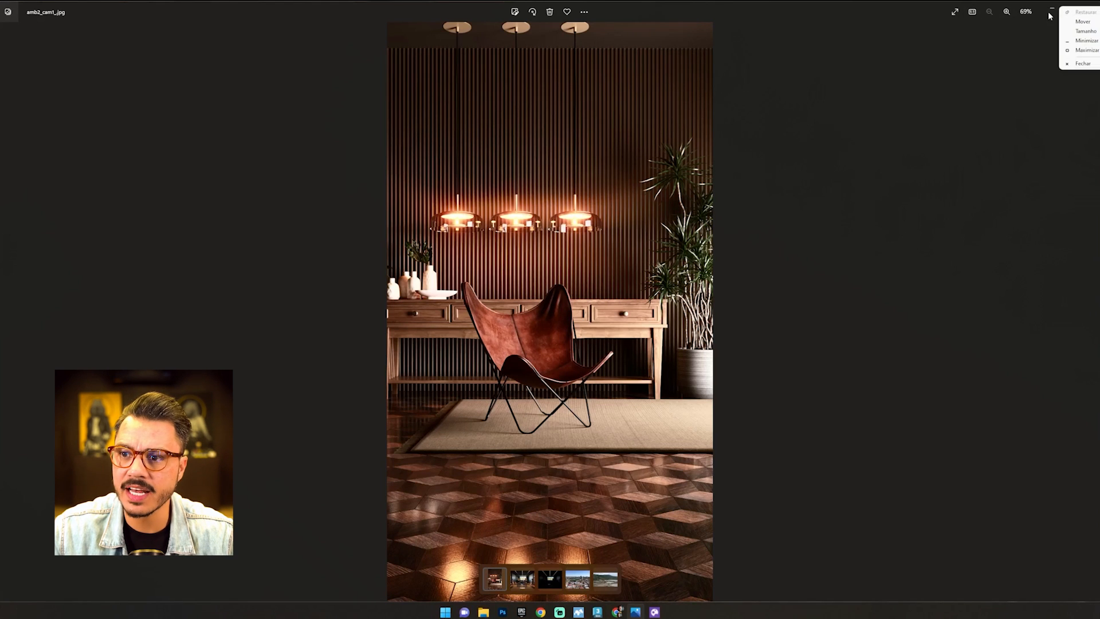
left_click(1049, 11)
Stop the interactive render, minimise the frame buffer and turn off the safe frames
left_click(748, 85)
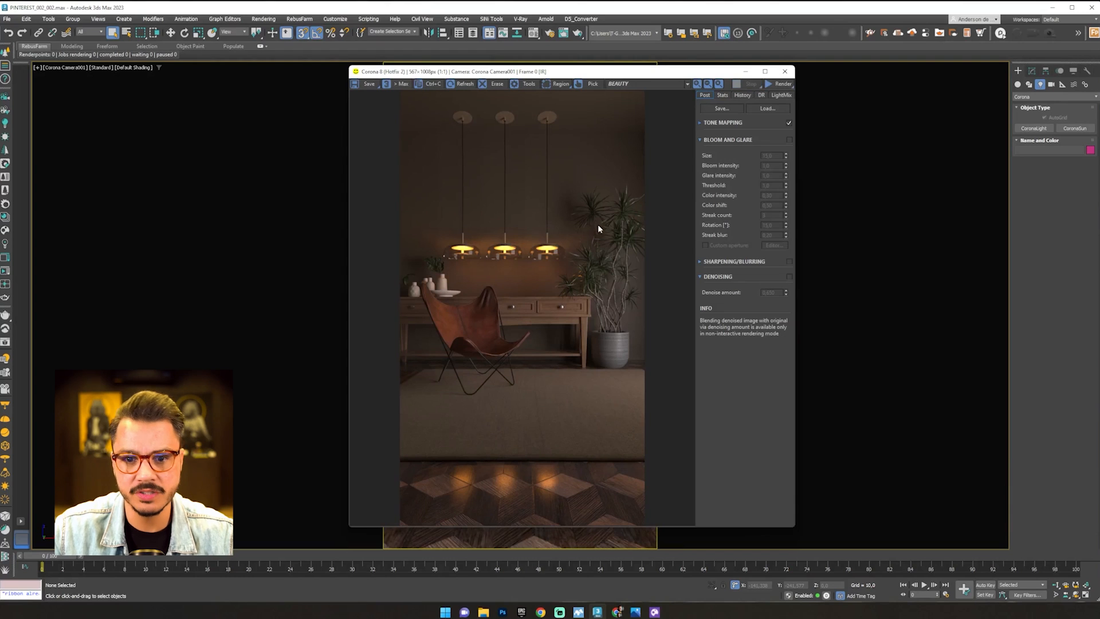
left_click(744, 73)
key("shift+f")
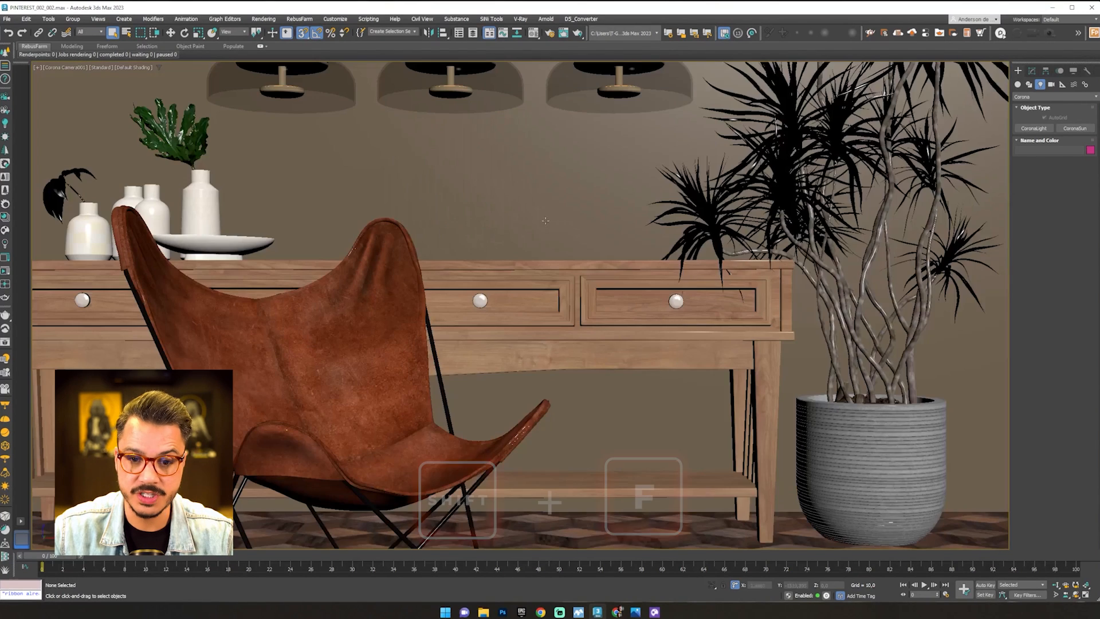
Show the outside of the room in a shaded orthographic view and start a Cylinder from the standard primitives
key("p")
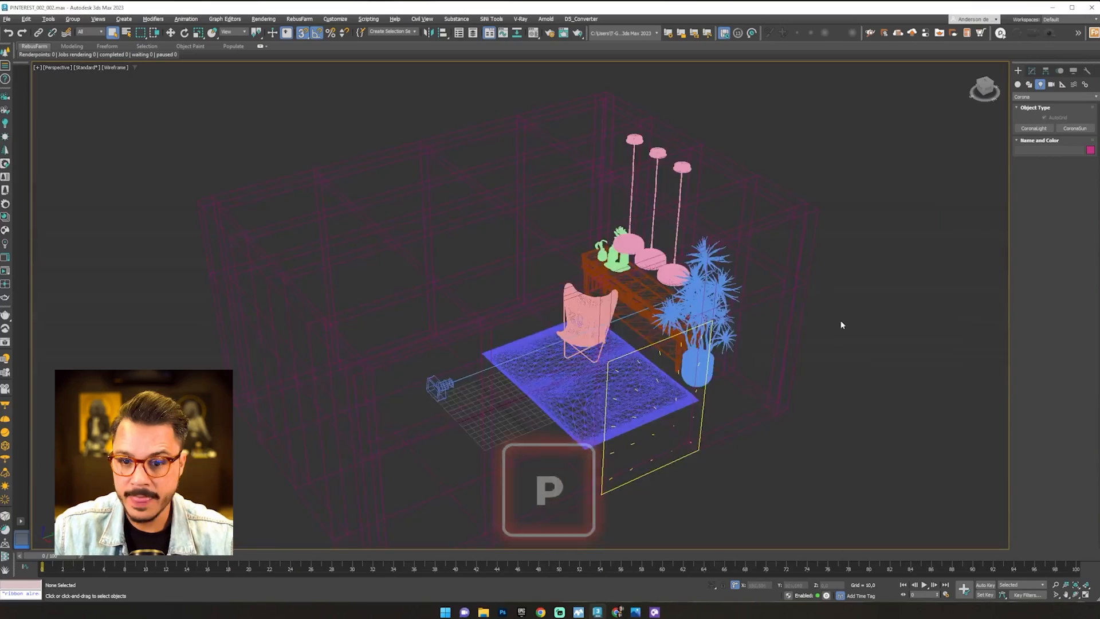
middle_click_drag(840, 321, 776, 294, "alt")
key("t")
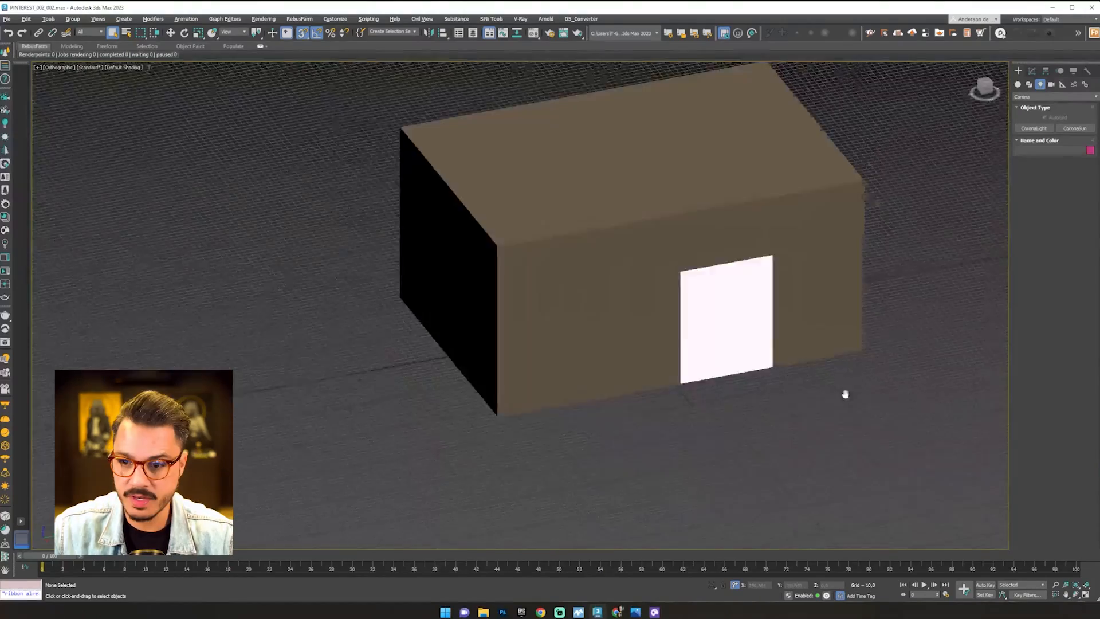
middle_click_drag(844, 394, 748, 436)
mouse_move(679, 452)
middle_mouse_down()
mouse_move(614, 404)
mouse_move(648, 387)
mouse_move(695, 299)
middle_mouse_up()
key("F3")
key("F3")
scroll(695, 299, "up", 2)
left_click(951, 136)
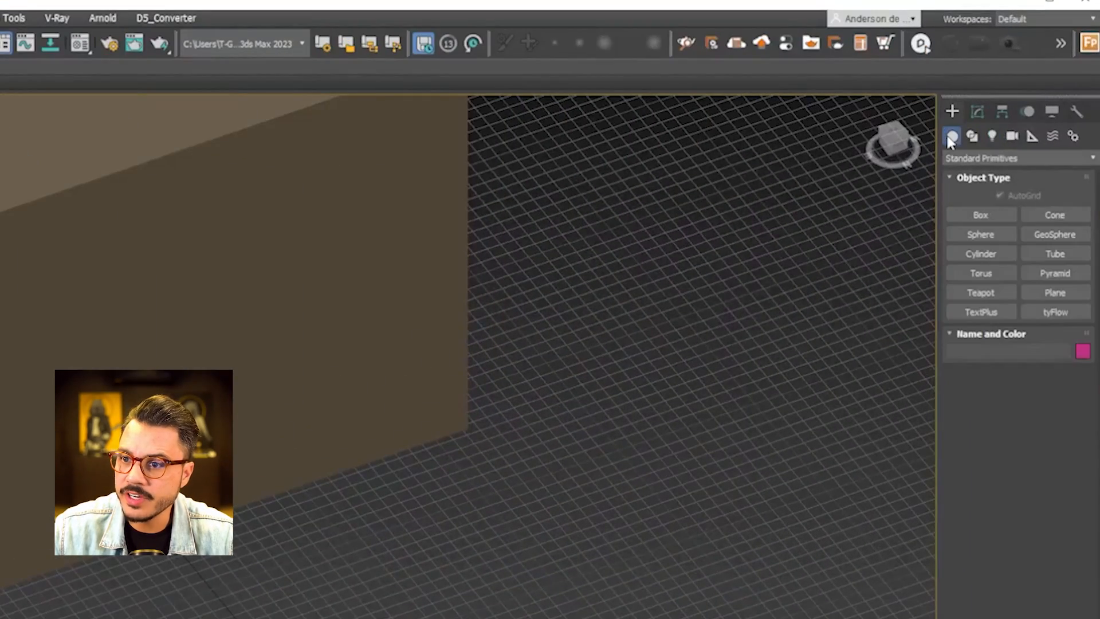
left_click(980, 253)
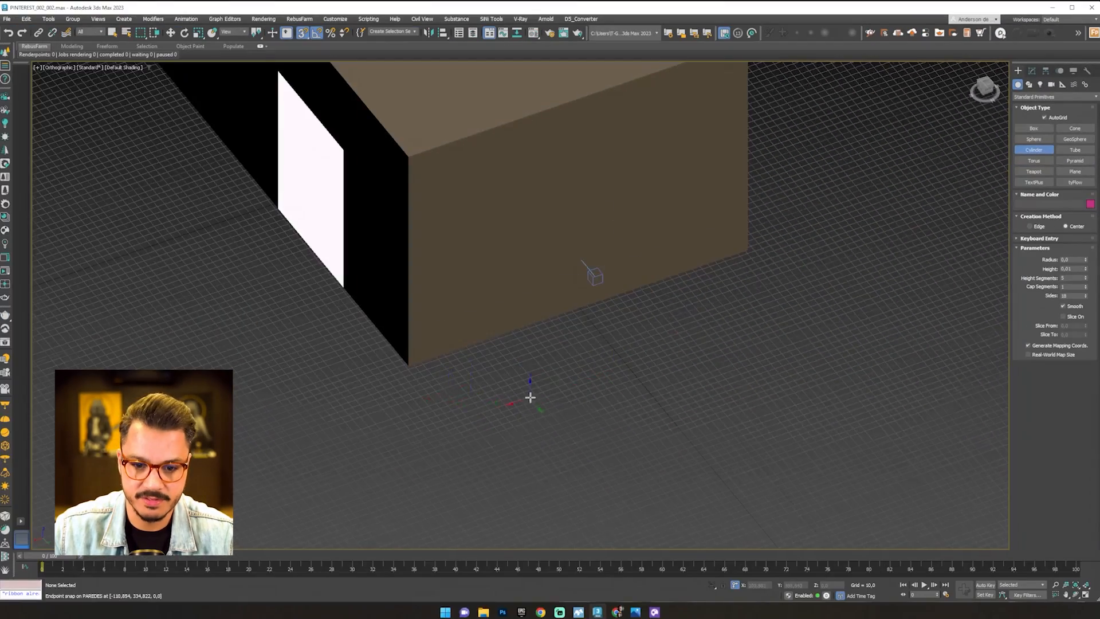
Try to create a cylinder on the ground outside the room with 3D snapping on, and undo it
scroll(530, 396, "up", 3)
left_click_drag(504, 389, 535, 431)
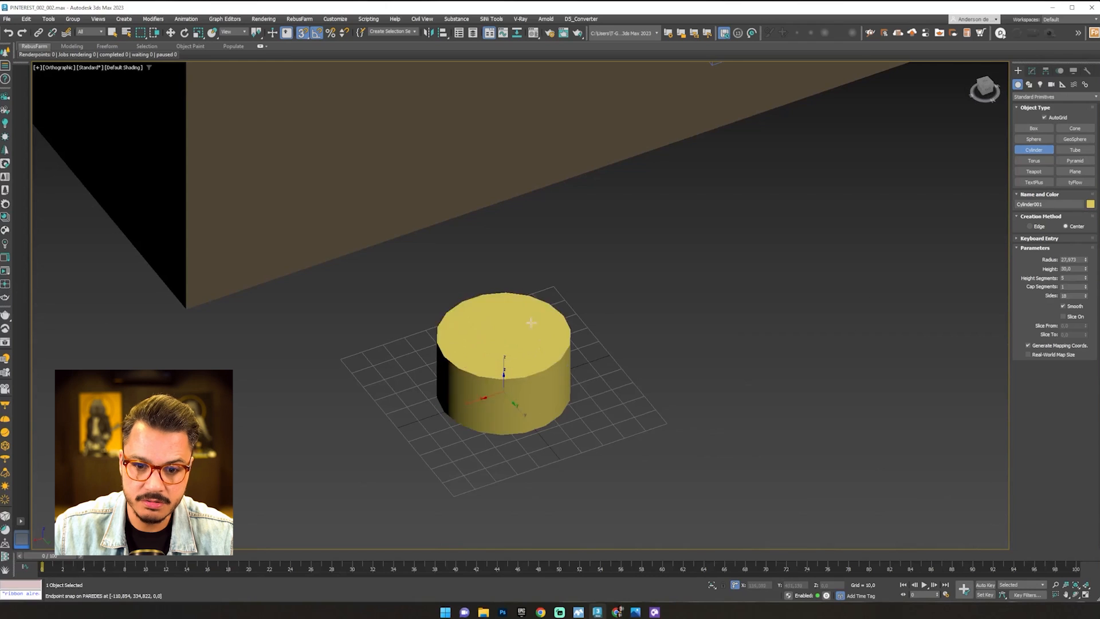
left_click(540, 123)
key("ctrl+z")
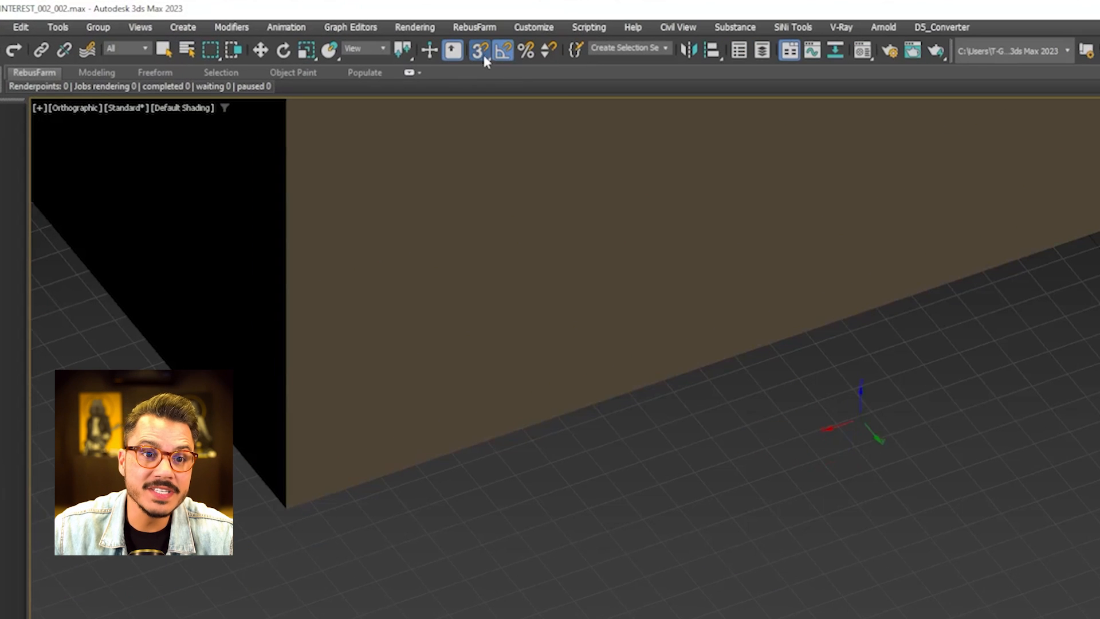
Turn off 3D snapping and create a cylinder of about 27.6 radius and 142.6 height on the ground outside the room
left_click(333, 36)
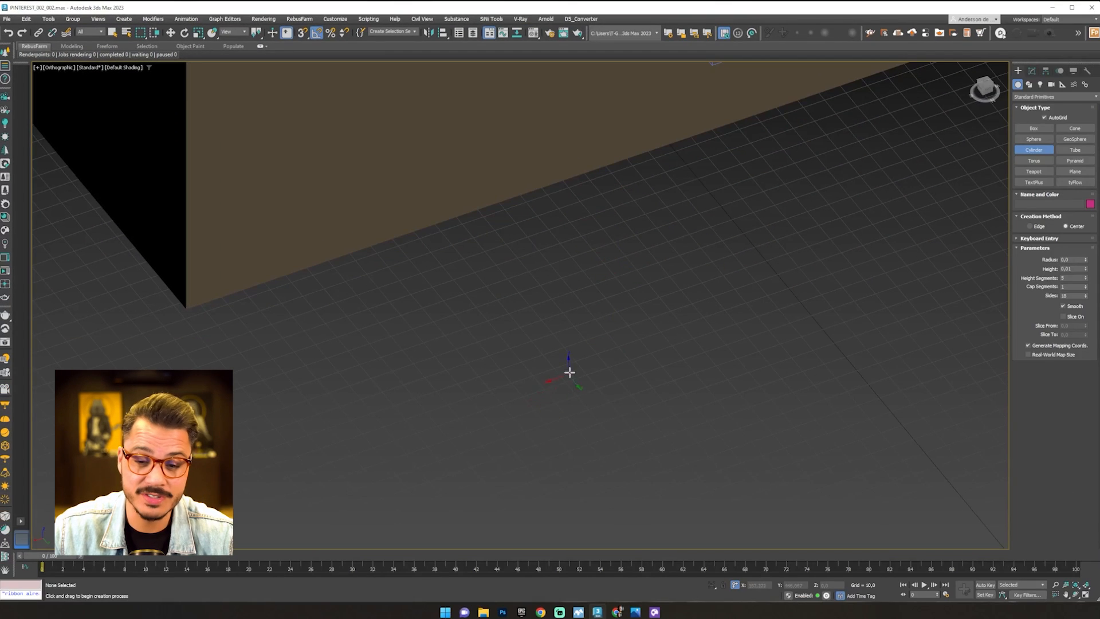
left_click_drag(569, 371, 633, 383)
left_click(609, 338)
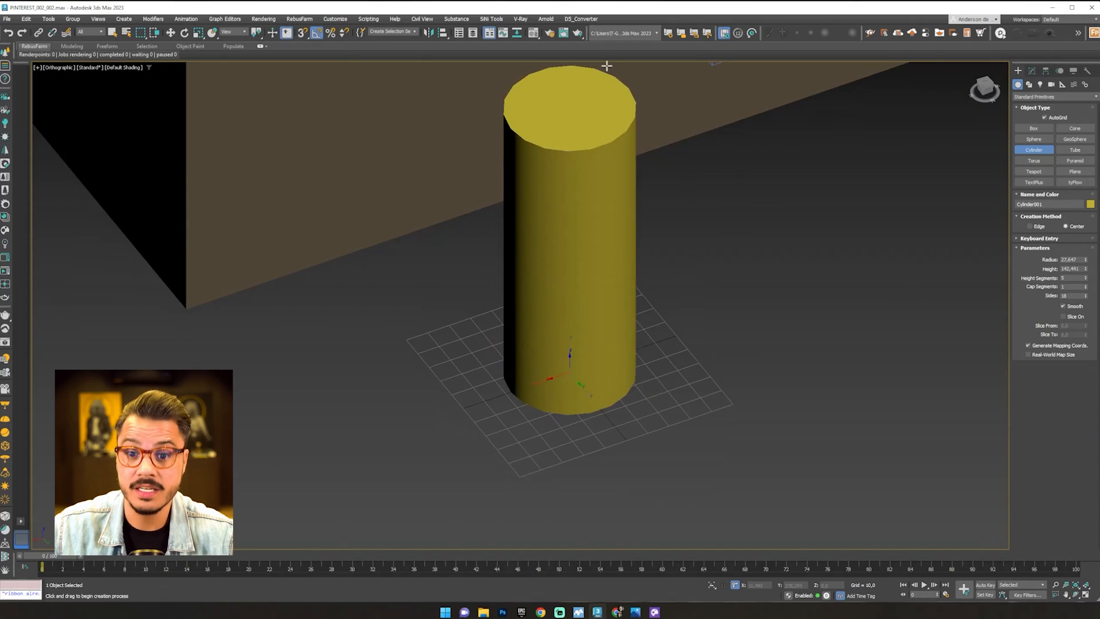
left_click(607, 65)
scroll(664, 268, "down", 5)
middle_click_drag(717, 298, 664, 407)
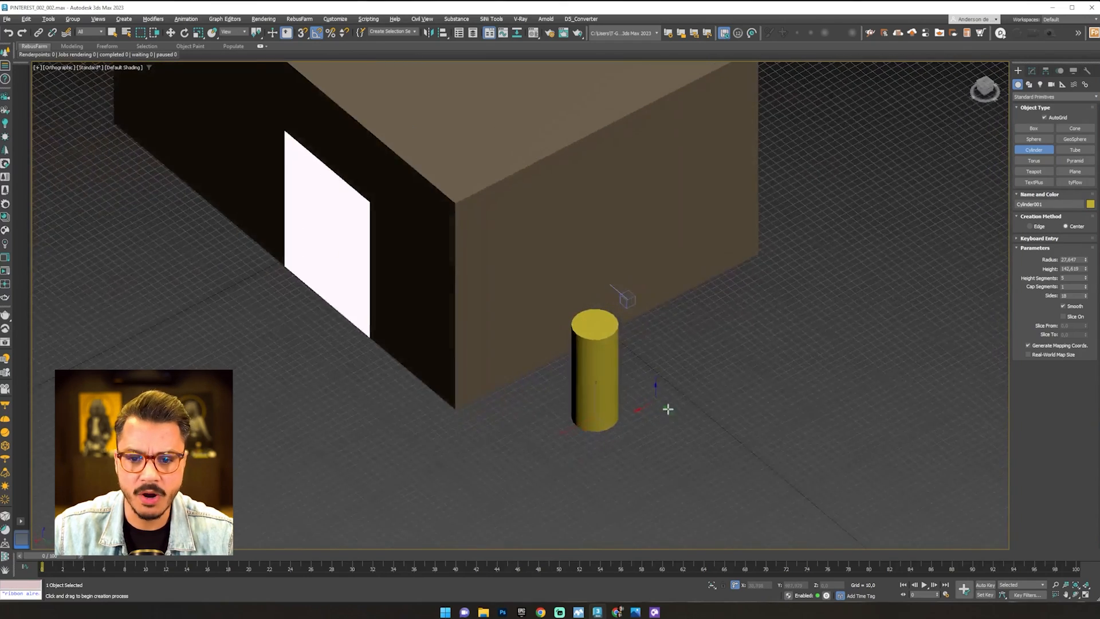
Set the cylinder's radius to 2.5
scroll(643, 424, "up", 4)
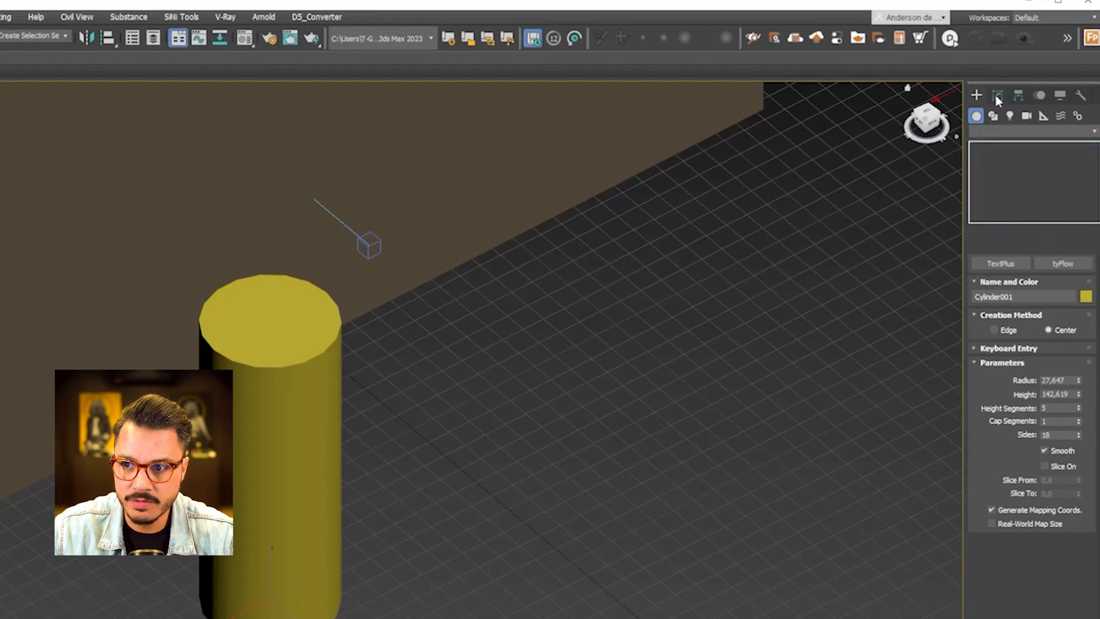
left_click(1031, 70)
double_click(1065, 288)
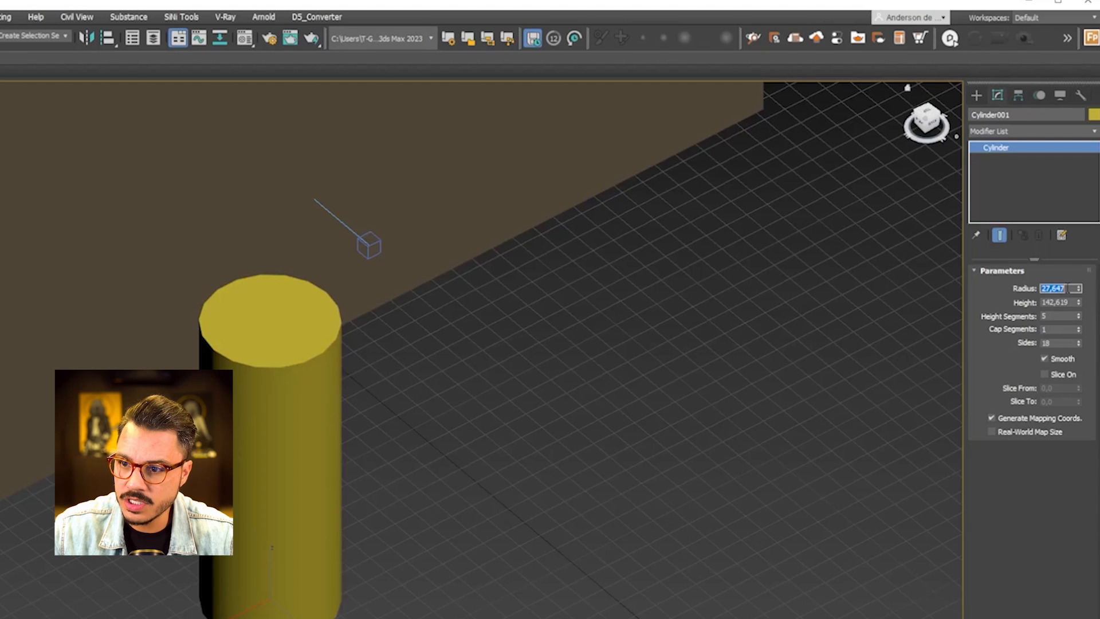
type("2,5")
key("Return")
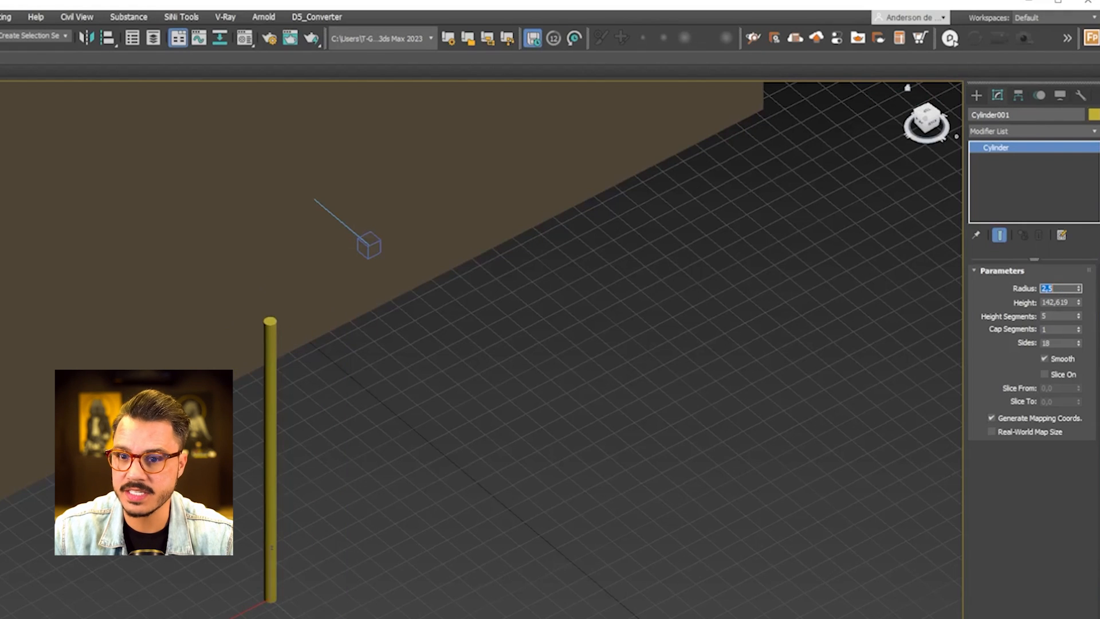
scroll(269, 596, "up", 6)
scroll(428, 391, "down", 7)
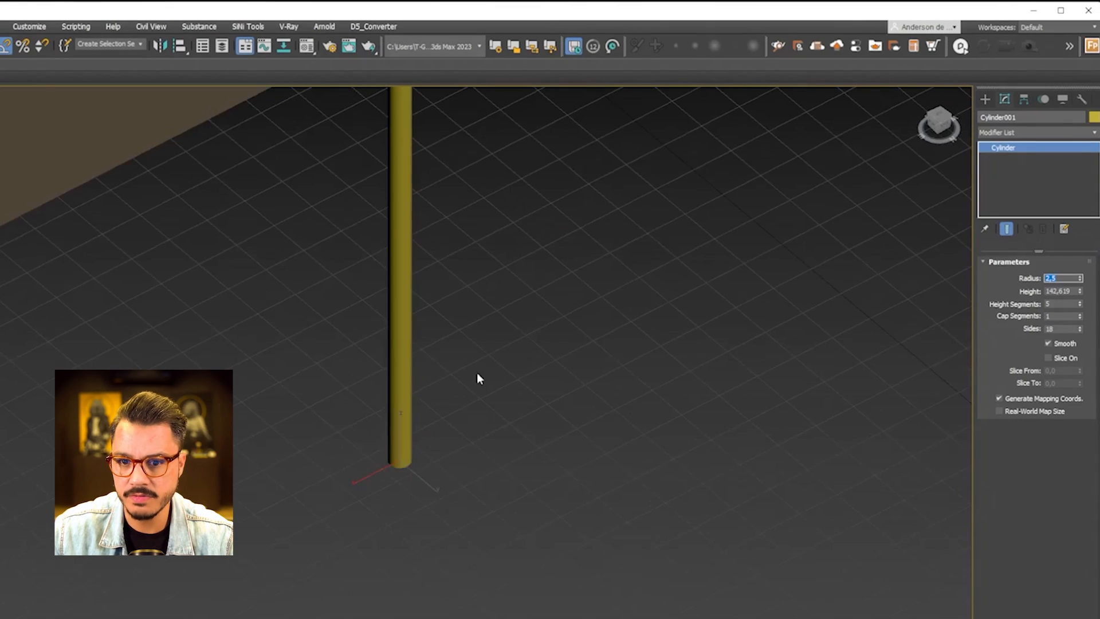
Display edged faces and reduce the cylinder to 1 height segment
middle_click_drag(427, 391, 457, 558)
key("F4")
scroll(401, 613, "up", 6)
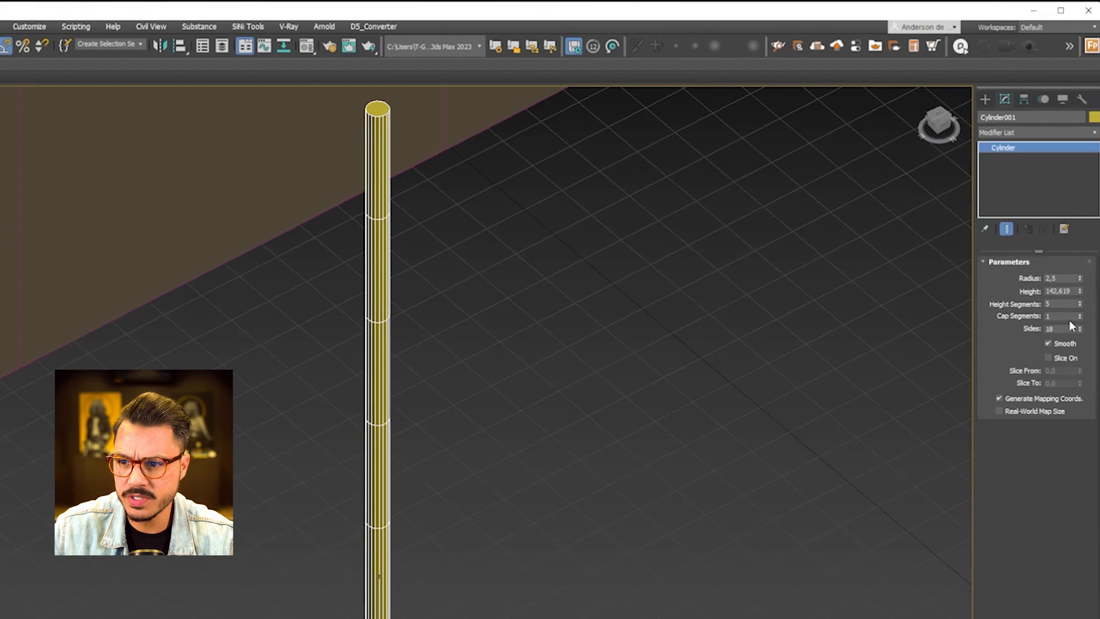
double_click(1054, 304)
type("1")
key("Return")
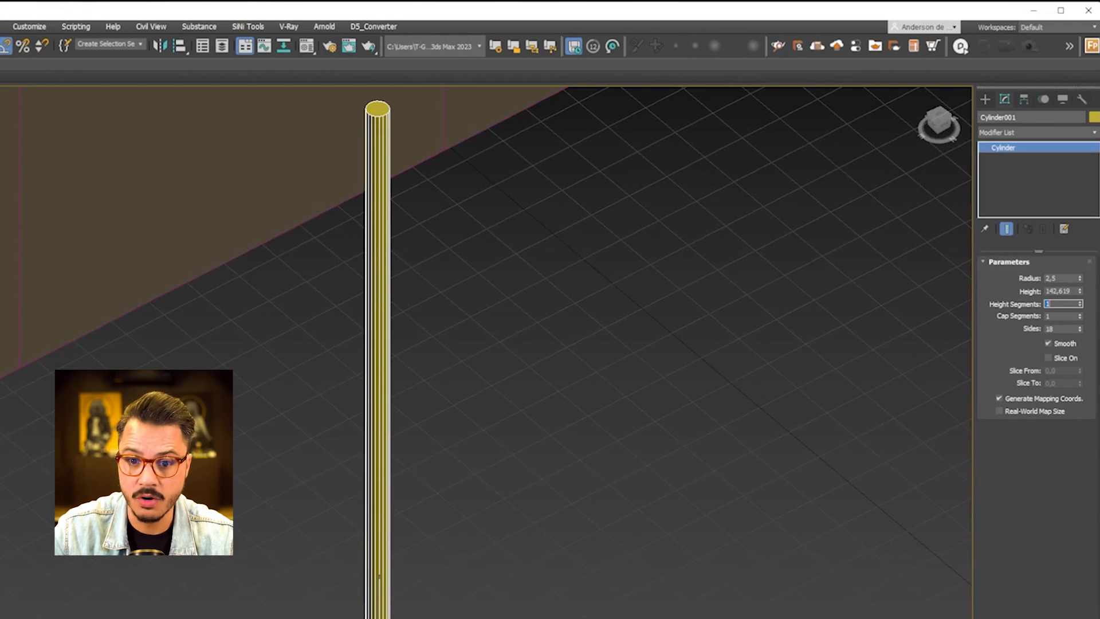
Set the cylinder's number of sides to 36
double_click(1072, 329)
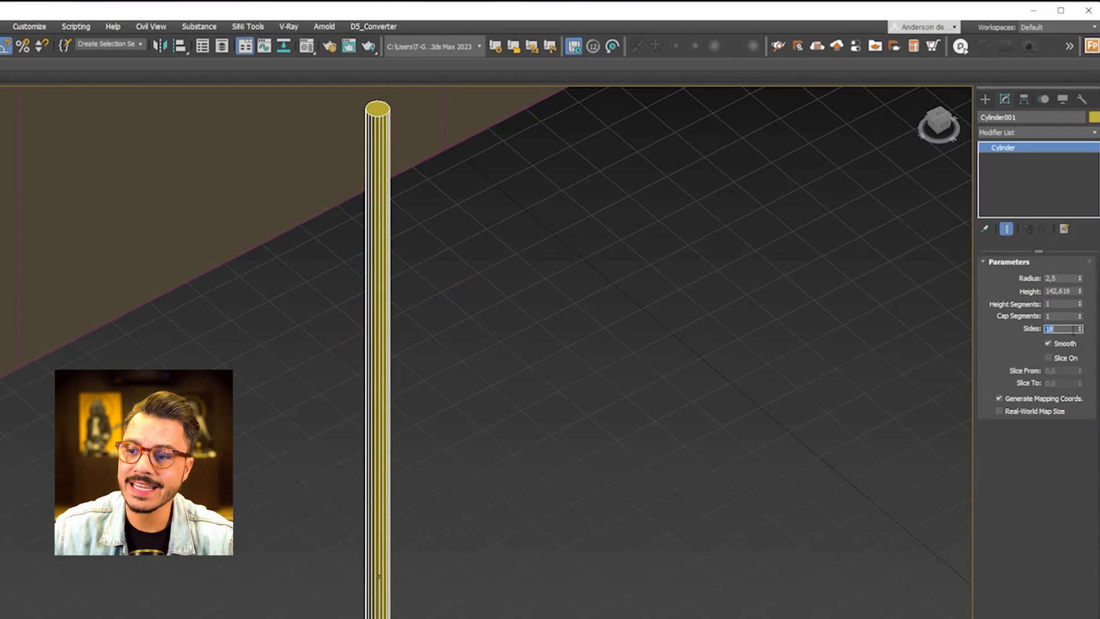
type("3")
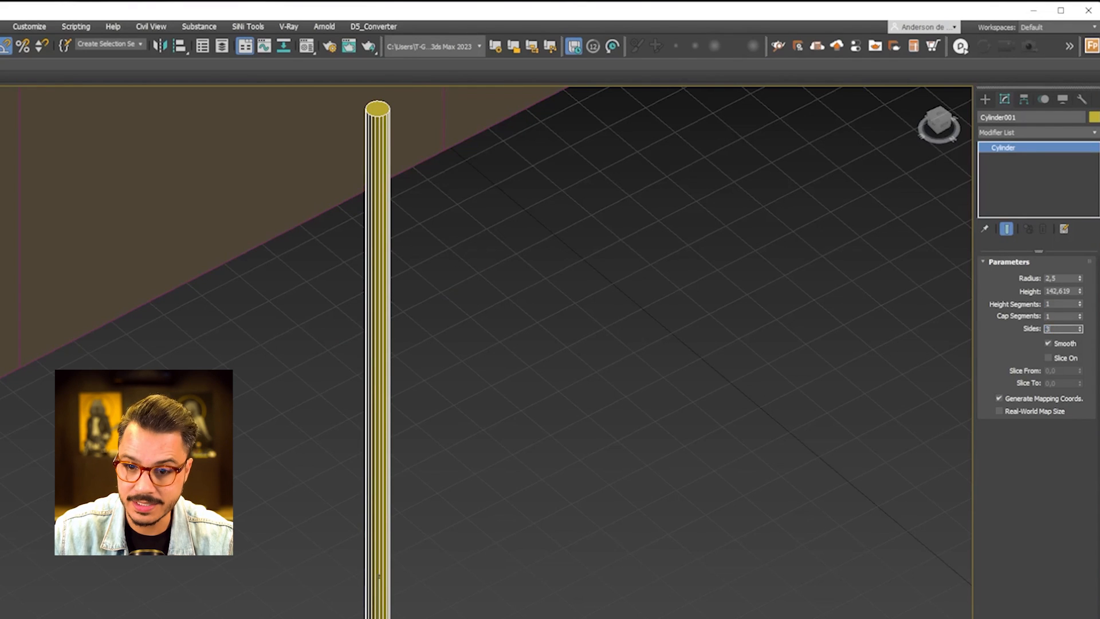
type("6")
key("Return")
middle_click_drag(520, 121, 472, 248)
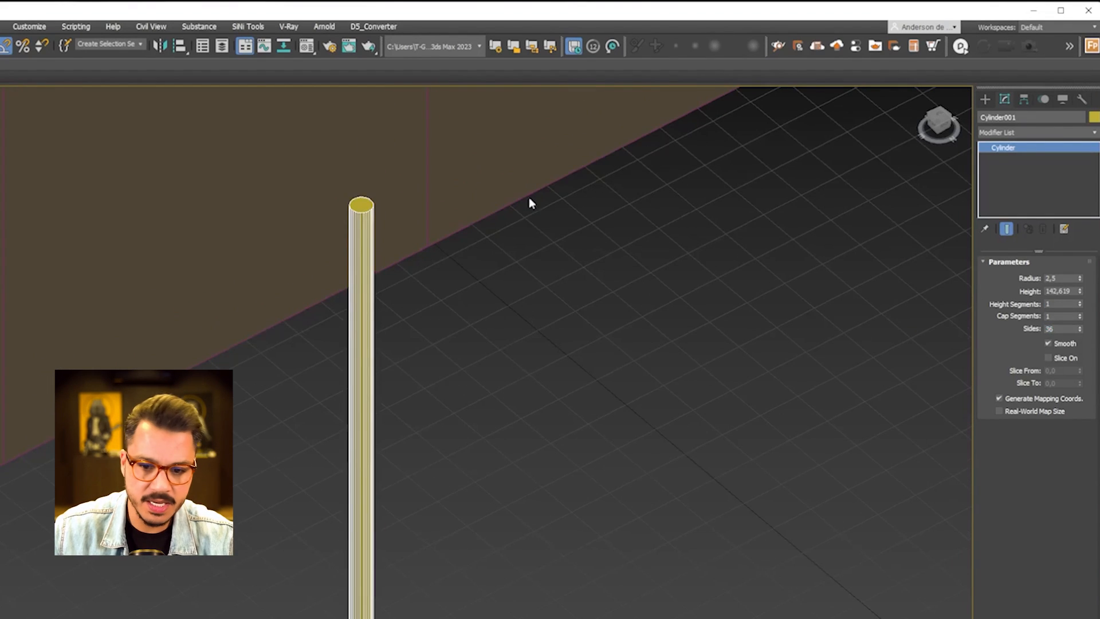
Show the cylinder beside the room in a wireframe elevation view and set its height to 310
scroll(547, 468, "down", 5)
middle_click_drag(552, 471, 483, 512)
key("f")
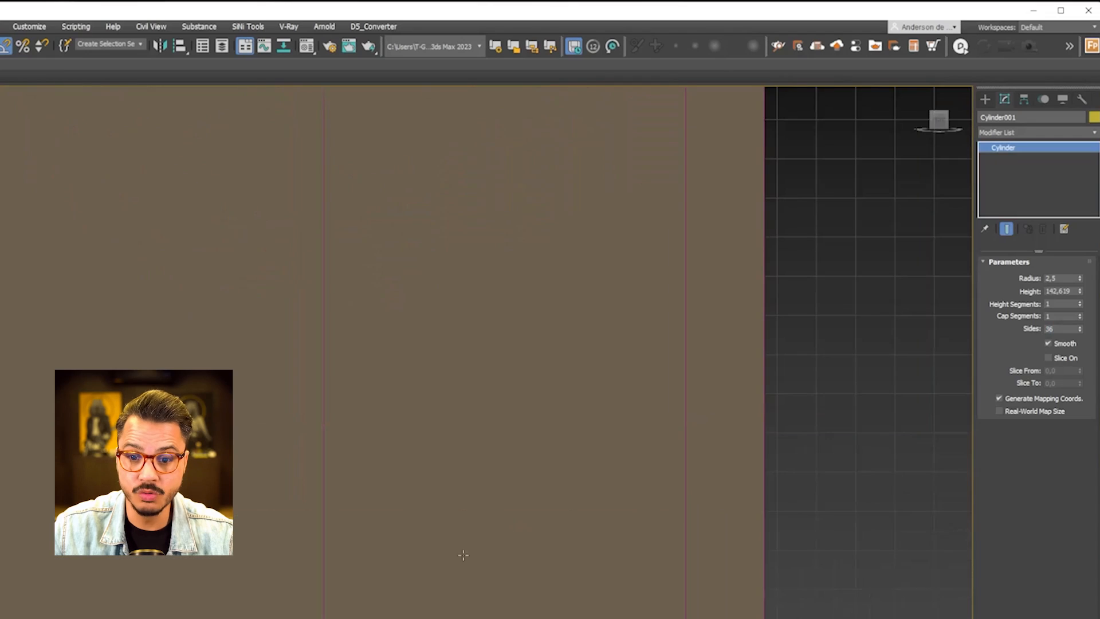
key("F3")
scroll(450, 573, "down", 7)
scroll(435, 561, "up", 8)
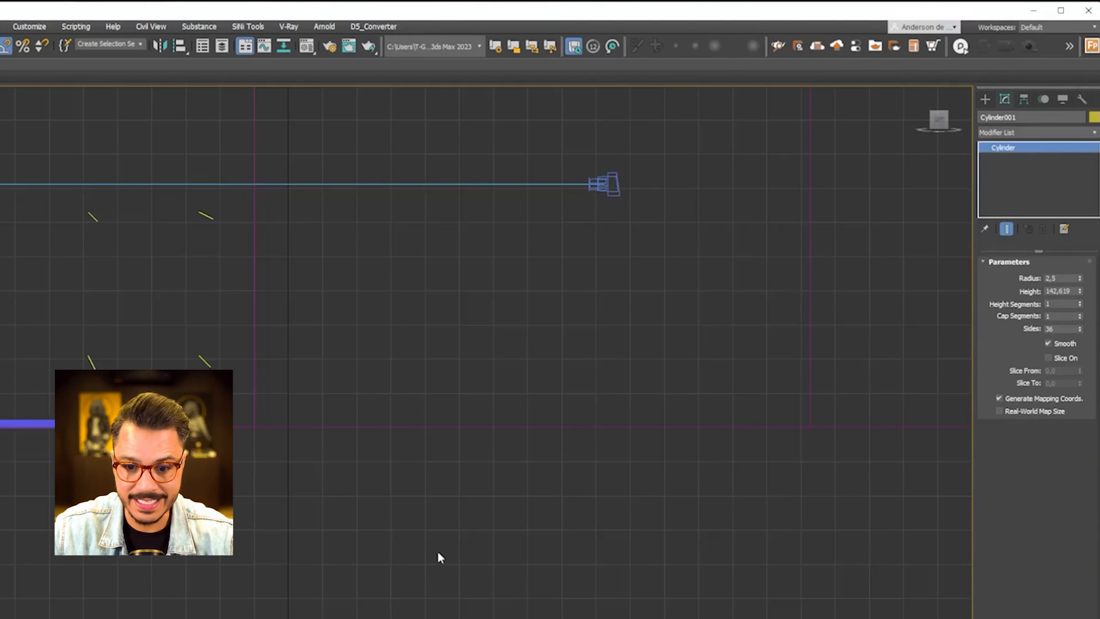
type("x")
type("z")
key("Escape")
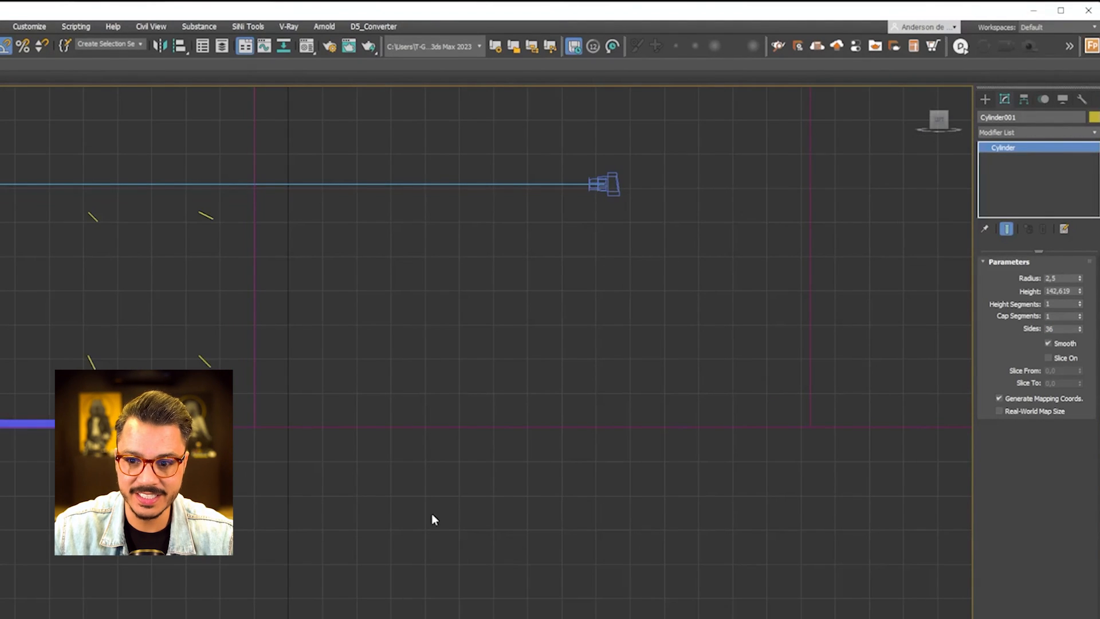
scroll(432, 518, "down", 5)
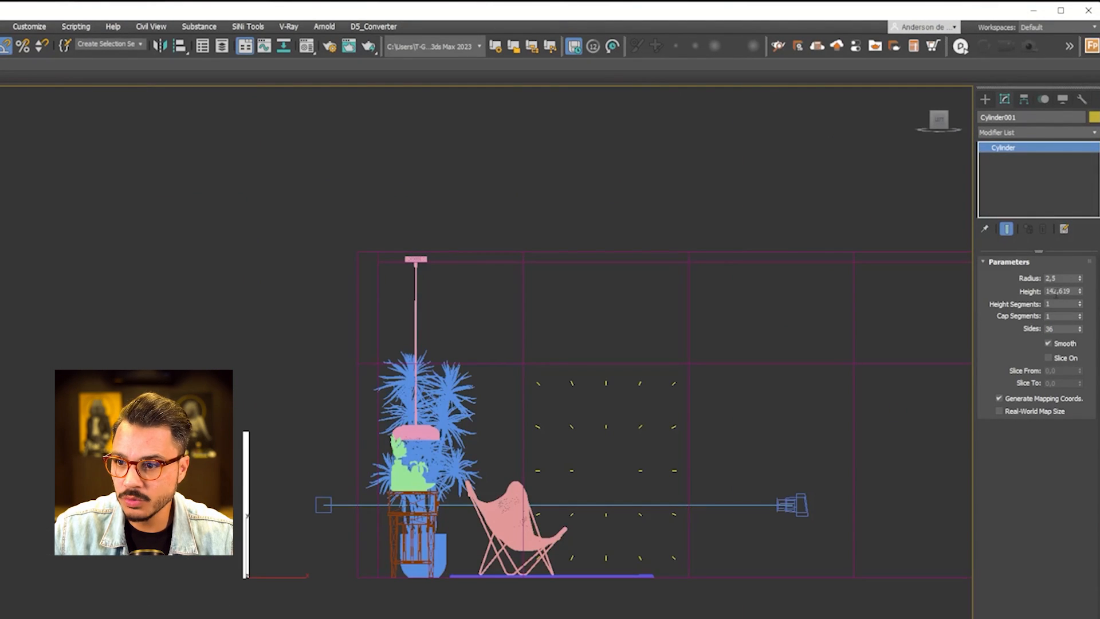
double_click(1054, 291)
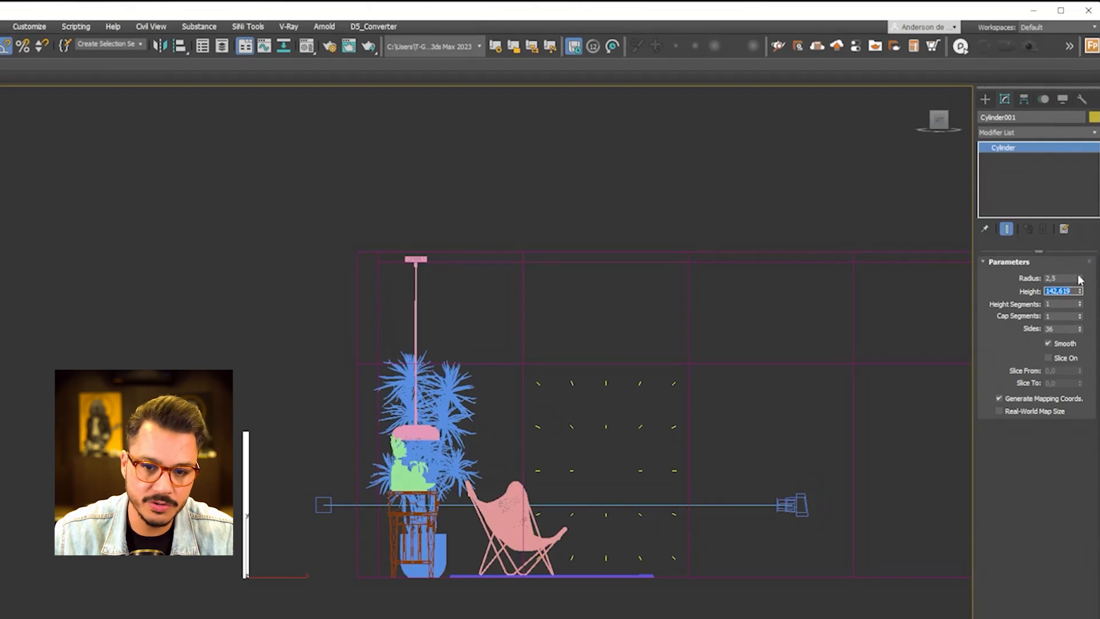
type("310")
key("Return")
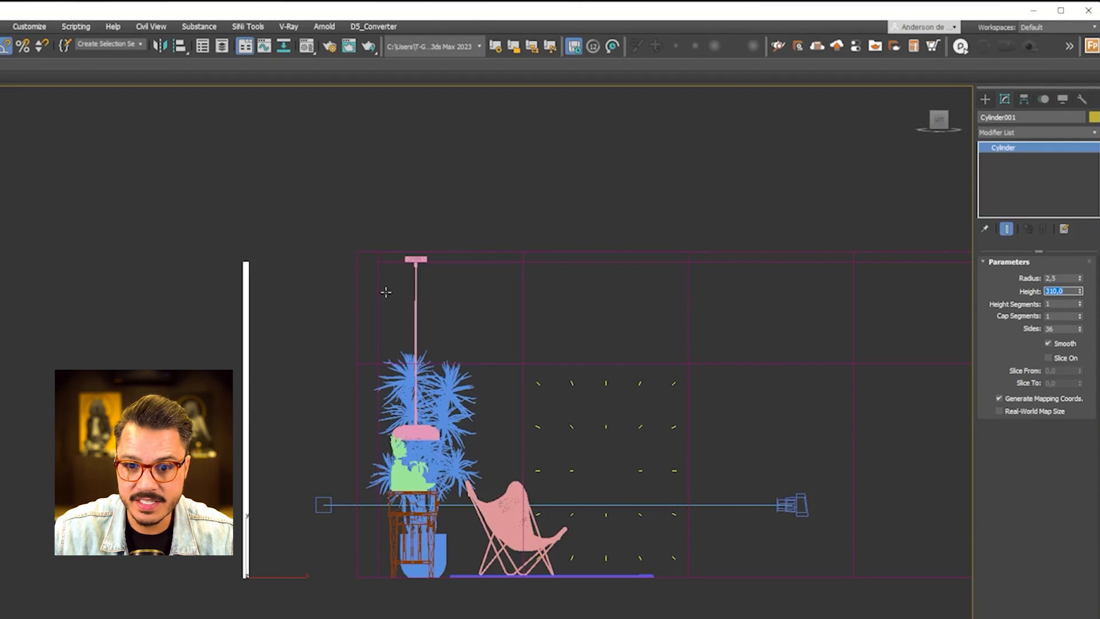
Convert the cylinder to an Editable Poly
right_click(384, 261)
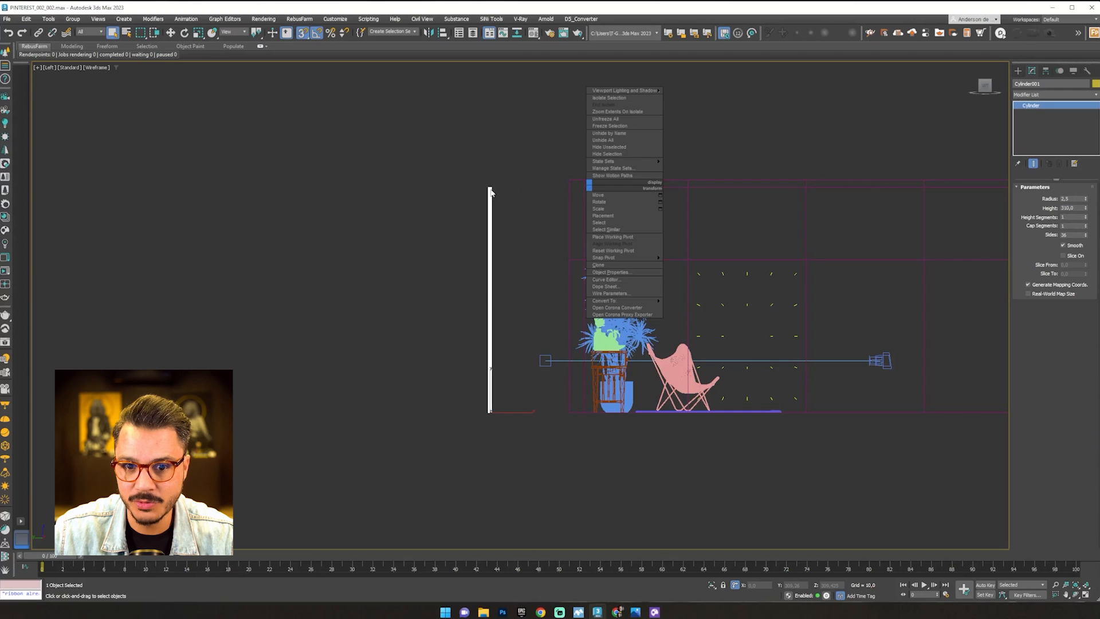
left_click(429, 222)
middle_click_drag(480, 347, 466, 349)
key("t")
key("z")
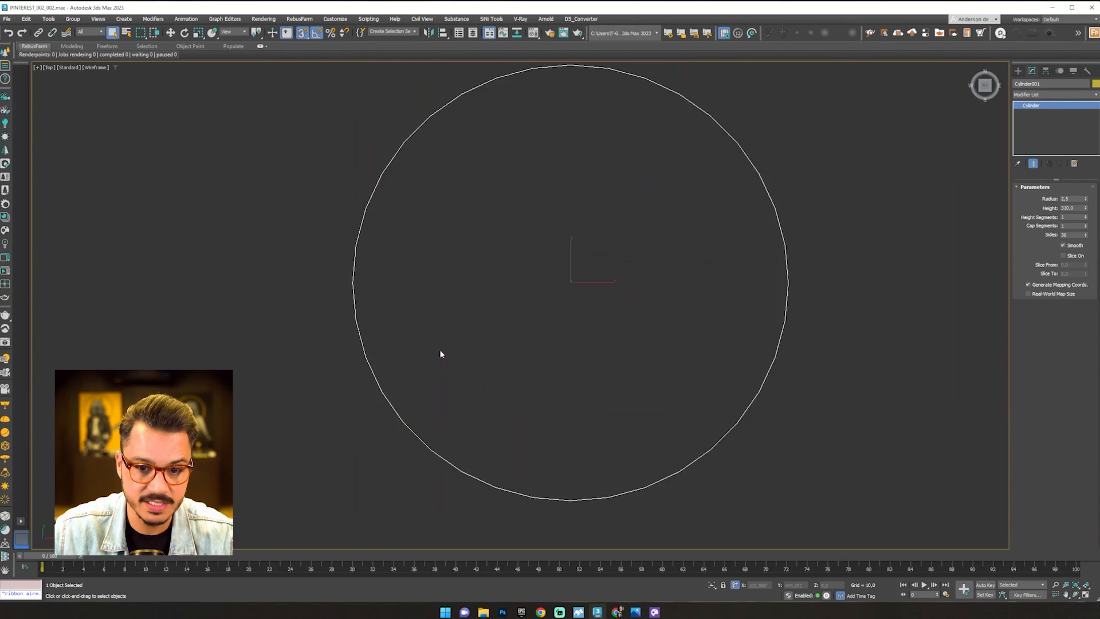
scroll(602, 365, "down", 7)
middle_click_drag(627, 356, 627, 250)
scroll(606, 320, "down", 1)
middle_click_drag(606, 319, 630, 324, "alt")
key("t")
key("z")
scroll(633, 297, "down", 7)
right_click(610, 279)
mouse_move(637, 395)
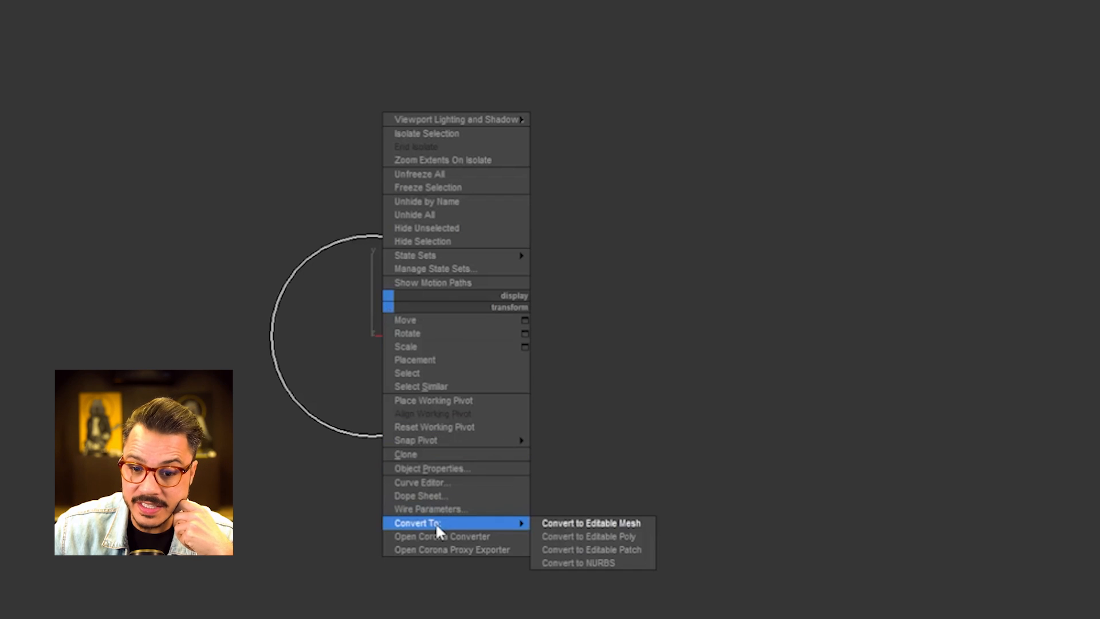
left_click(600, 537)
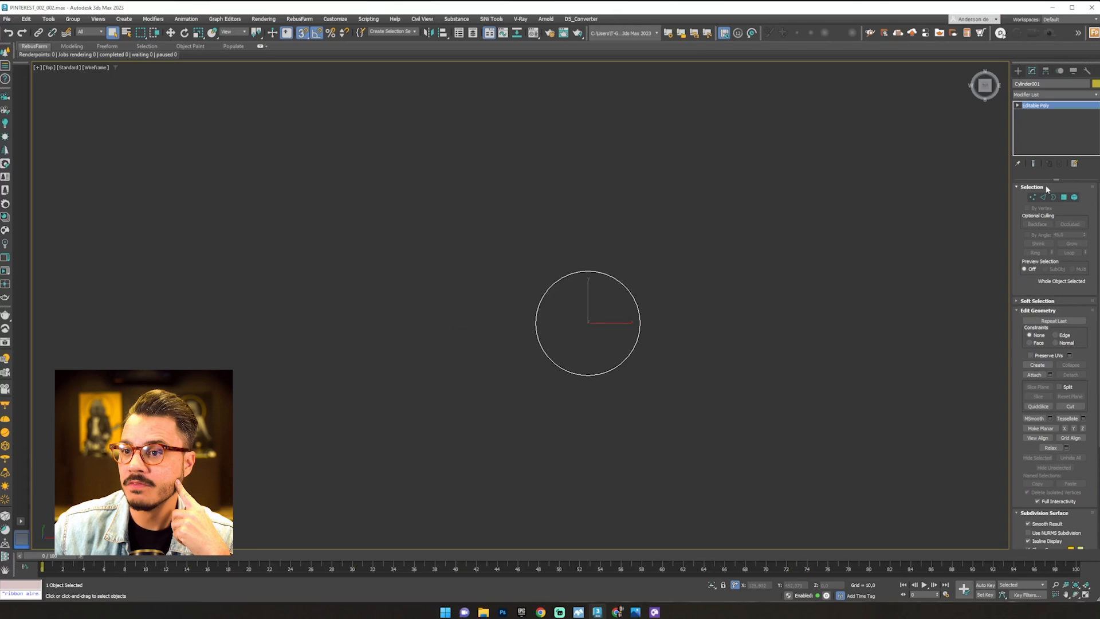
Delete the cylinder's top and bottom cap polygons
left_click(1063, 197)
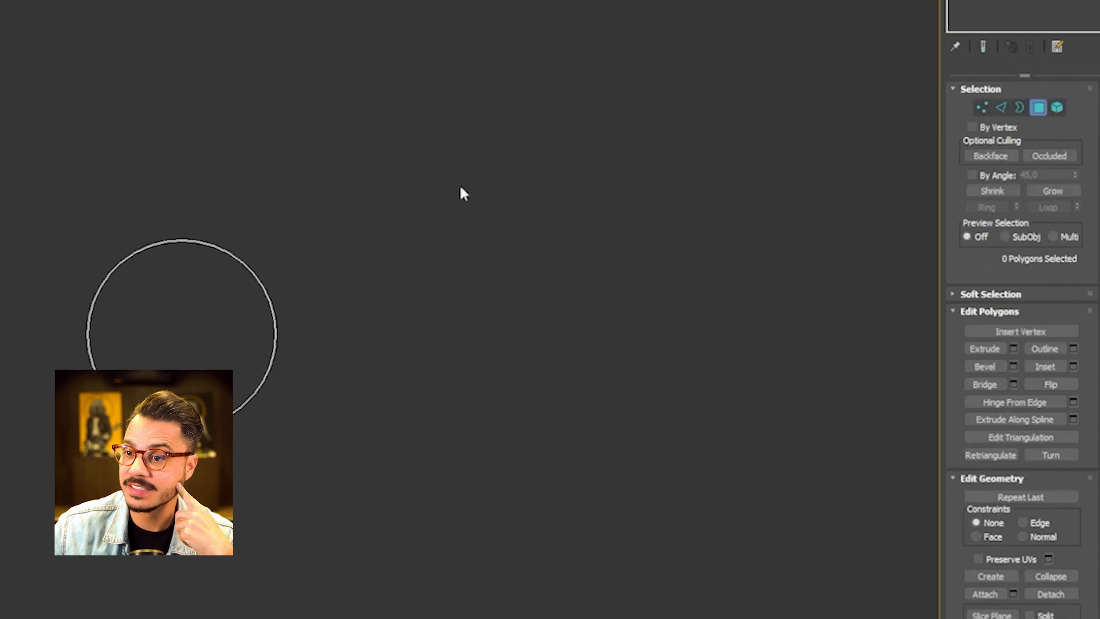
left_click(597, 333)
key("Delete")
left_click(611, 356)
key("Delete")
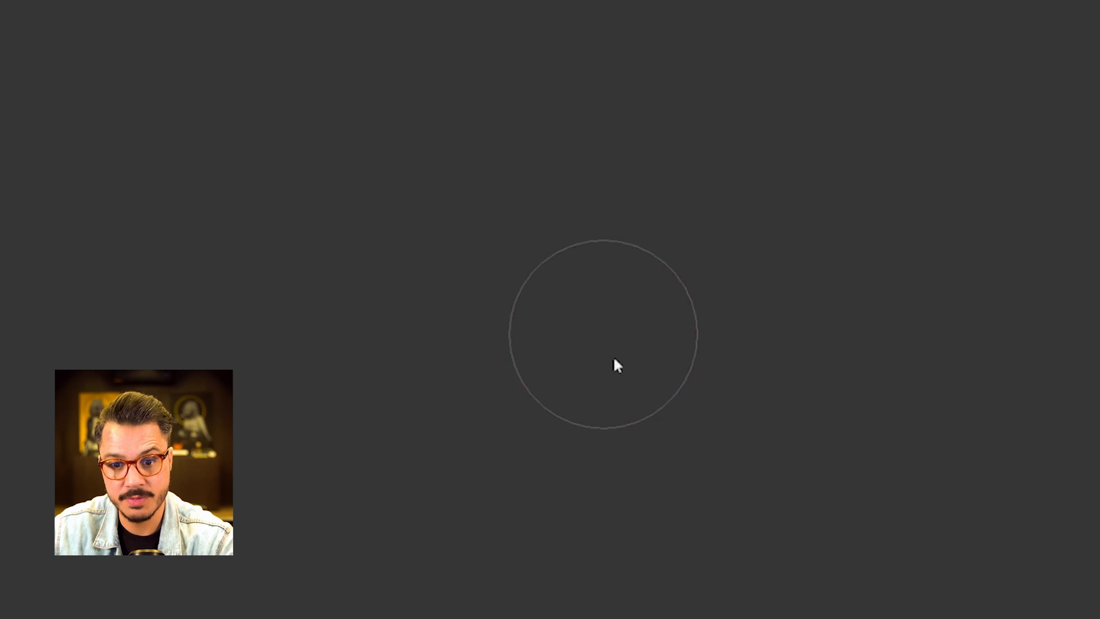
Delete the front half of the cylinder's side polygons in the top view, keeping only the rear half shell
key("ctrl+a")
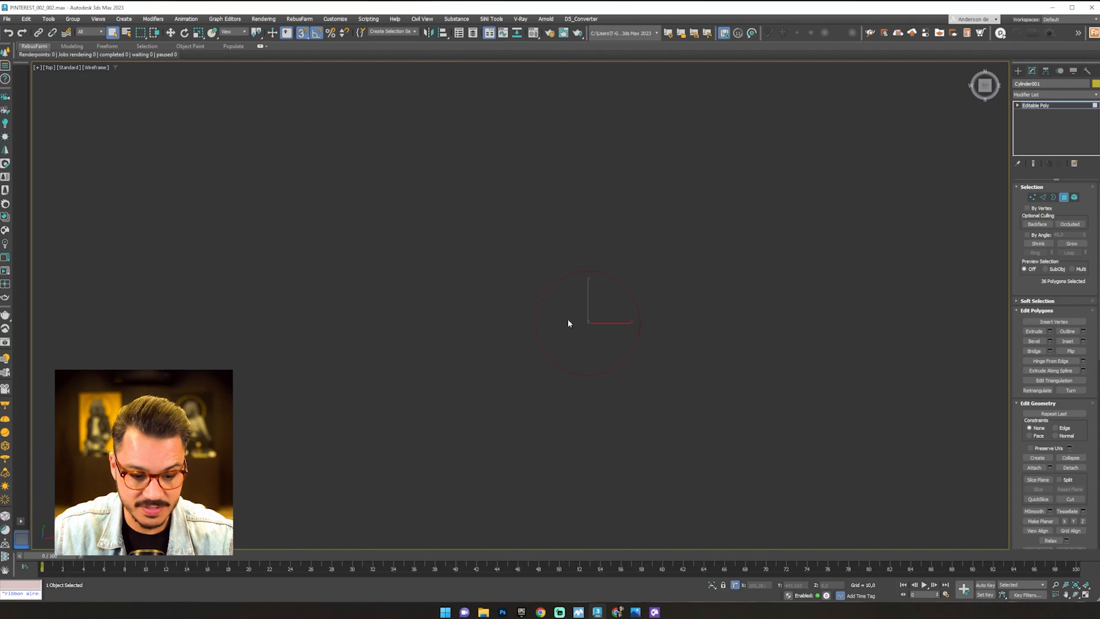
middle_click_drag(568, 322, 593, 353, "alt")
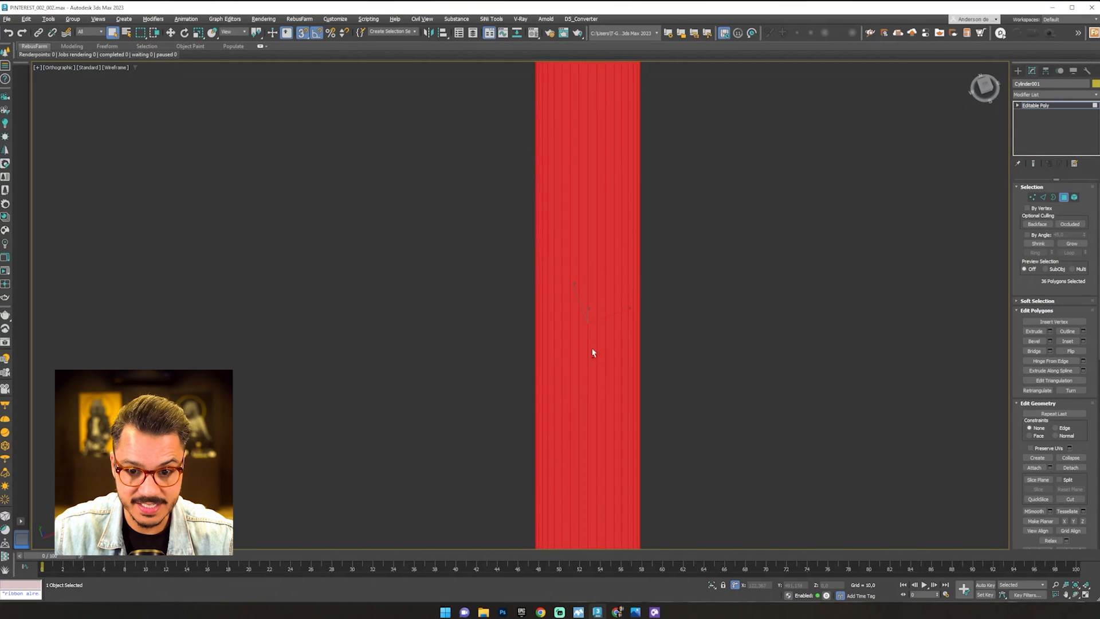
key("t")
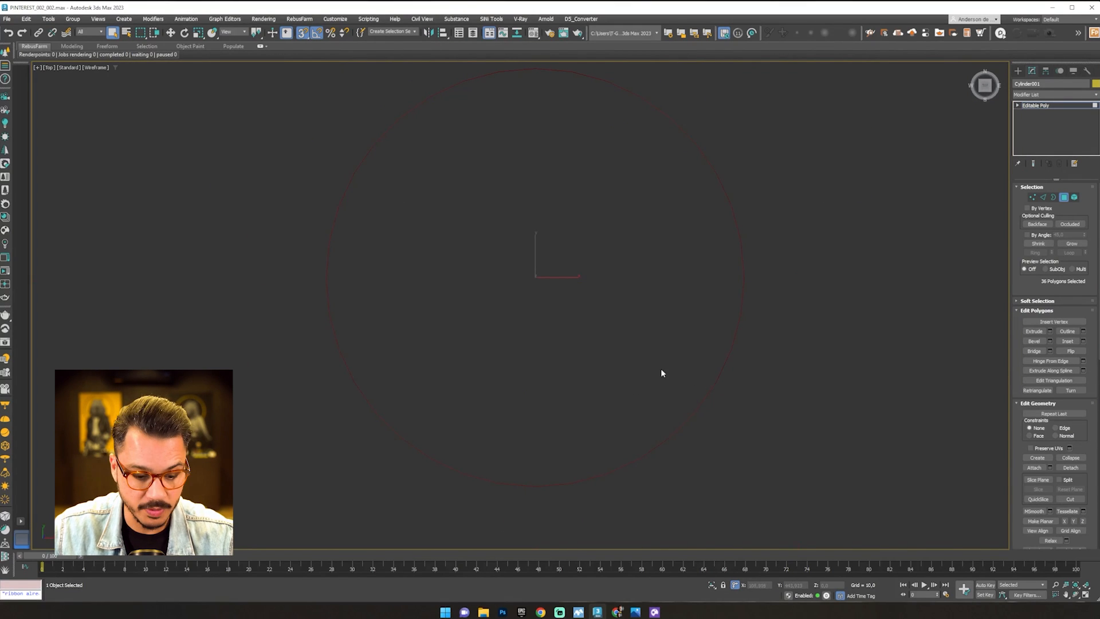
left_click(796, 400)
scroll(806, 425, "down", 2)
left_click_drag(817, 491, 339, 319)
key("Delete")
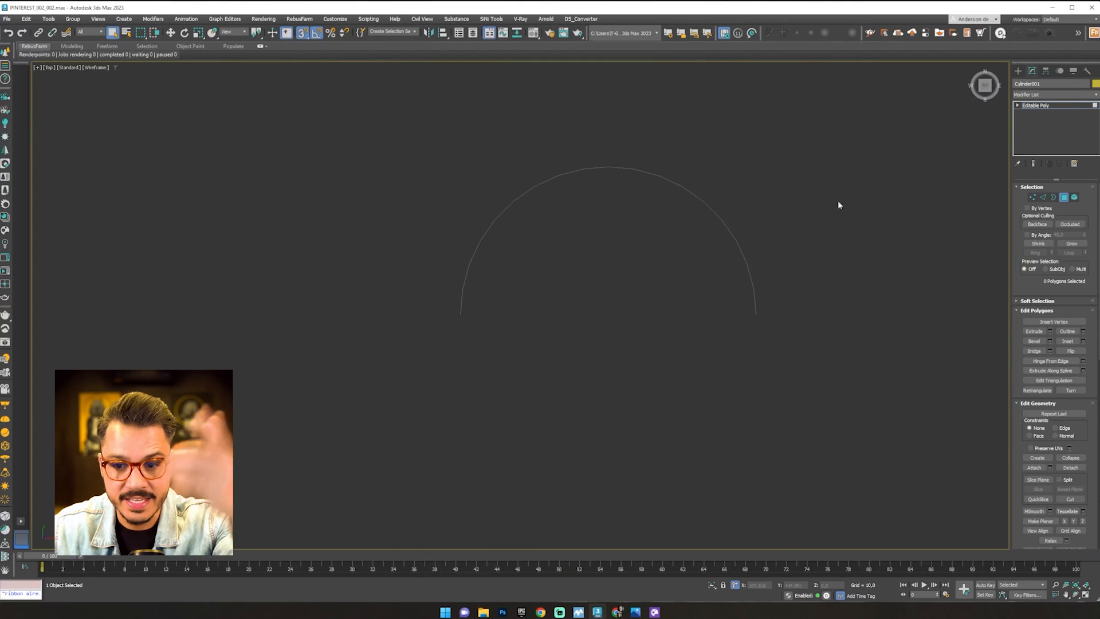
Leave polygon editing and isolate the half cylinder, shown shaded with edged faces from its lower end
scroll(882, 250, "down", 4)
key("4")
mouse_move(828, 270)
middle_mouse_down("alt")
mouse_move(845, 266)
mouse_move(831, 293)
middle_mouse_up("alt")
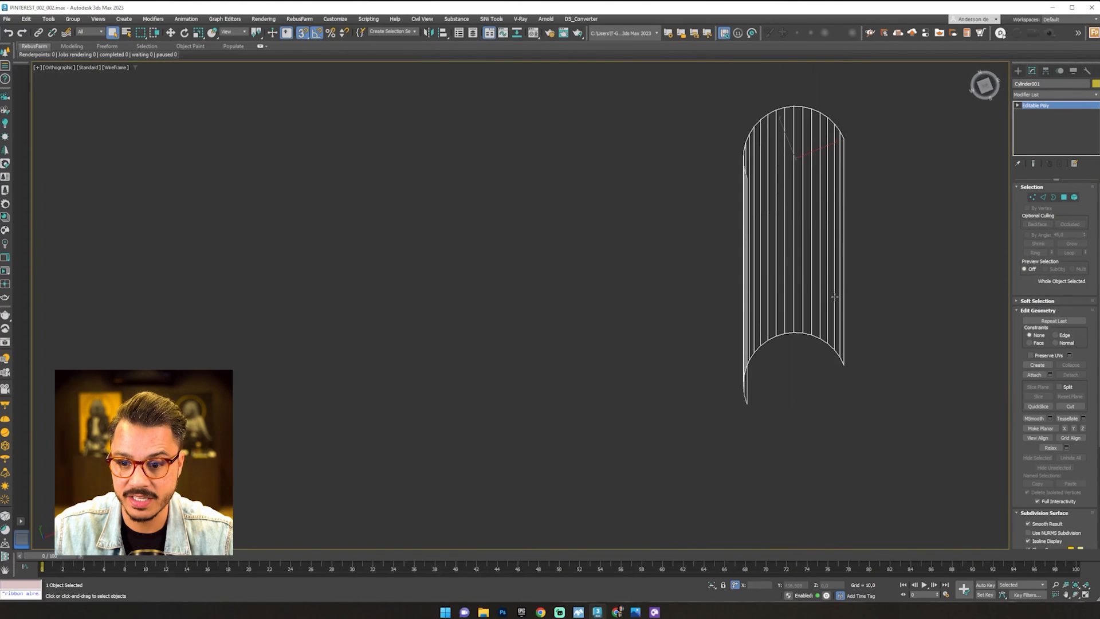
key("F3")
key("F3")
key("F4")
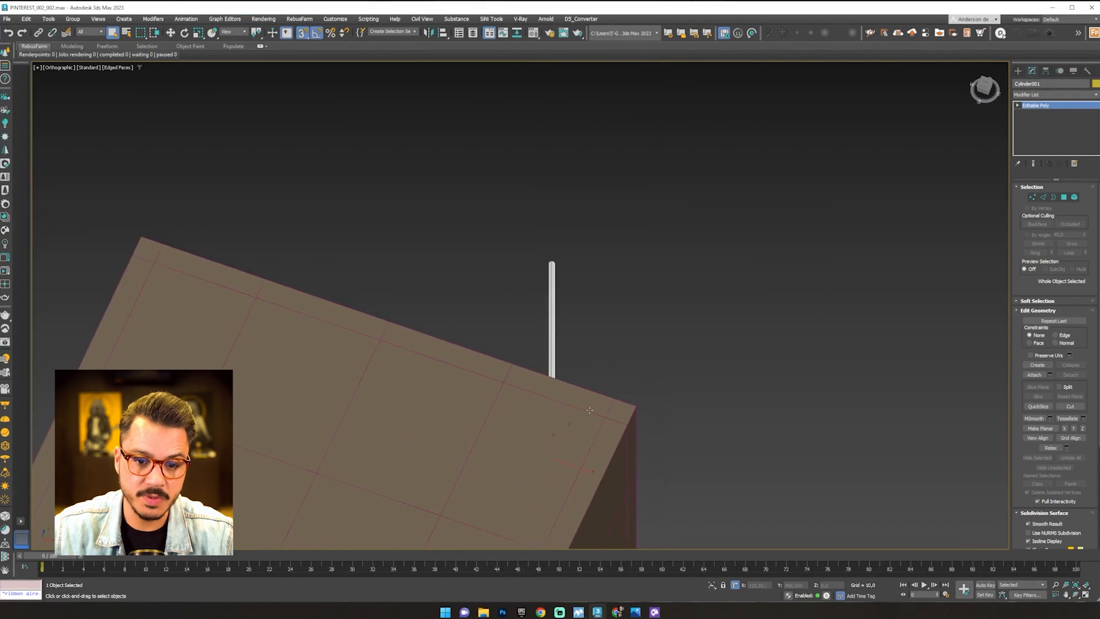
middle_click_drag(590, 410, 596, 437, "alt")
key("alt+q")
key("z")
middle_click_drag(518, 450, 610, 264)
scroll(608, 309, "up", 12)
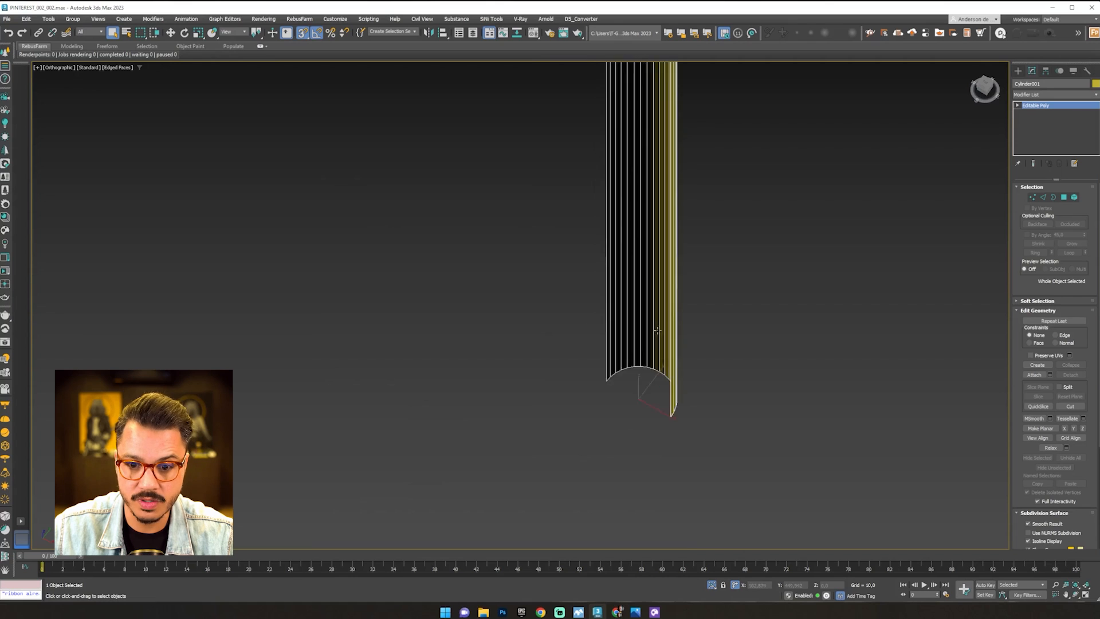
middle_click_drag(670, 430, 560, 283)
Clone the half cylinder edge to edge along X as 90 instances, snapping from one lower corner to the opposite one
key("w")
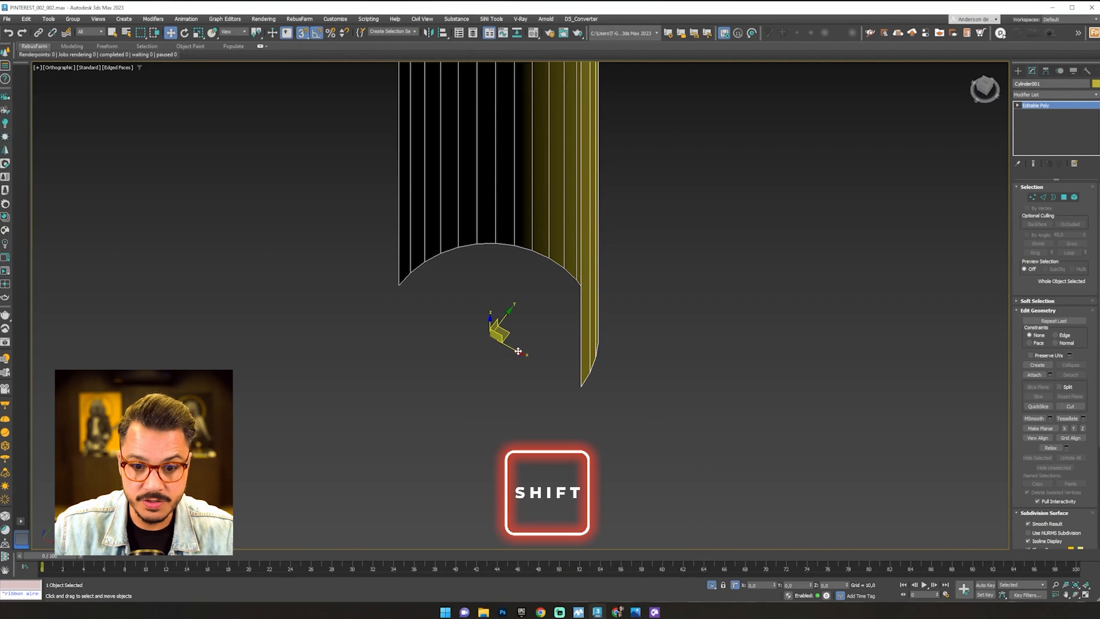
mouse_move(516, 351)
left_mouse_down("shift")
mouse_move(710, 455)
mouse_move(680, 455)
mouse_move(693, 453)
left_mouse_up("shift")
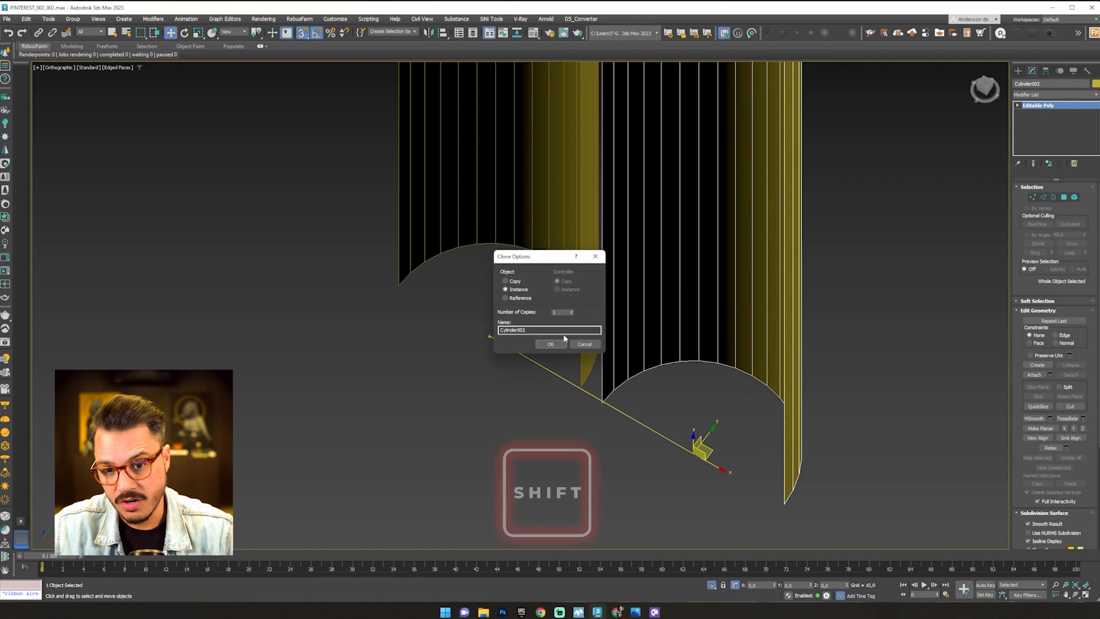
left_click(583, 346)
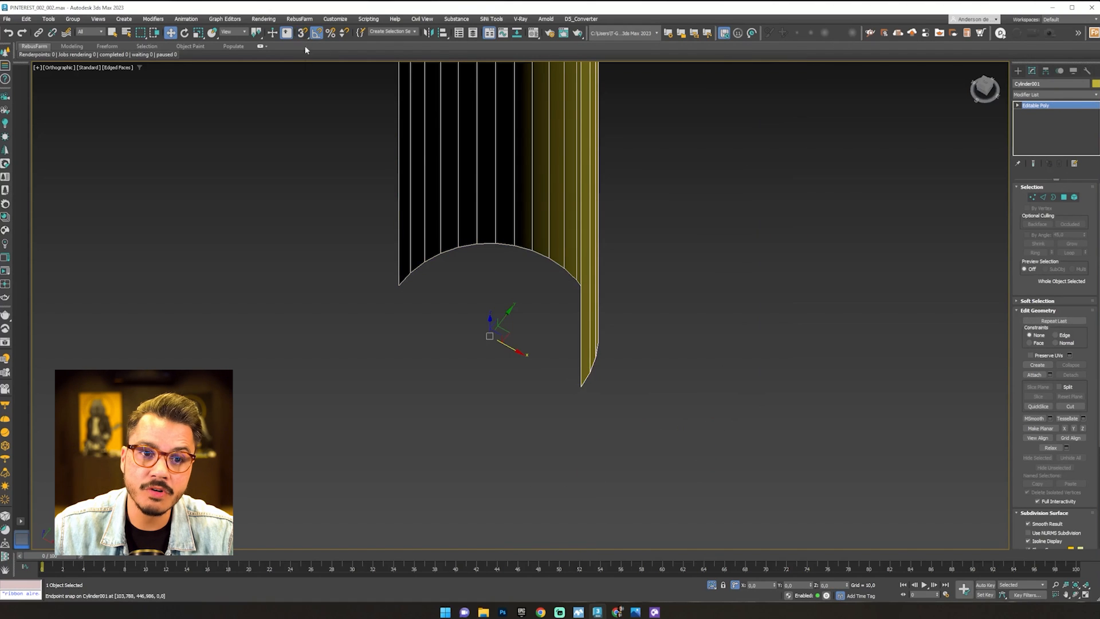
left_click(302, 33)
mouse_move(399, 284)
left_mouse_down()
mouse_move(441, 312)
mouse_move(416, 274)
left_mouse_up()
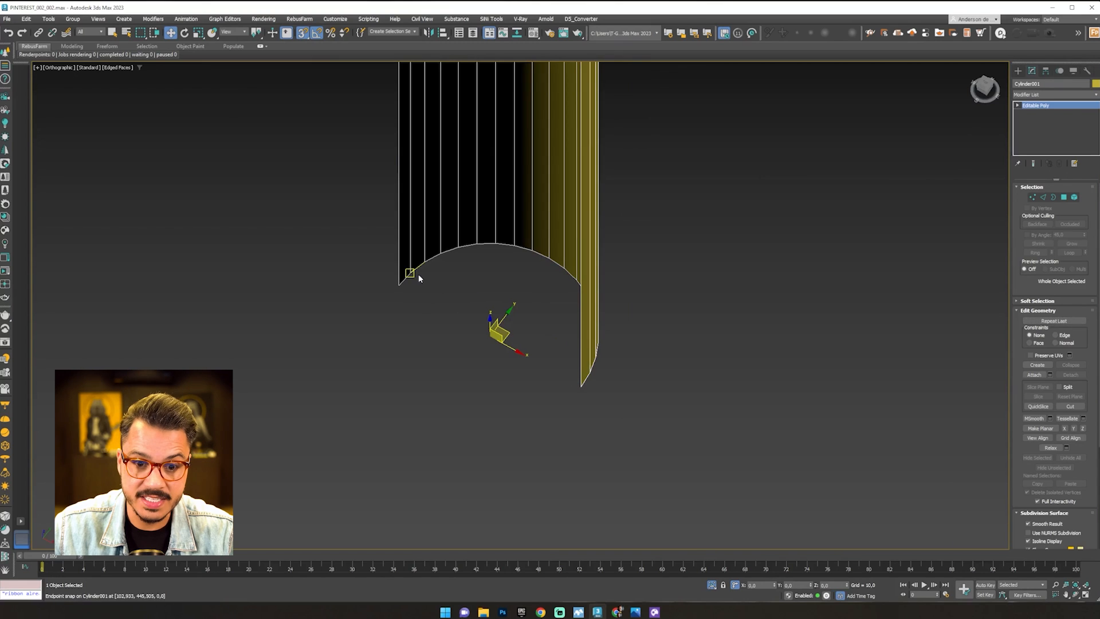
key("shift")
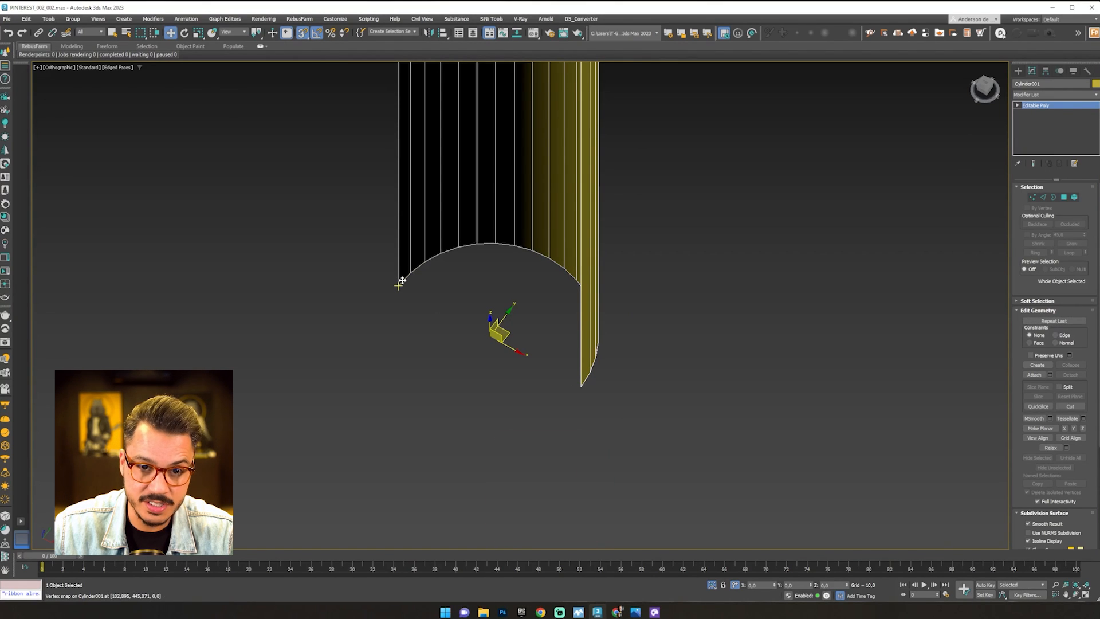
mouse_move(400, 283)
left_mouse_down("shift")
mouse_move(454, 273)
mouse_move(680, 324)
mouse_move(615, 418)
mouse_move(580, 386)
left_mouse_up("shift")
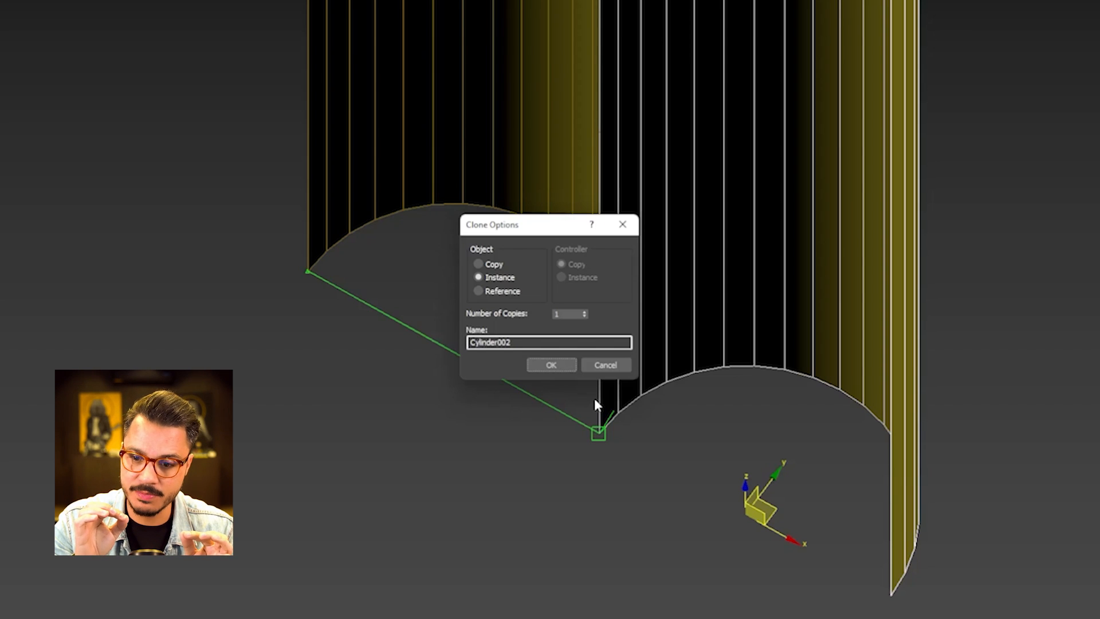
left_click(494, 265)
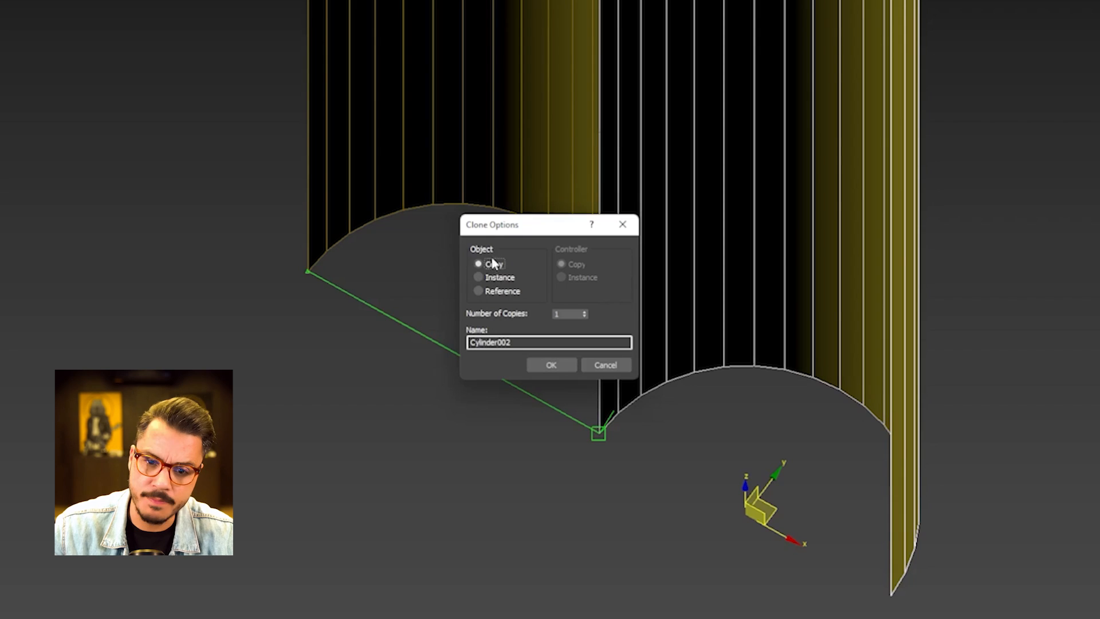
left_click(499, 281)
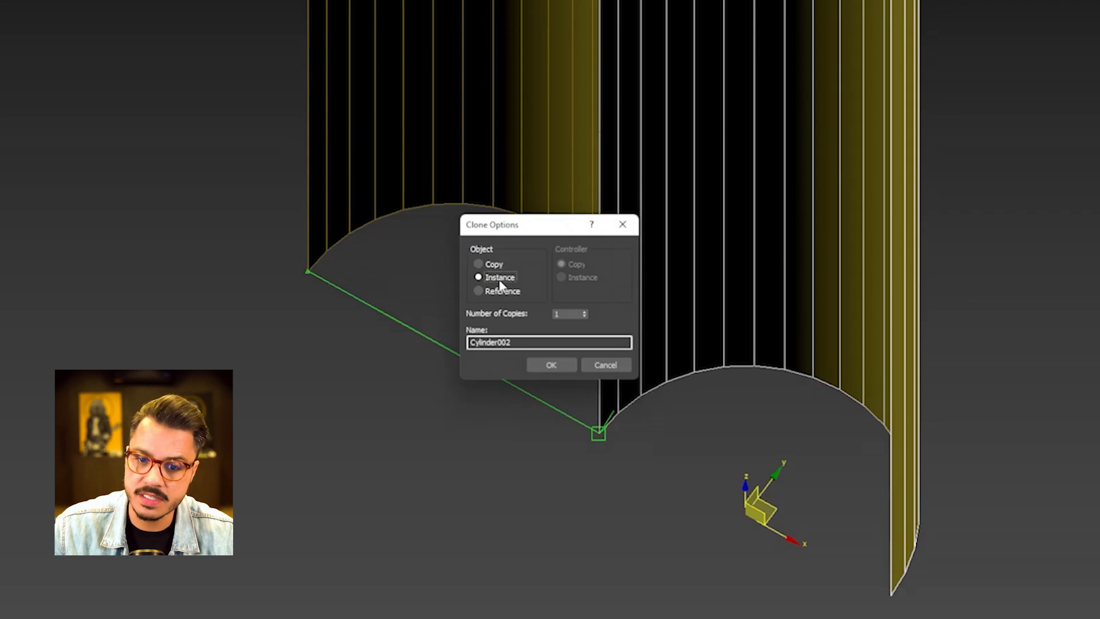
left_click(576, 313)
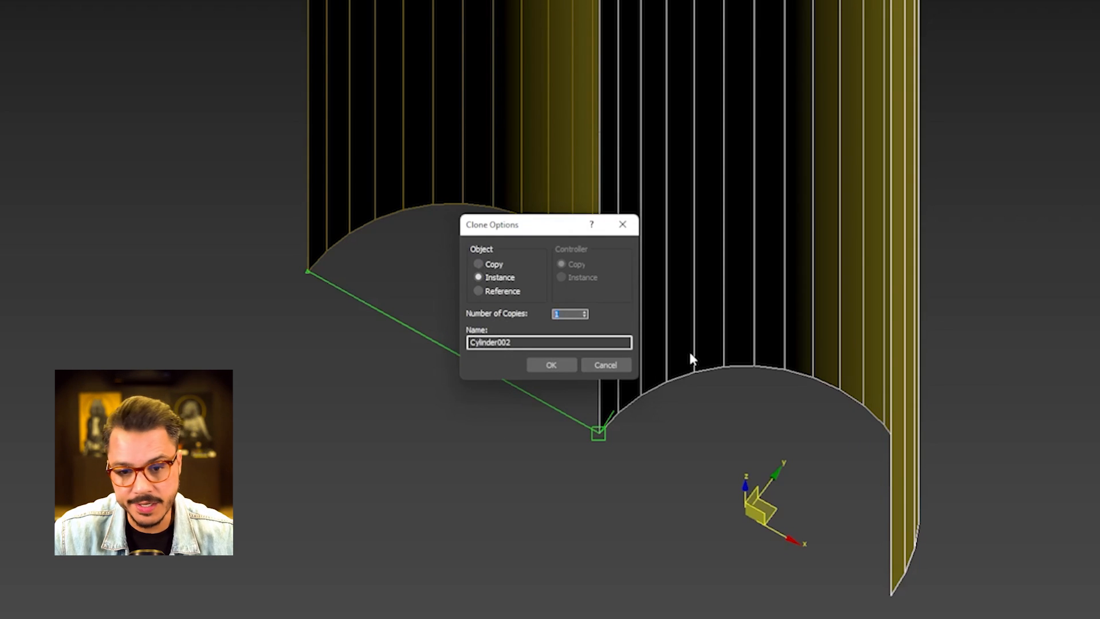
type("90")
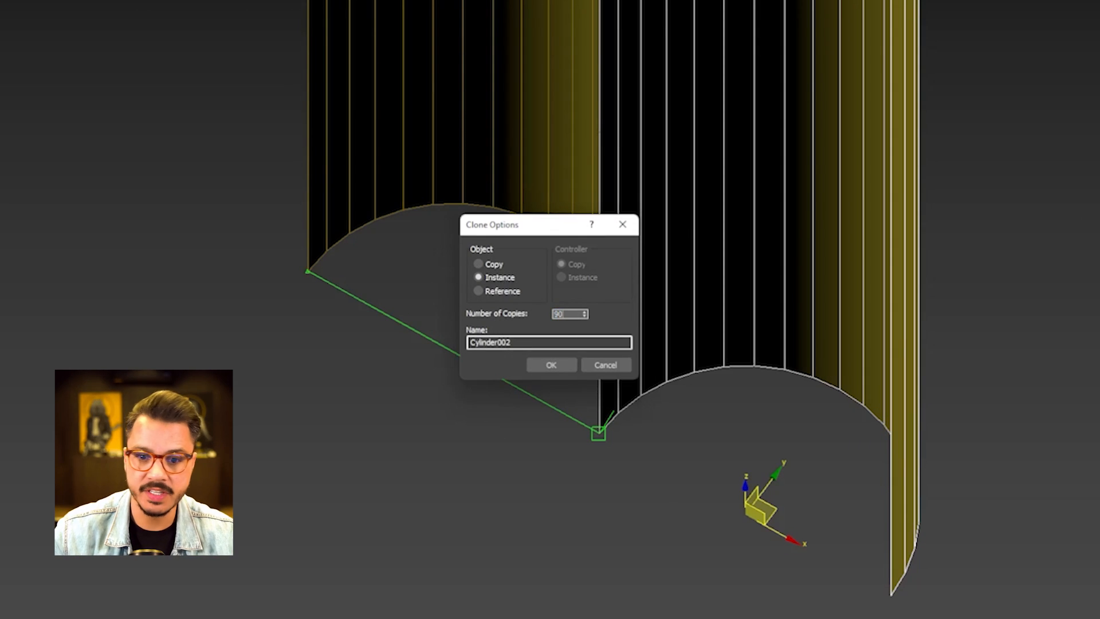
left_click(547, 367)
Select all the half cylinders and exit isolation, showing them with the room in a wireframe top view
scroll(636, 375, "down", 5)
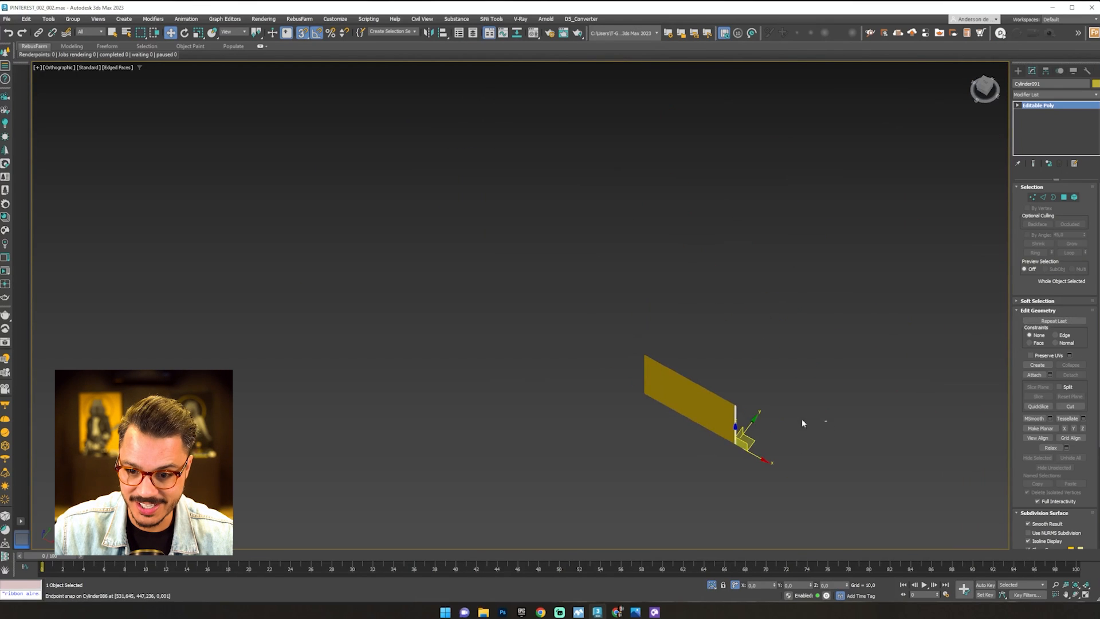
left_click(801, 423)
middle_click_drag(802, 423, 766, 449, "alt")
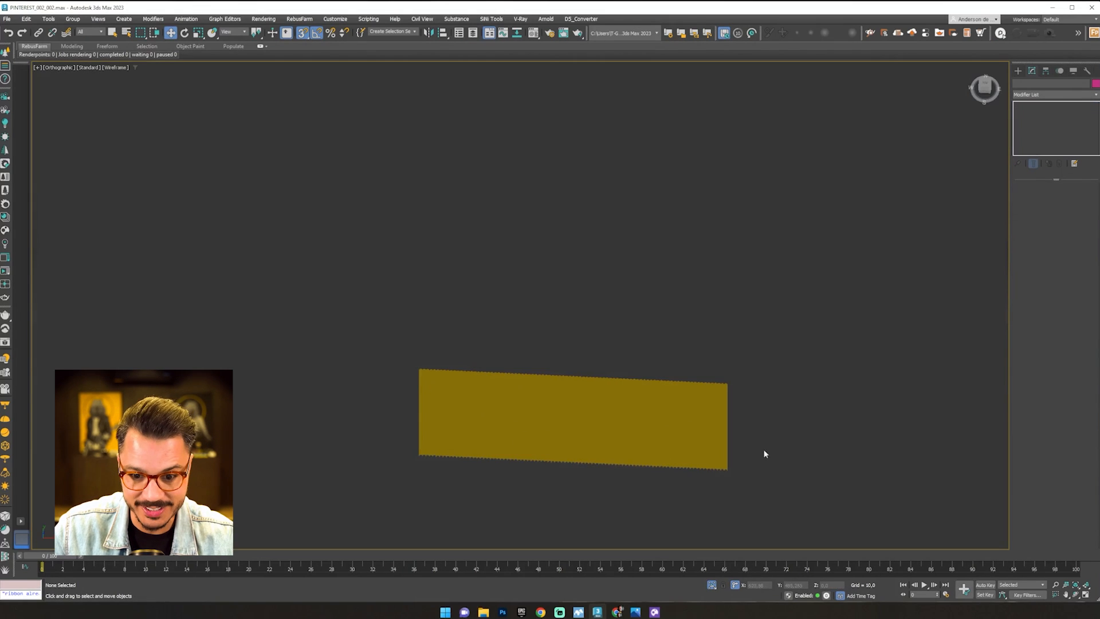
key("F3")
key("ctrl+a")
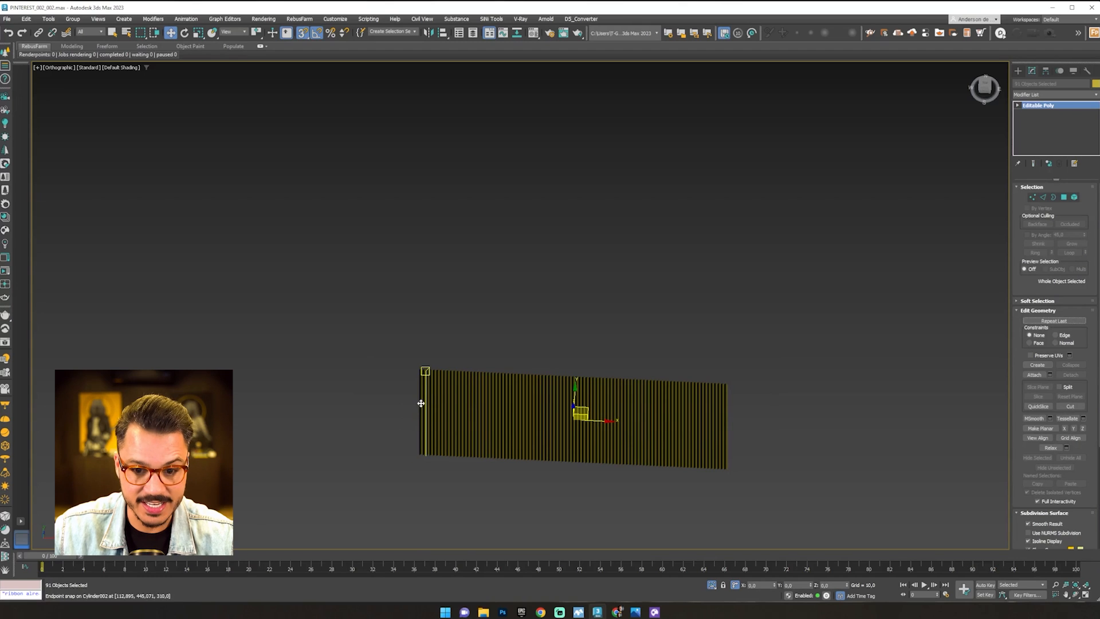
key("t")
scroll(654, 304, "down", 6)
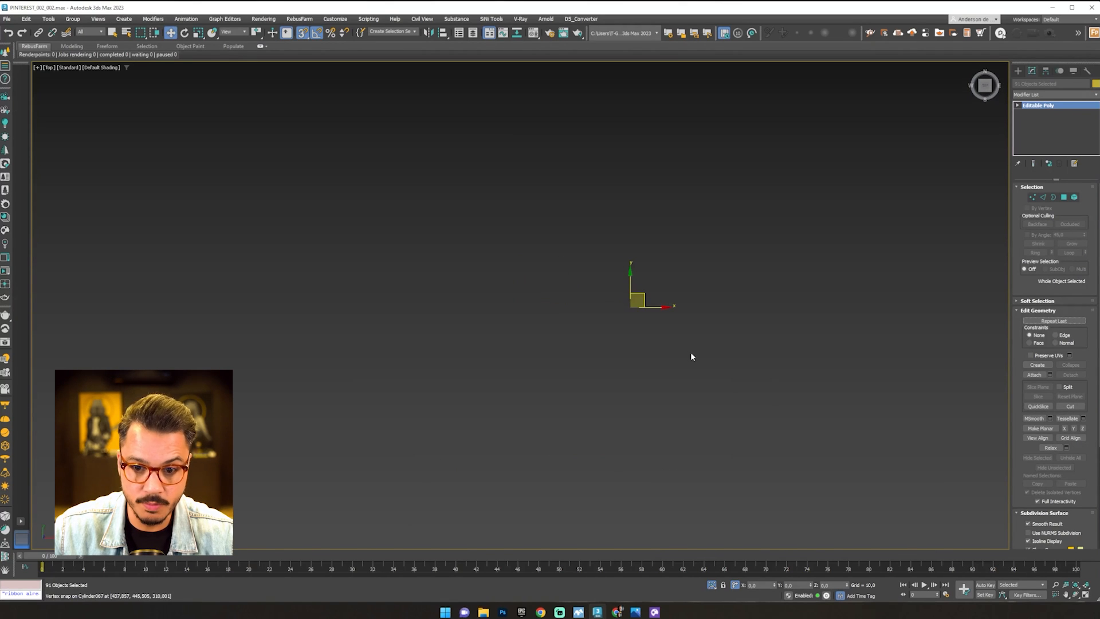
key("F3")
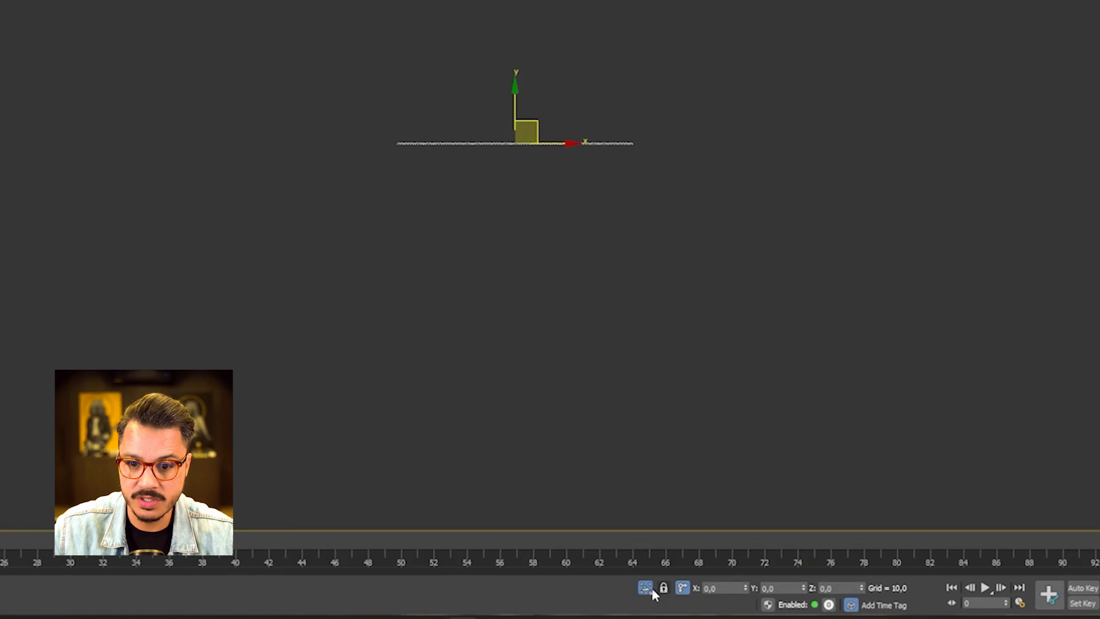
left_click(645, 589)
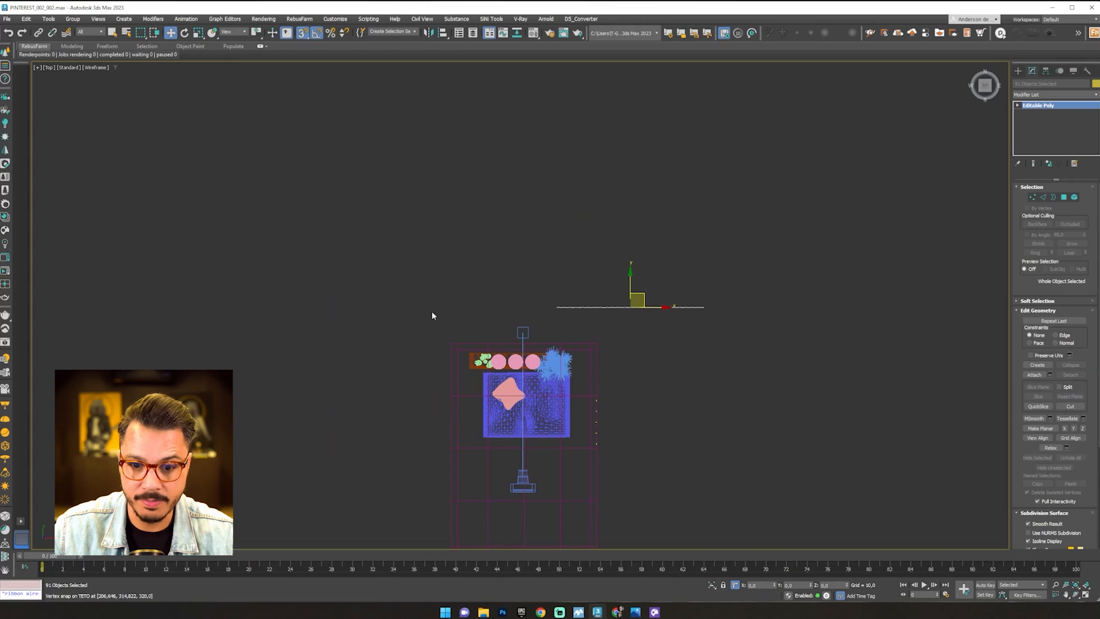
Turn off snapping and move the row of half cylinders inside the room along the back wall, starting at the left inner corner
middle_click_drag(338, 306, 650, 286)
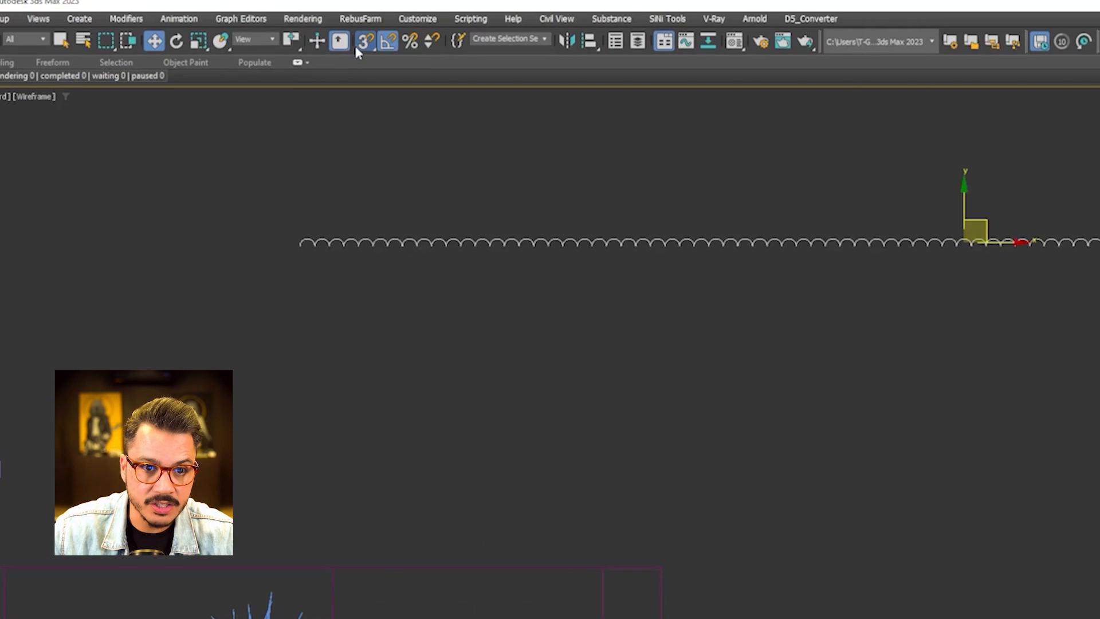
left_click(303, 35)
scroll(749, 334, "down", 2)
left_click_drag(867, 269, 418, 467)
scroll(102, 475, "up", 5)
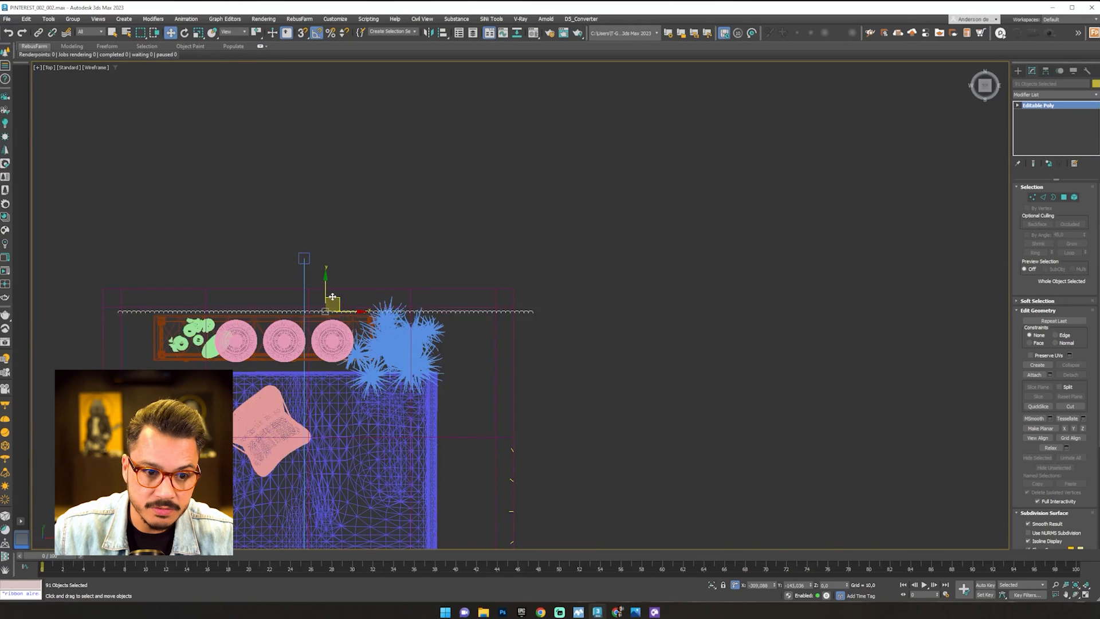
scroll(112, 335, "up", 5)
middle_click_drag(111, 335, 582, 319)
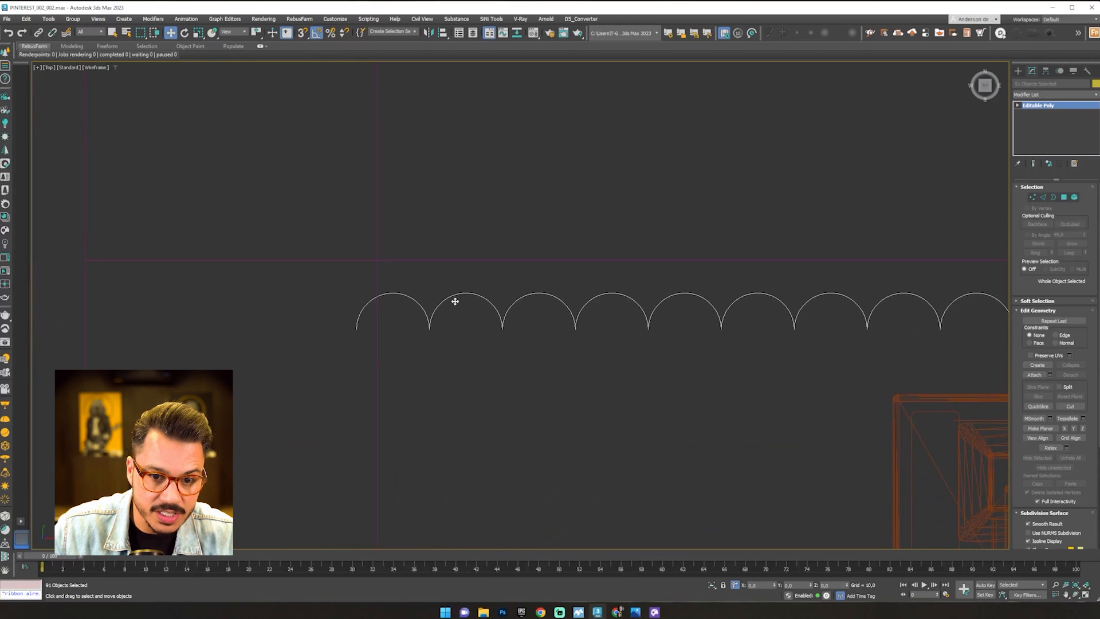
left_click_drag(452, 300, 471, 277)
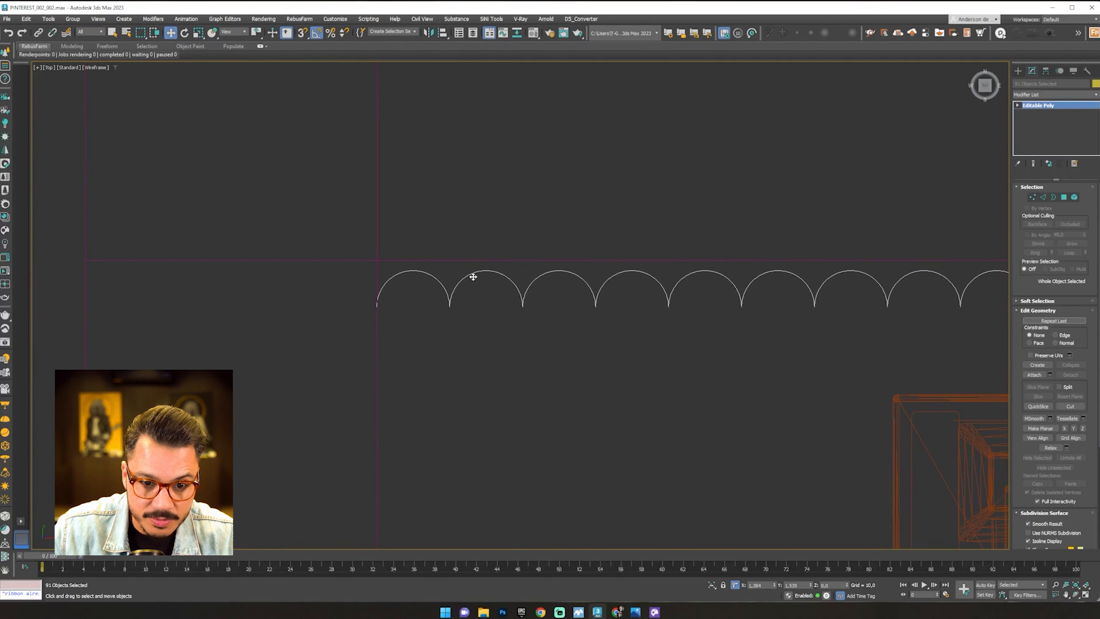
Delete the surplus half cylinders of the row that extend beyond the room's right inner corner
scroll(595, 346, "down", 6)
middle_click_drag(596, 347, 310, 341)
scroll(515, 337, "up", 6)
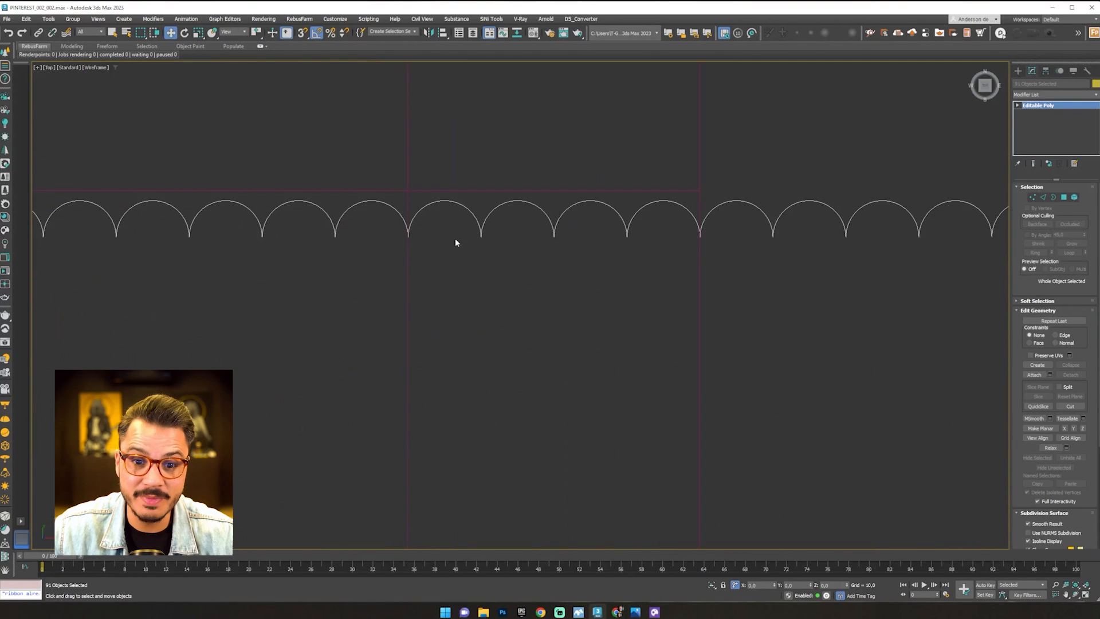
left_click(522, 280)
left_click_drag(522, 279, 465, 228)
key("Delete")
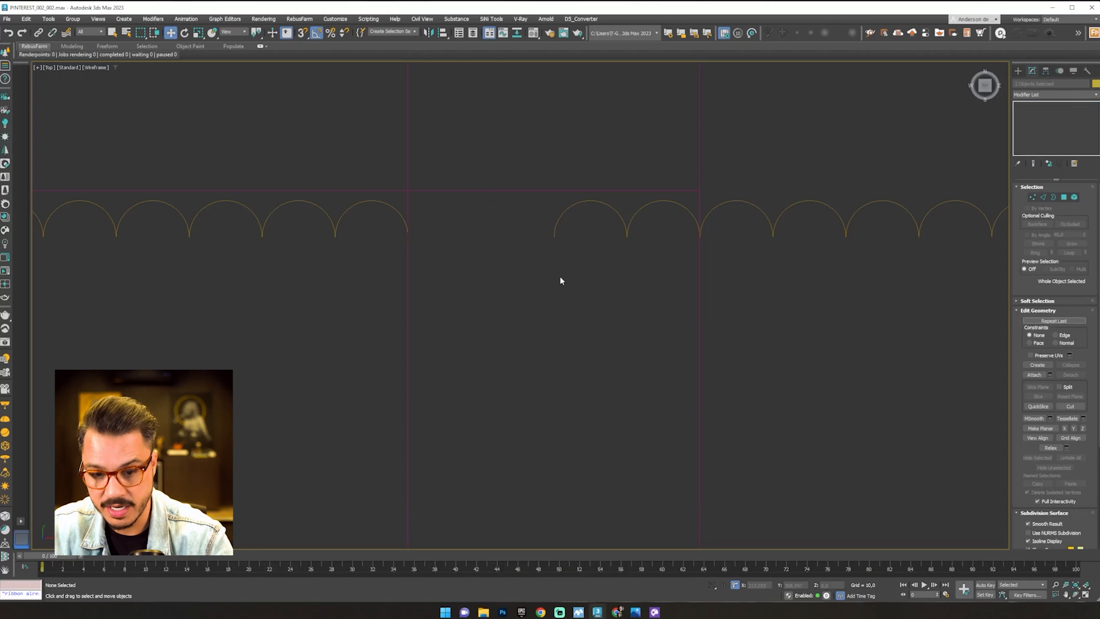
left_click_drag(528, 275, 670, 216)
key("Delete")
left_click_drag(840, 166, 739, 241)
key("Delete")
scroll(800, 267, "down", 4)
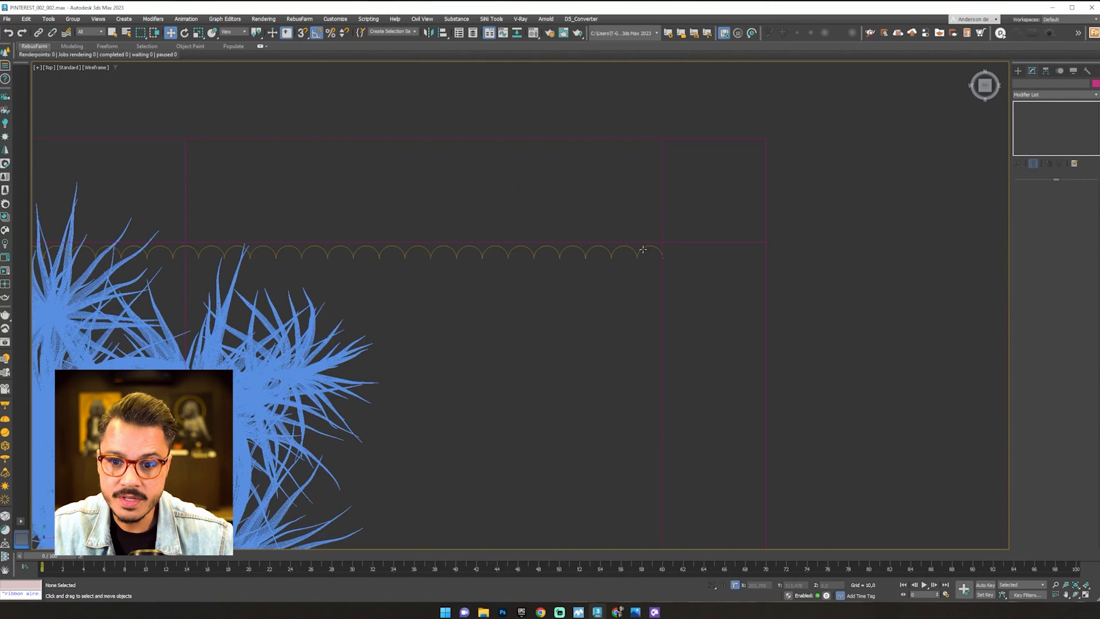
Select all remaining half cylinders along the back wall with Select Similar and group them as PAINEL
left_click(641, 249)
middle_click_drag(409, 349, 707, 373)
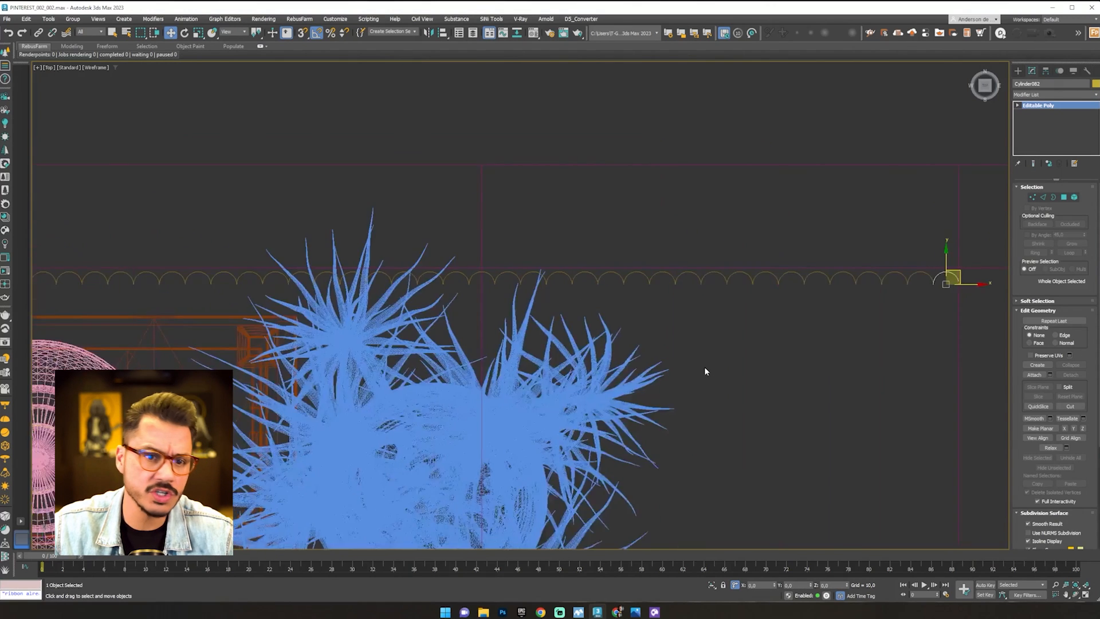
scroll(707, 373, "down", 4)
middle_click_drag(544, 404, 654, 339)
scroll(654, 339, "down", 2)
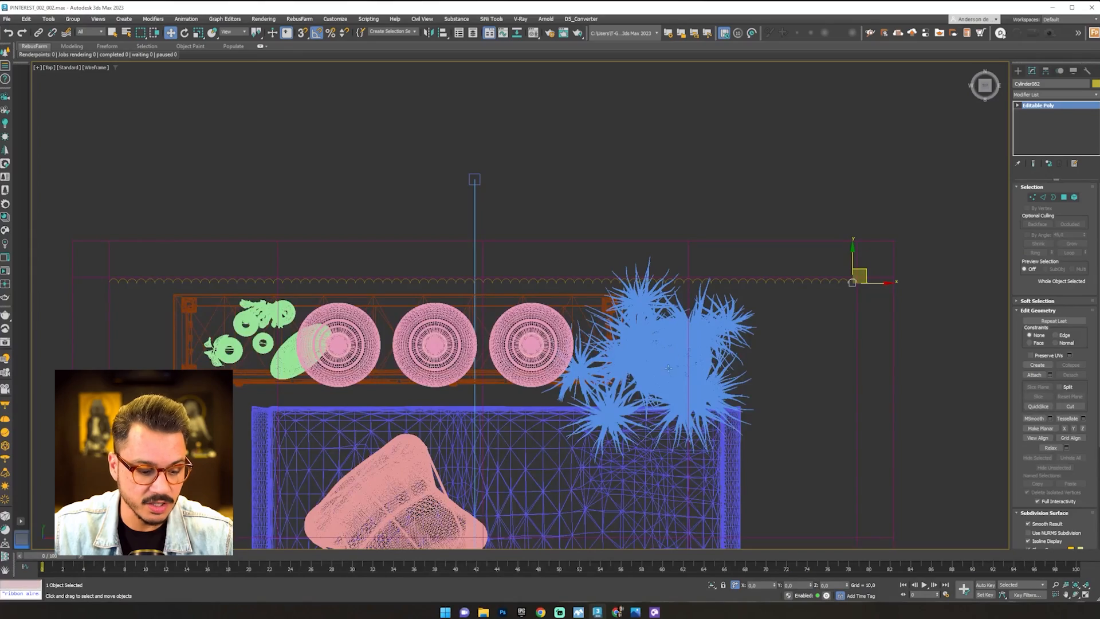
key("ctrl+shift+a")
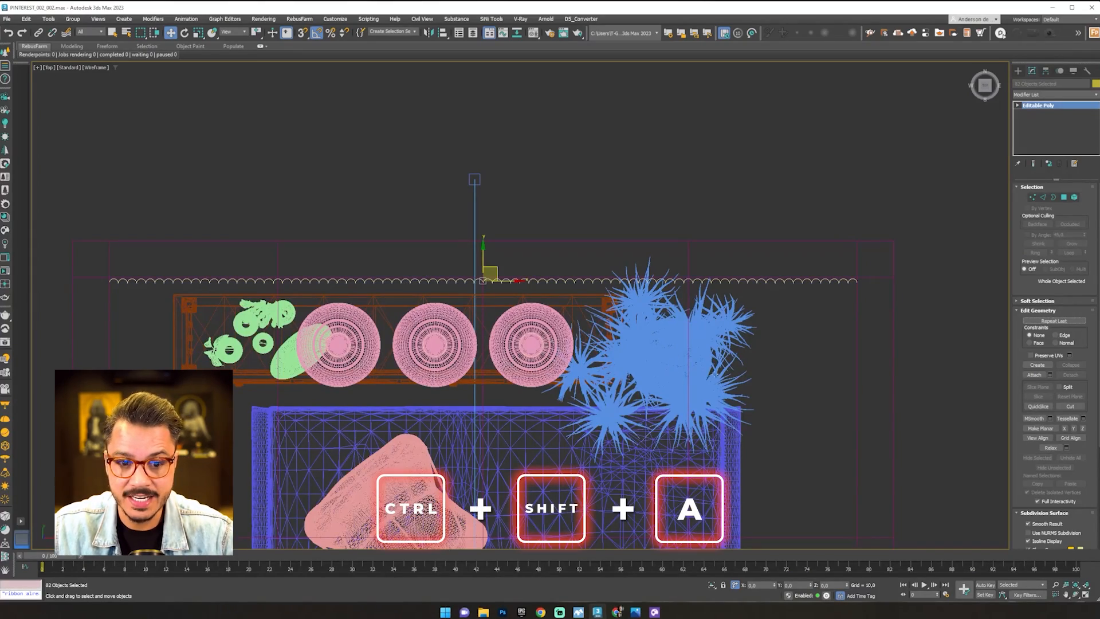
middle_click_drag(381, 325, 481, 258, "alt")
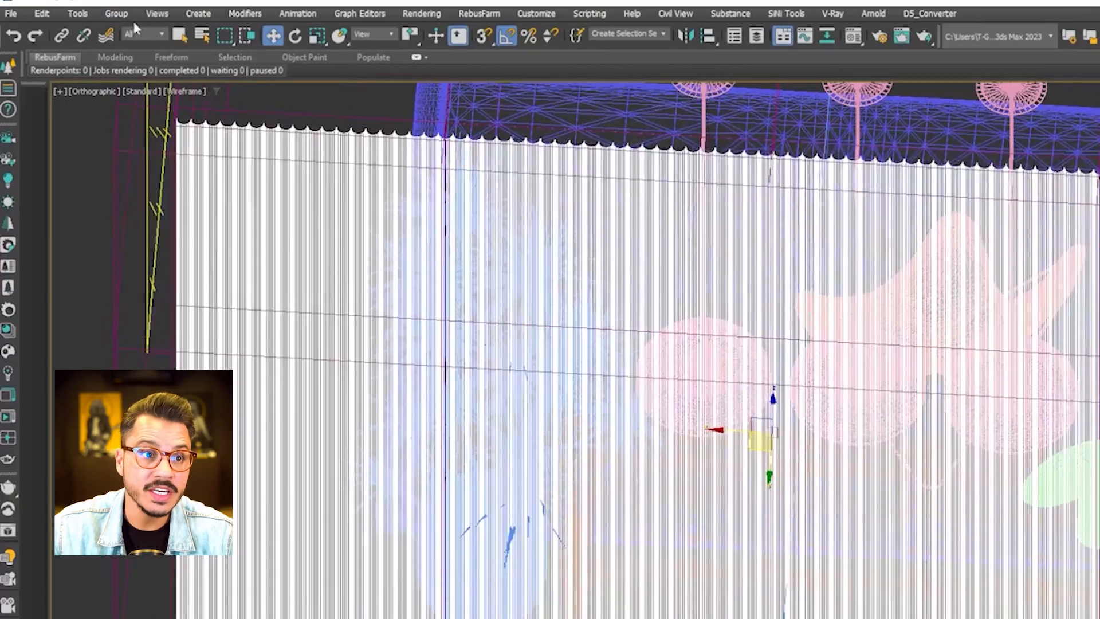
left_click(117, 13)
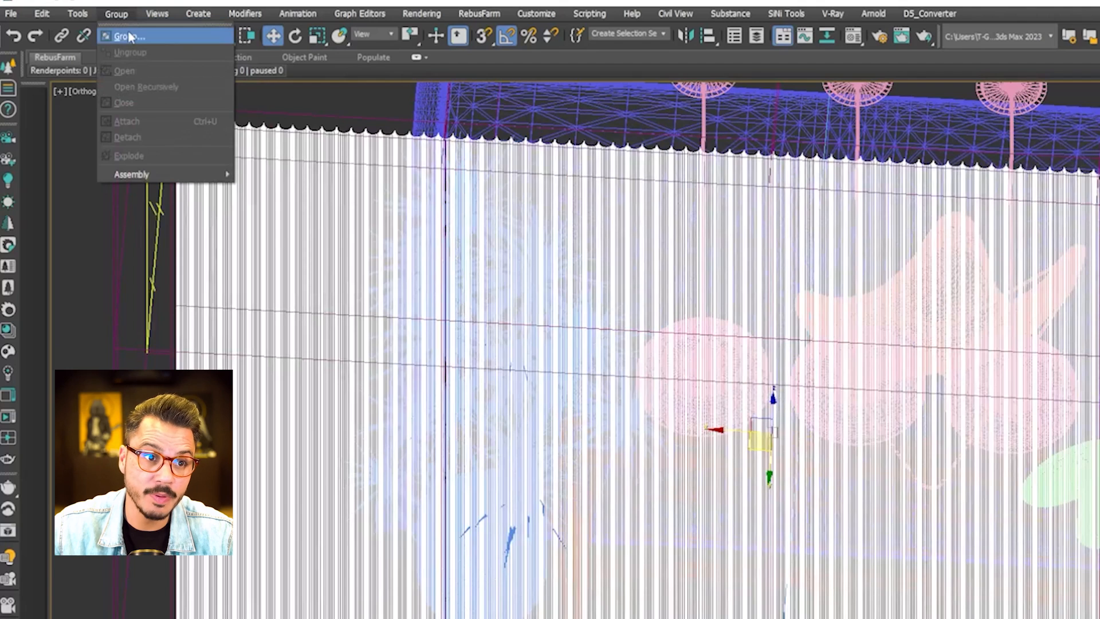
left_click(121, 34)
type("PAINEL")
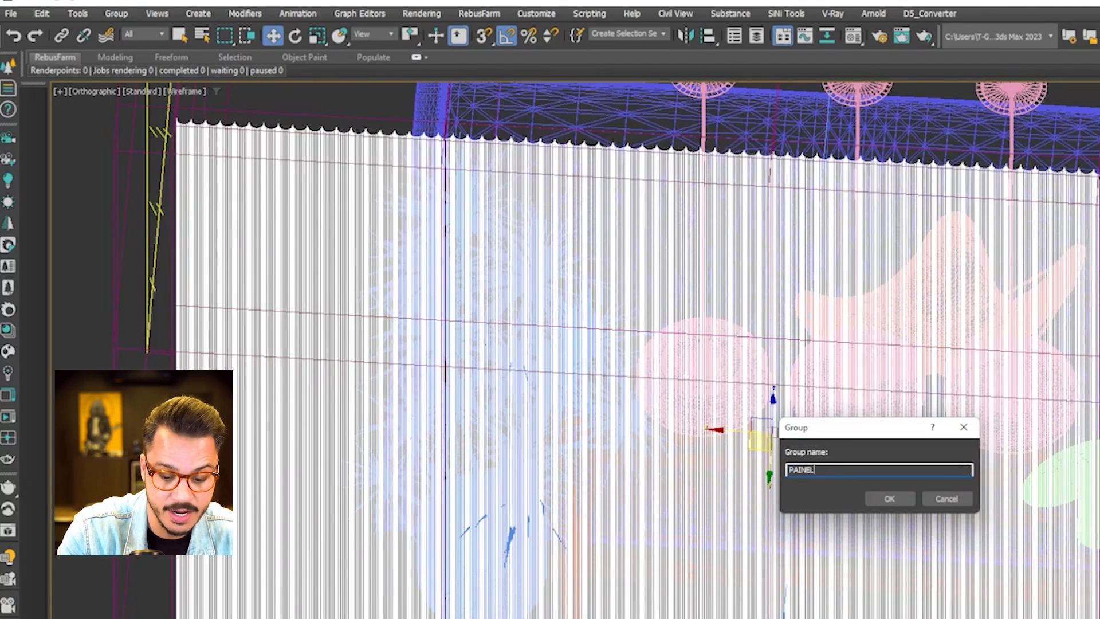
key("Return")
Assign the PINTURA material to the slatted panel group, deselect it and close the Material Editor
scroll(664, 332, "down", 5)
middle_click_drag(836, 439, 609, 418, "alt")
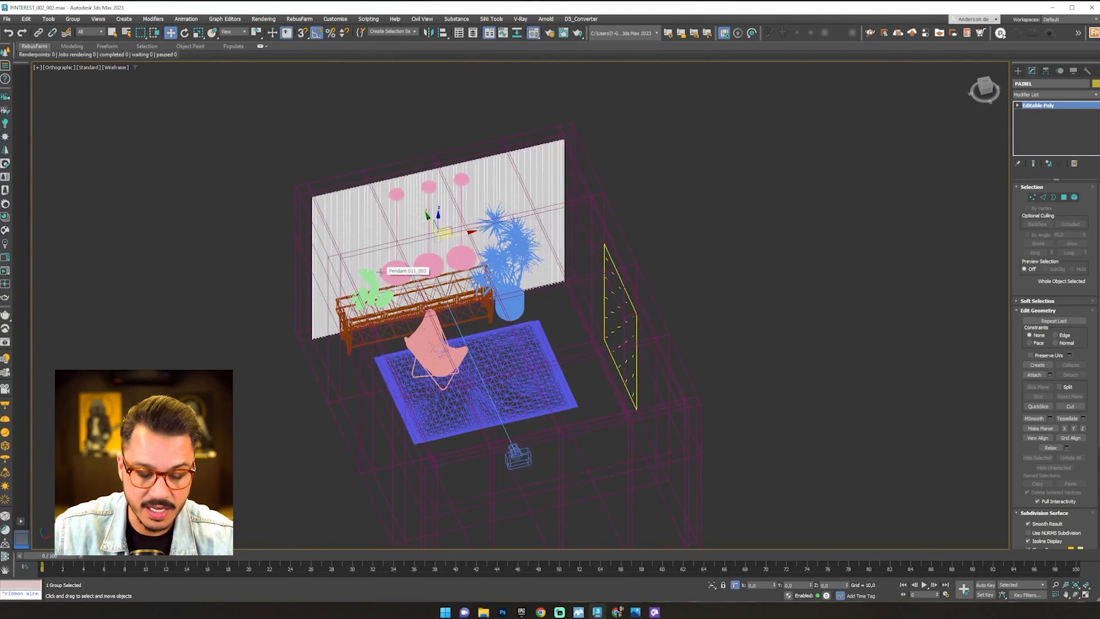
key("m")
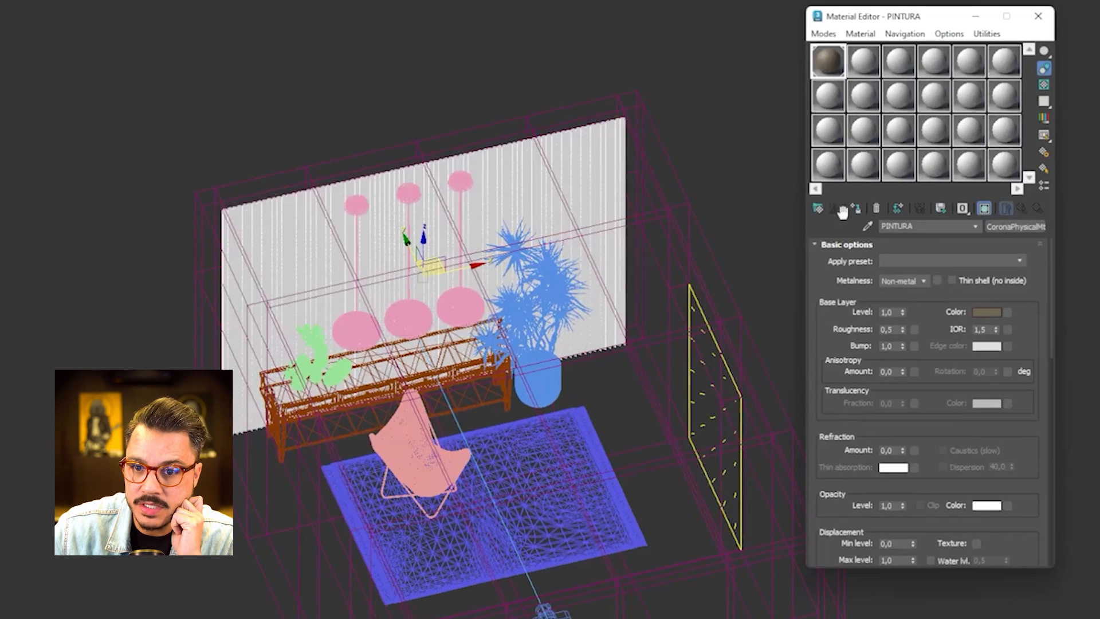
left_click(855, 207)
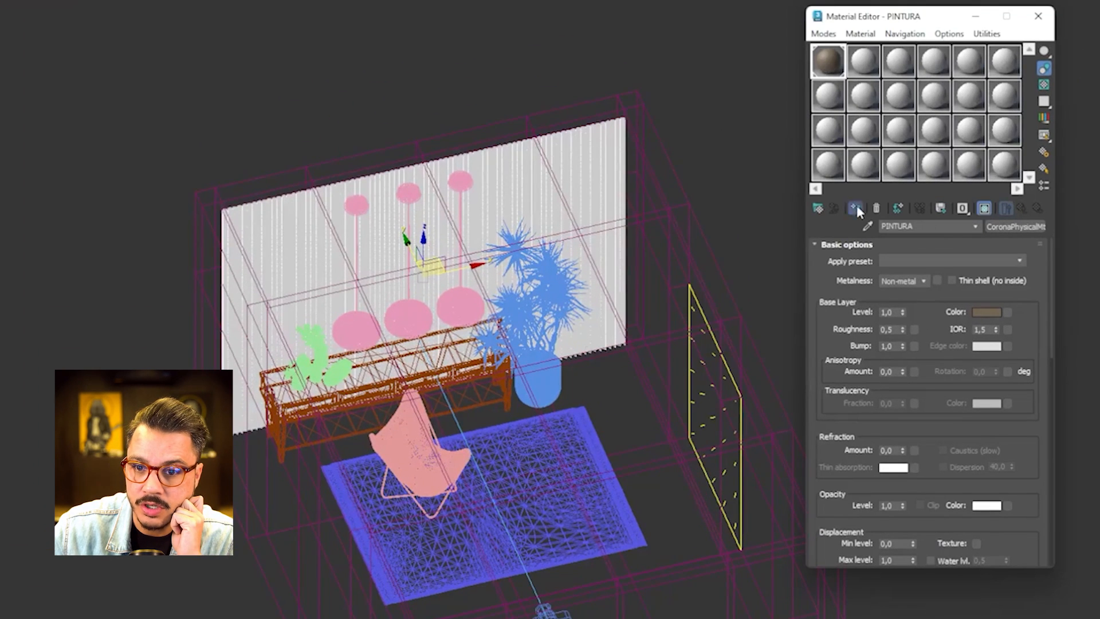
left_click(781, 118)
left_click(1037, 16)
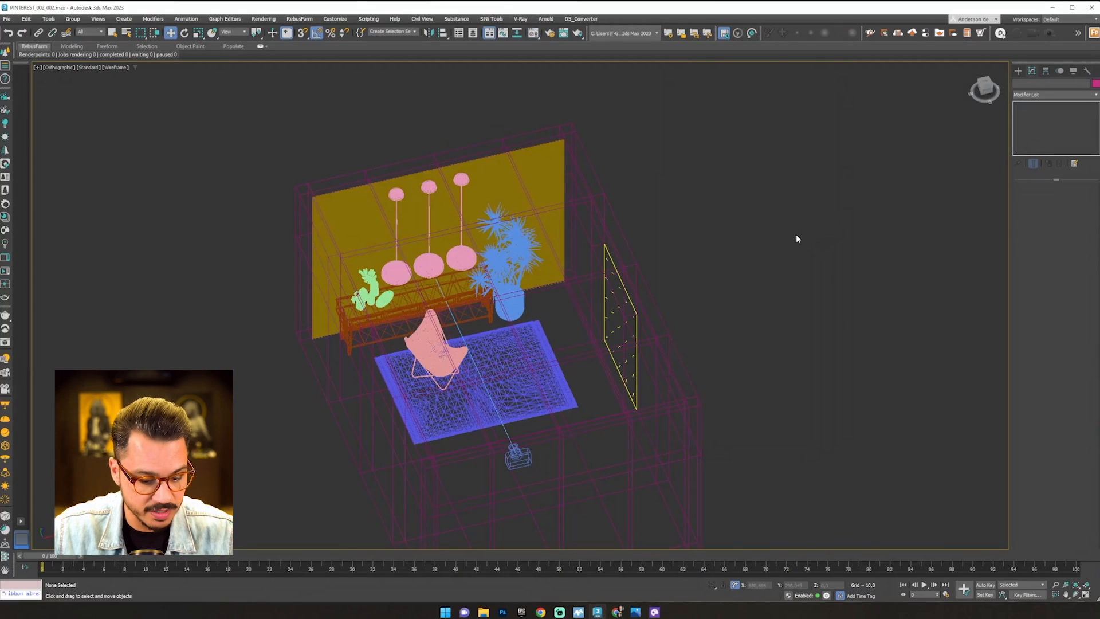
Show the Corona camera view shaded with safe frames, run an interactive render of it and stop the render
key("c")
key("F3")
key("shift+f")
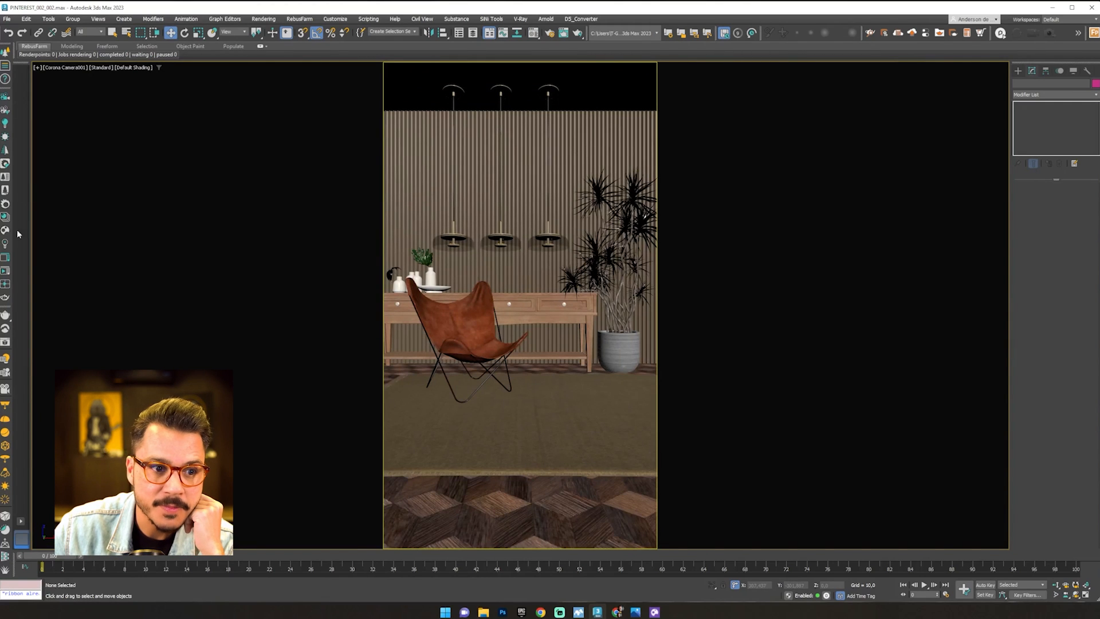
left_click(6, 272)
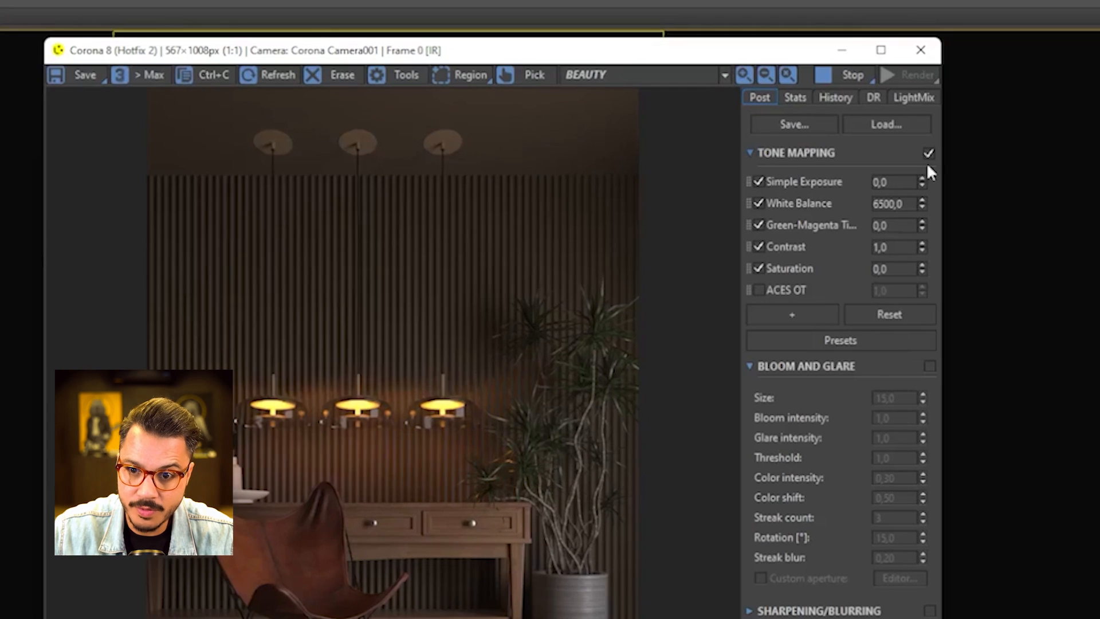
left_click(699, 121)
left_click(749, 152)
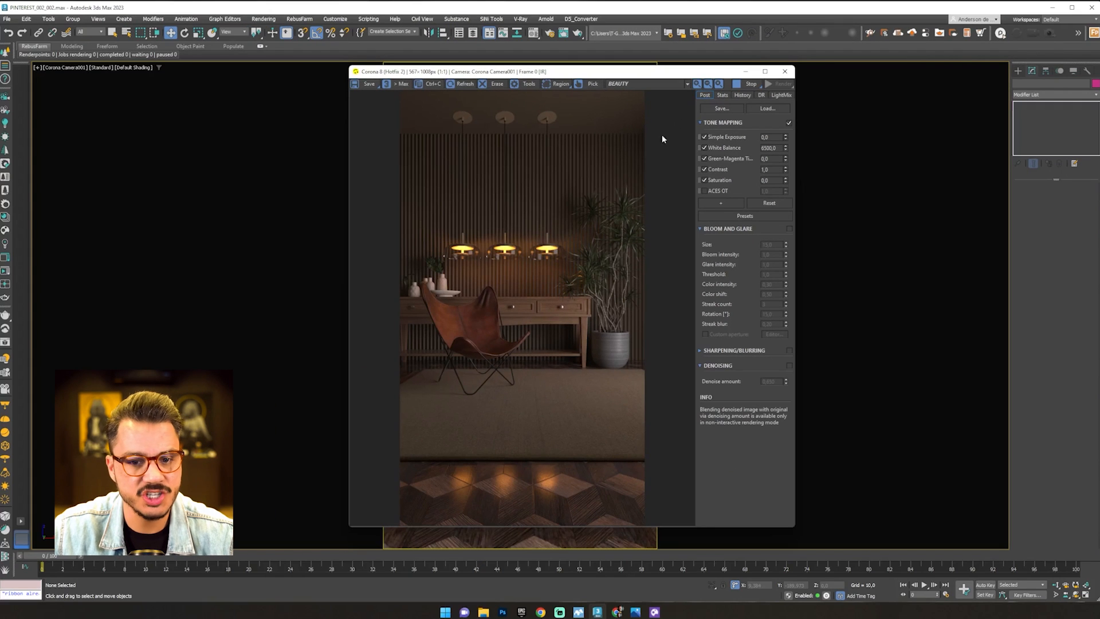
left_click(750, 84)
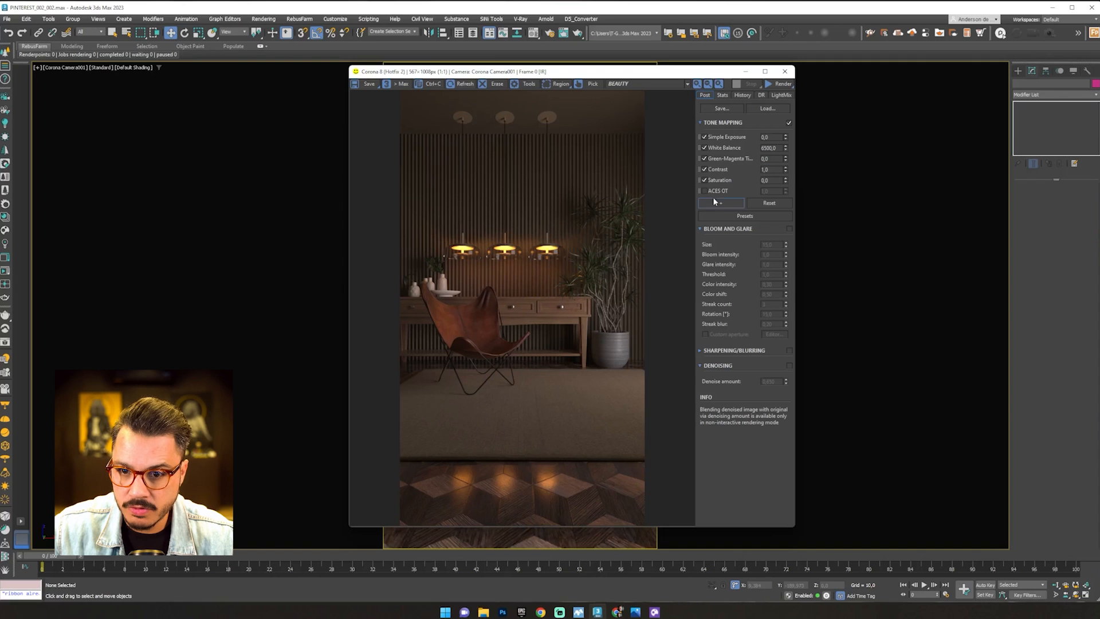
Add the LUT and Reinhard Highlight Compression operators to the render's tone mapping
left_click(715, 201)
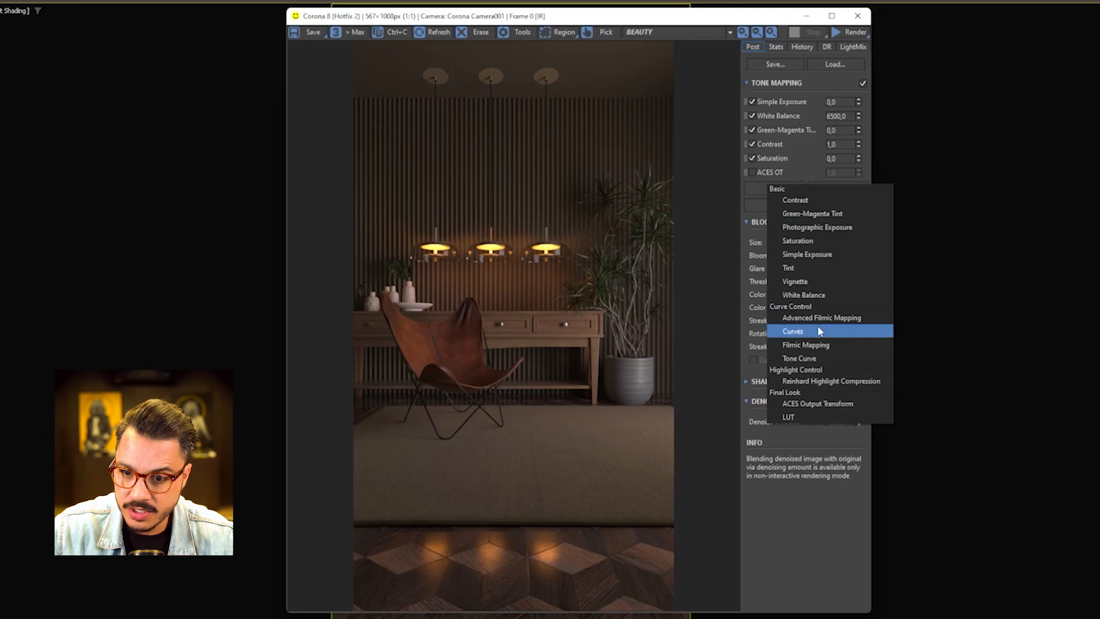
left_click(795, 417)
left_click(765, 204)
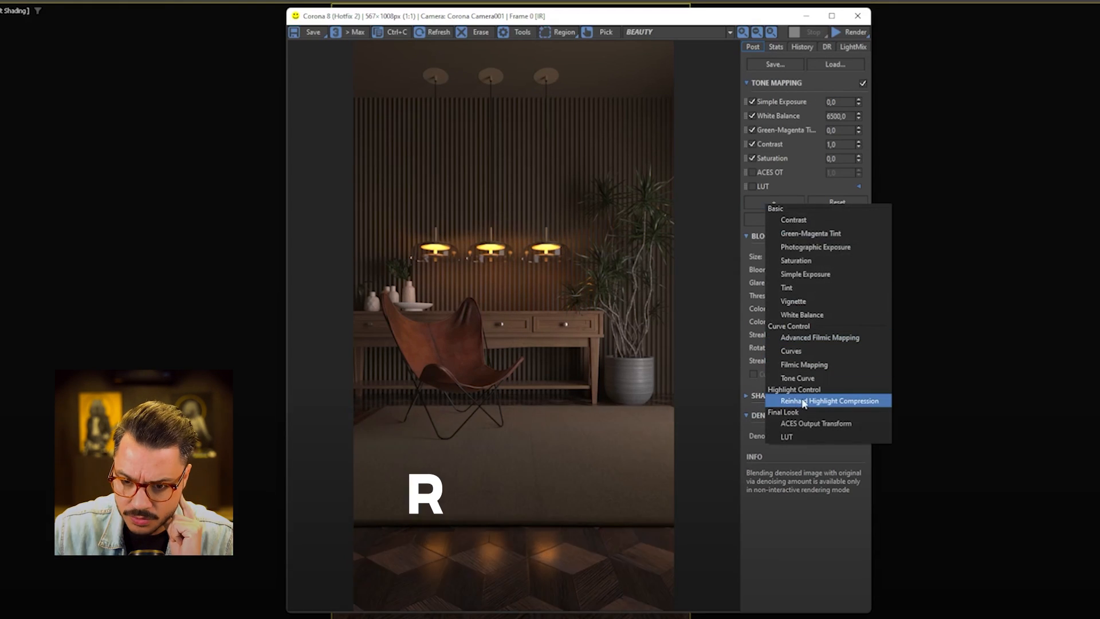
left_click(851, 401)
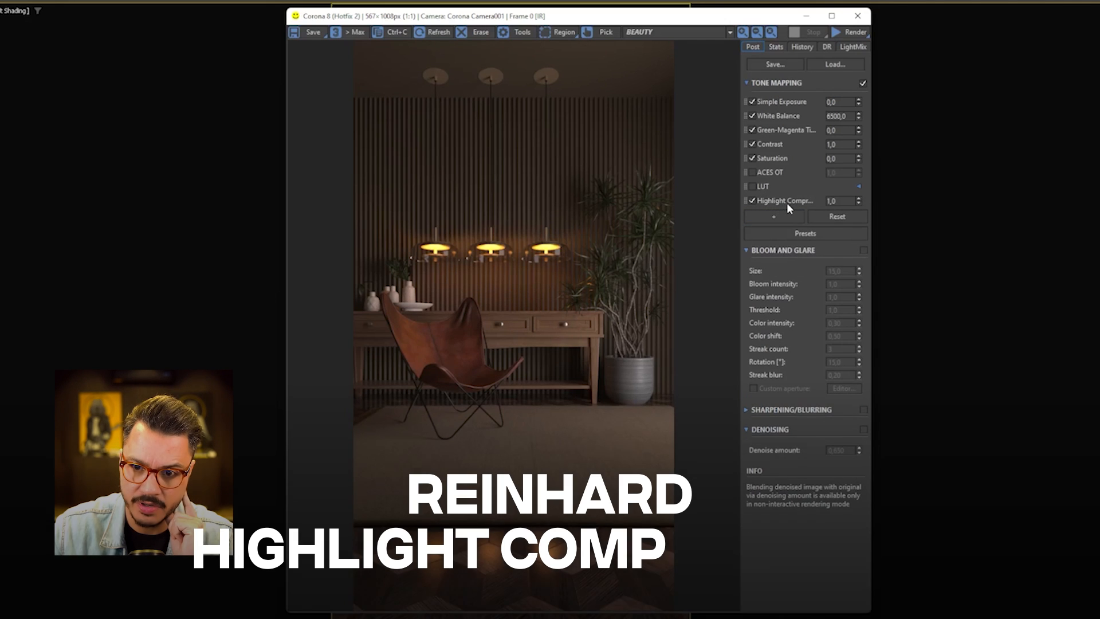
Enable the LUT and choose the Kim_Amlan...graphic_03 preset for it
left_click(753, 185)
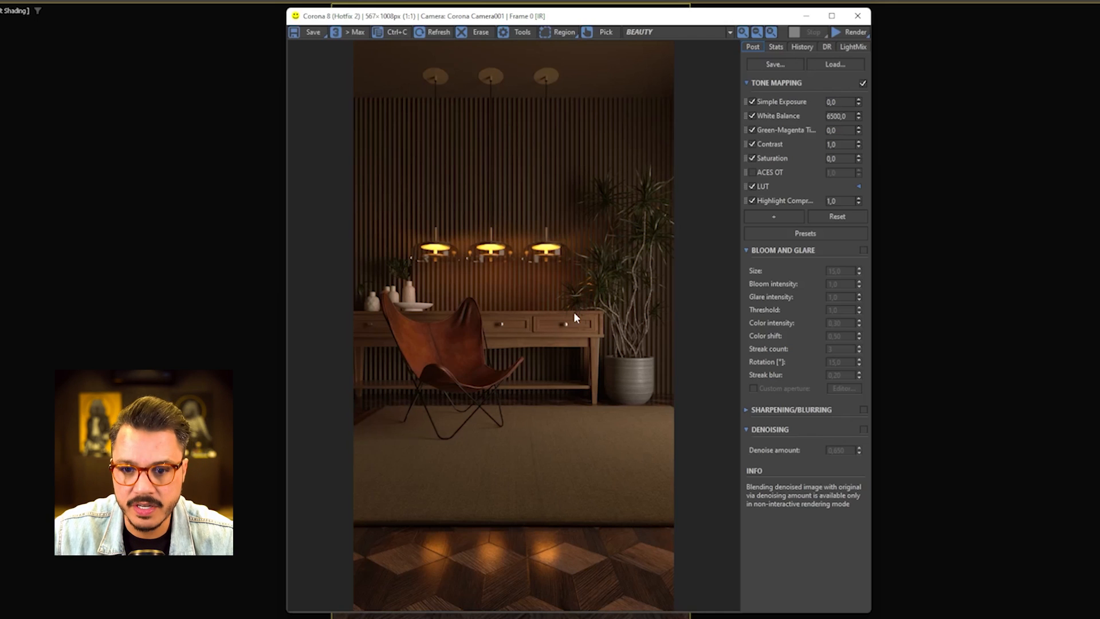
left_click(859, 186)
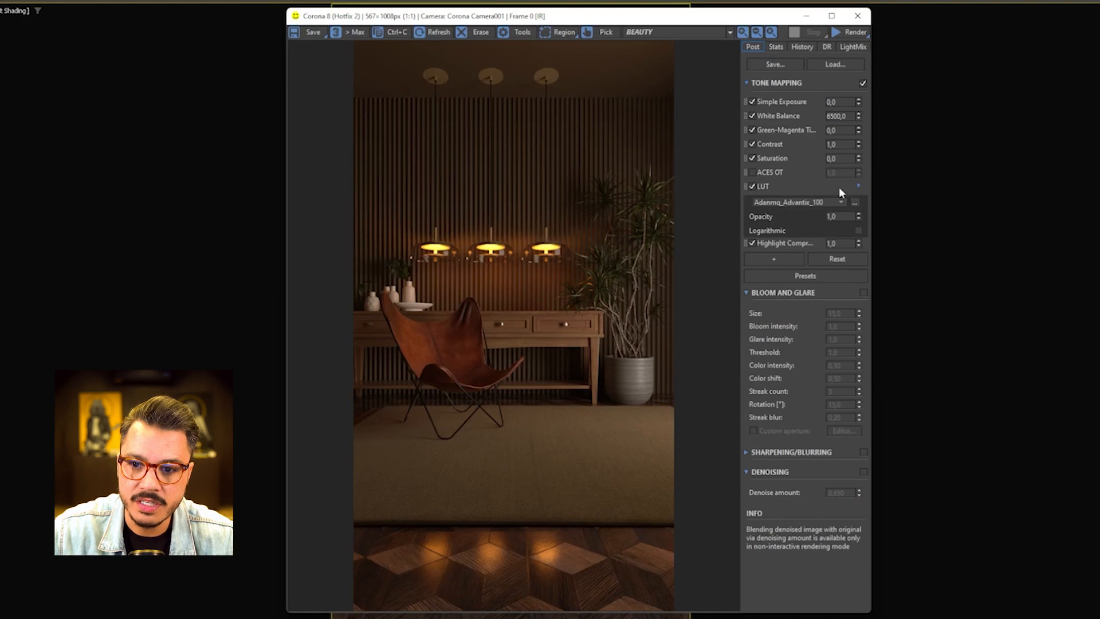
left_click(798, 204)
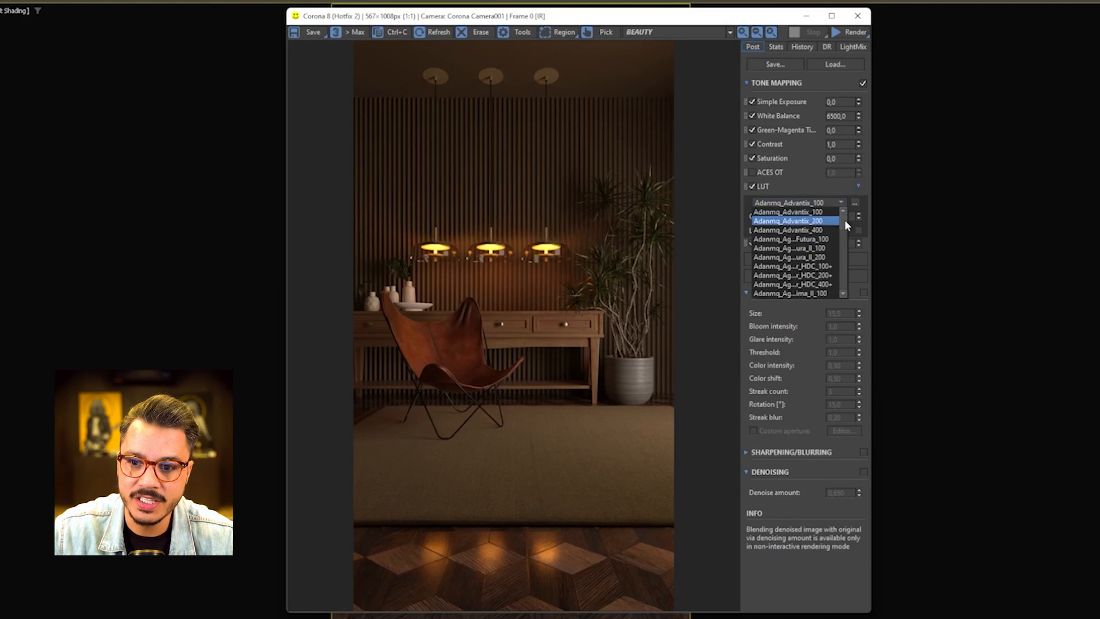
left_click_drag(844, 219, 848, 297)
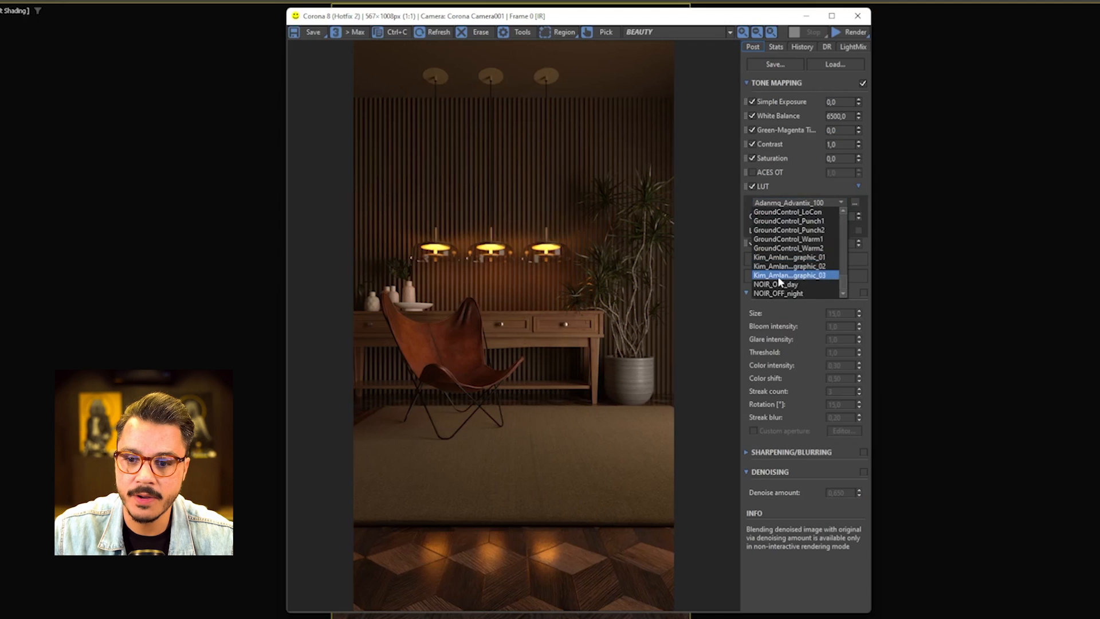
left_click(813, 275)
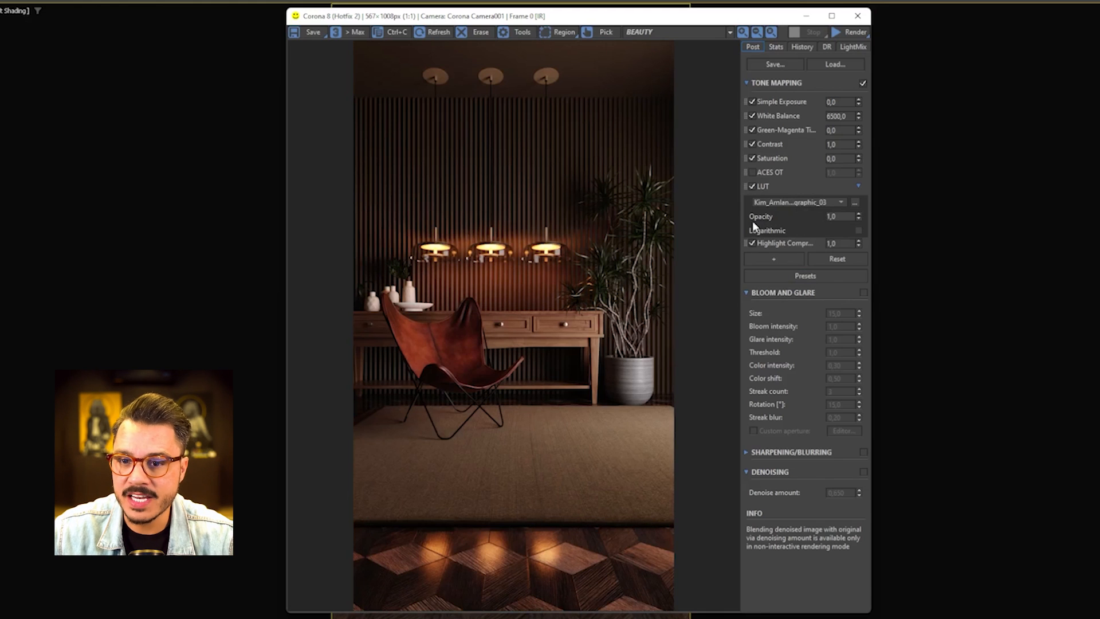
Set the LUT opacity to 0,7 and the Simple Exposure to 1
double_click(835, 216)
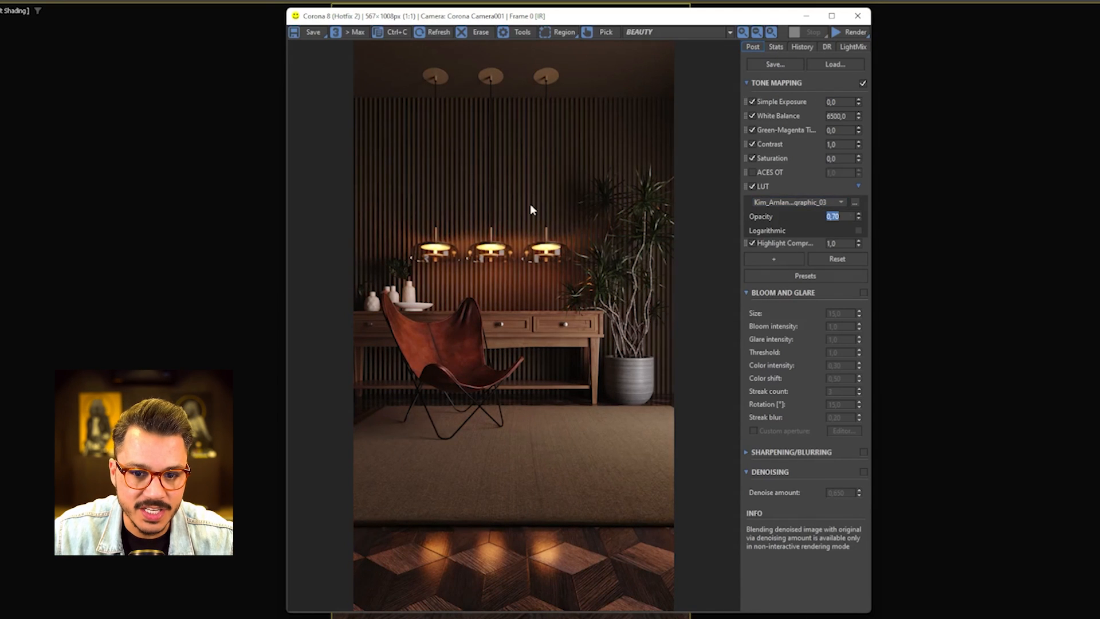
type("0,7")
key("Tab")
type("1")
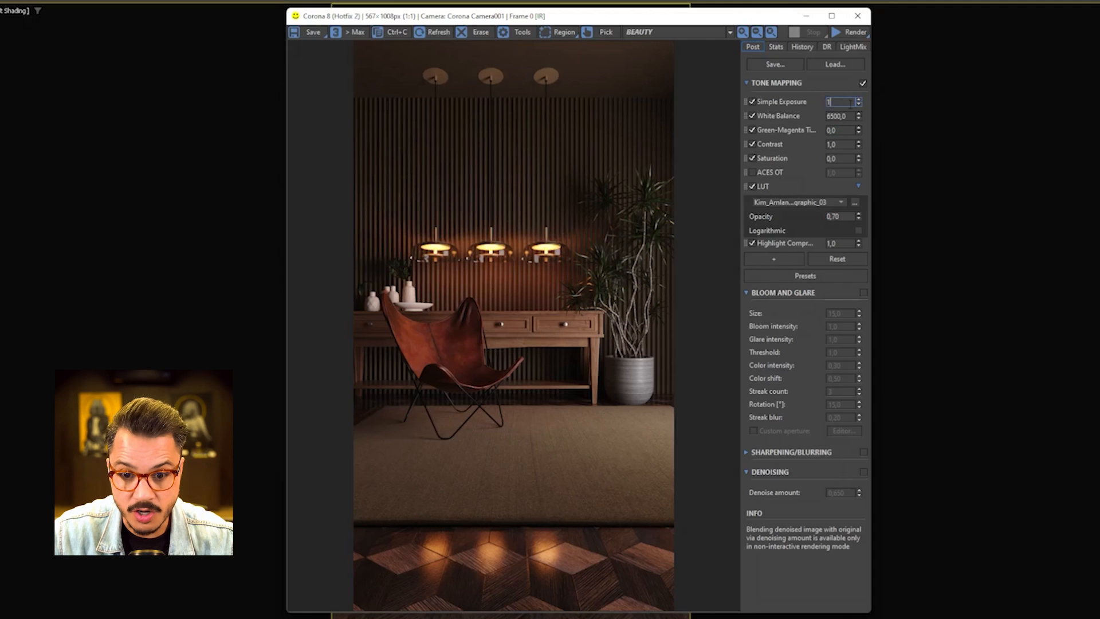
key("Return")
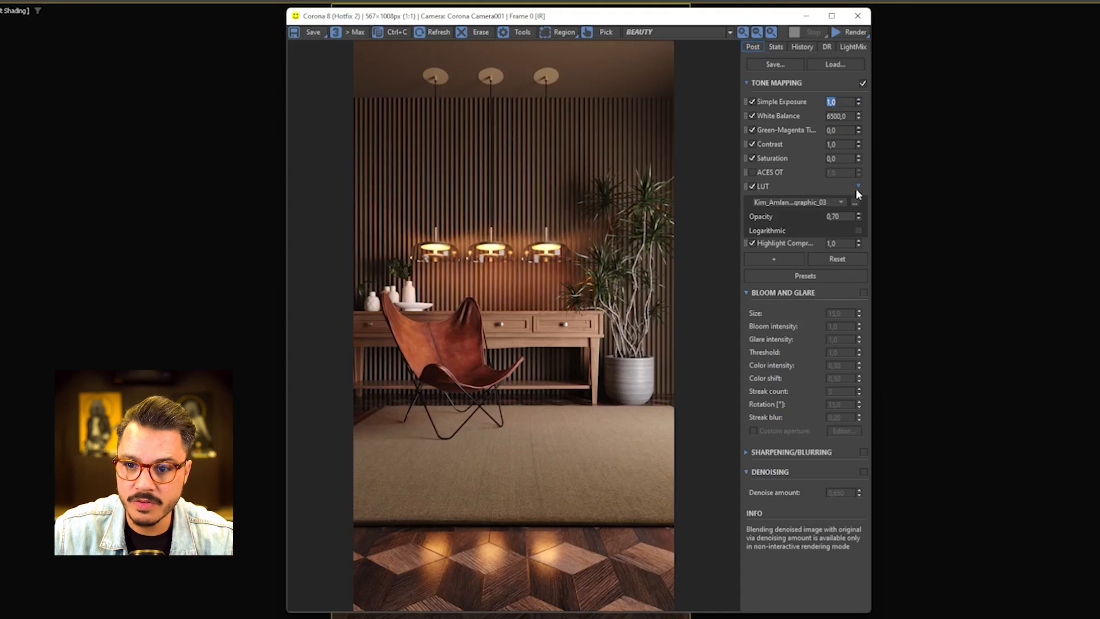
Raise the LUT opacity to 0,80 and inspect the pendants and slatted panel up close in the render
left_click(852, 217)
left_click(859, 215)
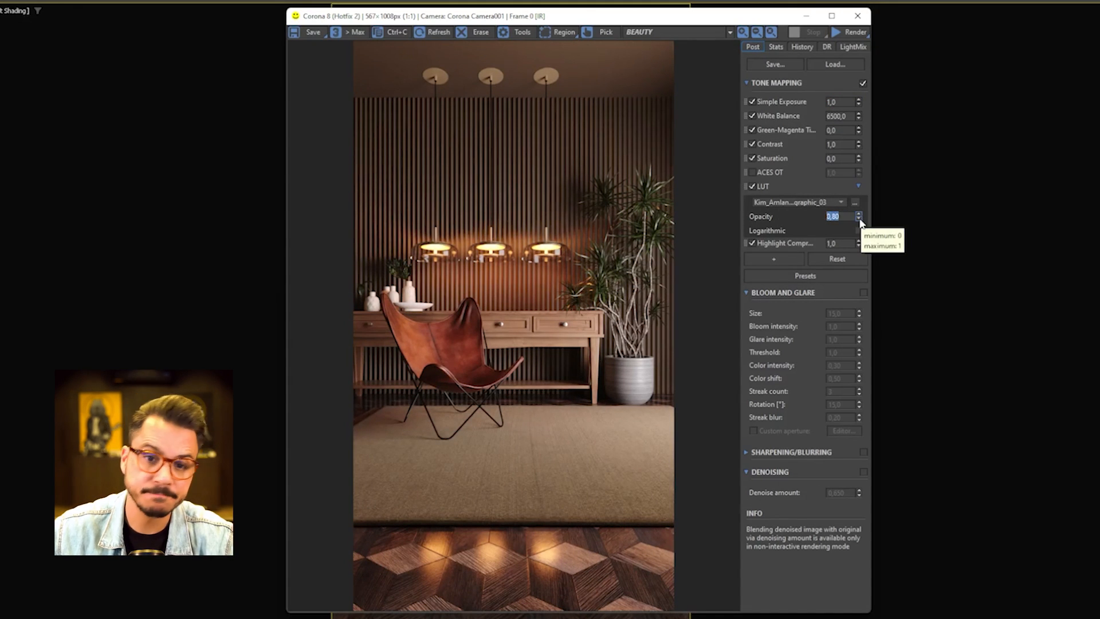
scroll(589, 256, "up", 1)
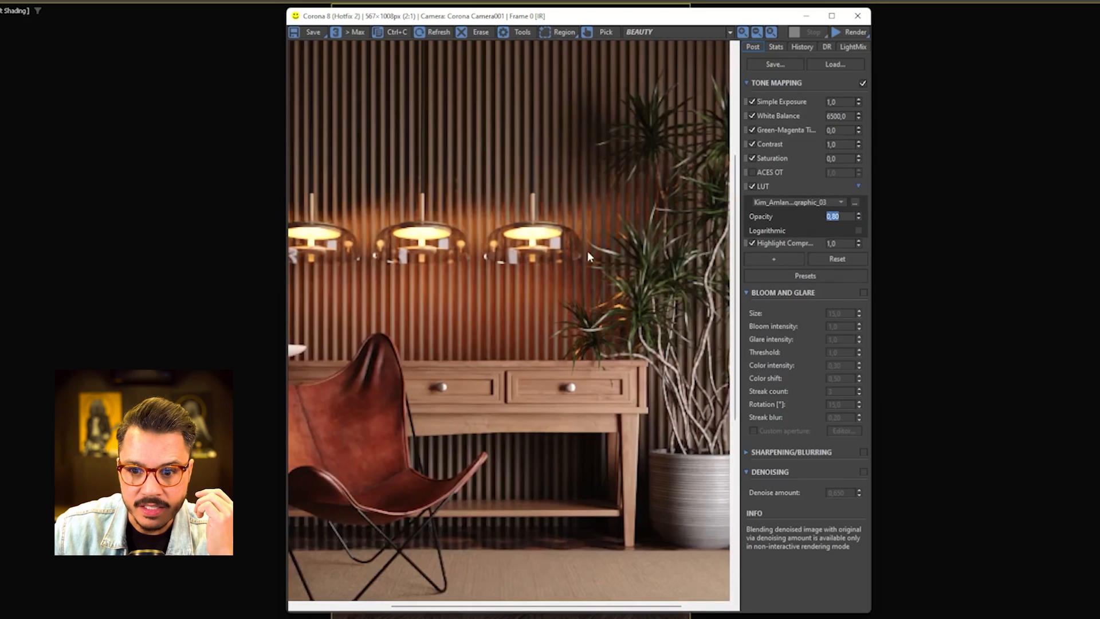
scroll(547, 251, "down", 1)
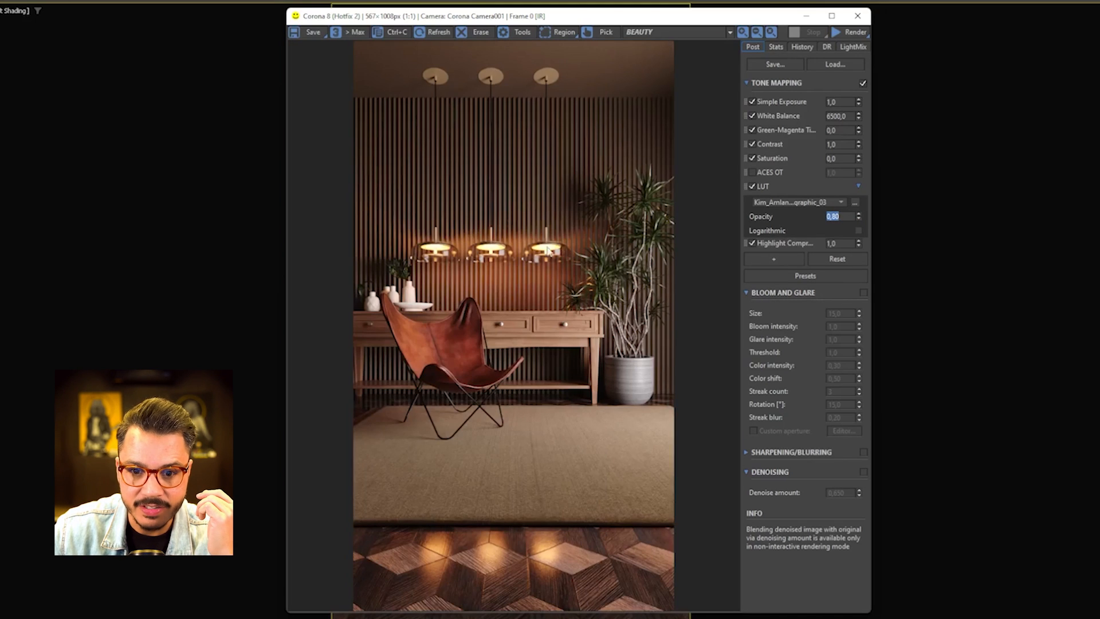
Enable Bloom and Glare for the render and set the bloom intensity to 5
left_click(862, 293)
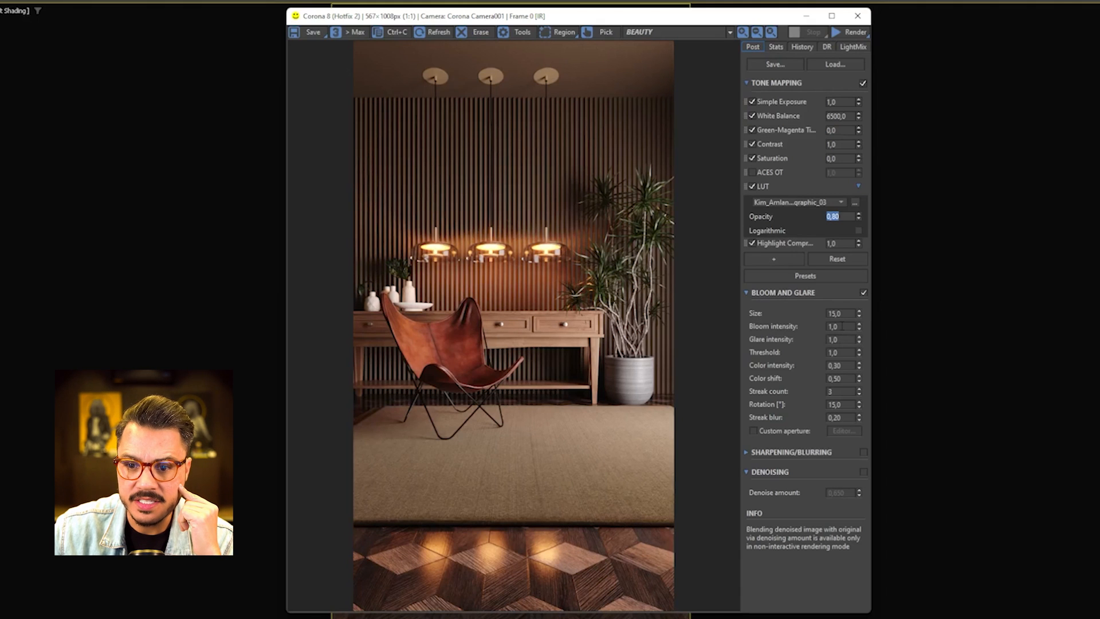
double_click(850, 325)
type("5")
key("Return")
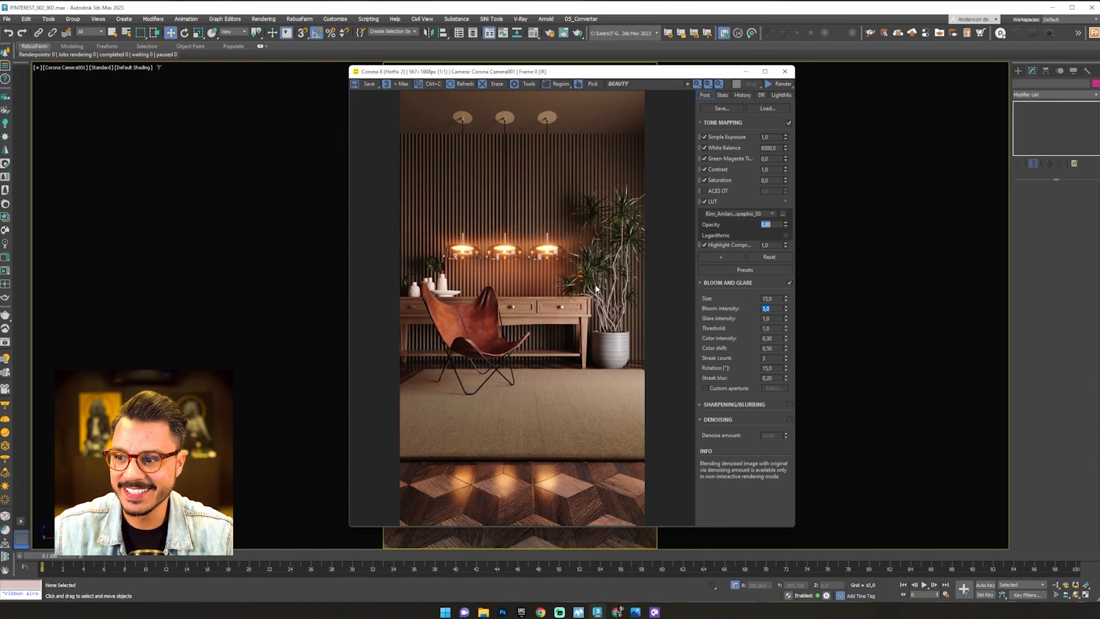
left_click(596, 289)
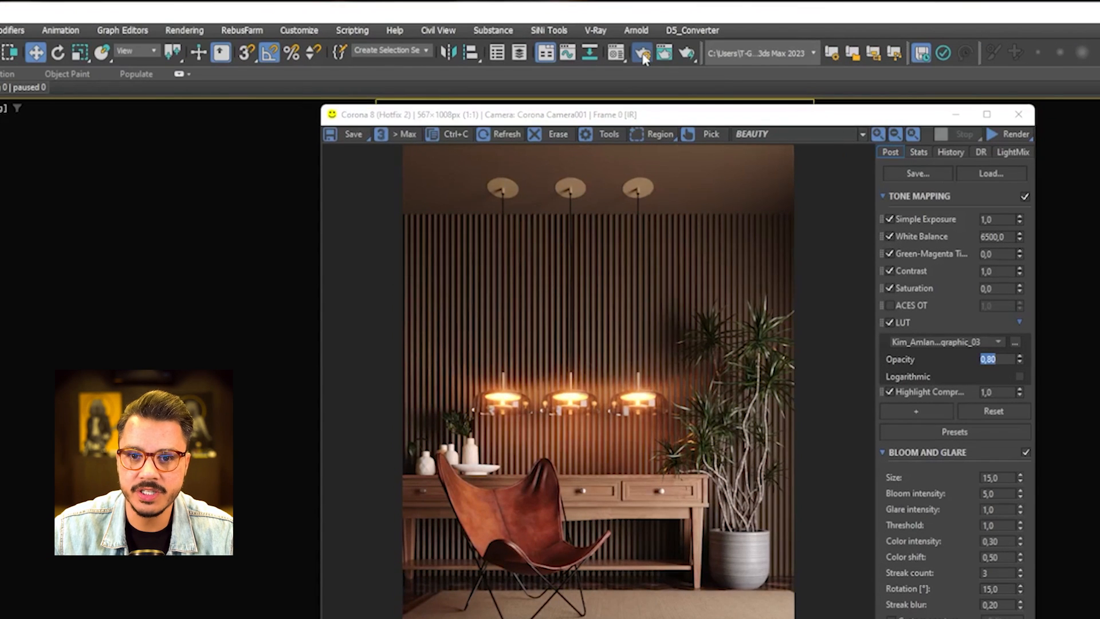
Define the render output file in the renderoutput folder as a TIF image named CENA_TUTORIAL
key("F10")
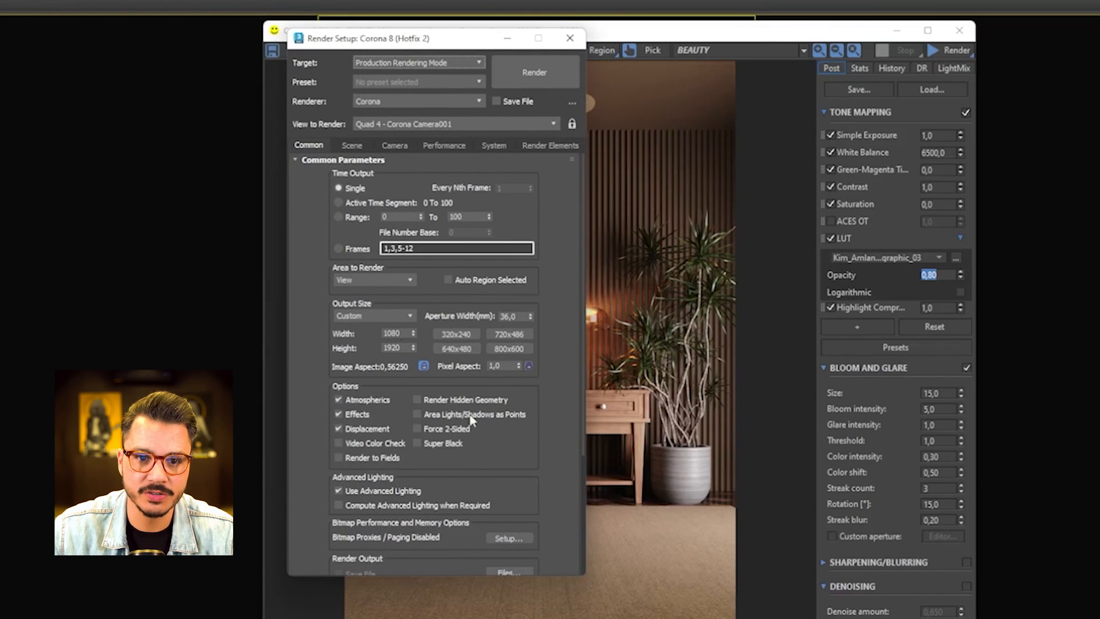
scroll(470, 421, "down", 3)
left_click(507, 497)
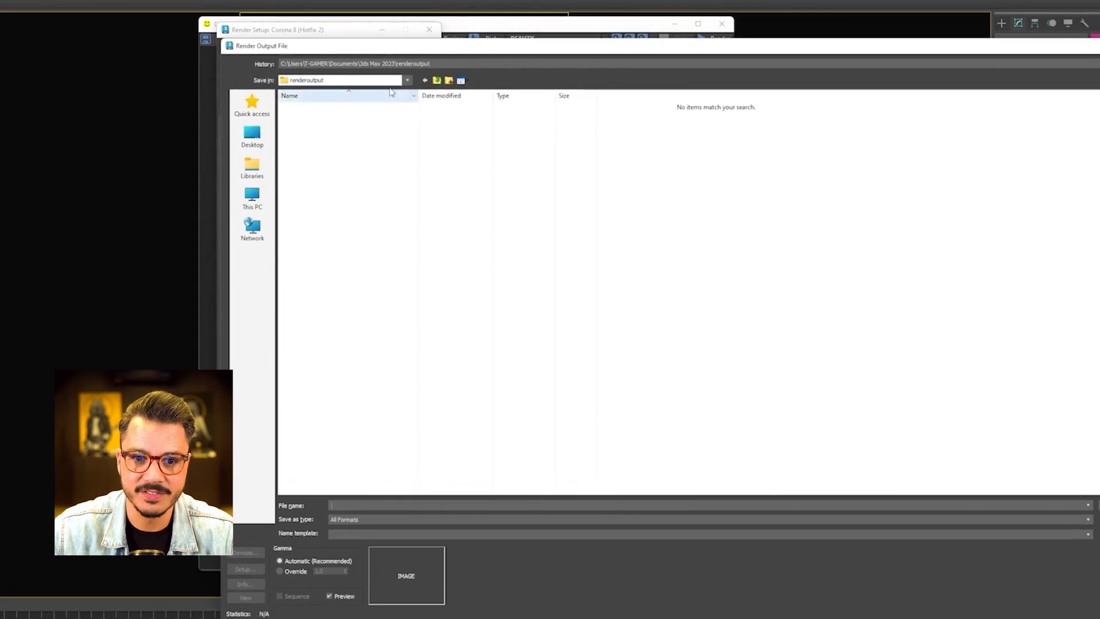
left_click_drag(530, 47, 246, 27)
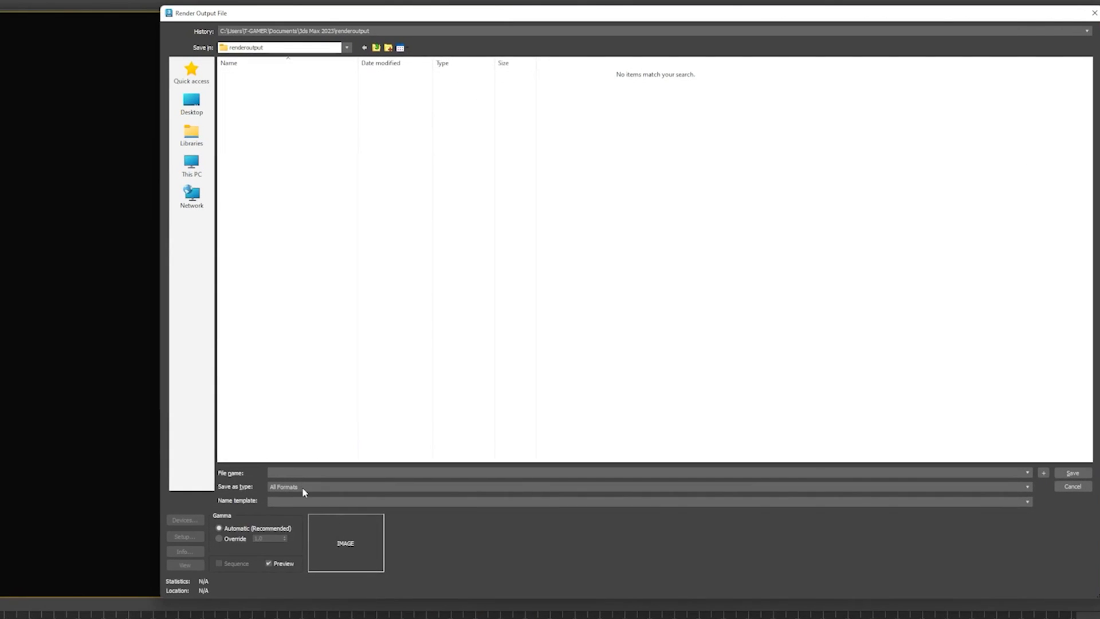
left_click(304, 488)
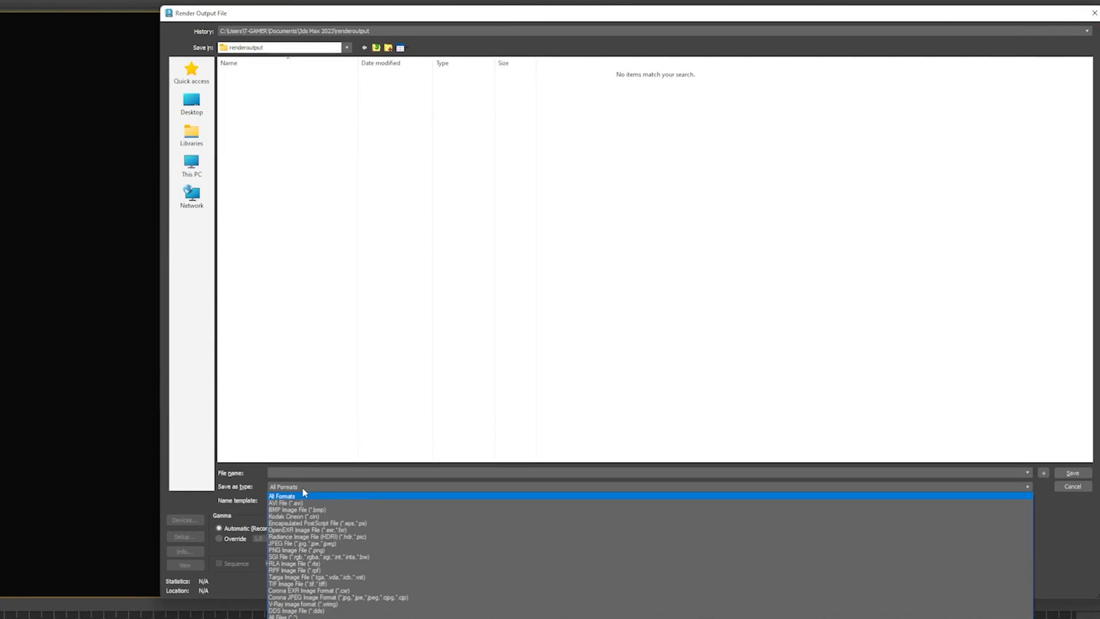
left_click(280, 584)
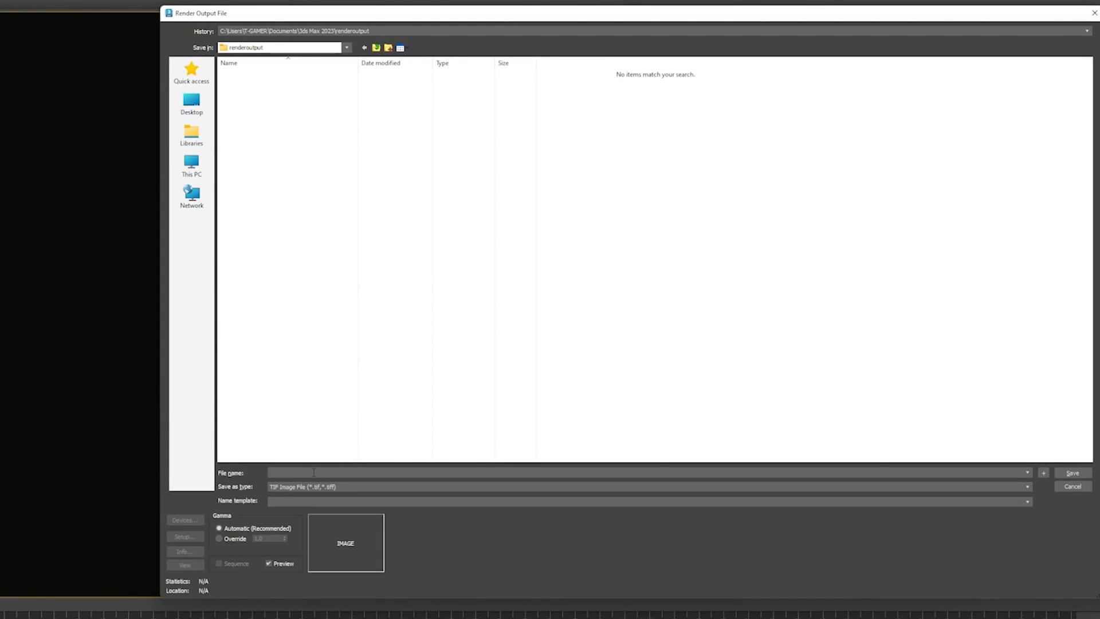
left_click(329, 471)
type("CENA_TUTORIAL")
Set the TIF image type to 16-bit Color, save the output file settings and dismiss the render message window
left_click(182, 536)
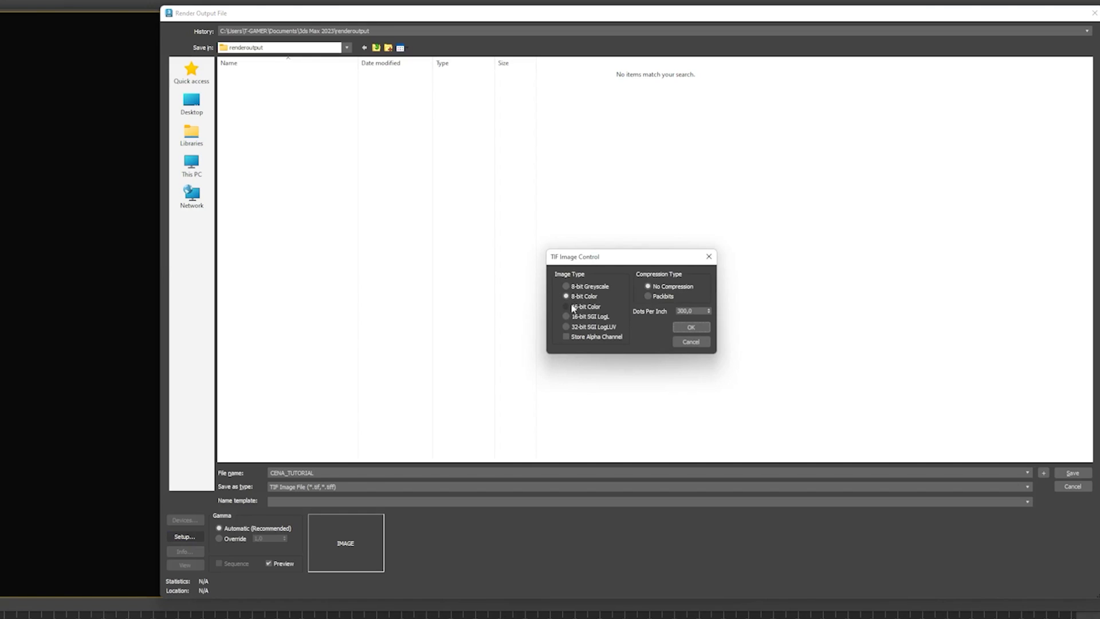
left_click(566, 307)
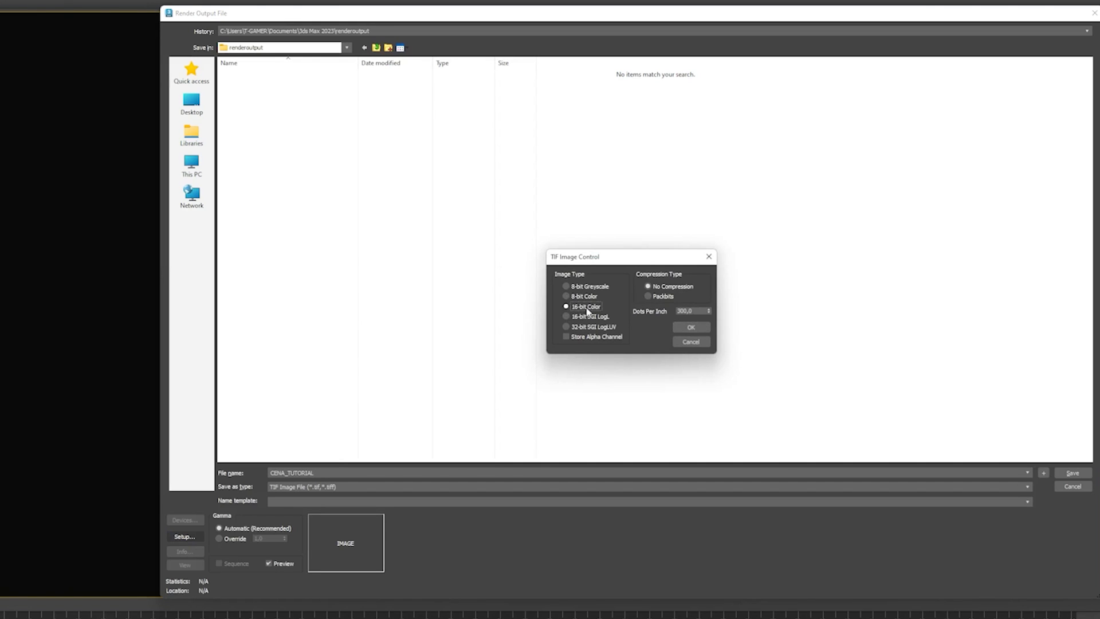
left_click(691, 327)
left_click(1073, 473)
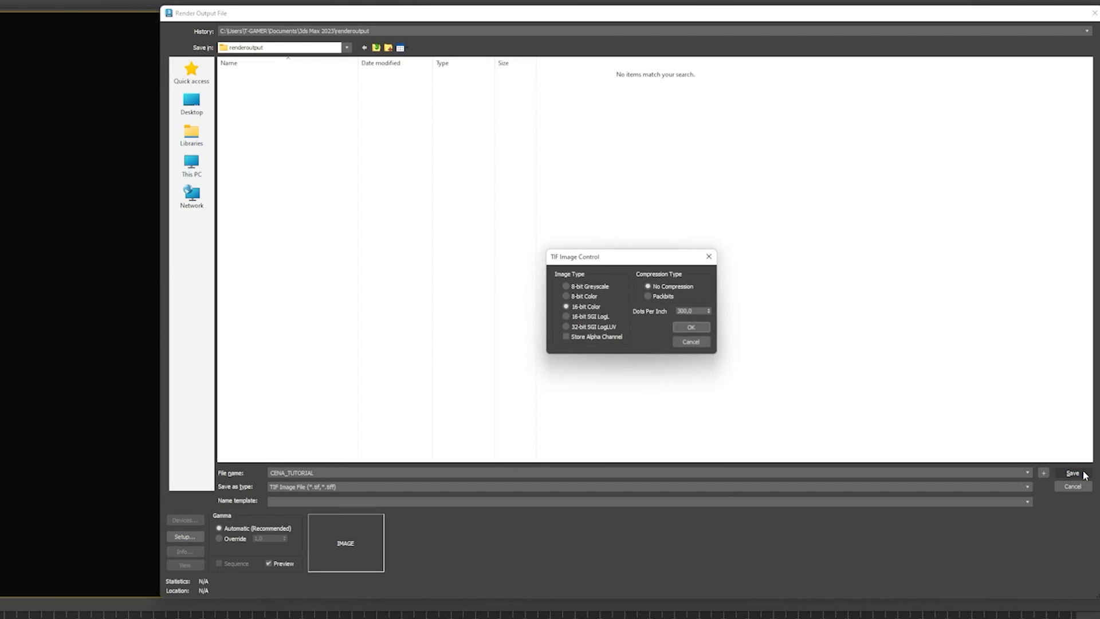
left_click(698, 330)
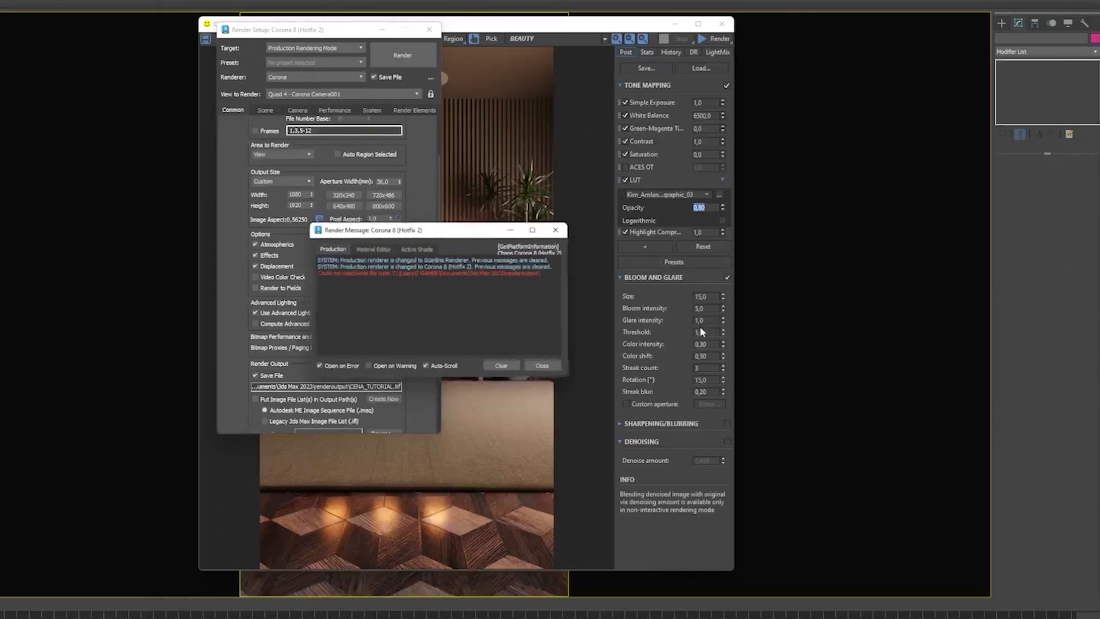
left_click(505, 368)
left_click(545, 367)
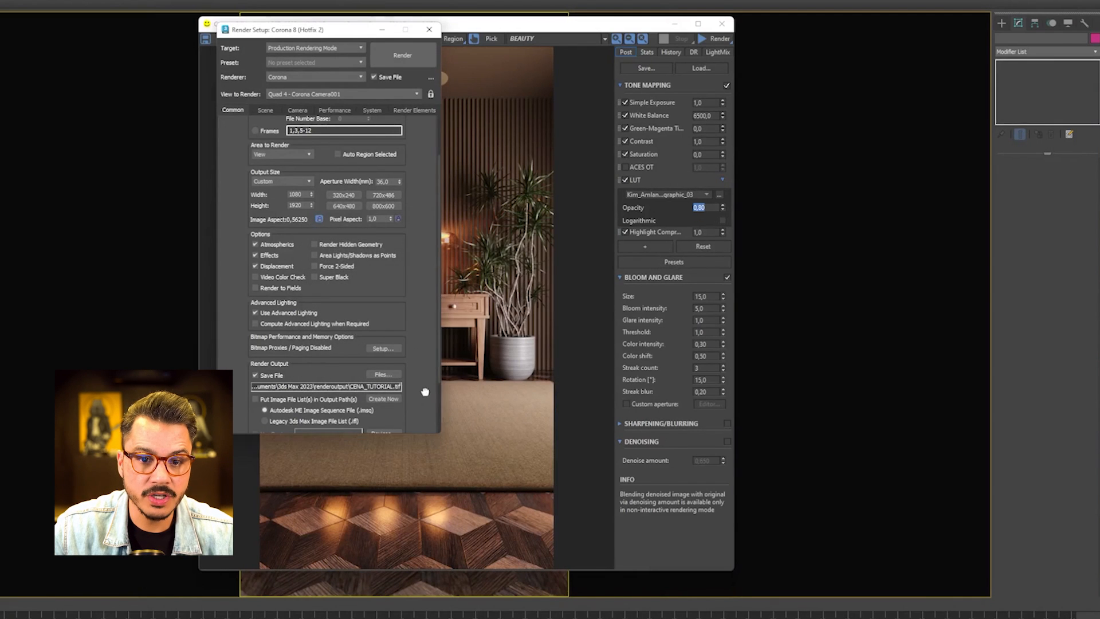
left_click_drag(425, 392, 430, 430)
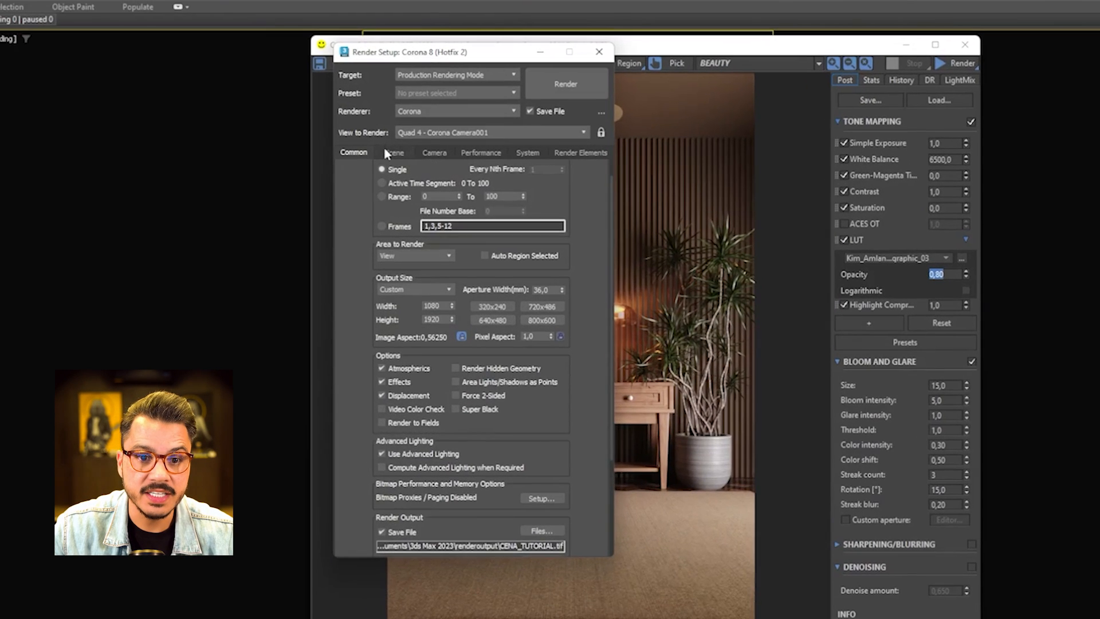
Set the noise level limit to 6,0 % and the denoising mode to Corona High Quality
left_click(263, 110)
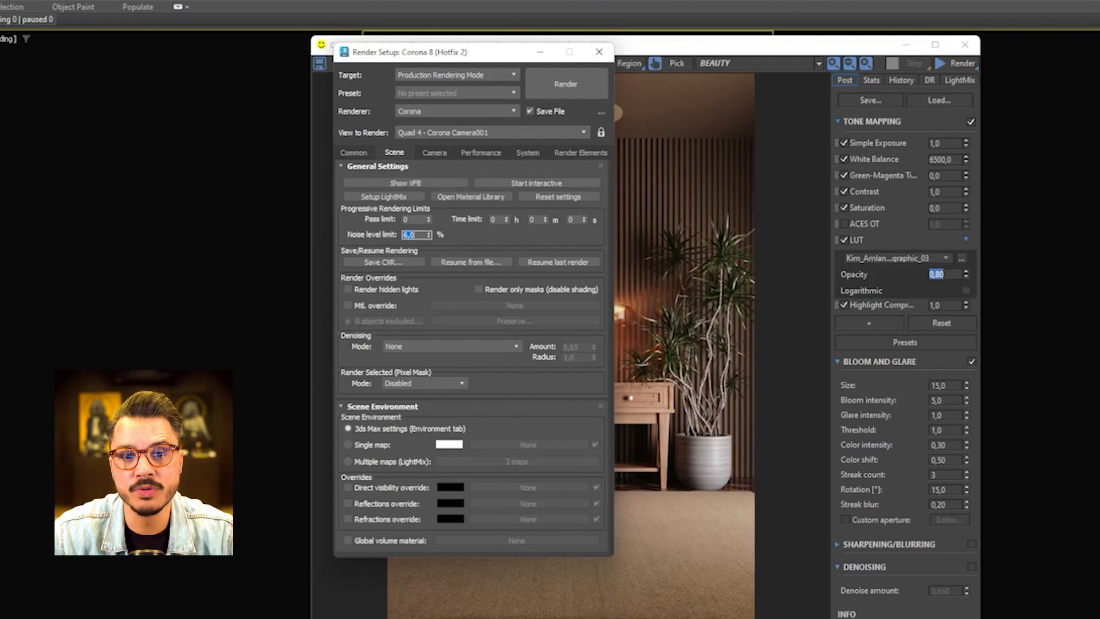
left_click(467, 240)
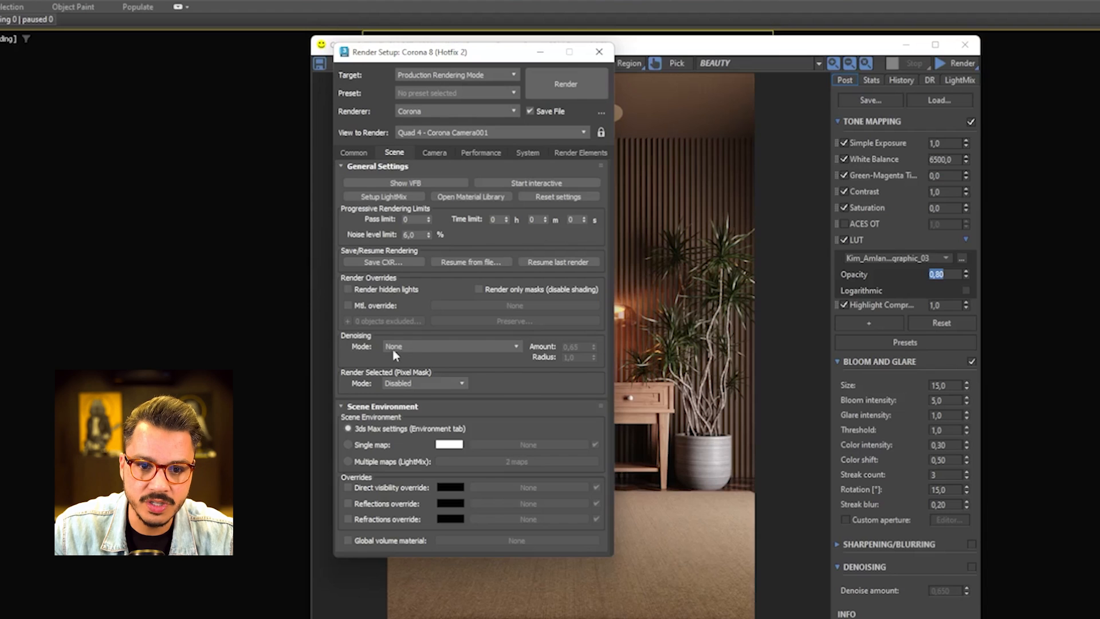
left_click(418, 347)
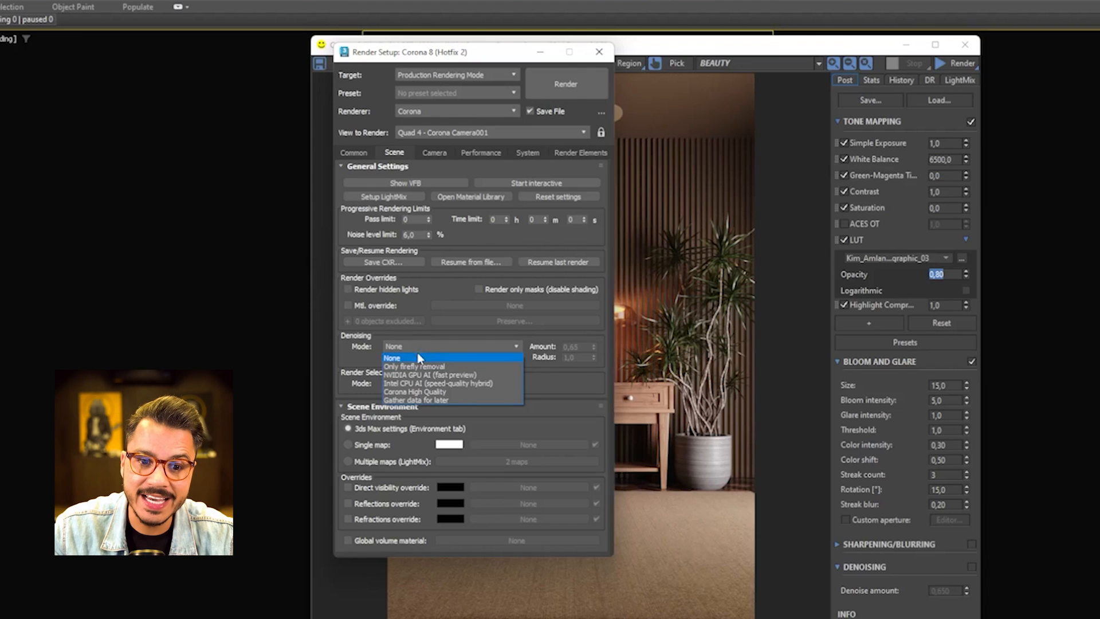
left_click(395, 392)
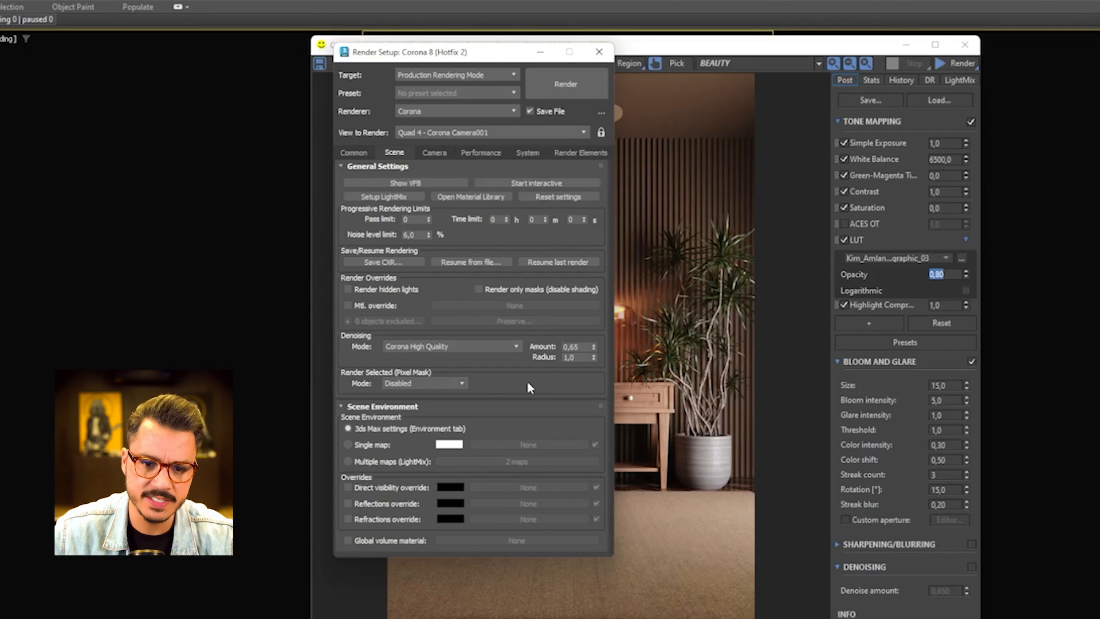
Place the render settings beside the frame buffer and start the final render of Corona Camera001
left_click_drag(469, 57, 161, 57)
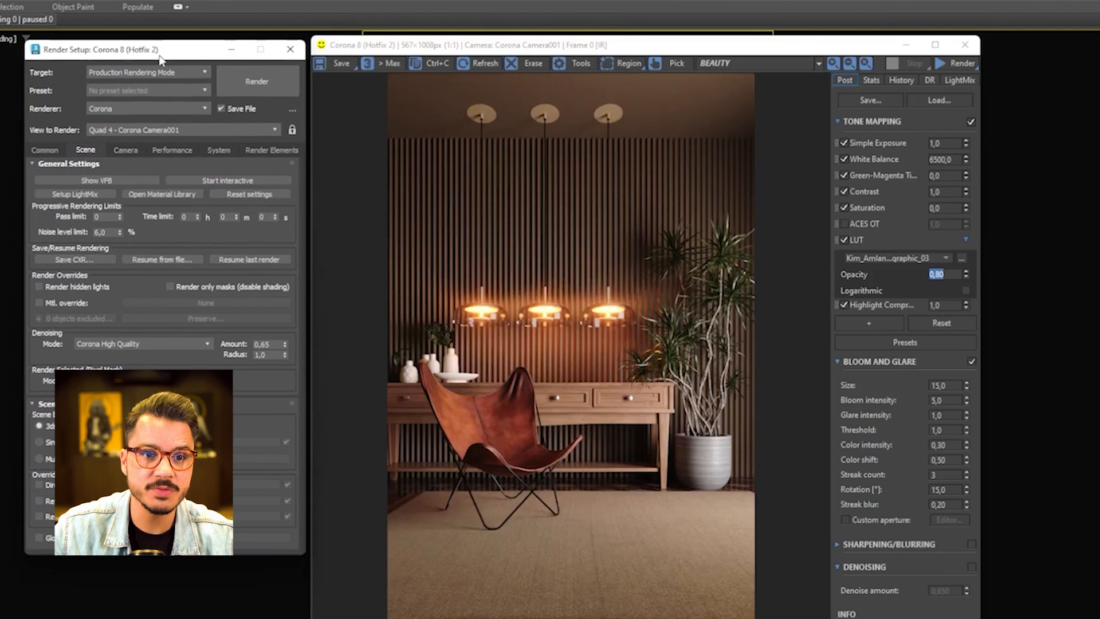
left_click(269, 84)
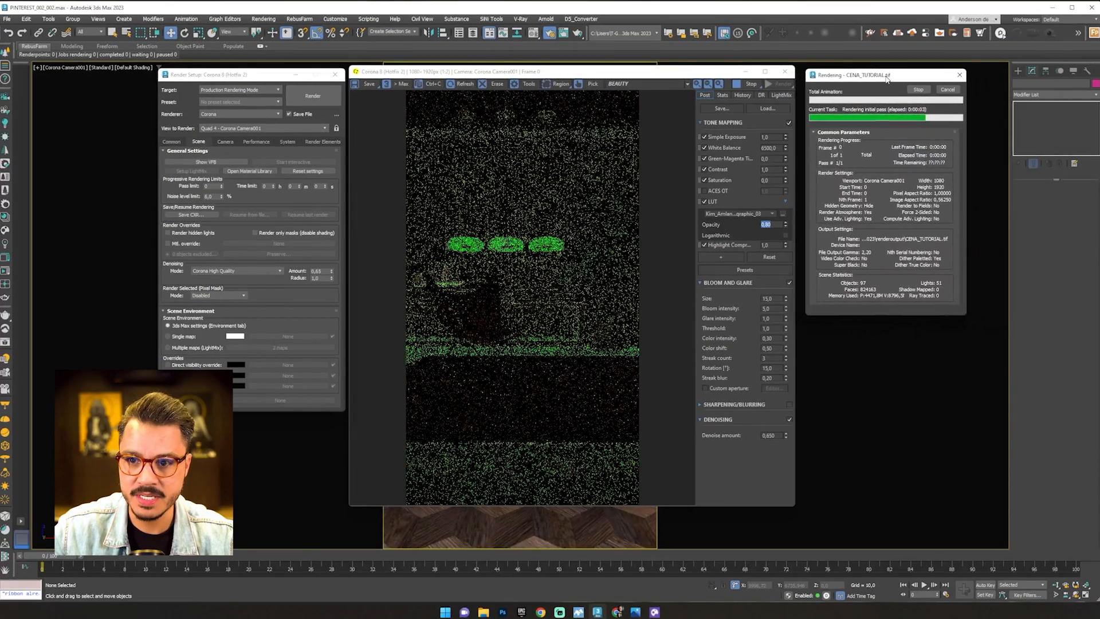
left_click_drag(886, 79, 882, 80)
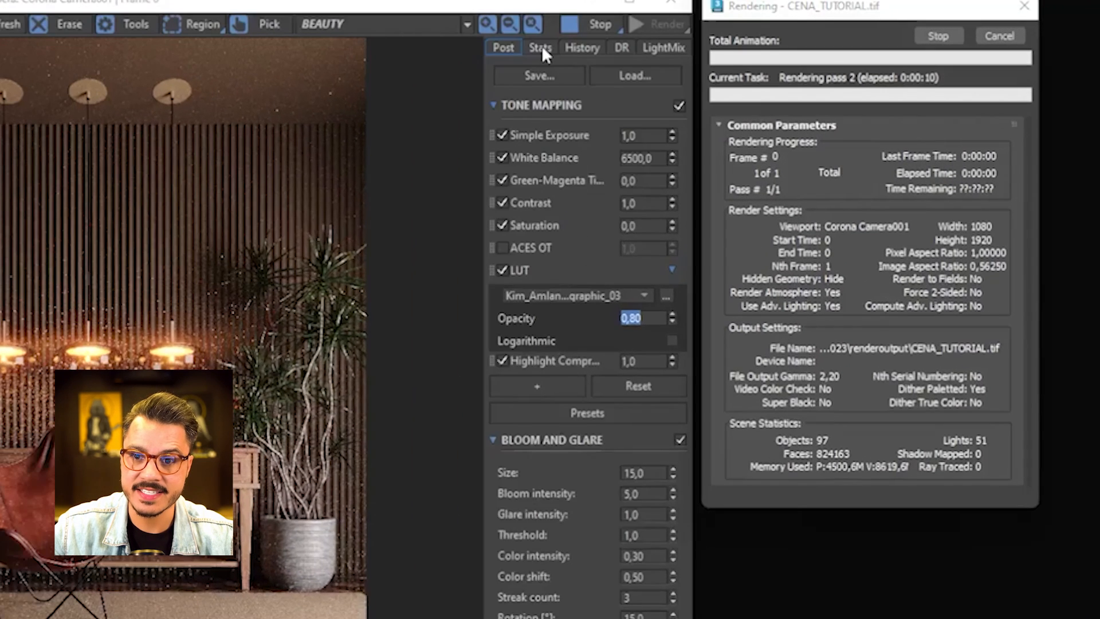
Check the render statistics, comparing the noise level with its target, and examine the grain around the pendants up close
left_click(722, 95)
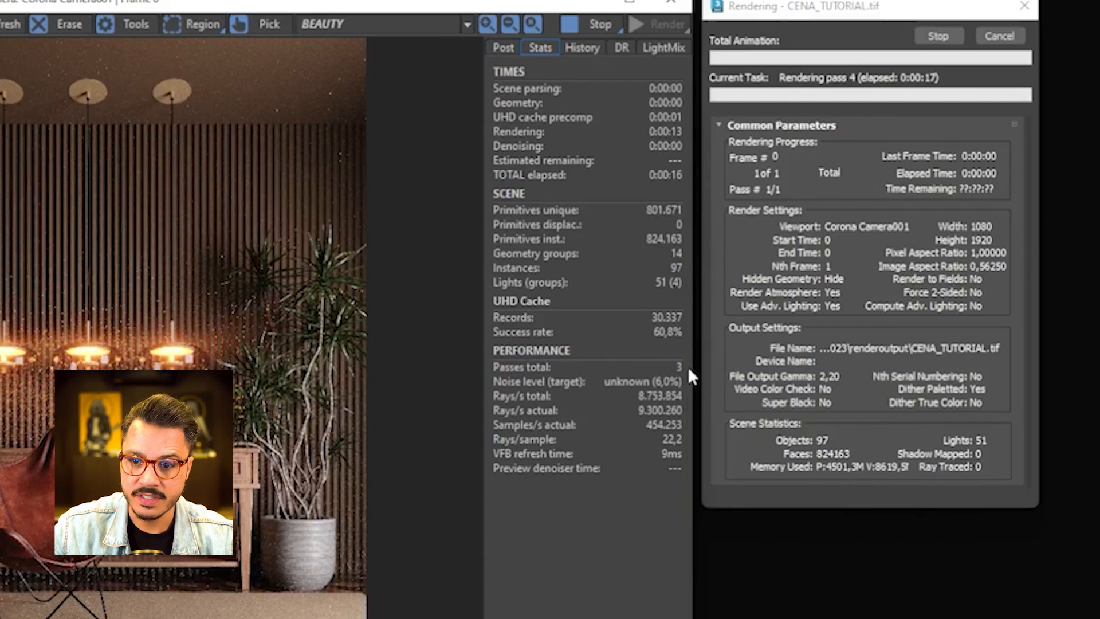
mouse_move(680, 373)
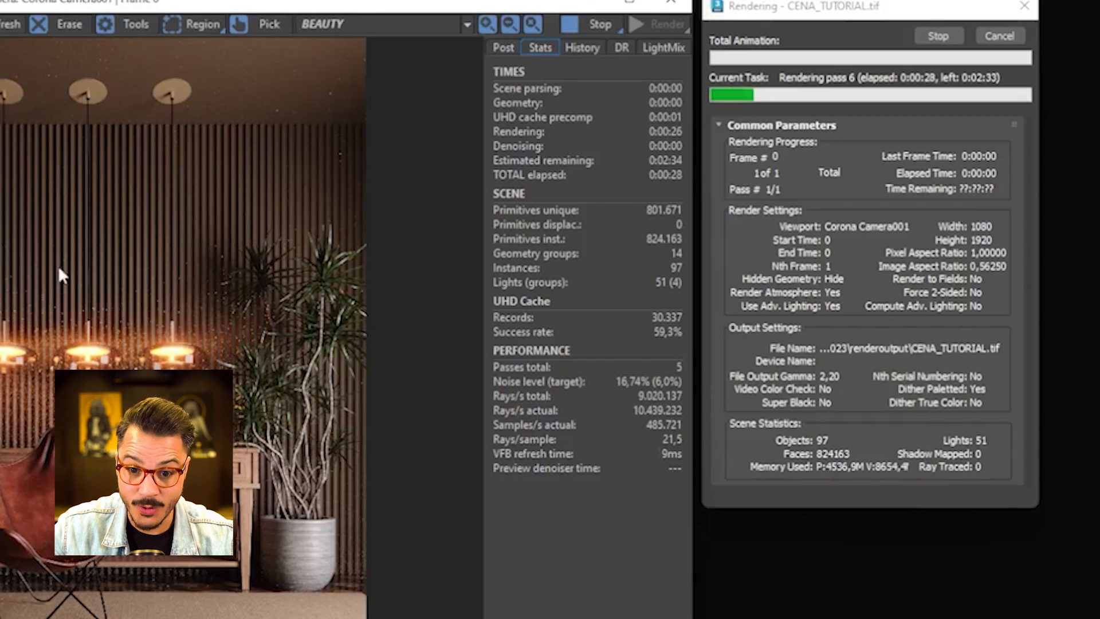
scroll(143, 375, "up", 2)
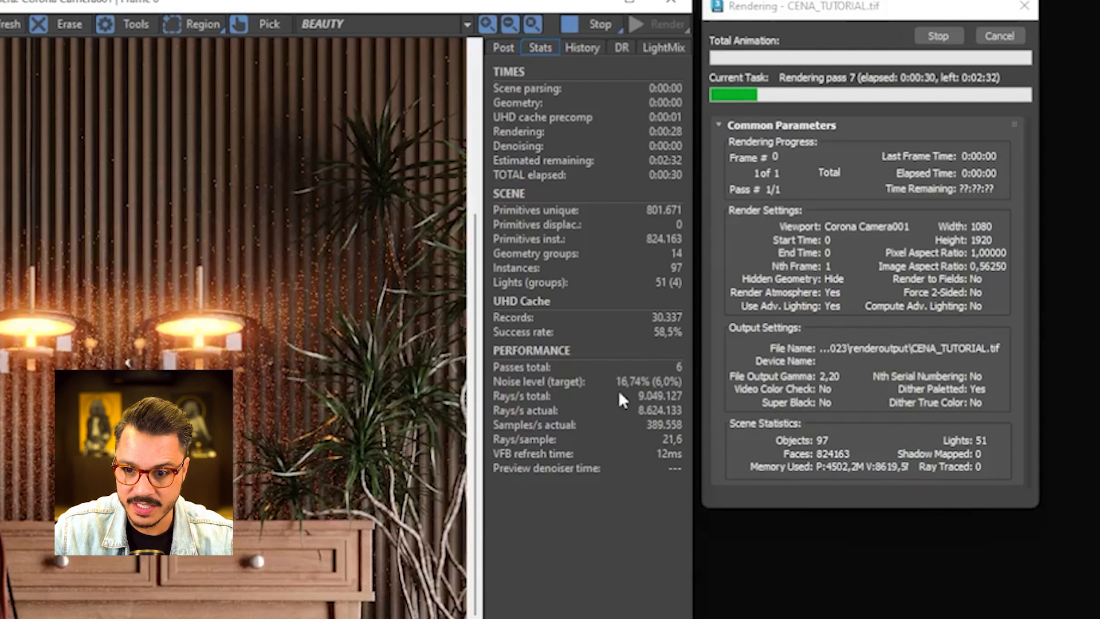
mouse_move(627, 384)
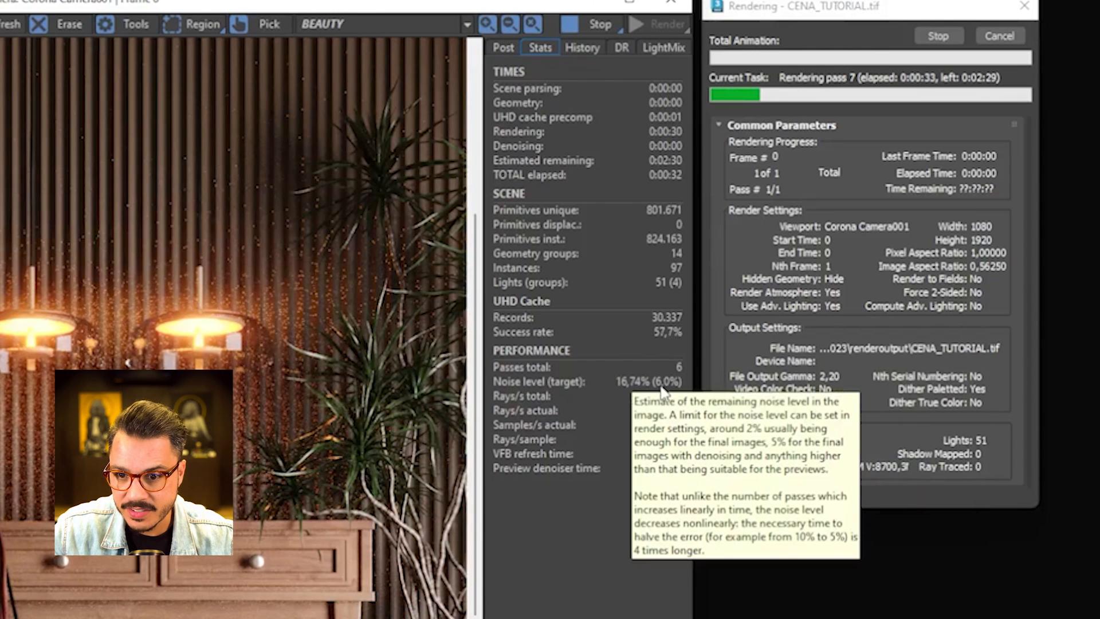
scroll(138, 393, "down", 2)
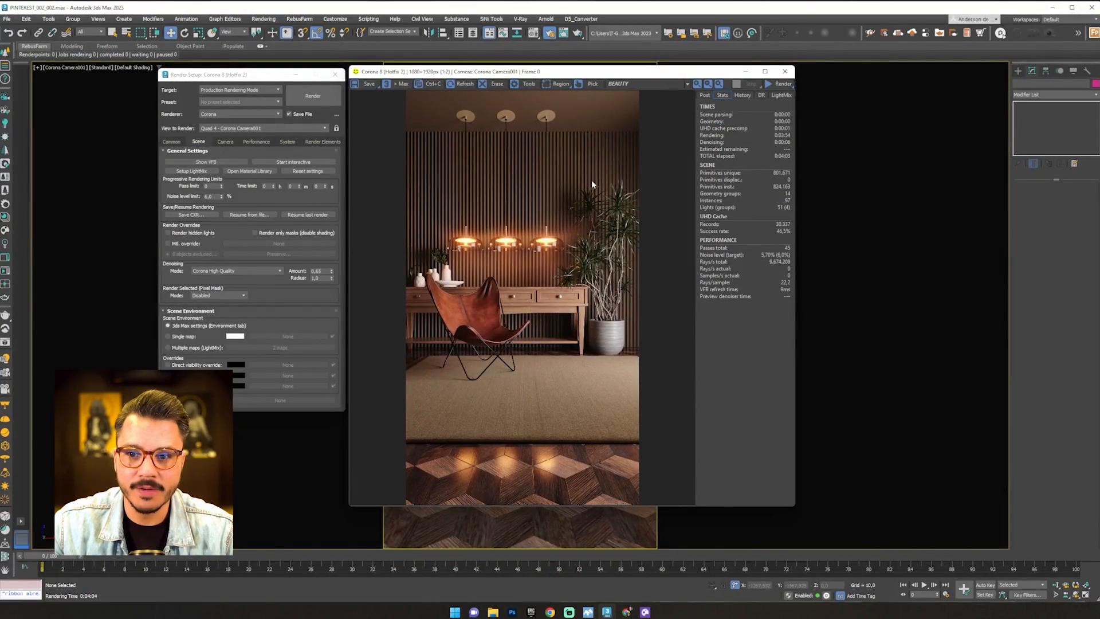
Enlarge the frame buffer and inspect the finished render's pendants, plant, leather chair, rug and wood floor up close
scroll(589, 181, "up", 1)
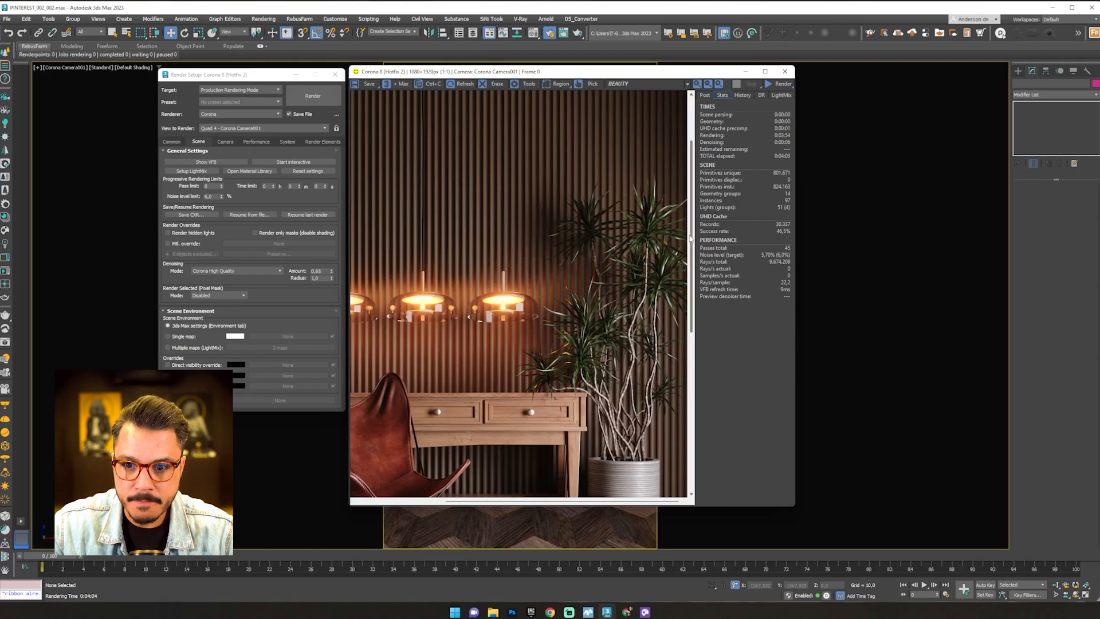
scroll(437, 327, "down", 1)
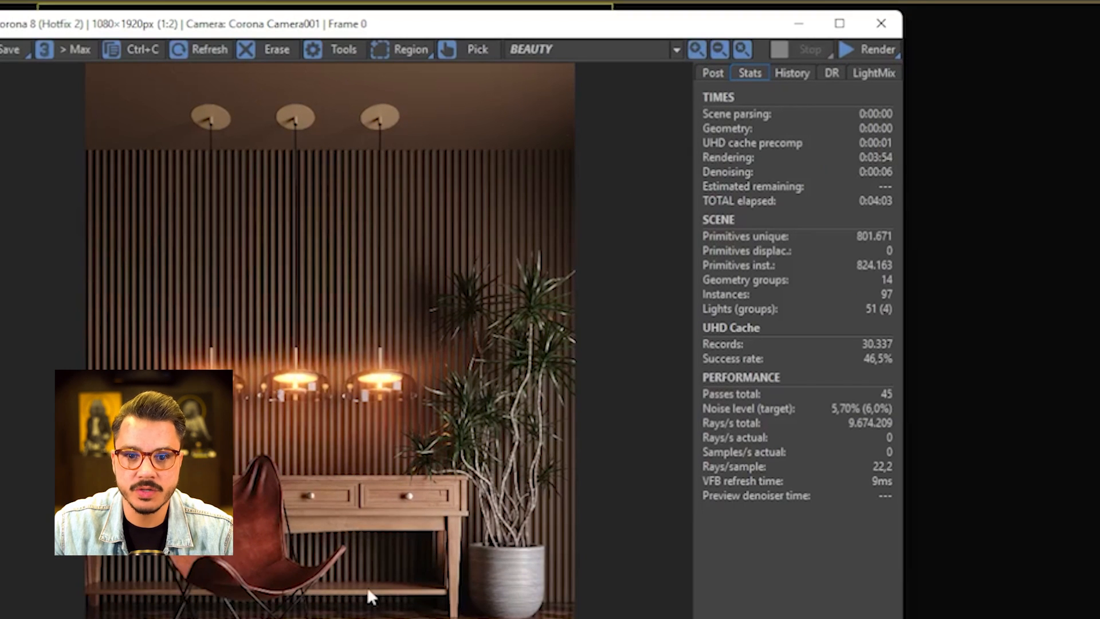
scroll(370, 595, "up", 1)
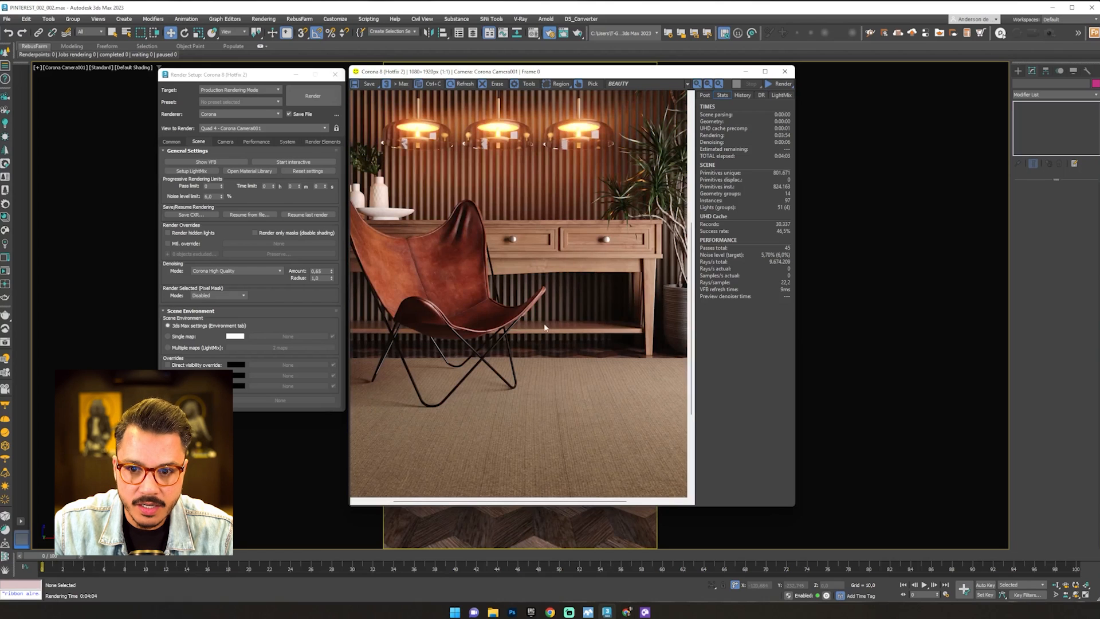
left_click_drag(678, 74, 670, 26)
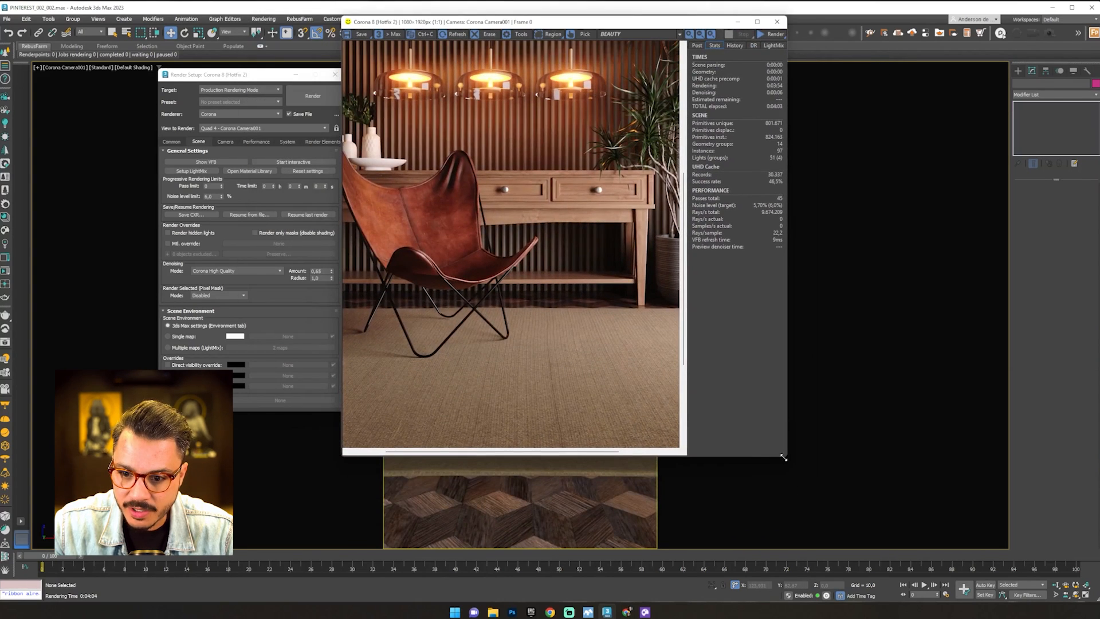
left_click_drag(783, 457, 916, 584)
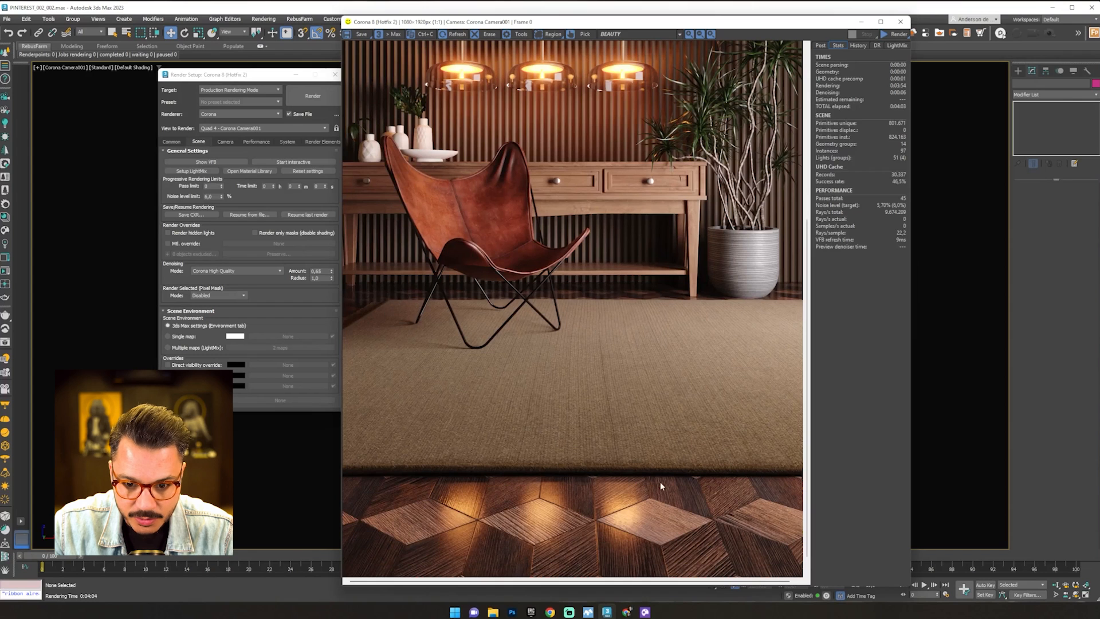
middle_click_drag(470, 256, 490, 418)
middle_click_drag(429, 331, 487, 390)
scroll(576, 322, "down", 1)
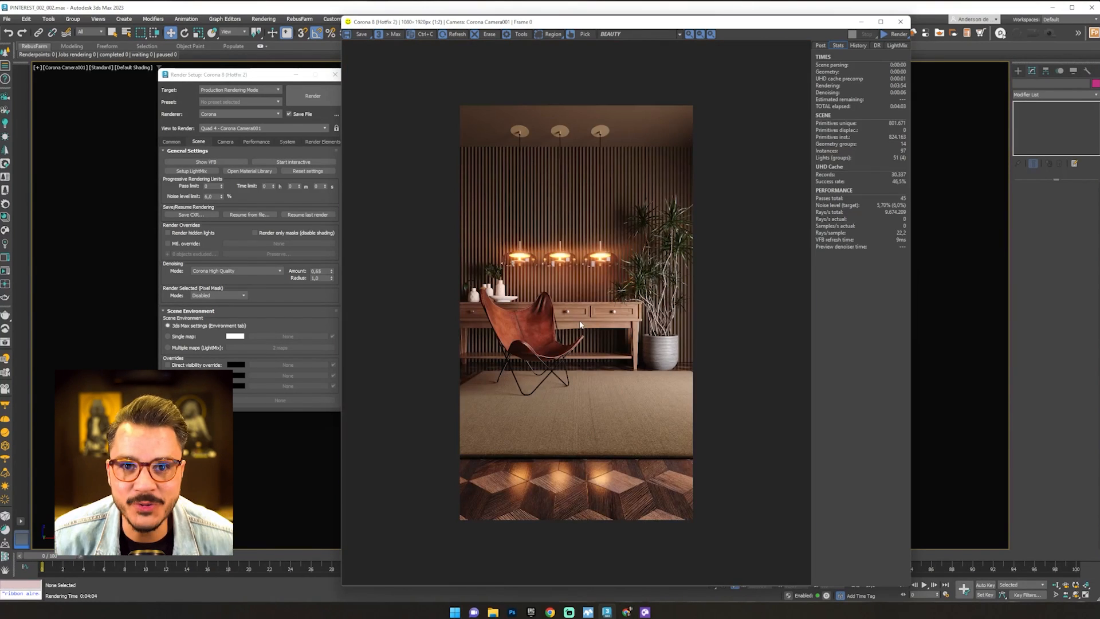